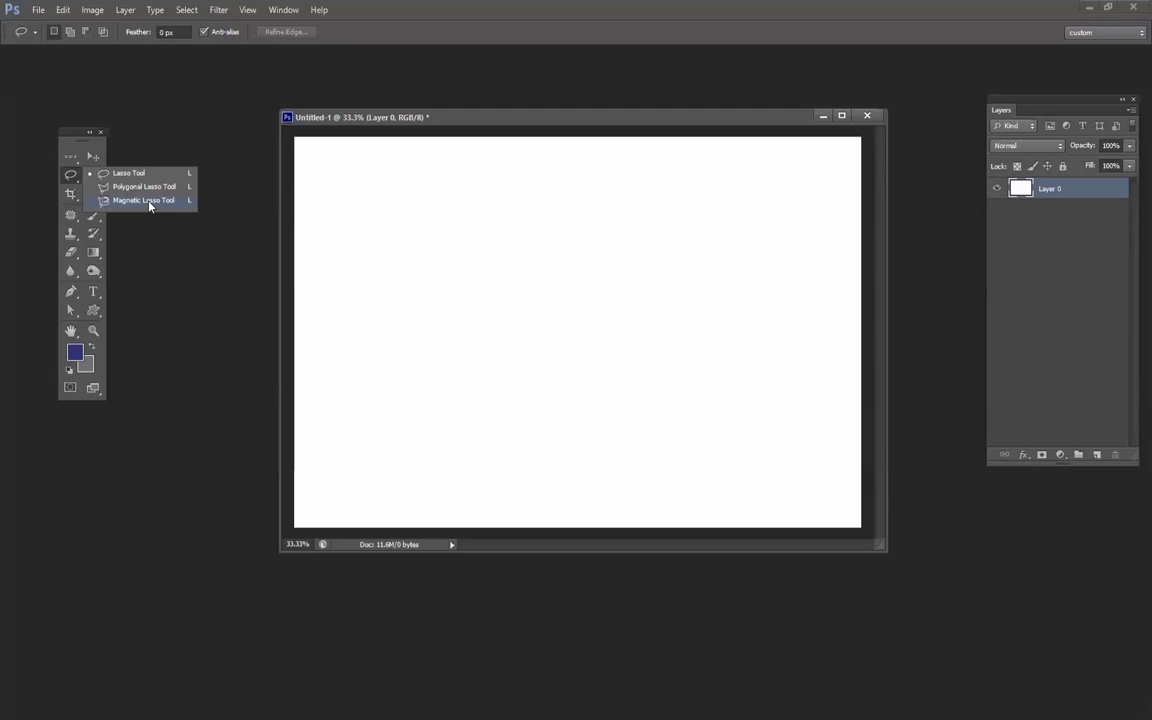
Look through the lasso and quick selection tool variants, ending with the Magic Wand tool active.
click(148, 201)
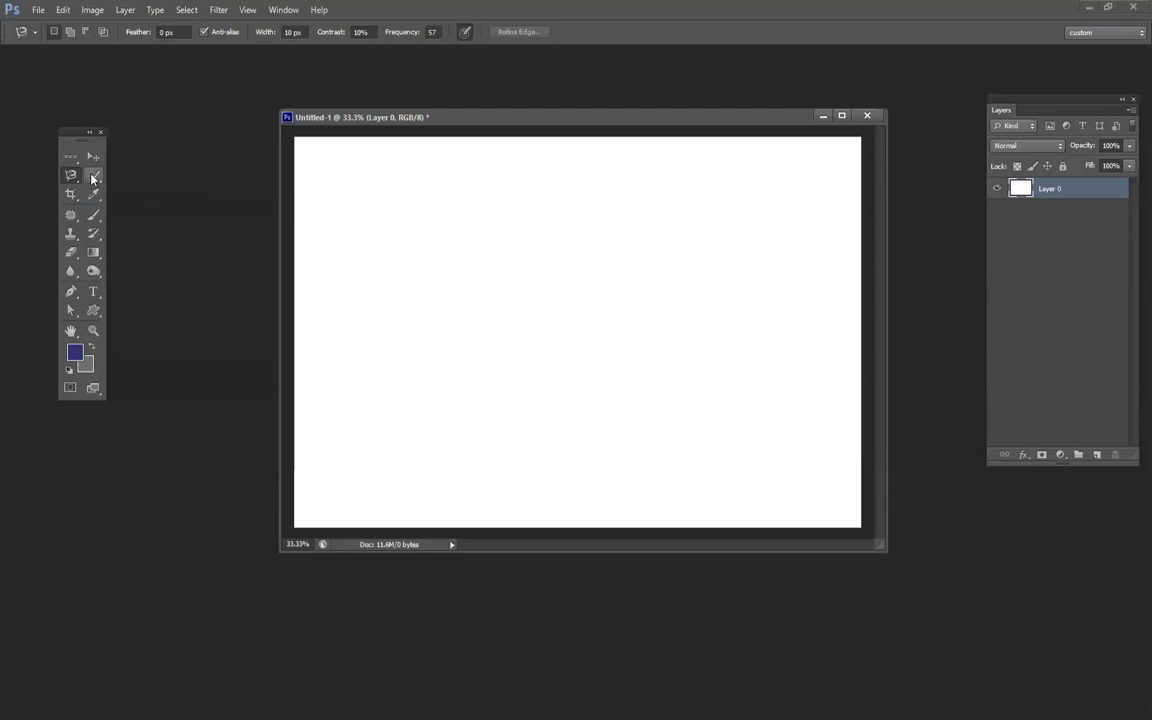
click(94, 177)
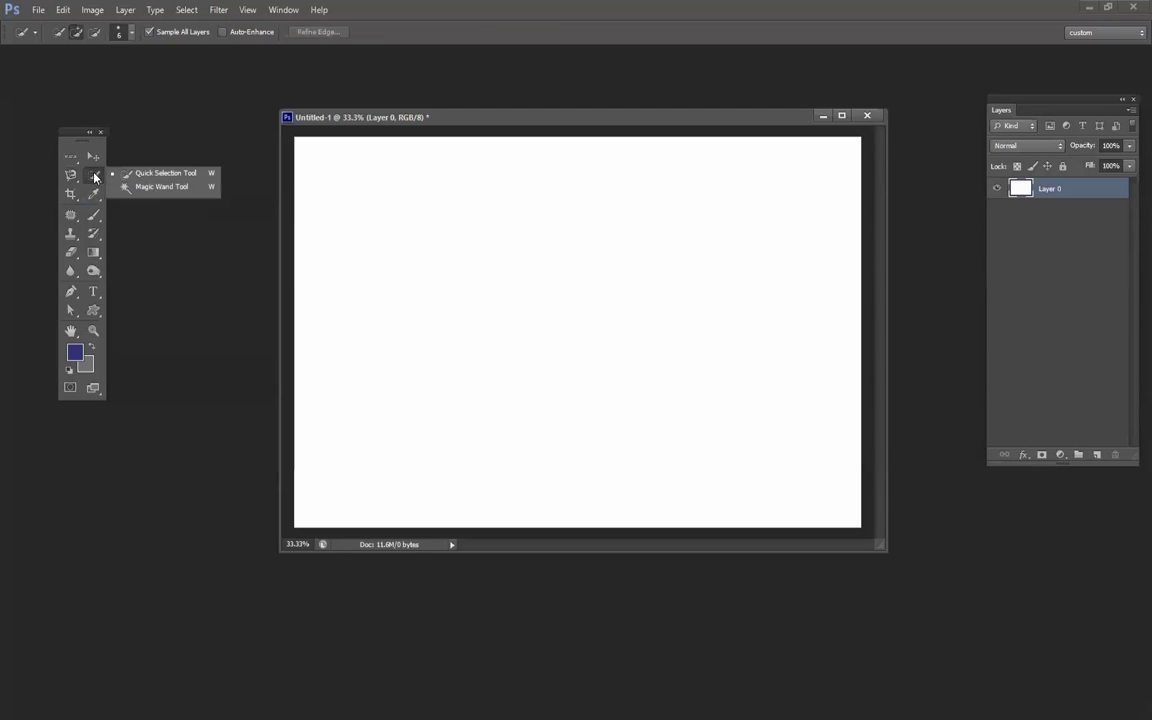
click(152, 188)
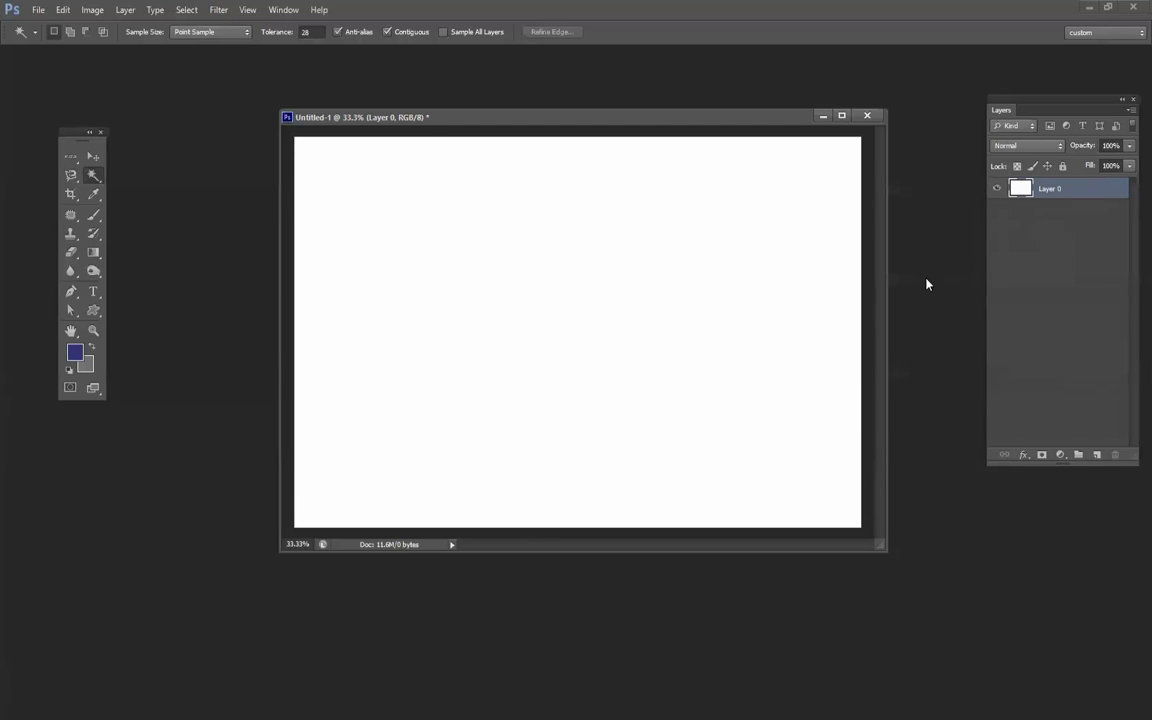
Open image2.jpg and separate it into its own floating document window.
key(ctrl+o)
click(1058, 531)
key(ctrl+o)
double_click(776, 330)
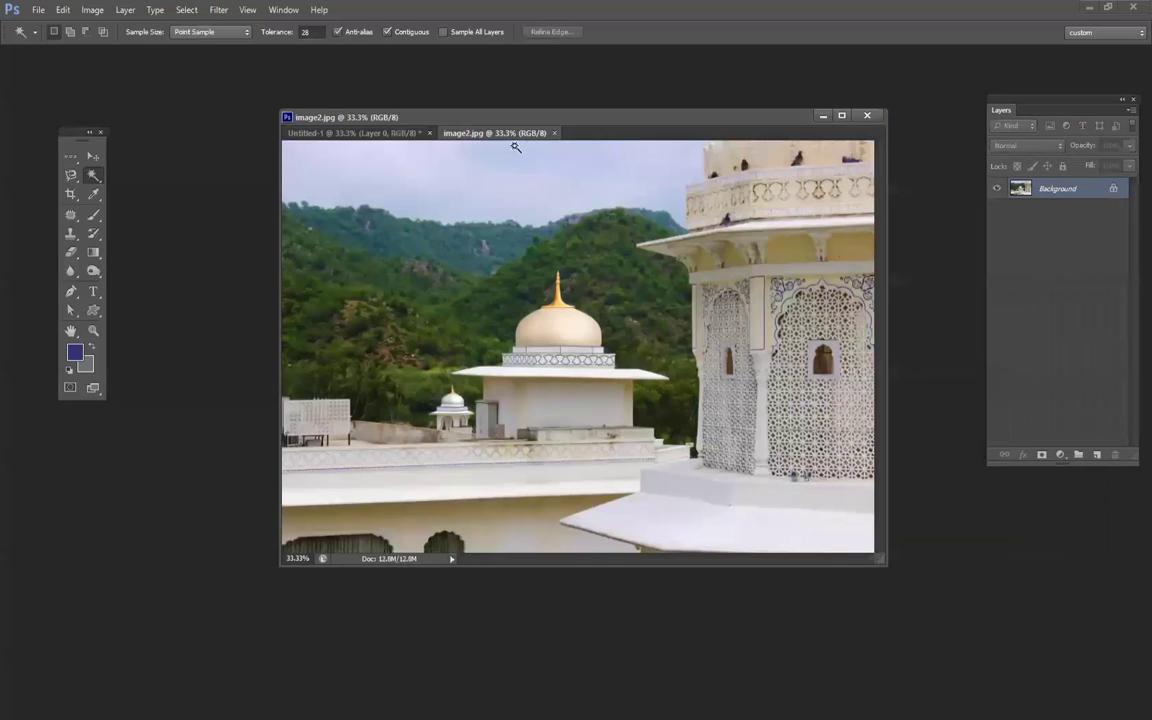
drag(510, 133, 524, 203)
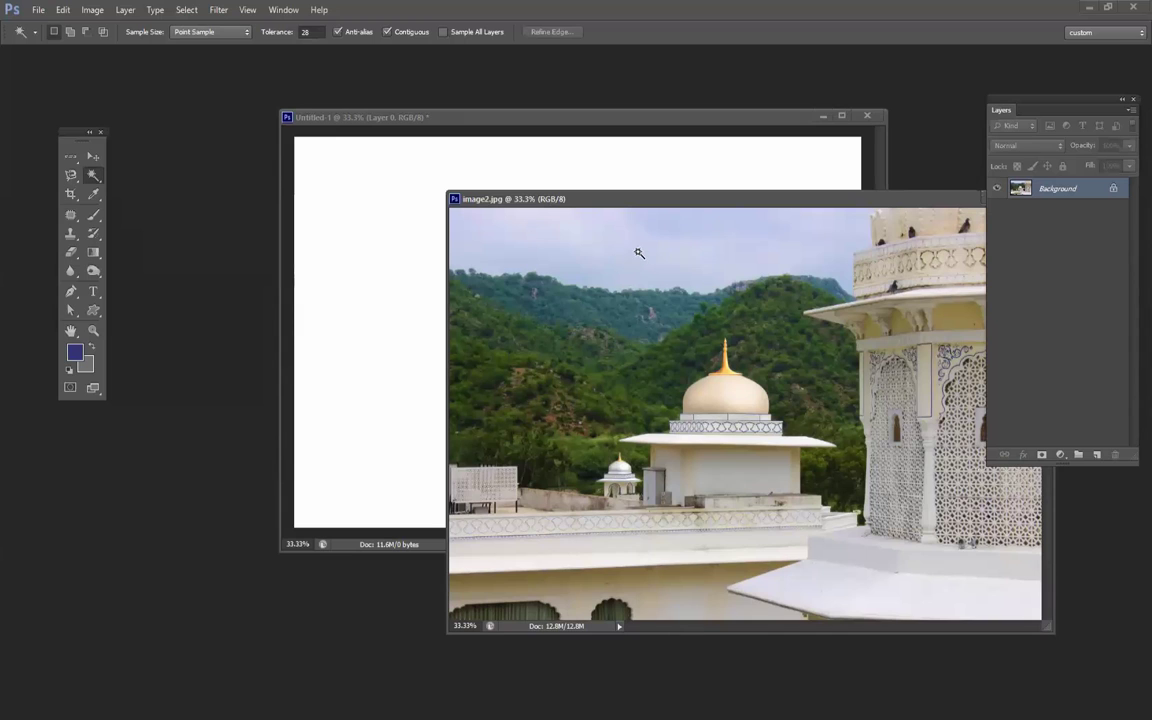
Try selecting the sky with the Magic Wand at the current tolerance, deselect, and try again with tolerance 0.
click(640, 251)
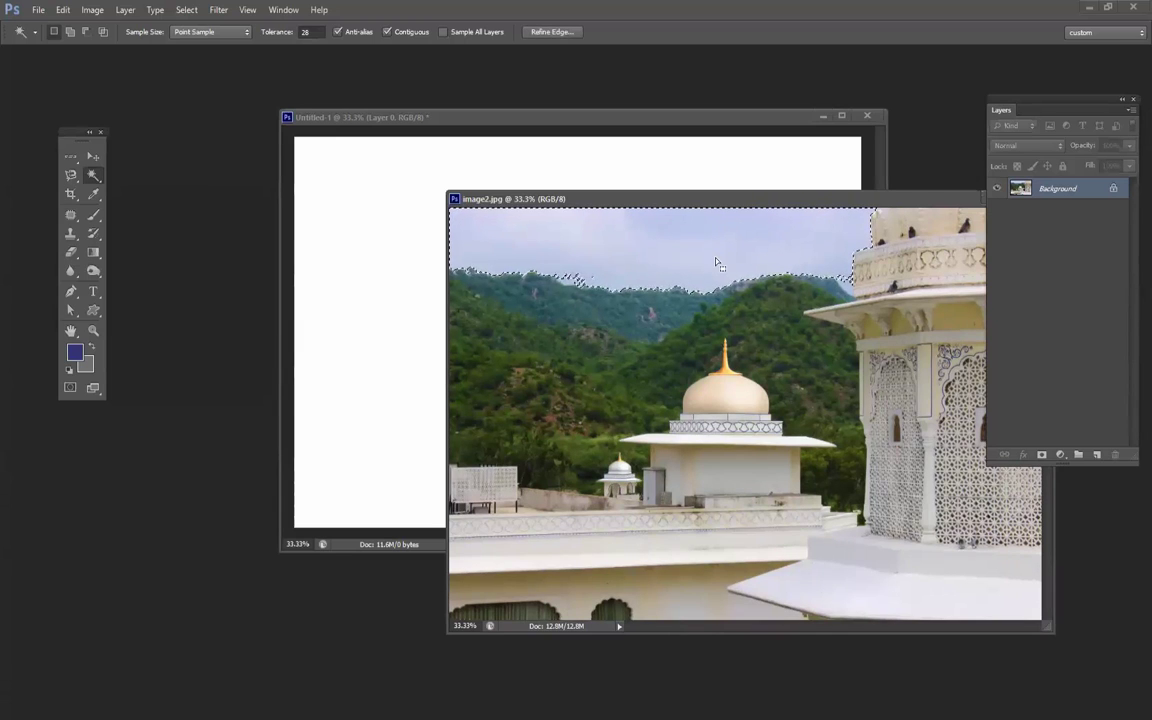
key(ctrl+d)
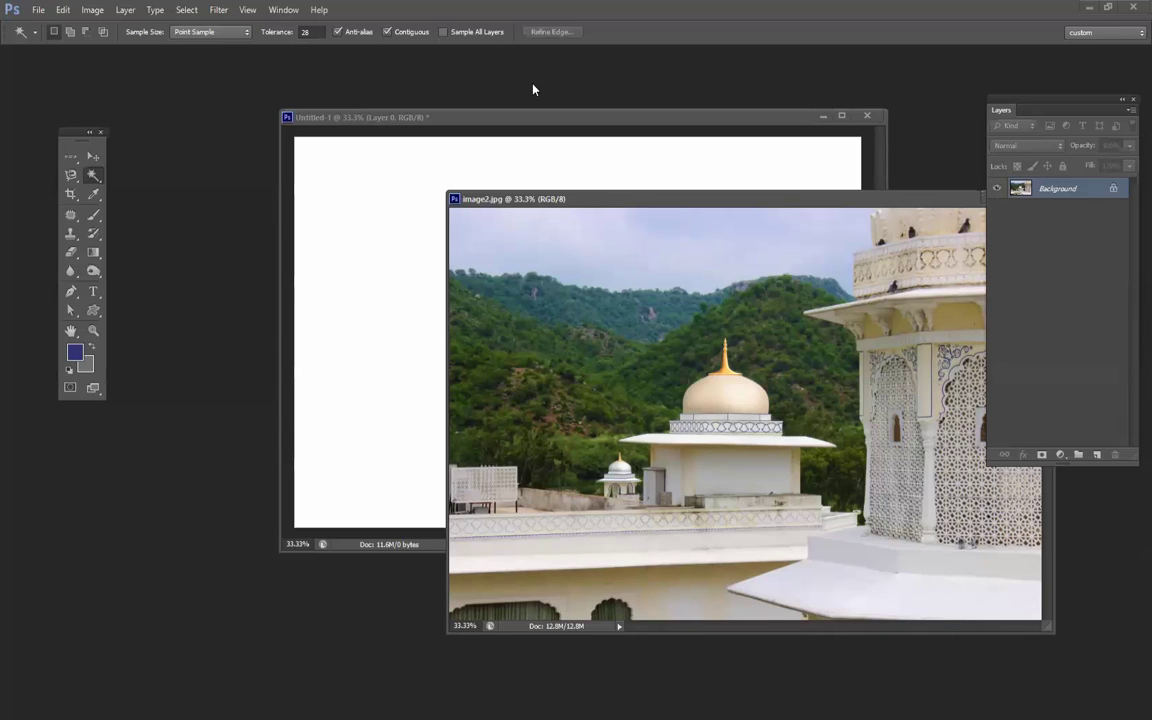
drag(276, 31, 237, 44)
click(612, 263)
scroll(605, 263, up, 4)
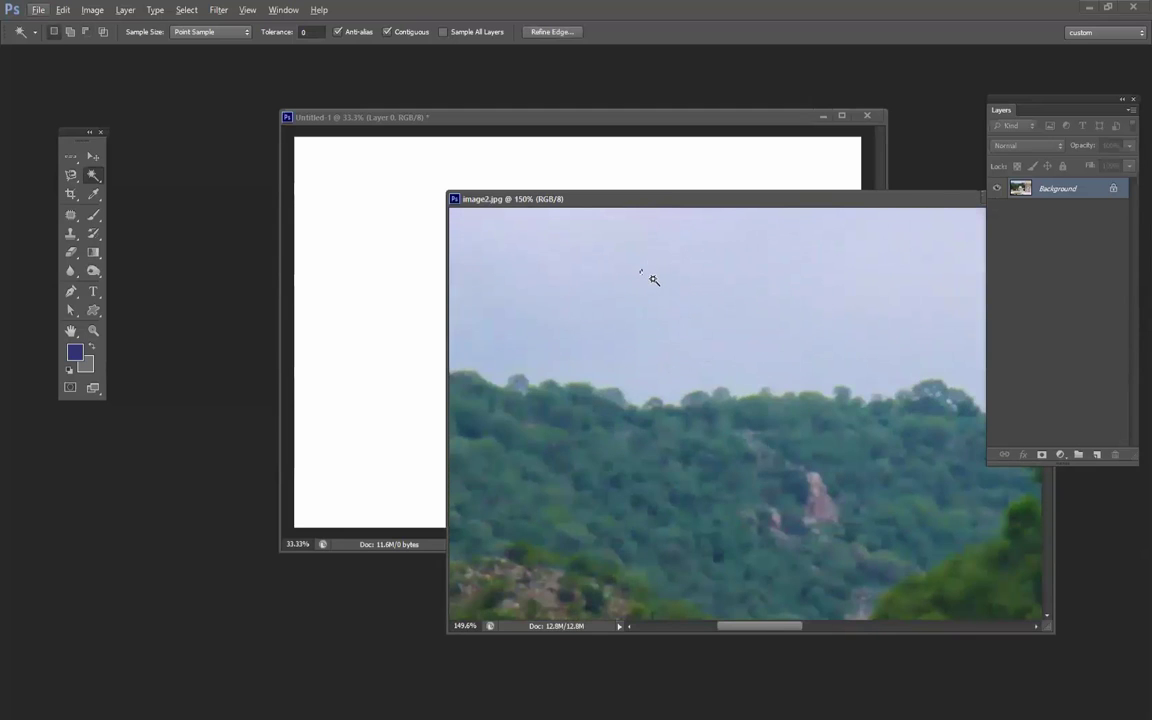
Set the Magic Wand tolerance to 33 and select the sky in image2.jpg.
drag(283, 36, 297, 37)
scroll(650, 309, down, 3)
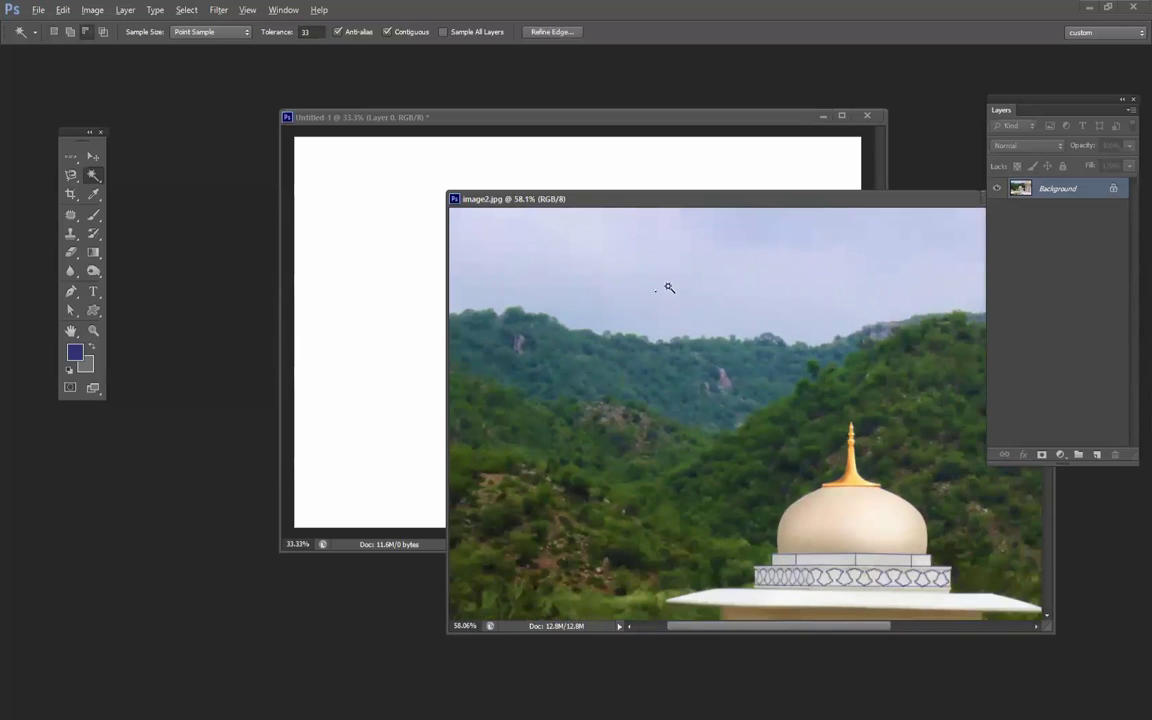
scroll(669, 280, down, 2)
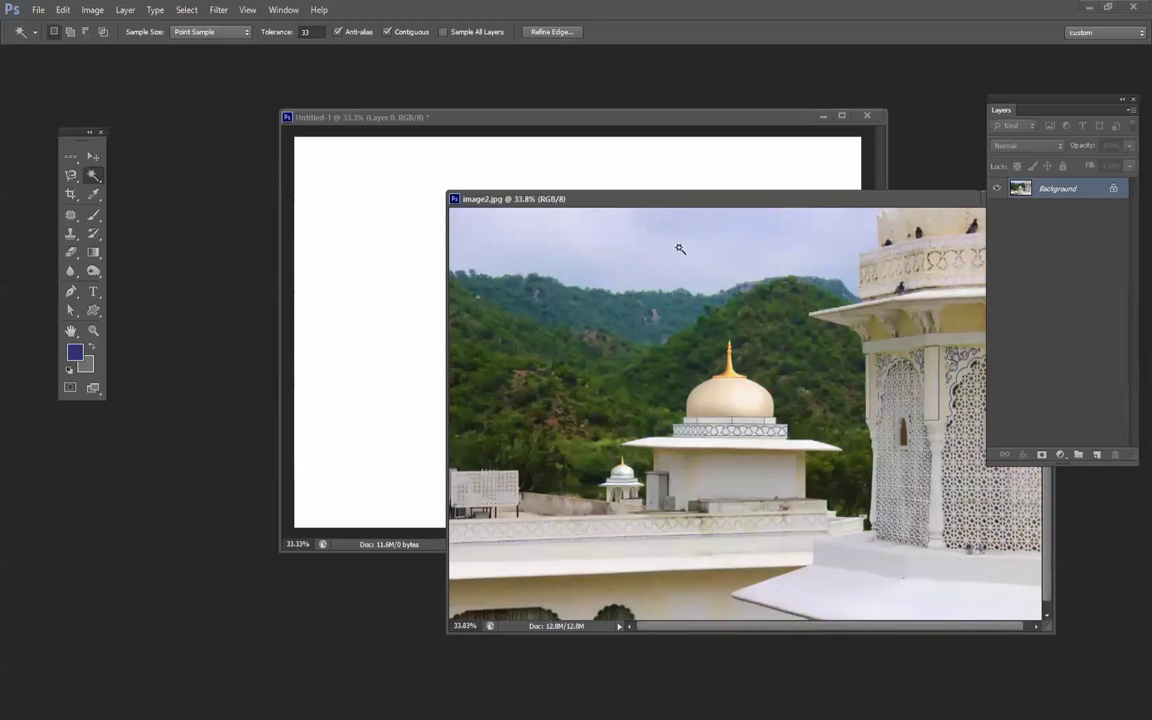
click(633, 256)
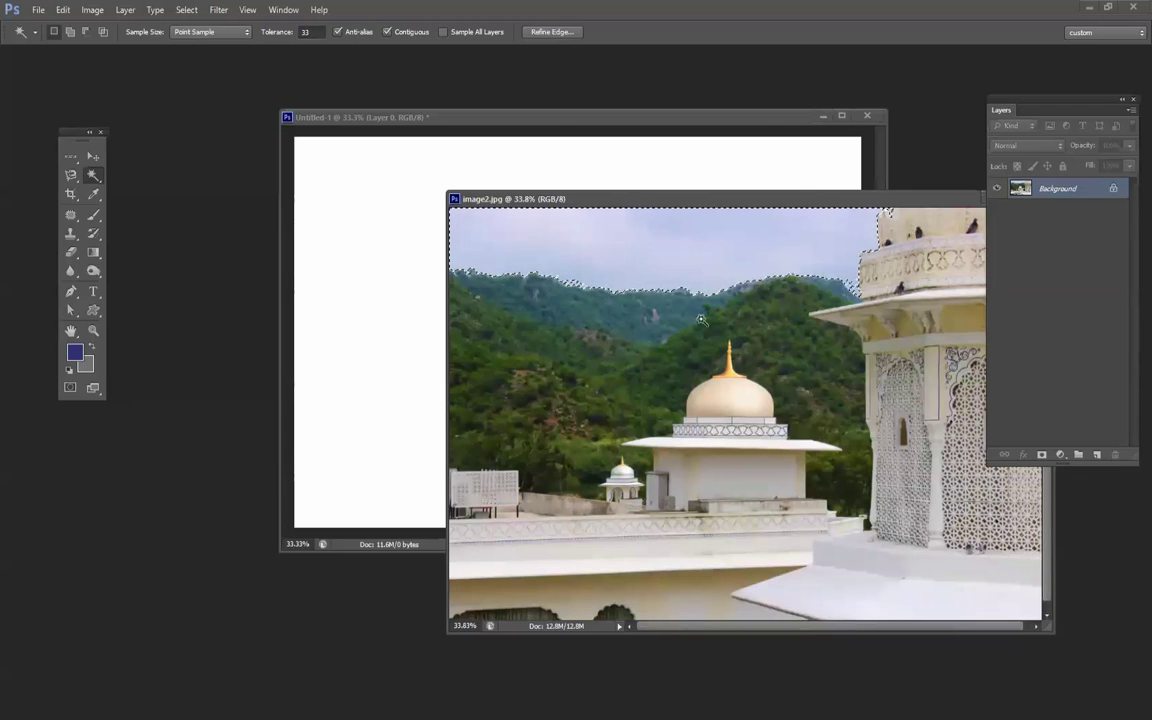
Add the missed specks of sky above the hills and beside the tower to the selection.
scroll(560, 265, up, 5)
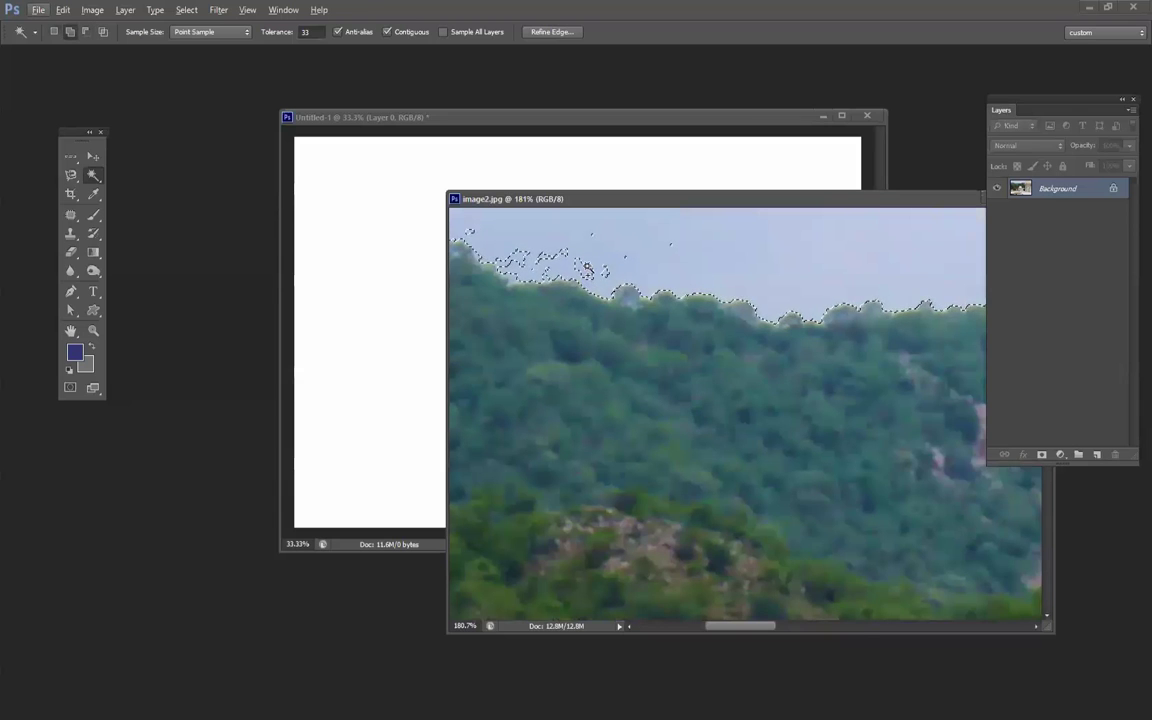
shift+click(598, 272)
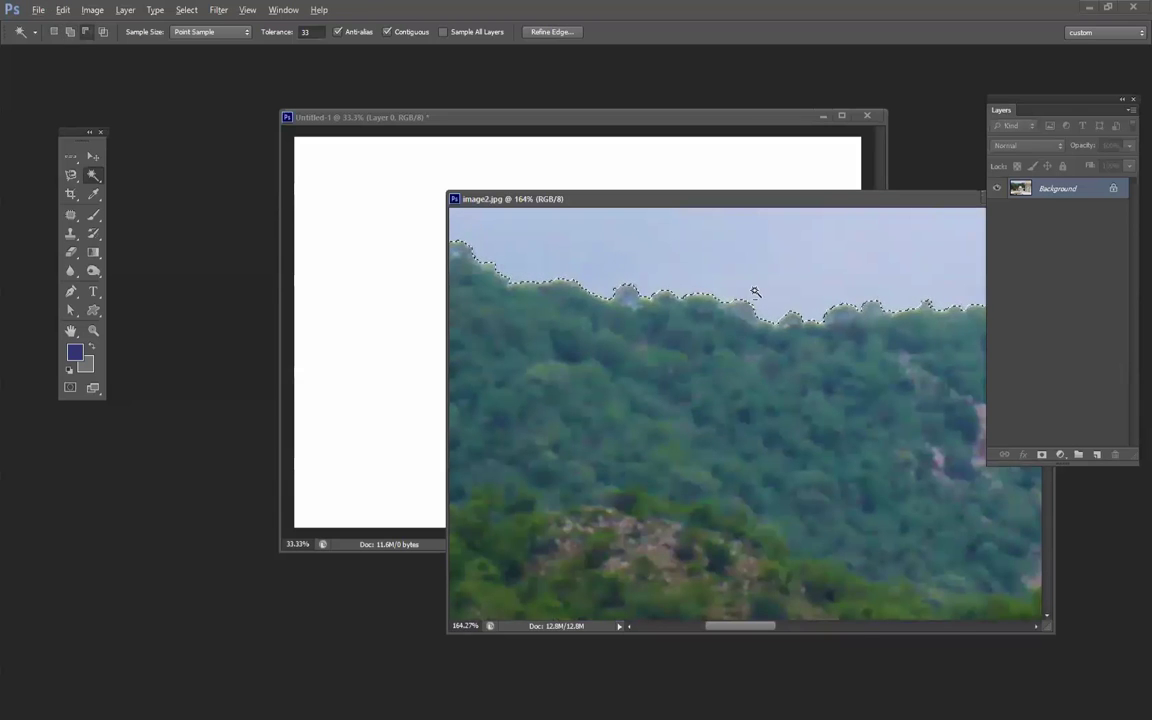
scroll(755, 291, down, 5)
scroll(954, 290, up, 7)
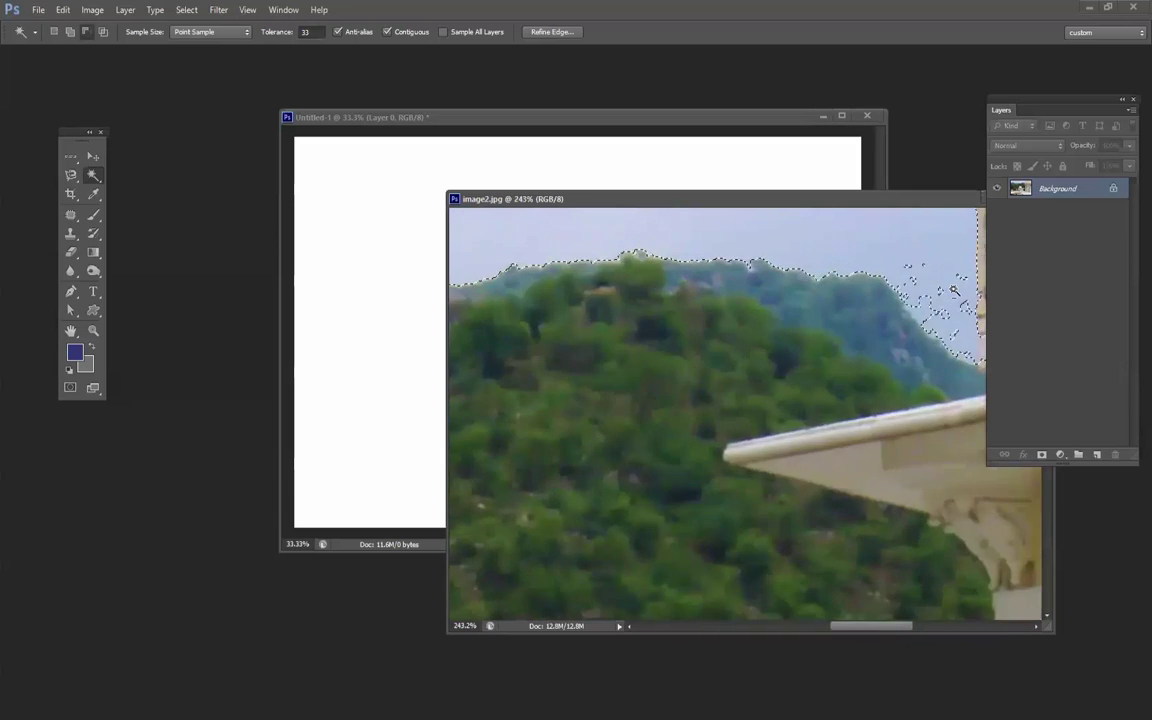
scroll(954, 290, down, 4)
shift+click(907, 331)
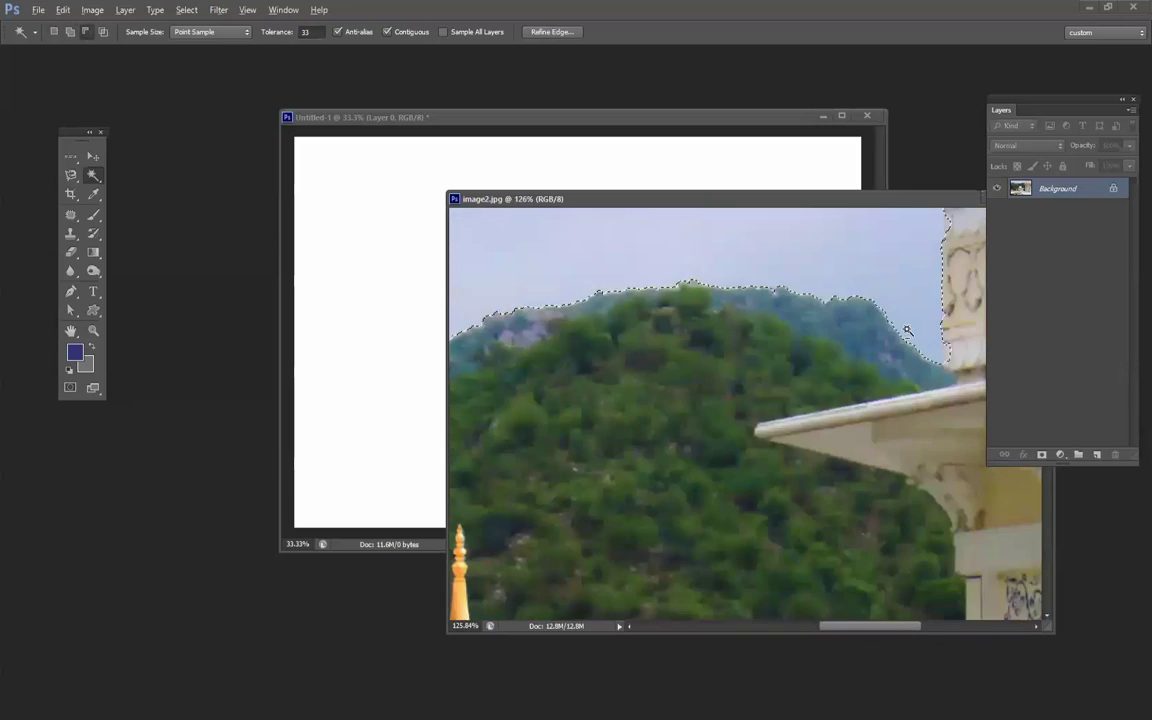
scroll(907, 331, down, 6)
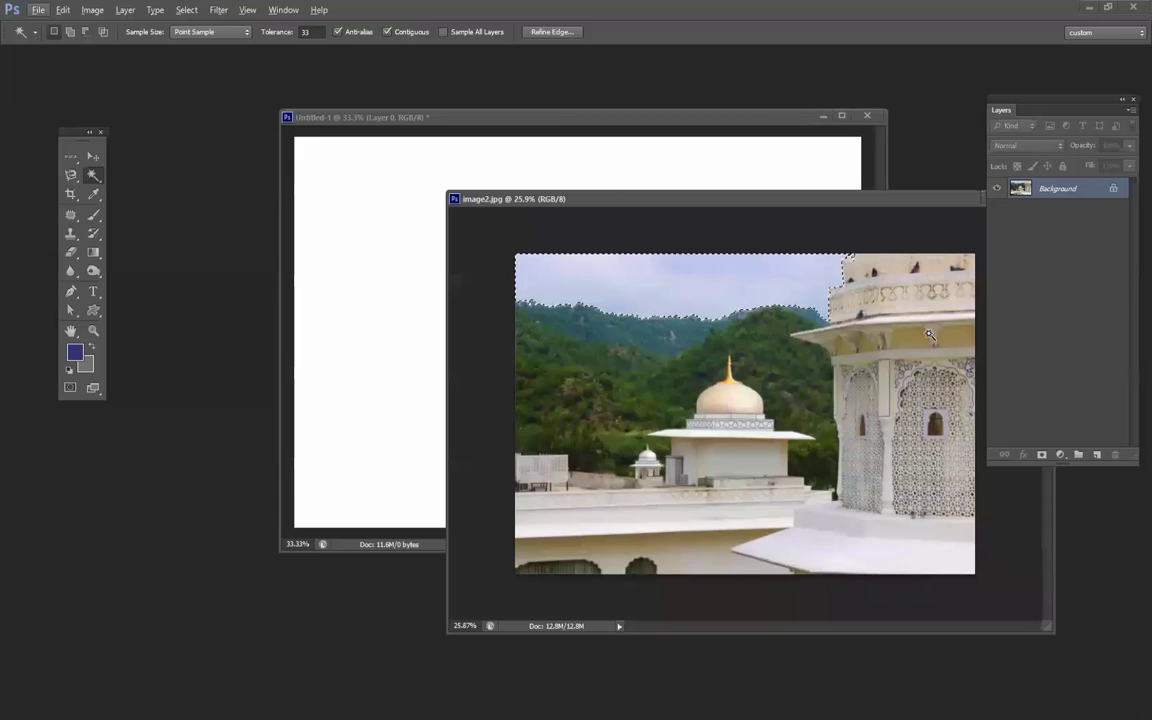
Add a new empty layer, and fill the selected sky on the Background layer with Content-Aware at 100% opacity.
click(1097, 455)
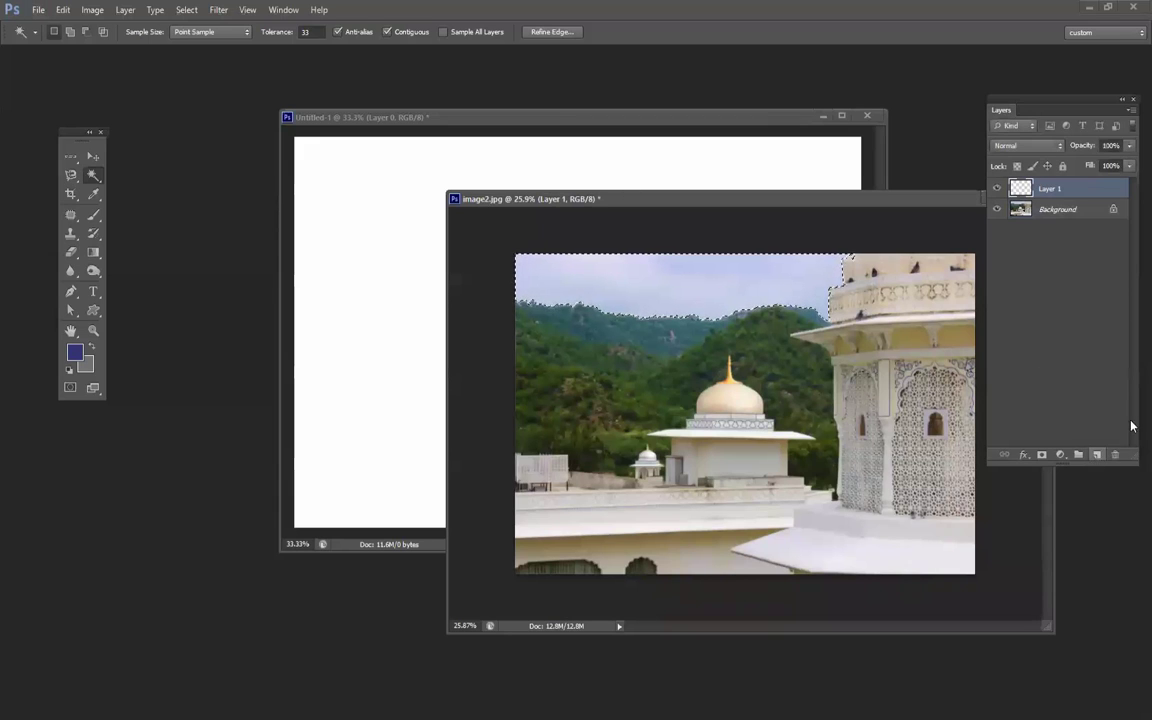
click(1060, 209)
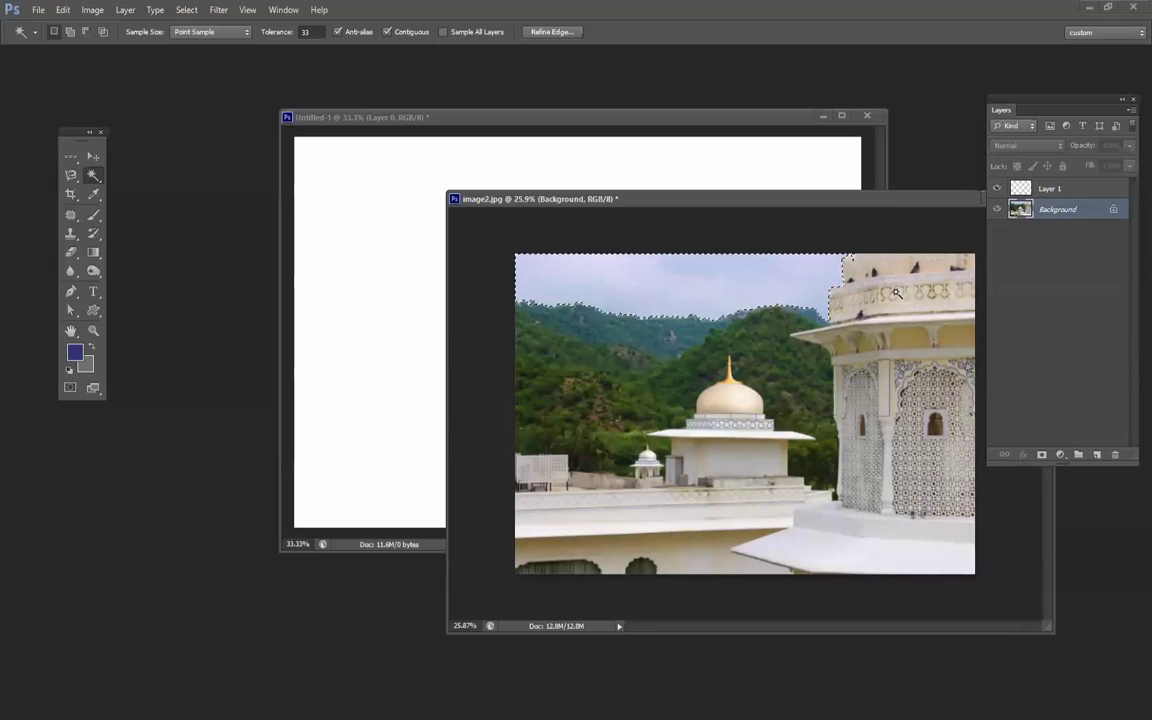
key(shift+BackSpace)
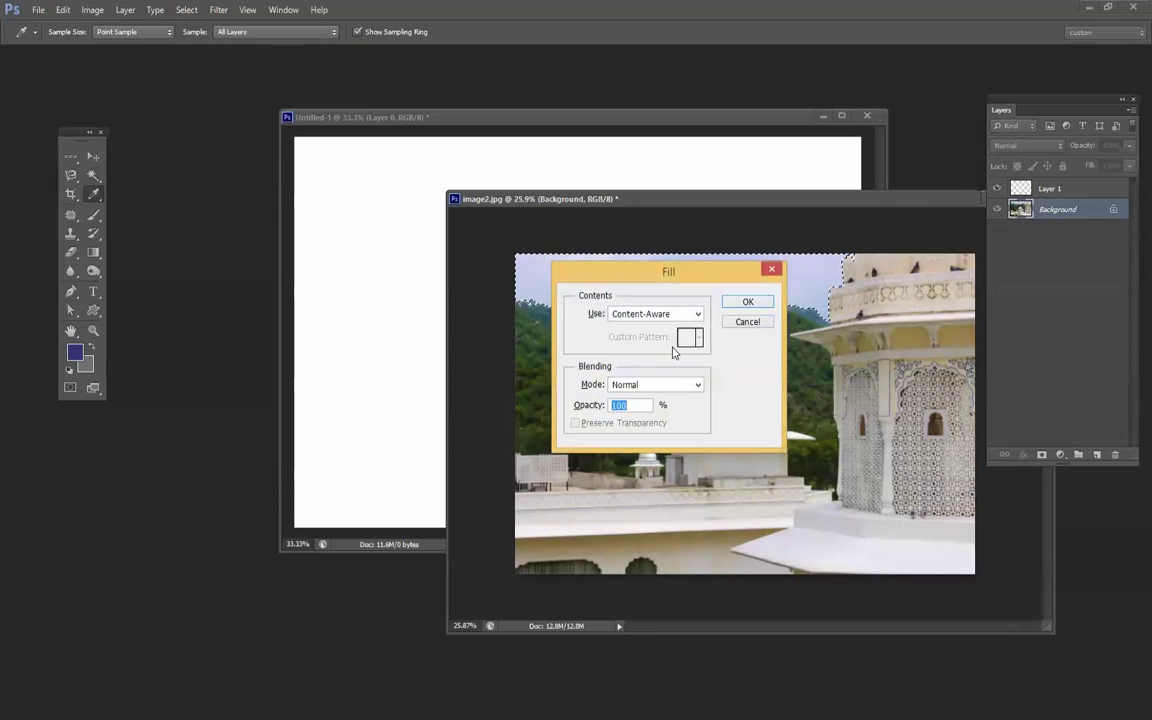
click(747, 302)
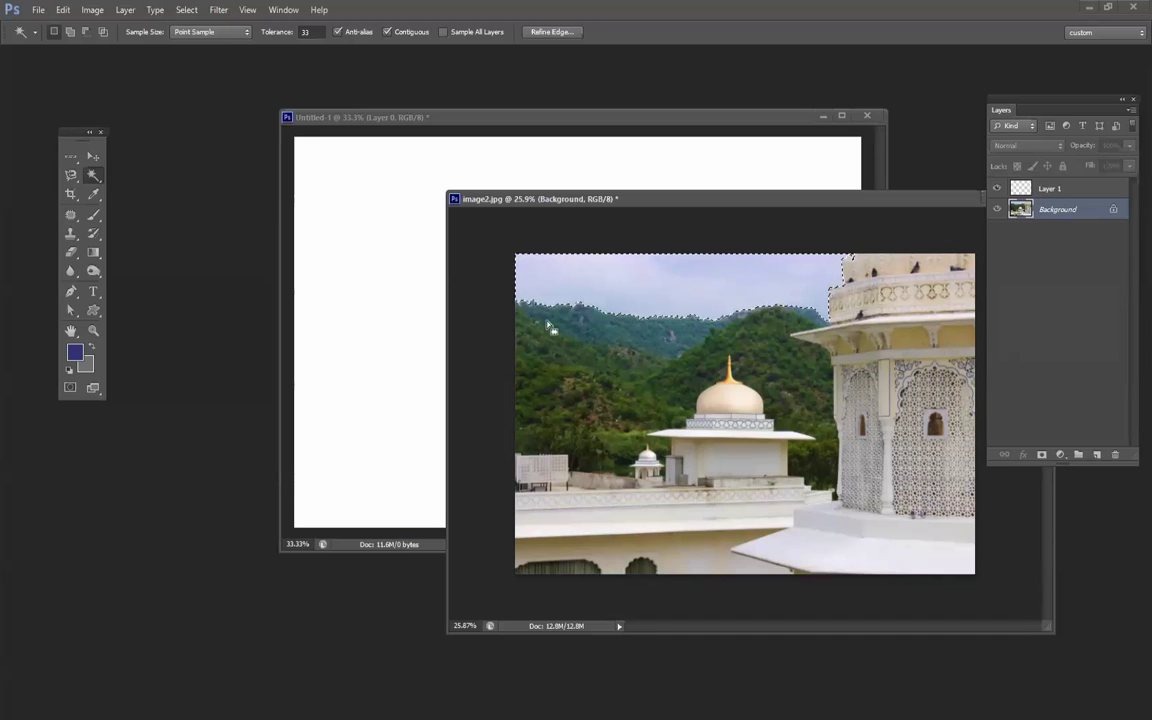
Convert the Background into a regular layer with the default name, erase its selected sky, and deselect.
double_click(1080, 212)
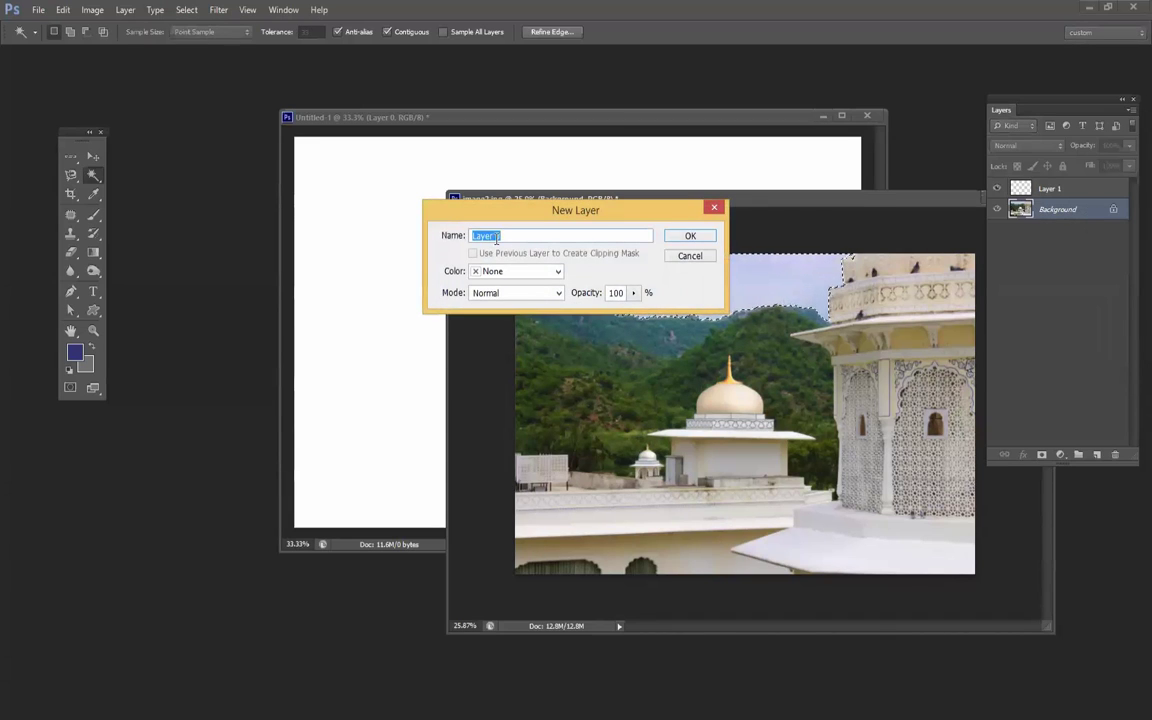
click(691, 237)
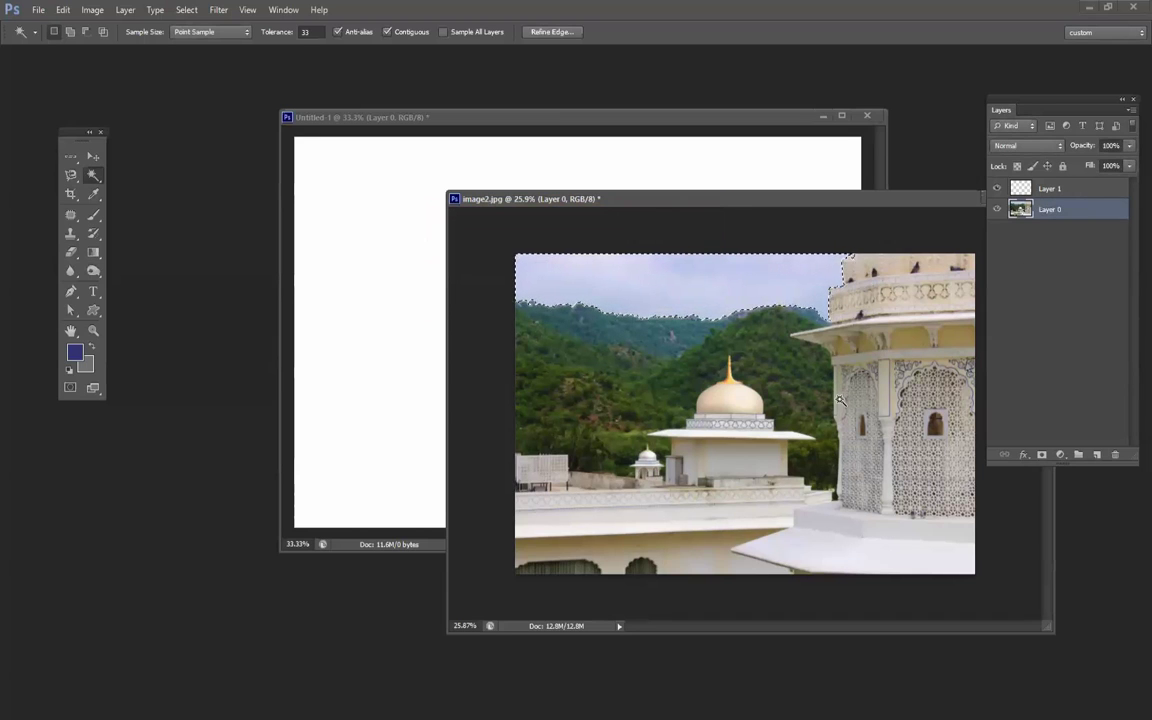
key(Delete)
key(ctrl+d)
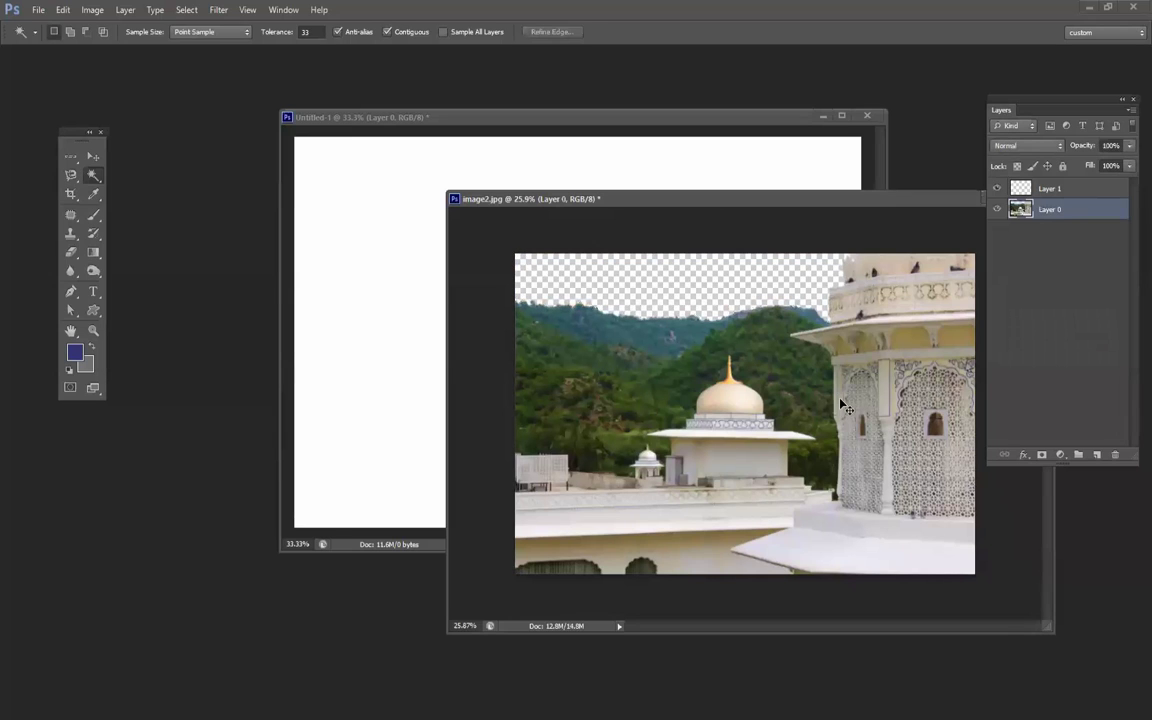
Make Layer 1 active and set the foreground colour to a light sky blue.
click(1050, 188)
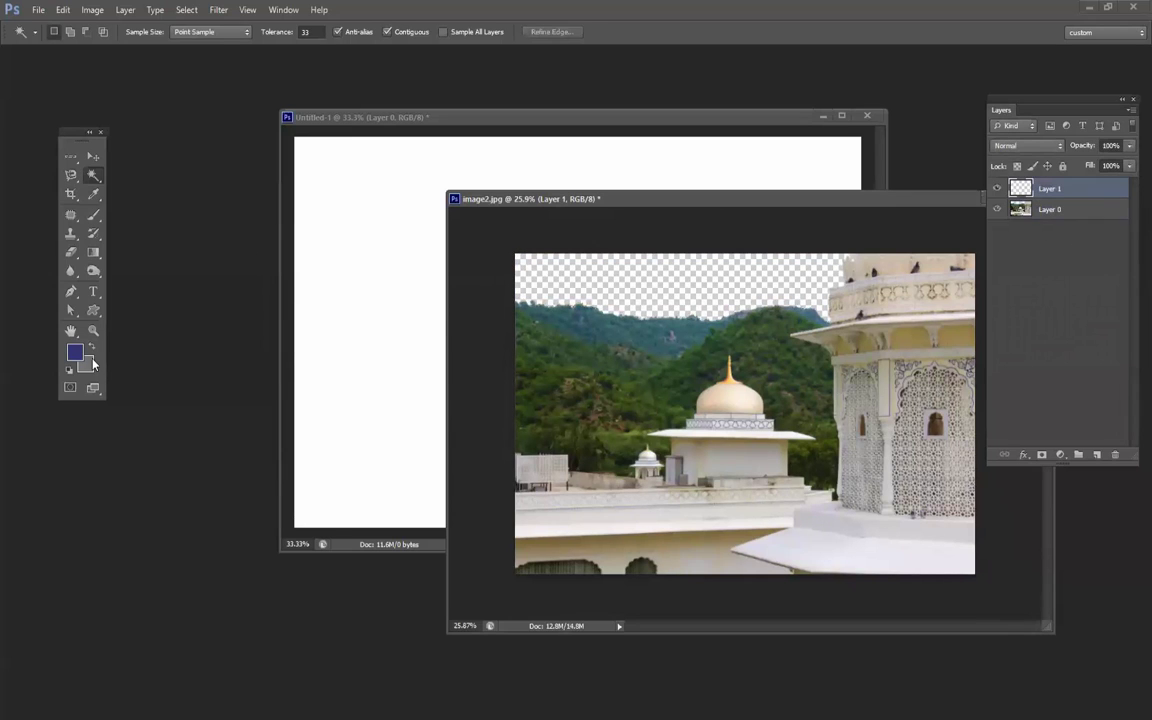
click(75, 352)
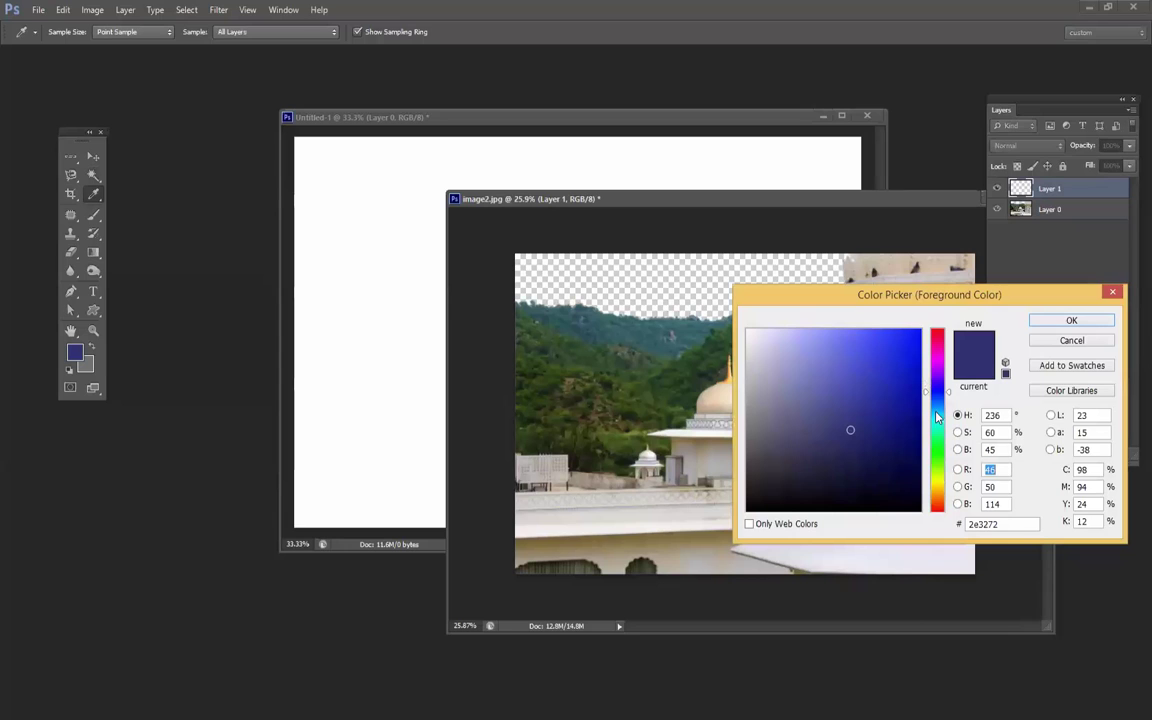
click(937, 412)
click(845, 342)
click(1071, 320)
key(w)
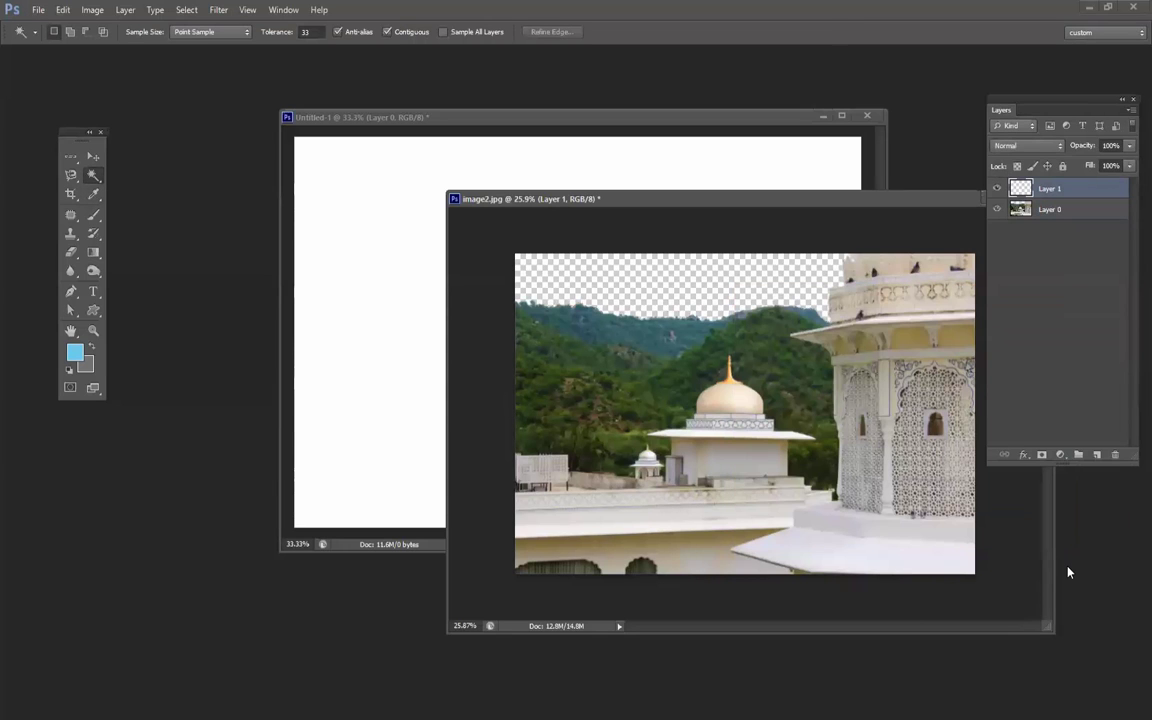
Fill Layer 1 with the foreground colour and place it beneath Layer 0.
key(alt+BackSpace)
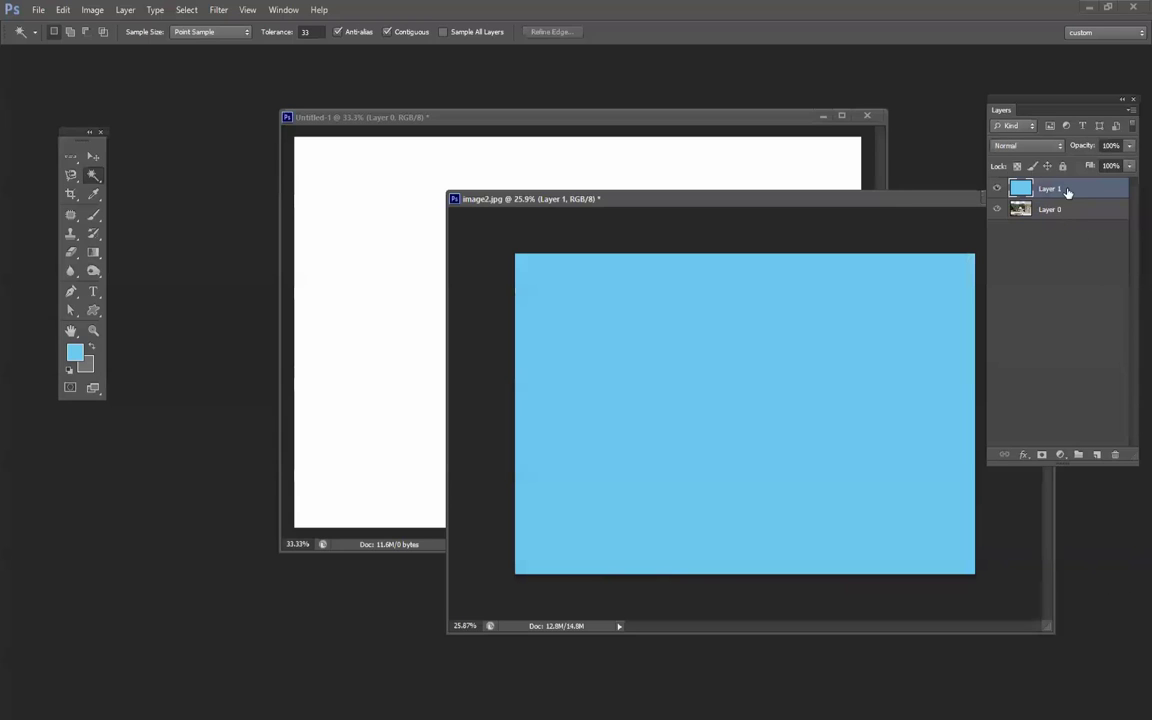
drag(1067, 189, 1065, 236)
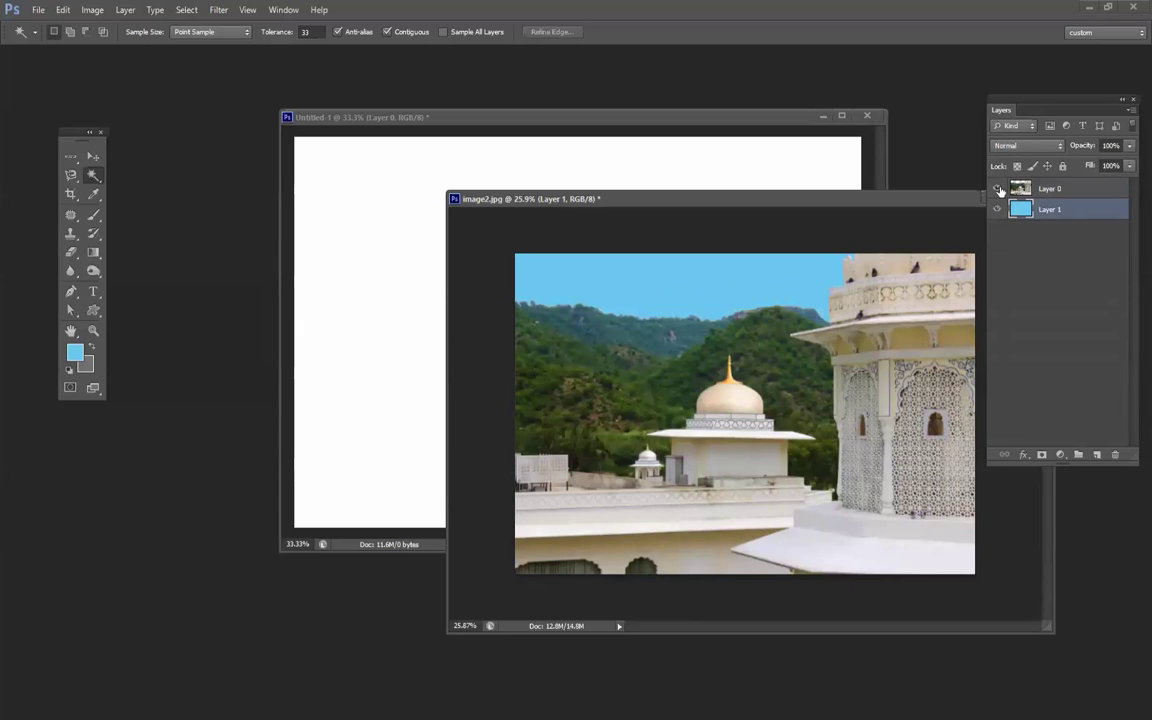
Close image2.jpg without saving its changes.
drag(904, 205, 731, 254)
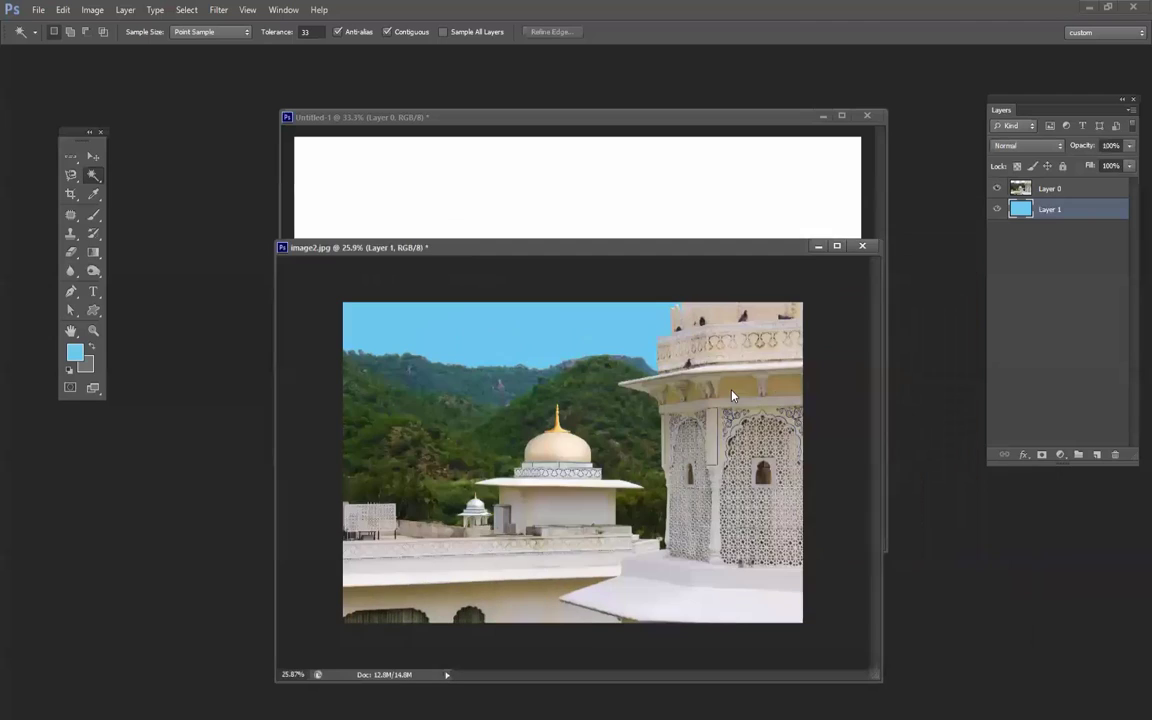
click(861, 247)
click(589, 278)
Switch to Chrome, dismiss the vase page's newsletter pop-up, and view the Delta Dining Table and SMYCKA artificial flower pages.
click(414, 716)
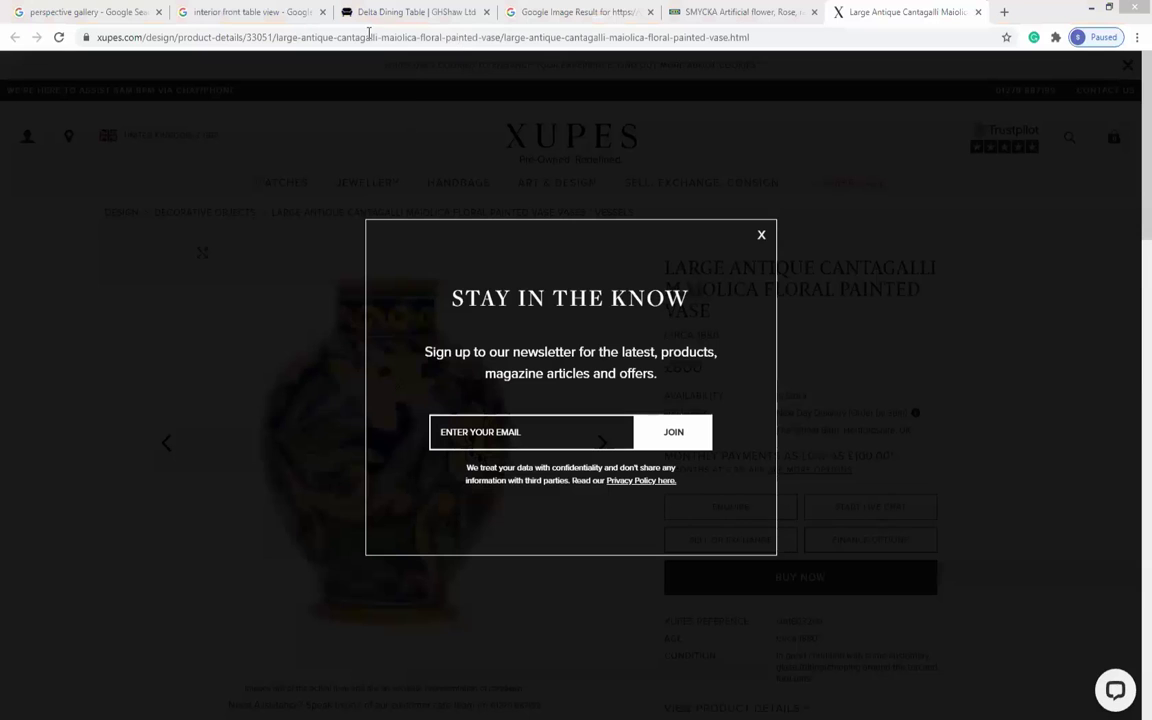
click(760, 236)
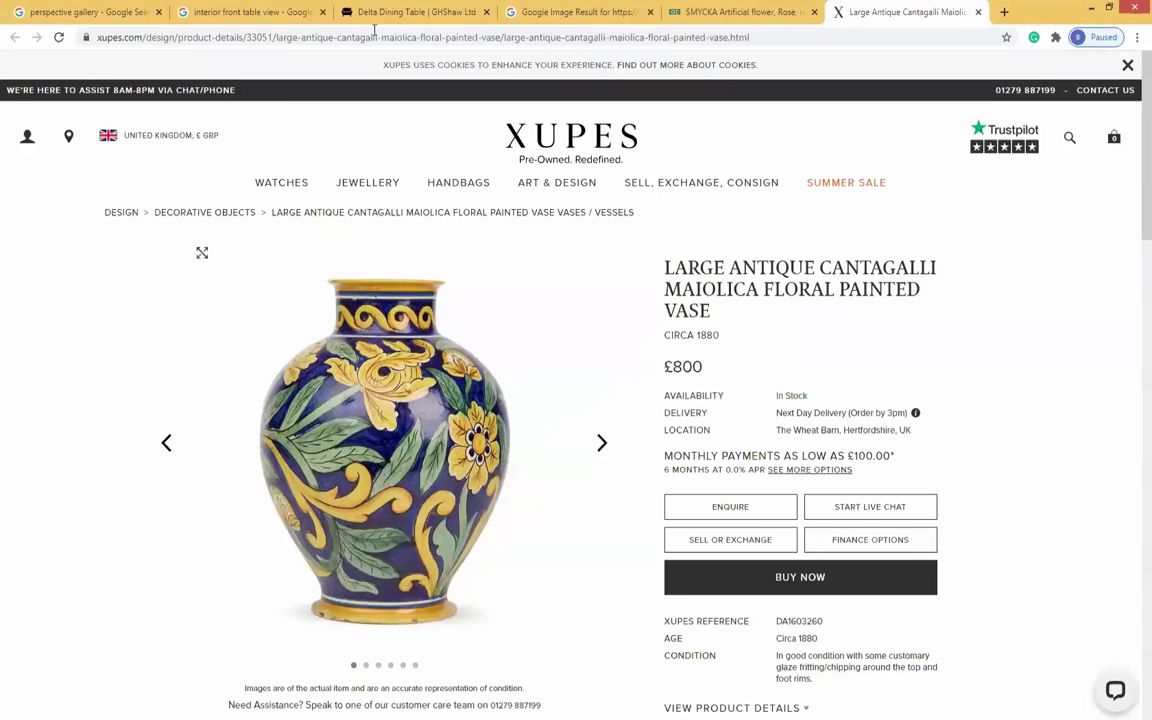
click(410, 12)
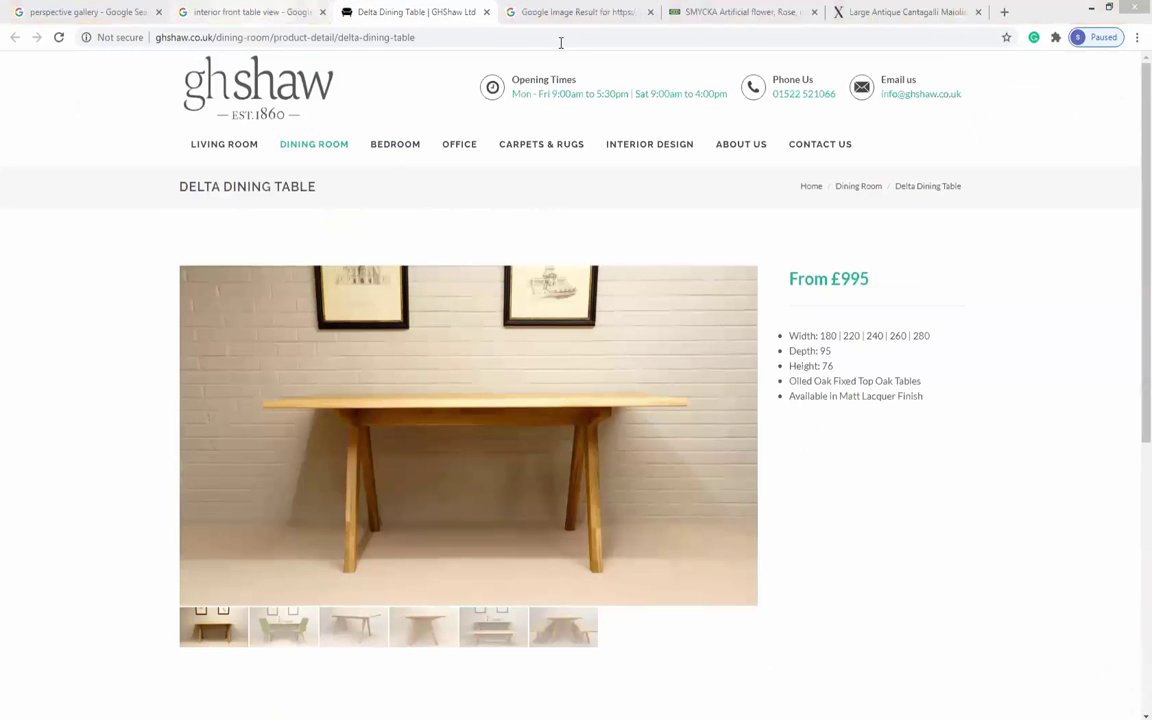
click(735, 12)
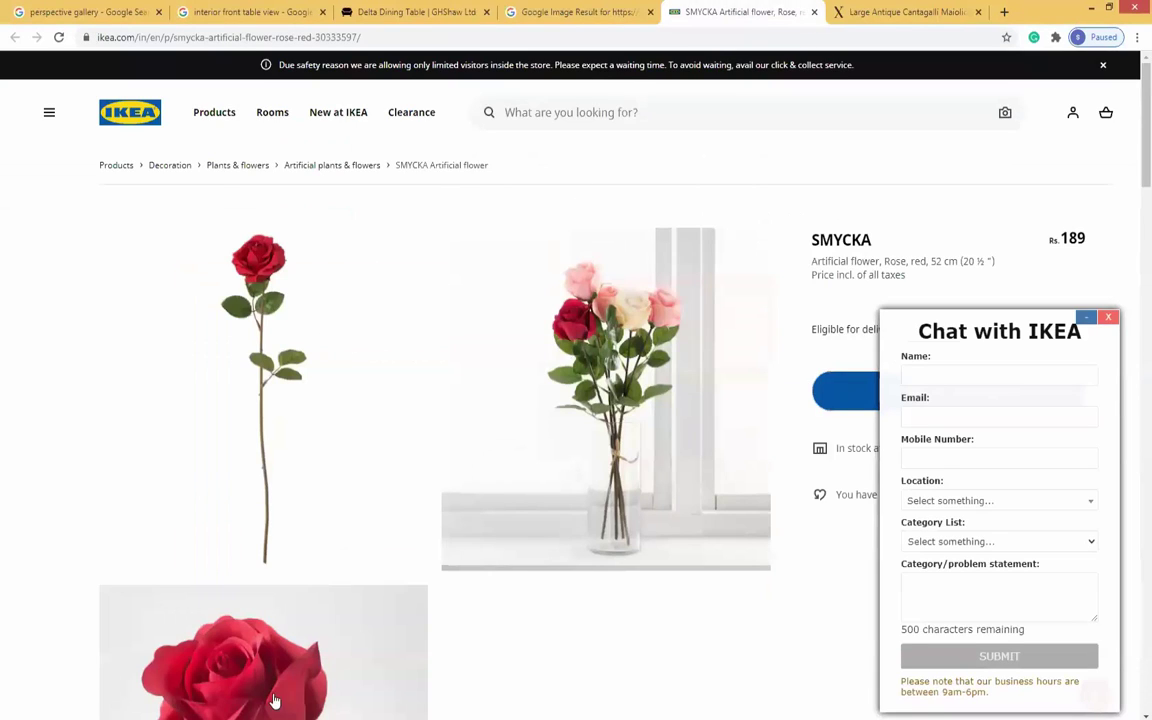
Enlarge a red rose photo on the SMYCKA product page and use its image options.
scroll(350, 566, down, 4)
click(380, 328)
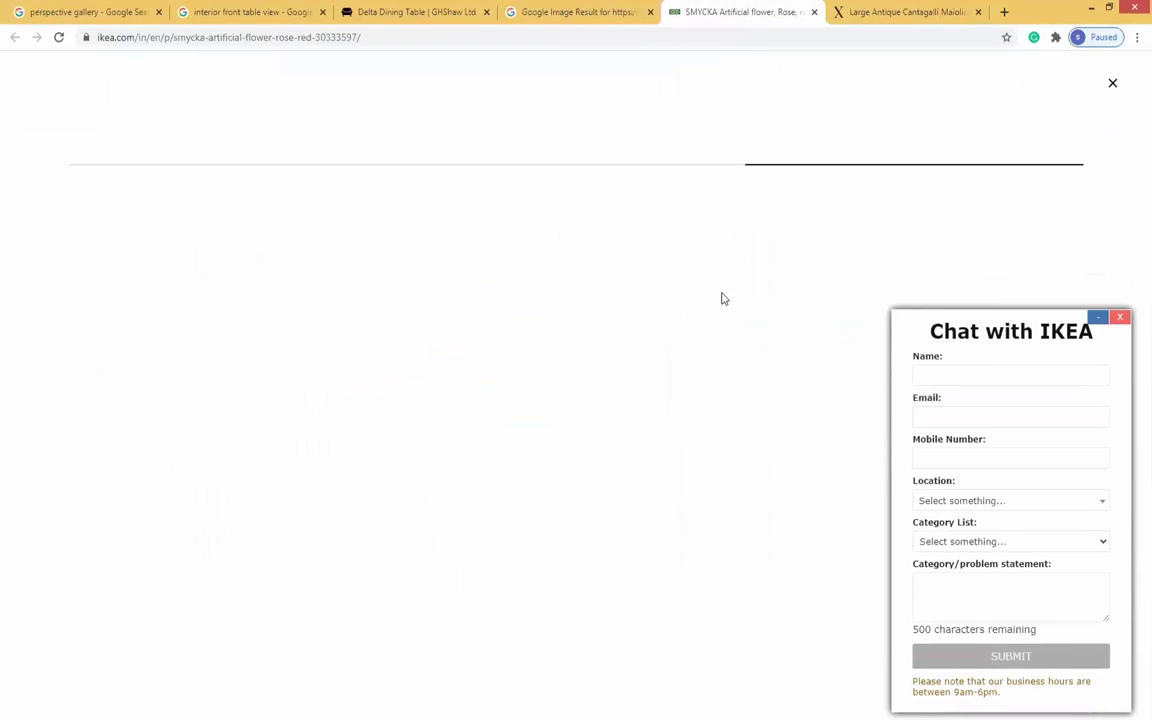
right_click(590, 274)
click(605, 319)
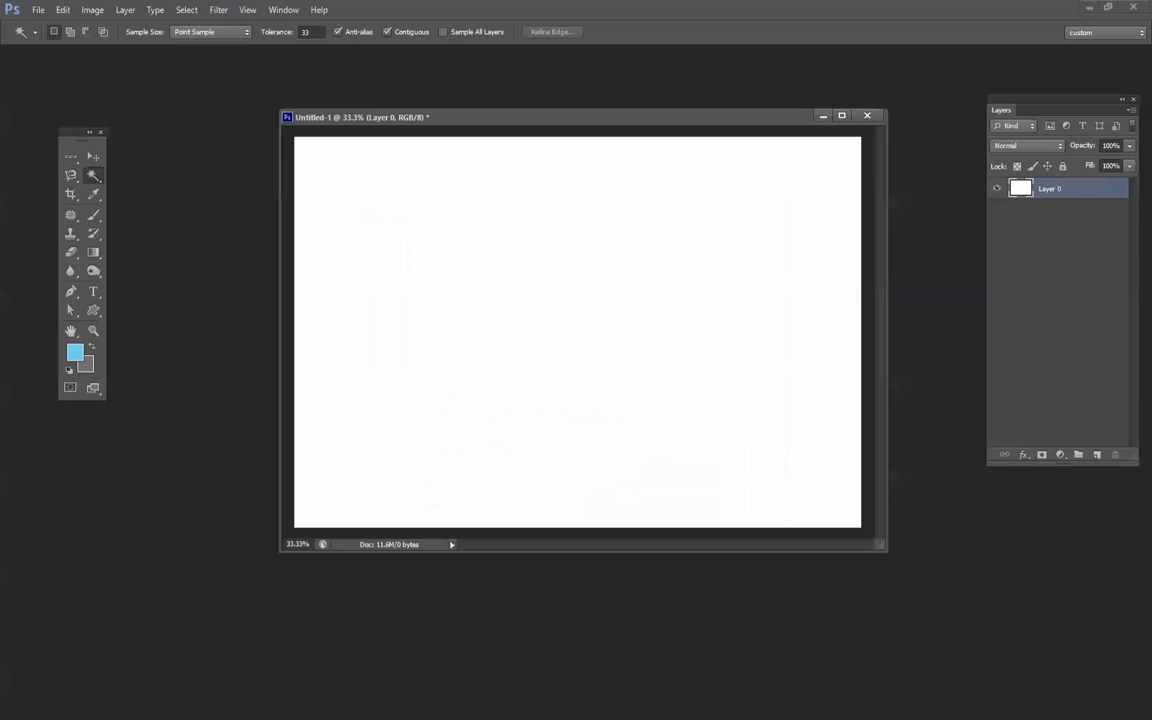
Paste the copied red rose photo as a new layer and scale it down to fit inside the white canvas.
key(ctrl+v)
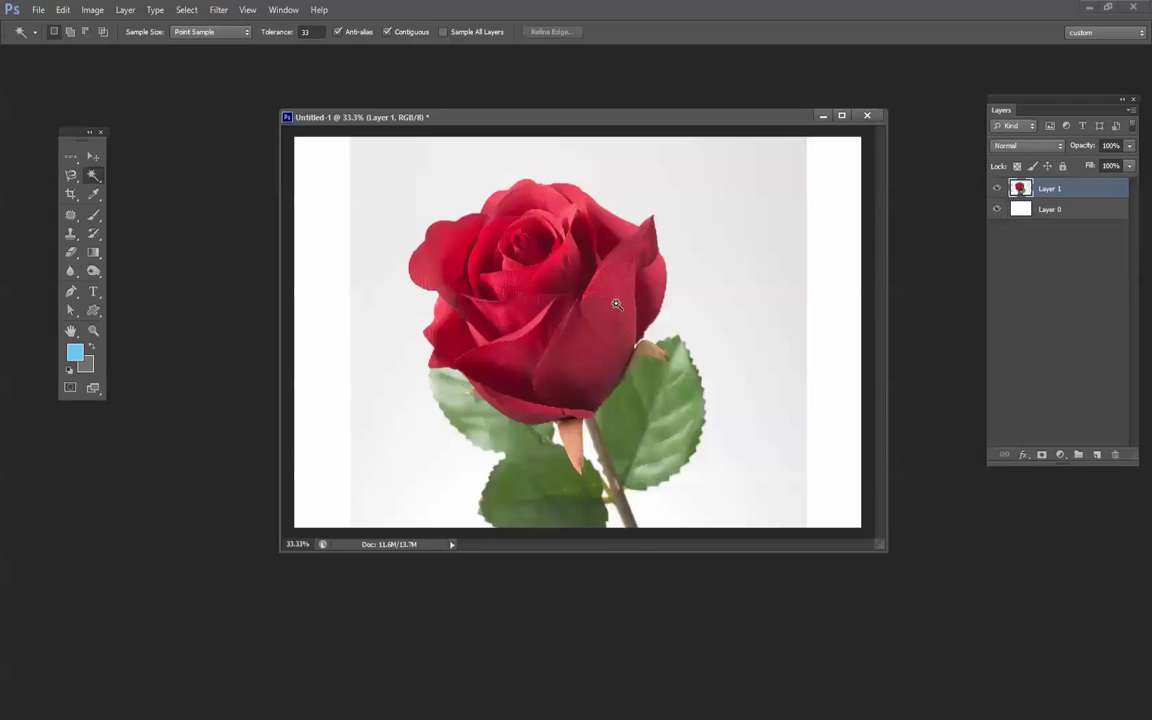
key(ctrl+0)
key(ctrl+t)
drag(694, 247, 645, 296)
key(Return)
key(w)
key(v)
scroll(665, 210, up, 2)
key(alt)
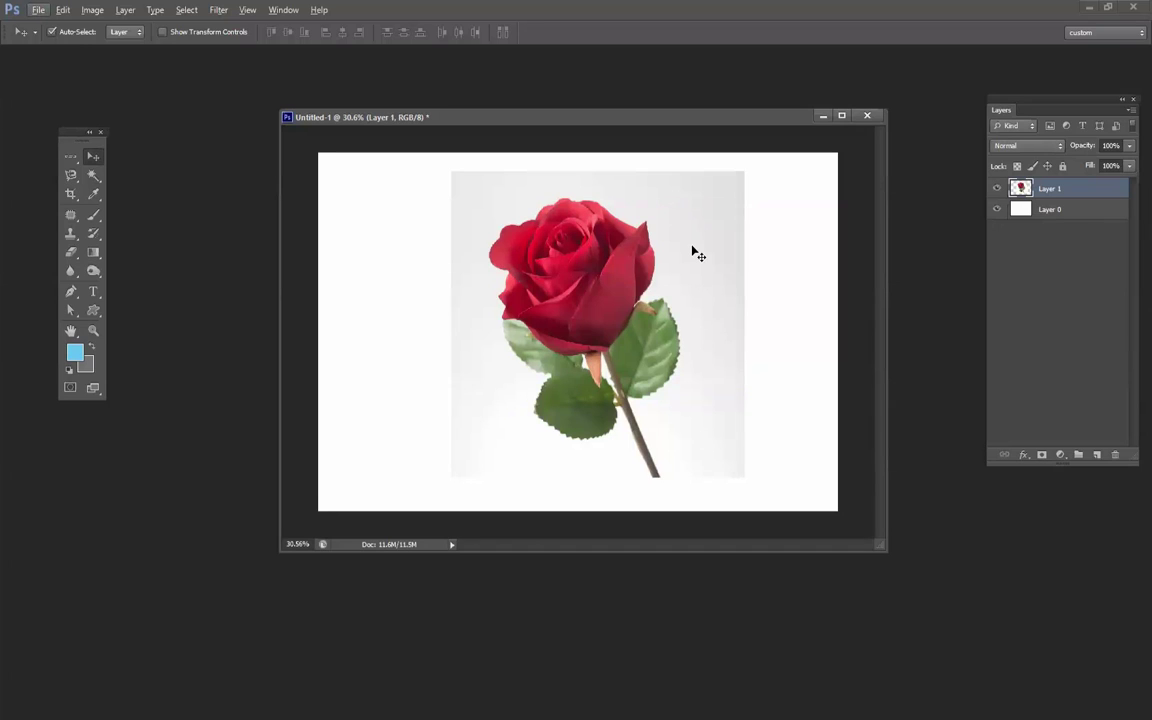
Select the light grey background around the rose with the Magic Wand at tolerance 33.
key(w)
key(Escape)
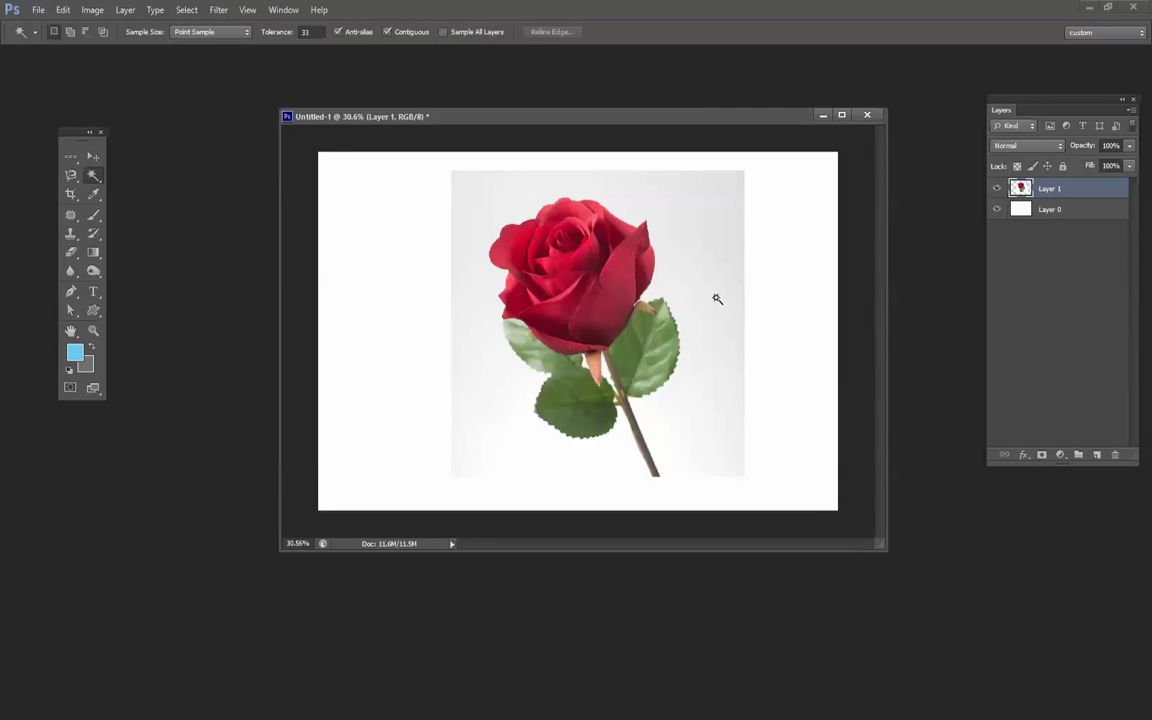
key(shift+w)
key(shift+w)
click(698, 237)
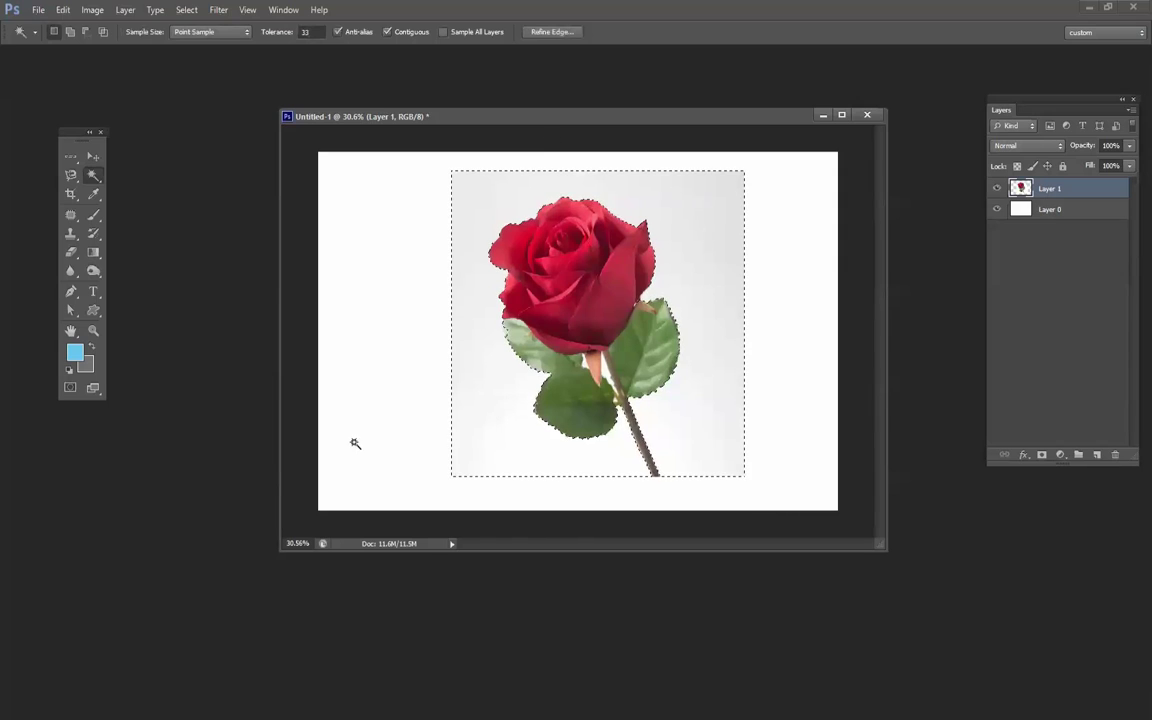
Add the enclosed background gap beside the rose's stem to the selection, delete the selected background and deselect.
scroll(608, 296, up, 5)
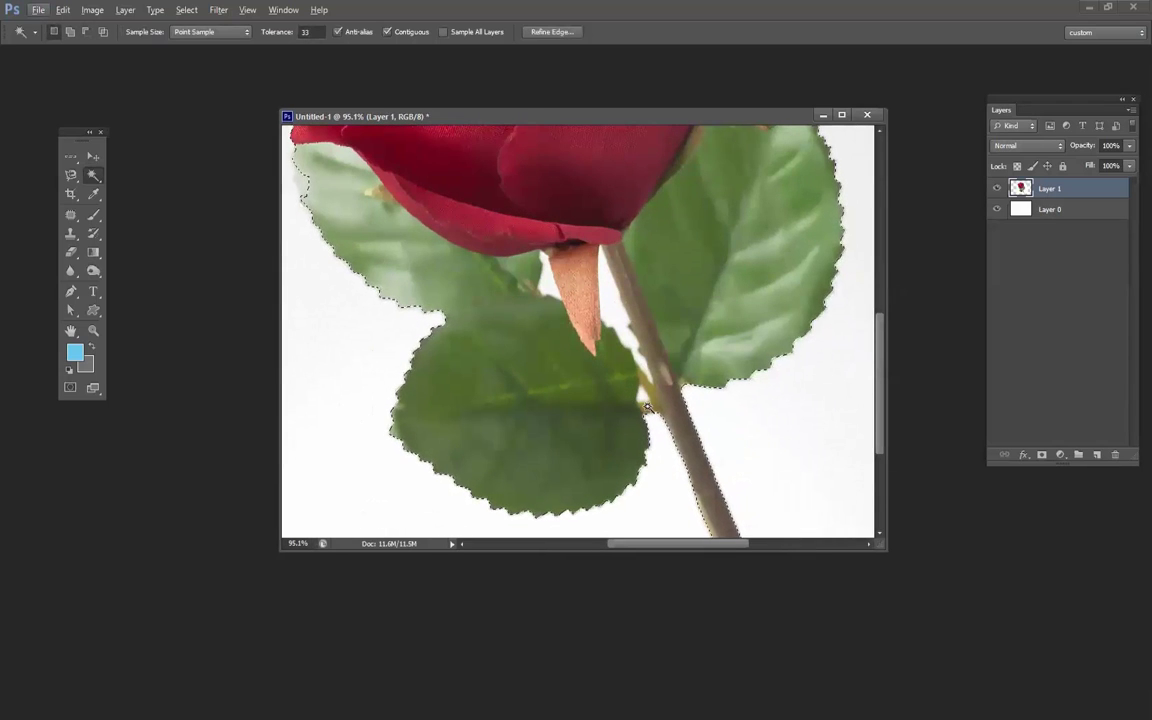
key(shift)
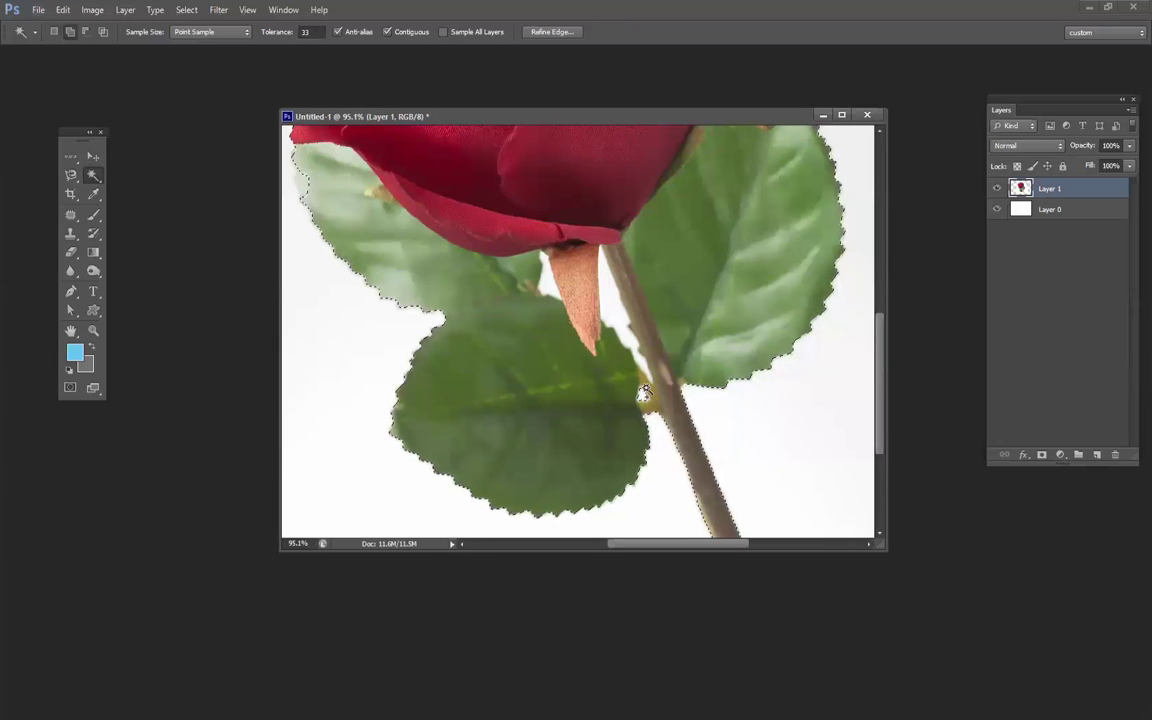
shift+click(548, 275)
scroll(800, 360, down, 3)
scroll(797, 365, down, 2)
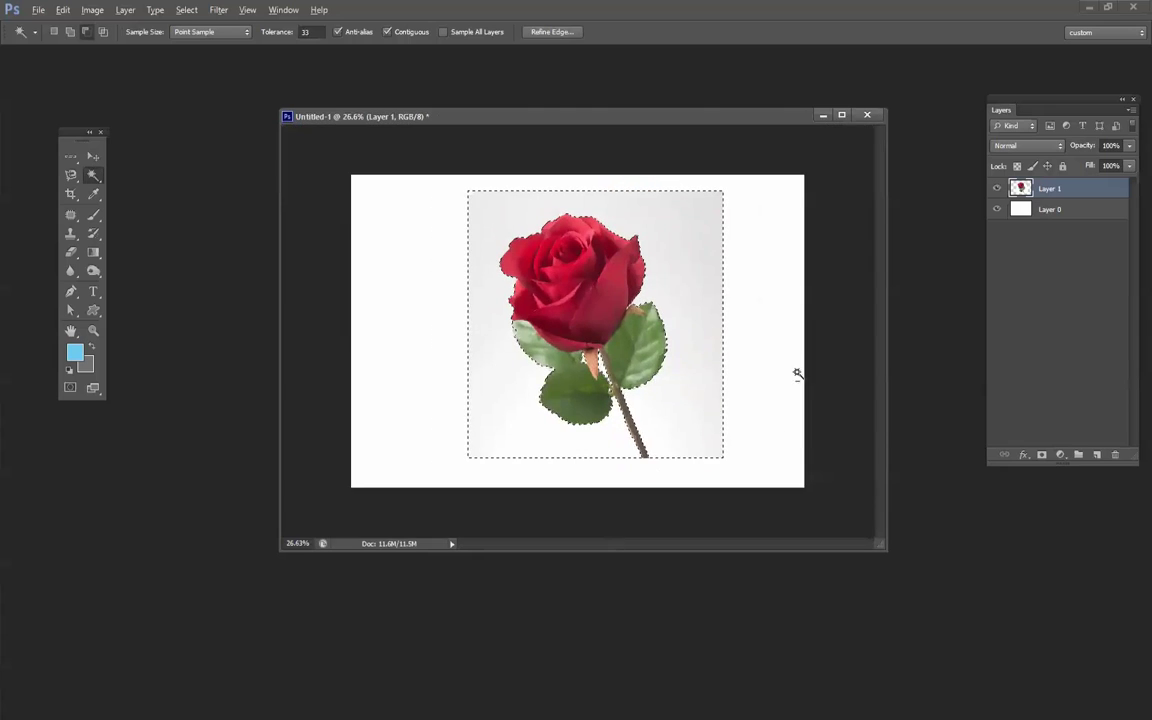
scroll(633, 260, up, 4)
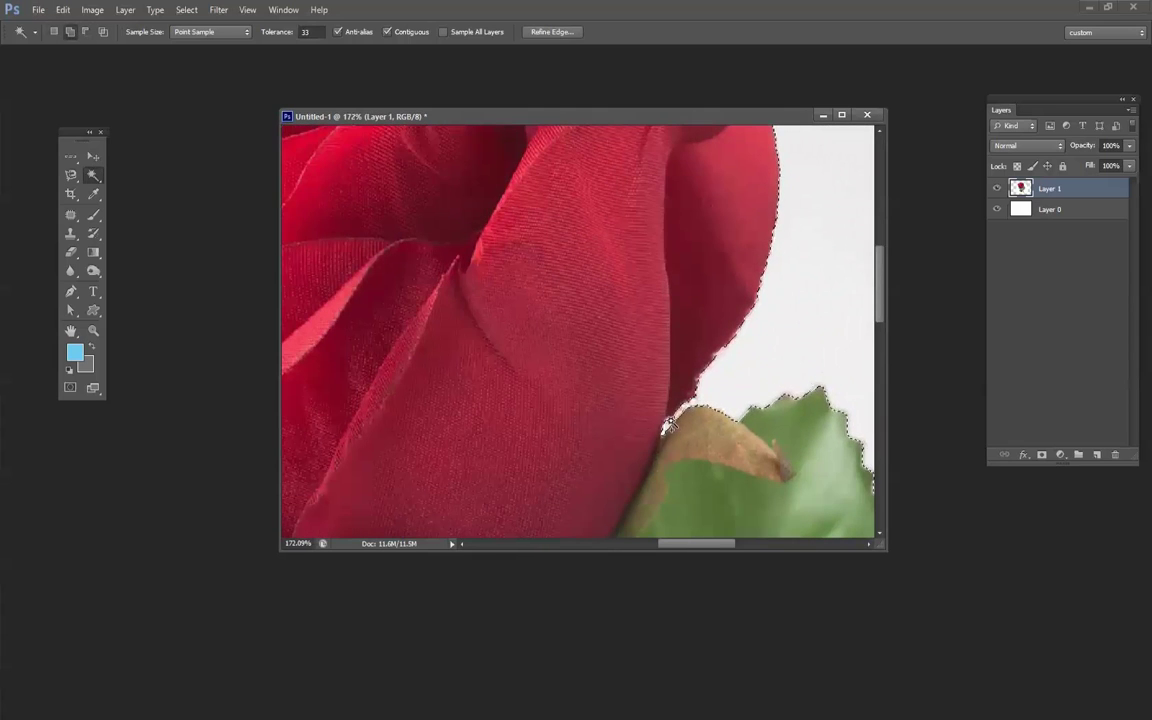
scroll(790, 350, down, 5)
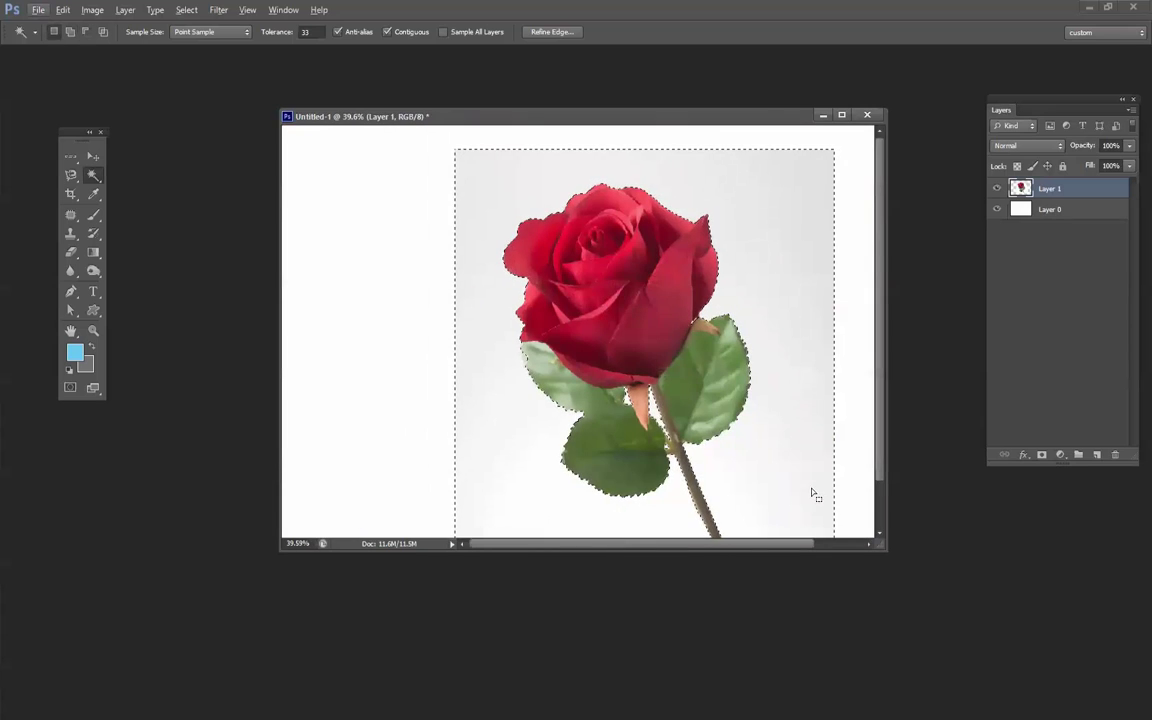
scroll(793, 392, down, 1)
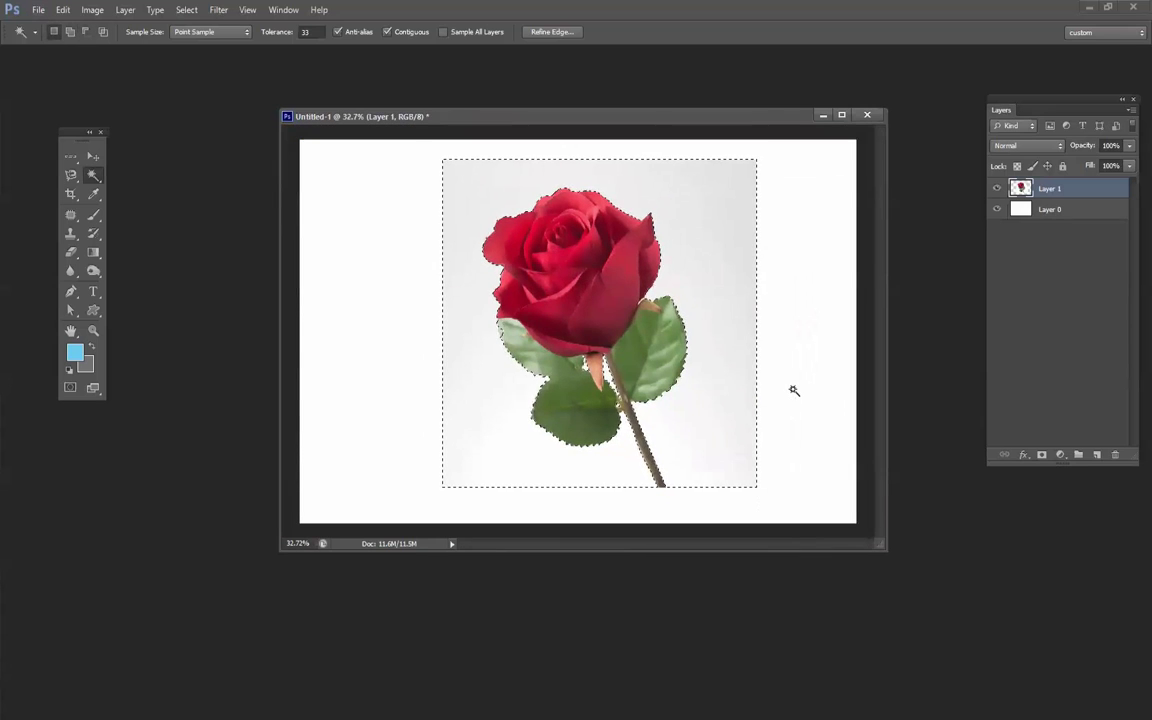
key(Delete)
key(ctrl+d)
Reposition the cut-out rose slightly and make a duplicate of it overlapping the original.
drag(622, 348, 709, 388)
drag(603, 347, 733, 342)
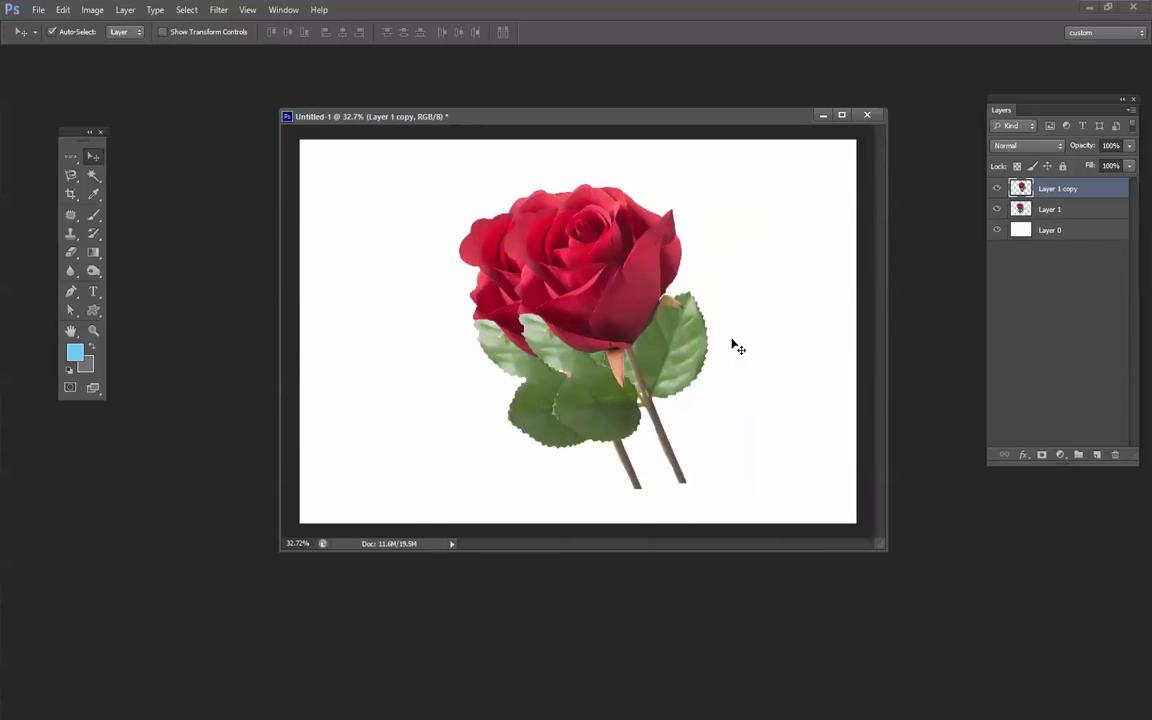
key(t)
right_click(687, 326)
key(Escape)
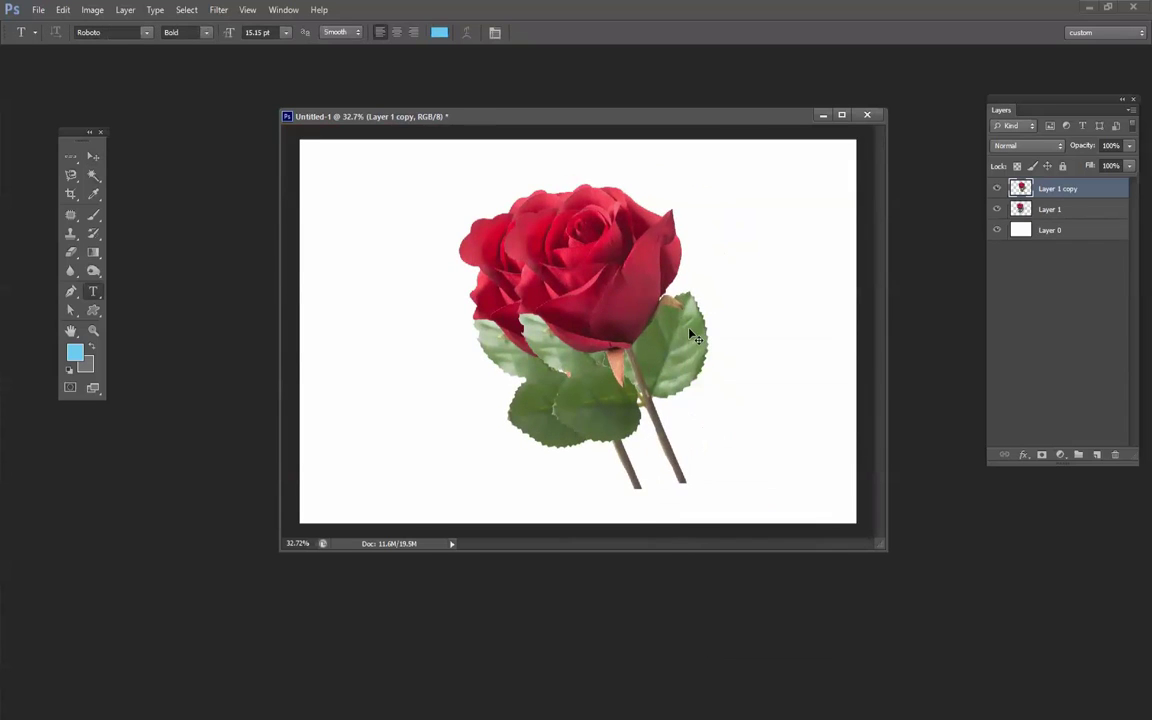
Flip the duplicate rose horizontally, scale it to about 59%, and move it beside the large rose's stem.
key(ctrl+t)
right_click(646, 370)
click(700, 524)
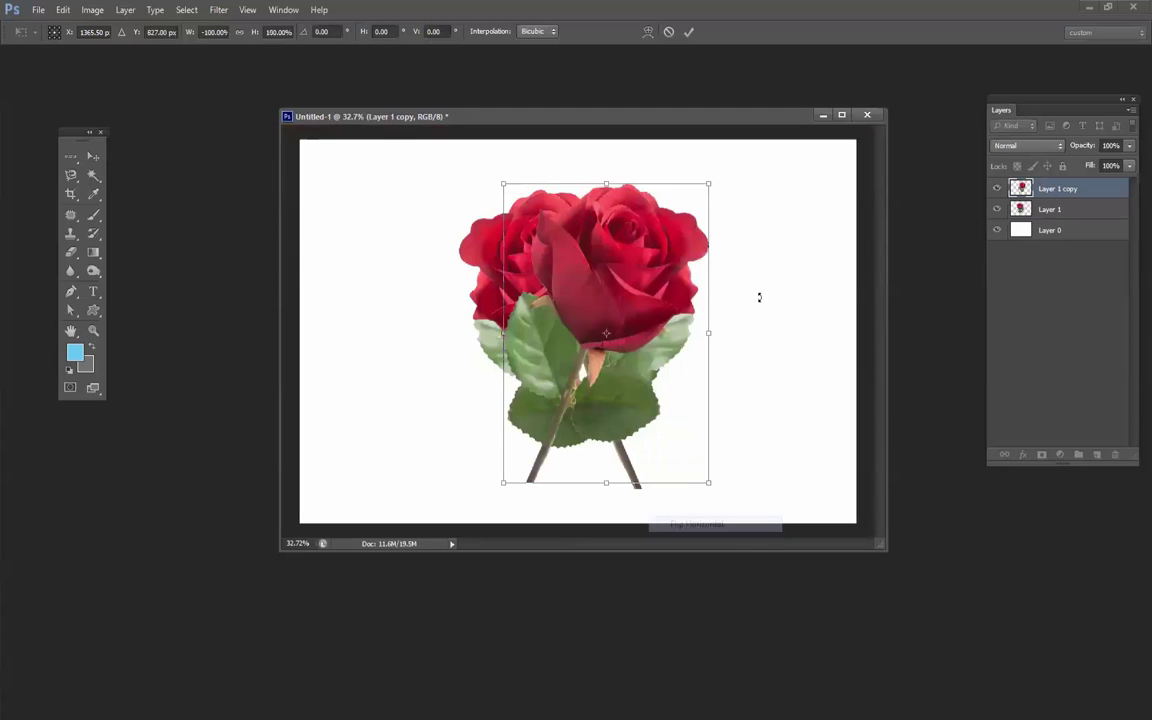
drag(708, 184, 692, 255)
drag(628, 333, 698, 400)
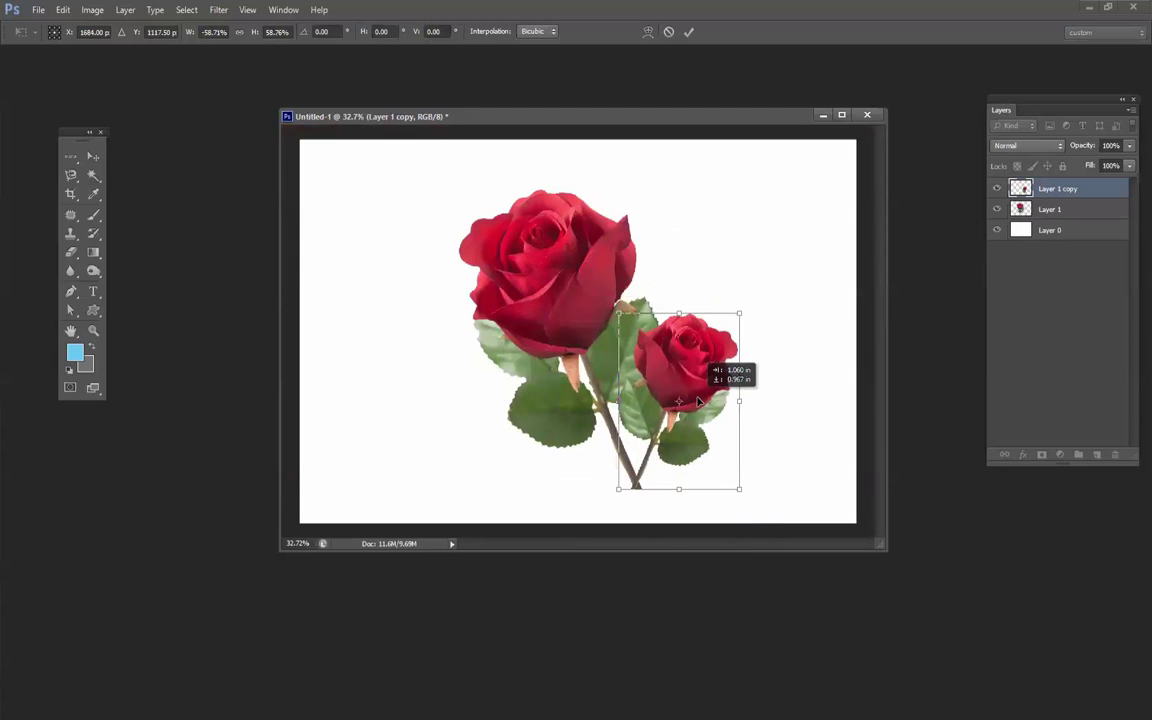
Rotate the small rose slightly, fit its stem end against the large rose's stem, and apply the transform.
drag(800, 401, 795, 321)
drag(710, 362, 681, 355)
key(Return)
key(t)
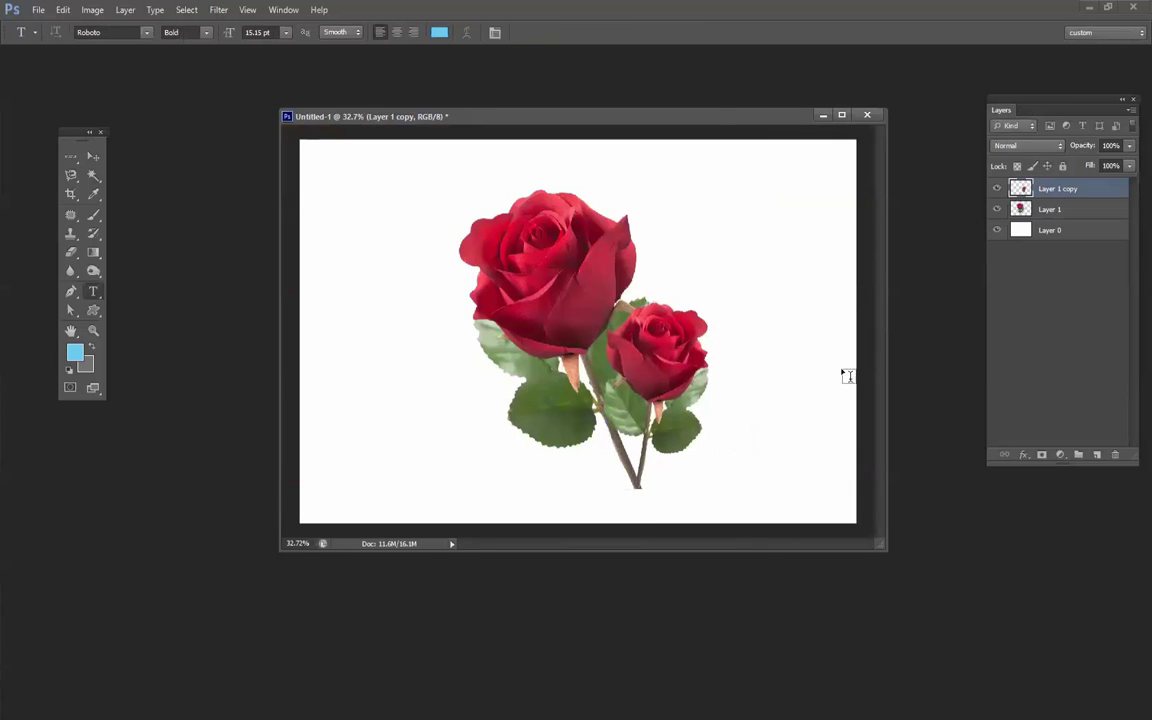
Merge the two rose layers into one and move the combined roses towards the canvas's left side.
ctrl+click(1049, 209)
key(ctrl+e)
key(v)
drag(583, 318, 526, 318)
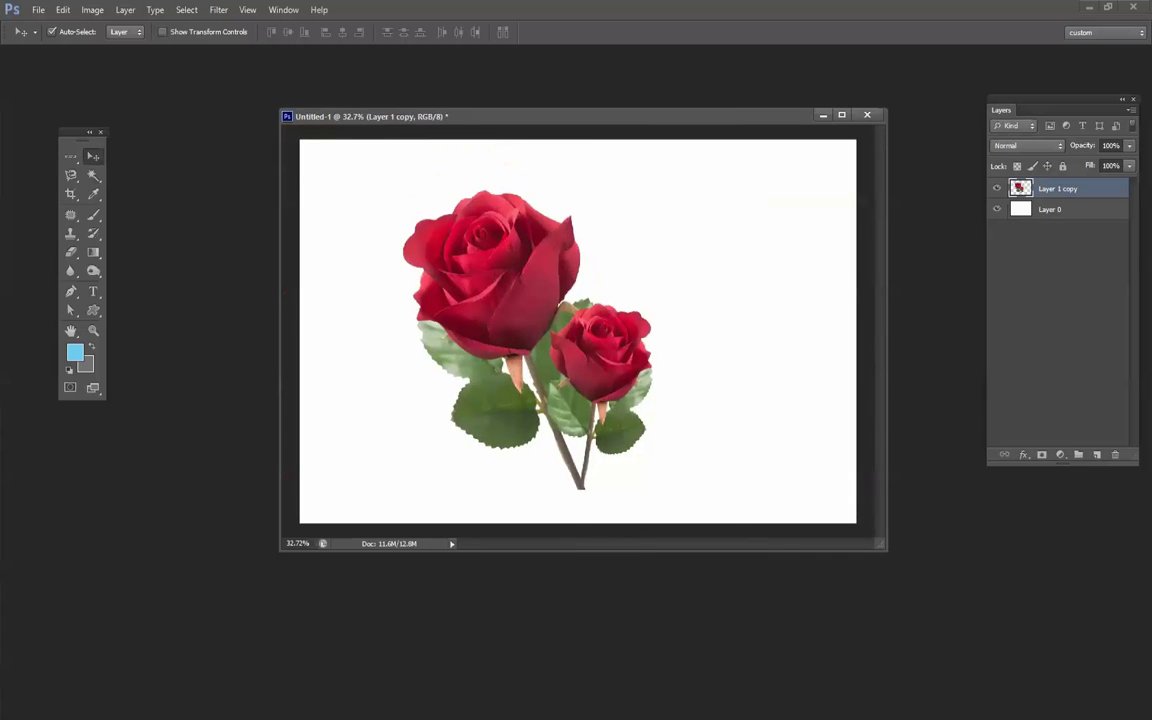
Switch to Chrome and look through the yellow spring flowers image, the SMYCKA rose page and the Xupes vase page.
key(alt+Tab)
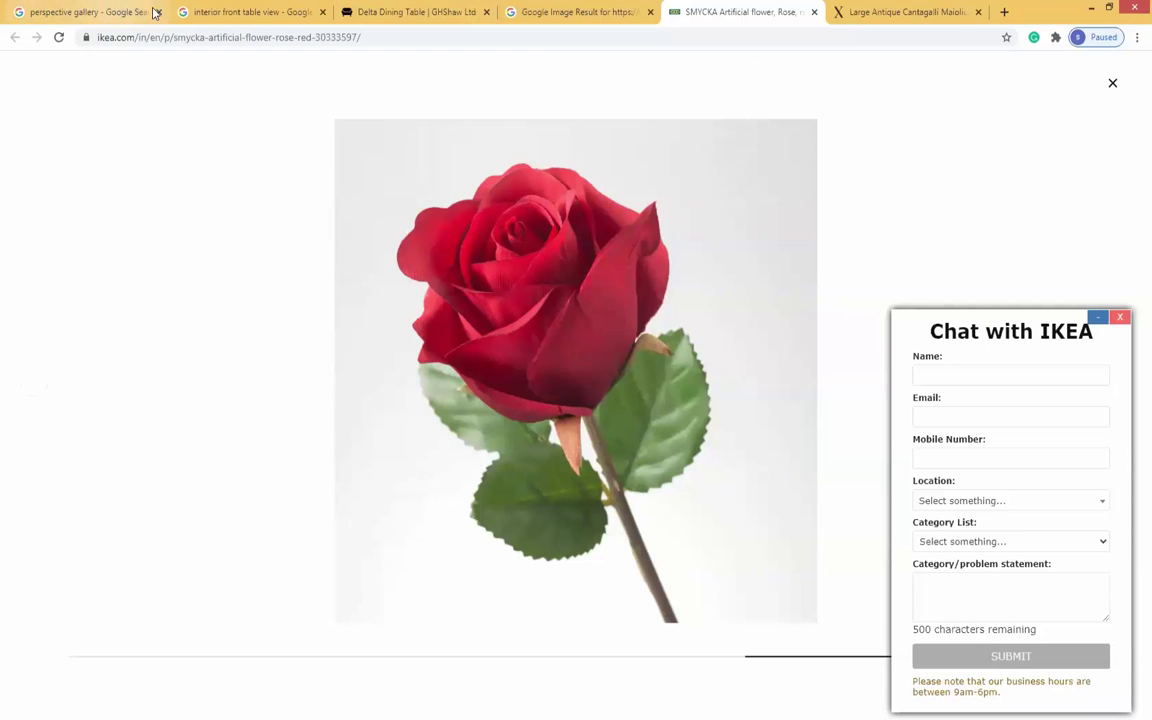
click(575, 12)
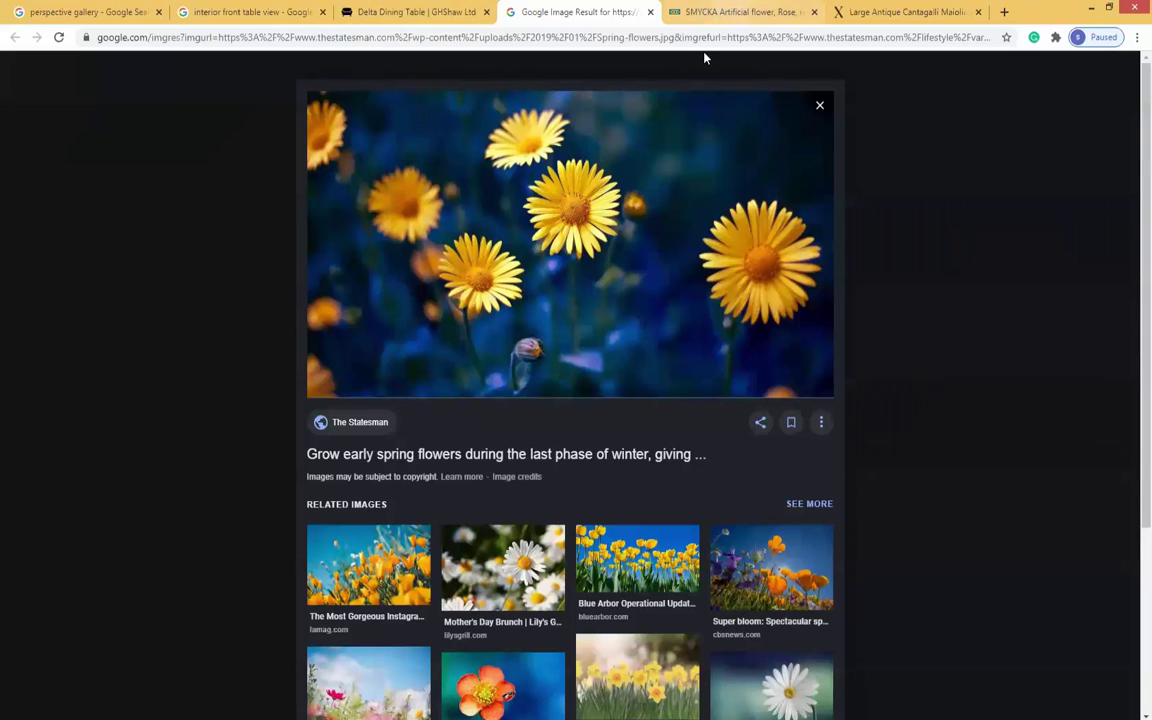
key(ctrl+Tab)
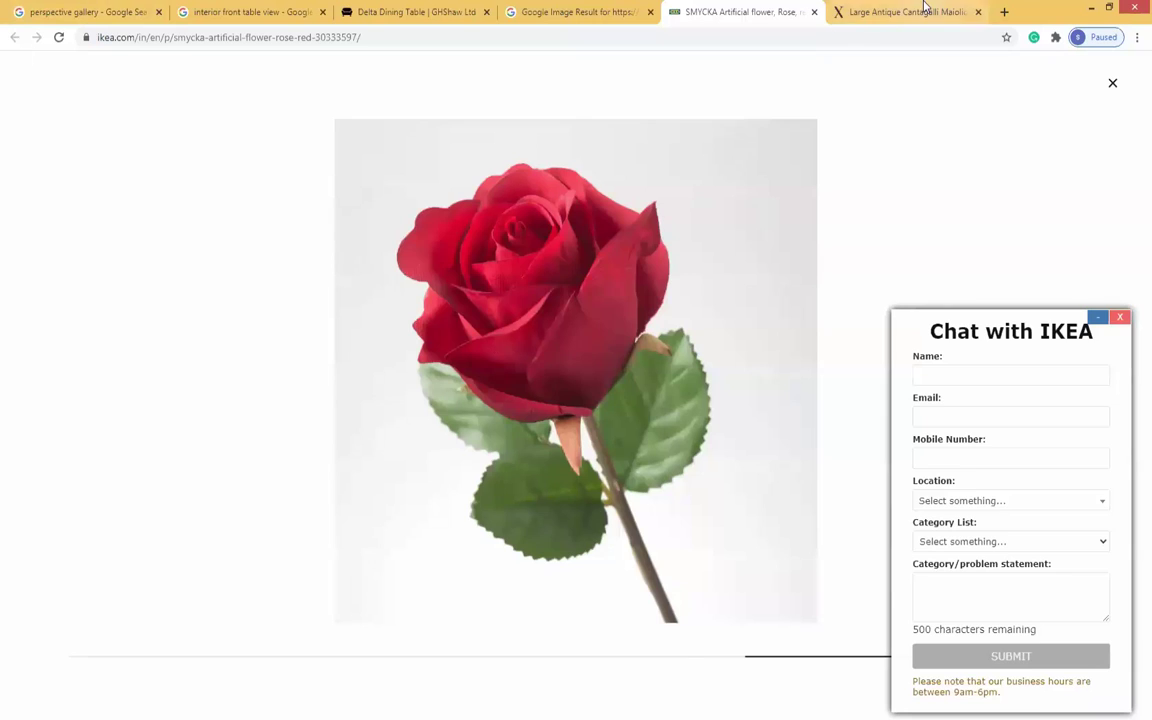
click(845, 12)
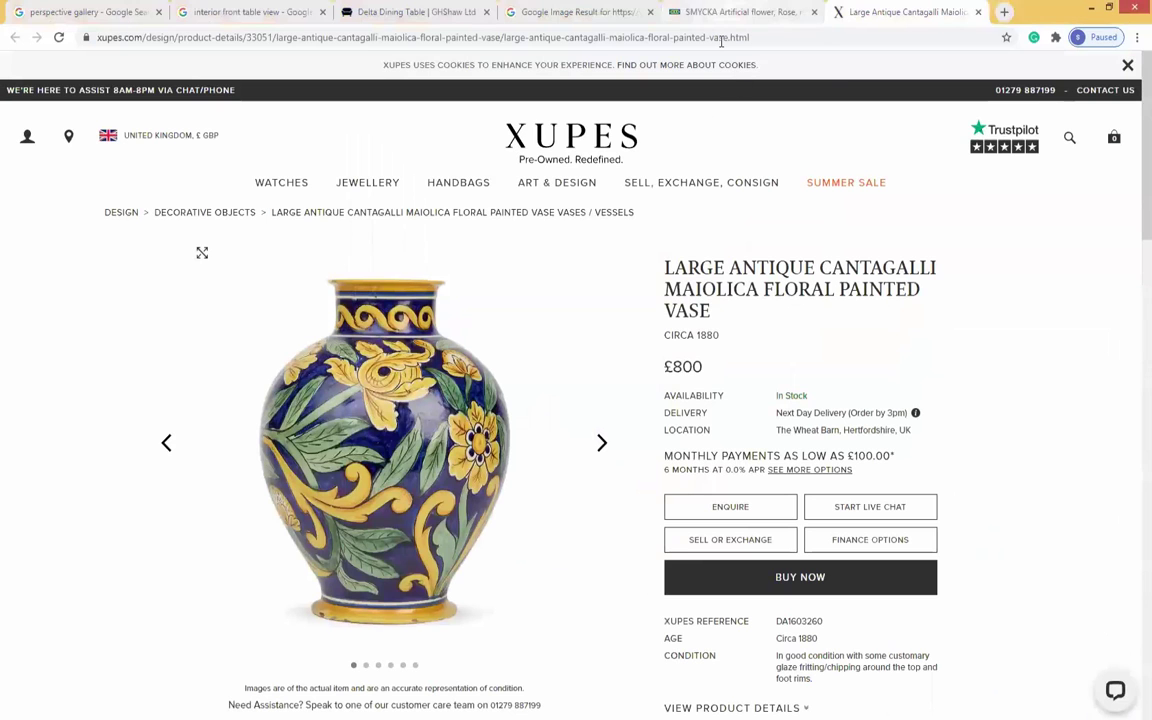
key(ctrl+shift+Tab)
Copy the yellow spring flowers image from the Google Images result and paste it into the Photoshop rose document.
click(555, 13)
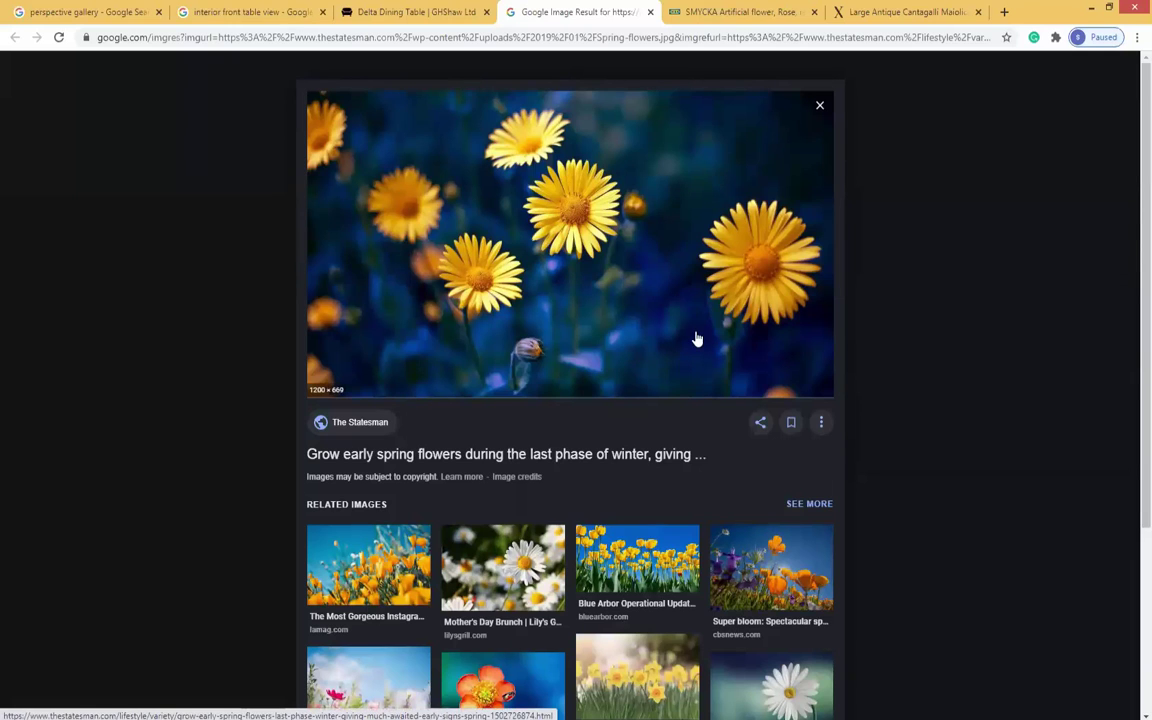
right_click(686, 232)
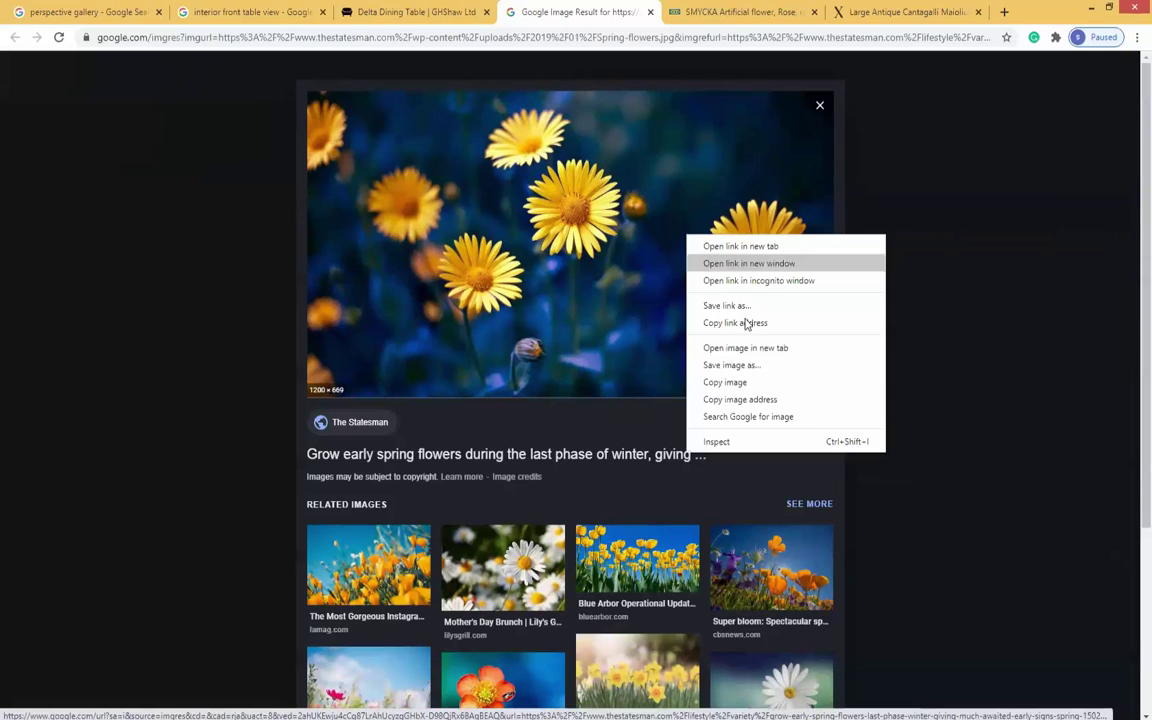
click(733, 380)
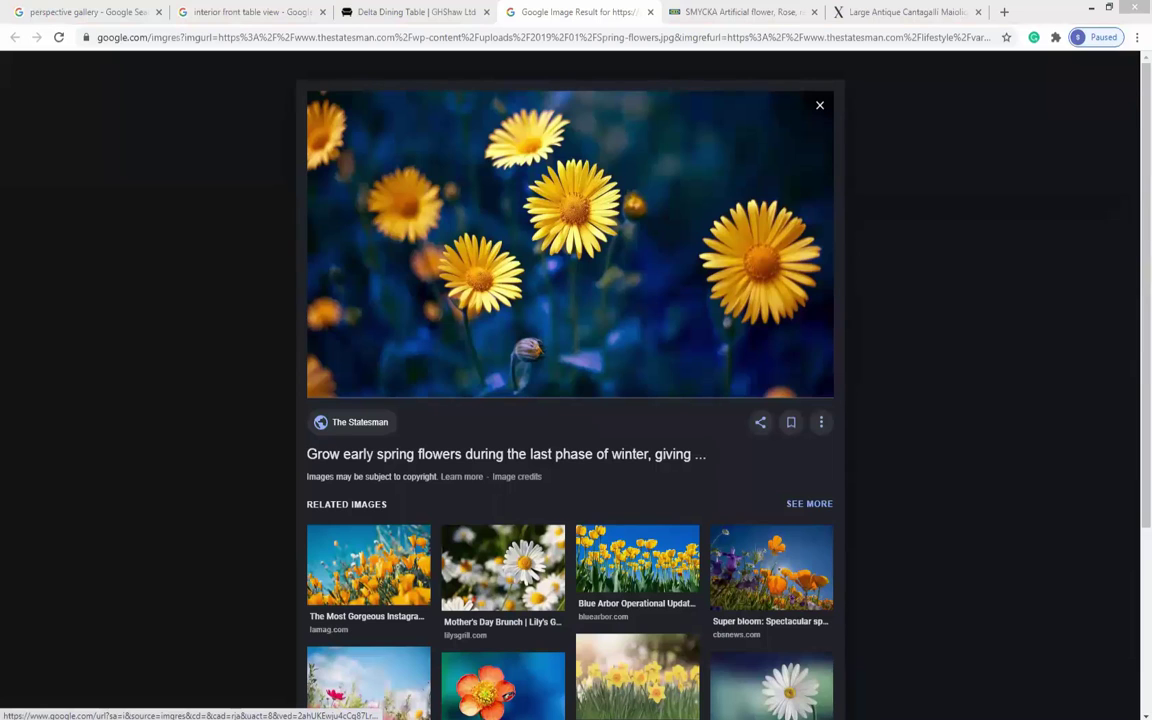
click(240, 650)
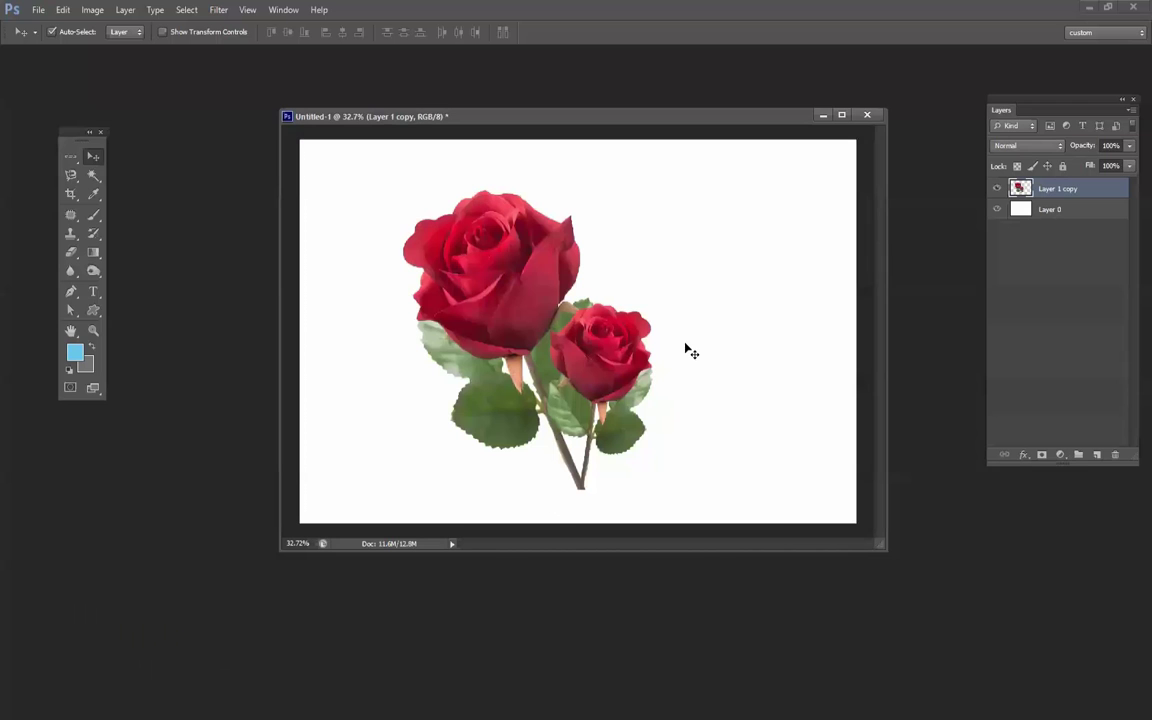
key(ctrl+v)
scroll(615, 314, up, 3)
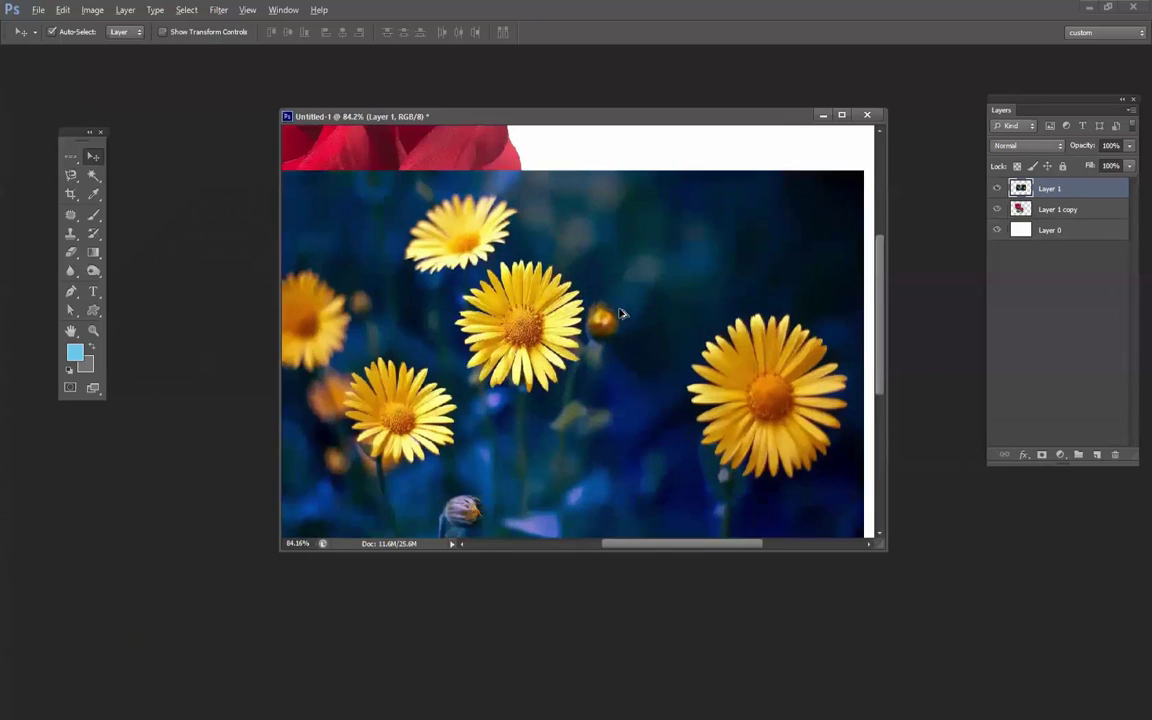
scroll(637, 255, down, 2)
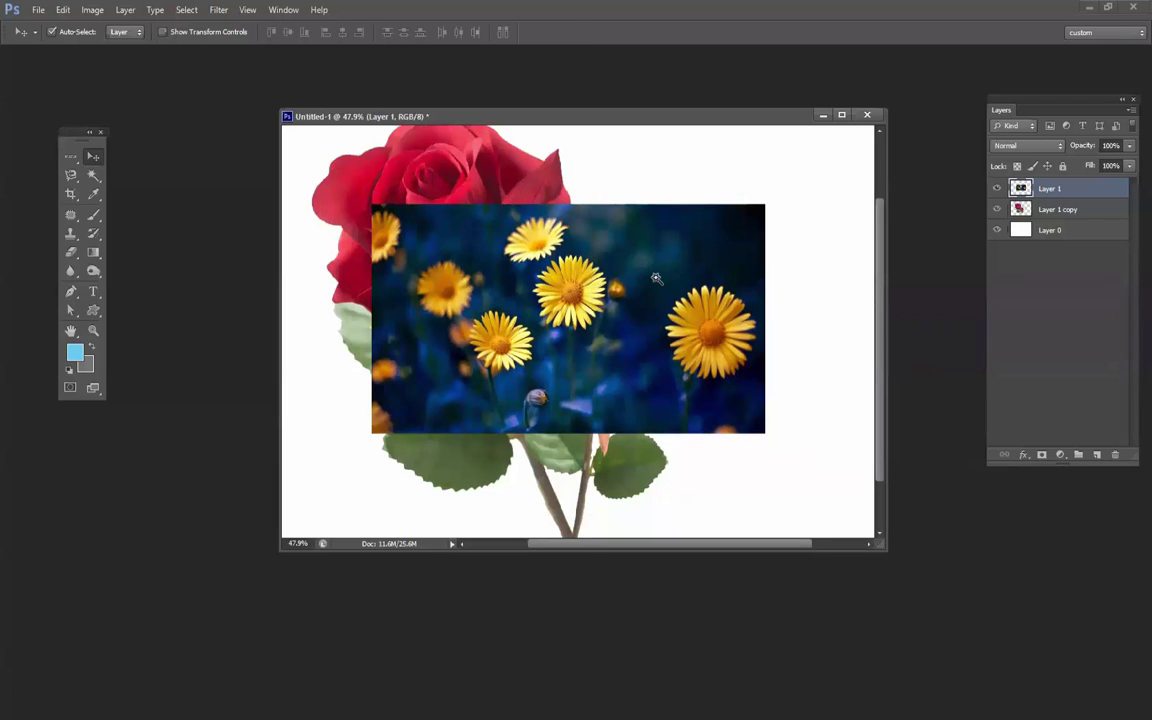
Try to select the flower photo's dark blue background with the Magic Wand at tolerance 33, and clear the selection.
key(w)
click(670, 260)
key(alt)
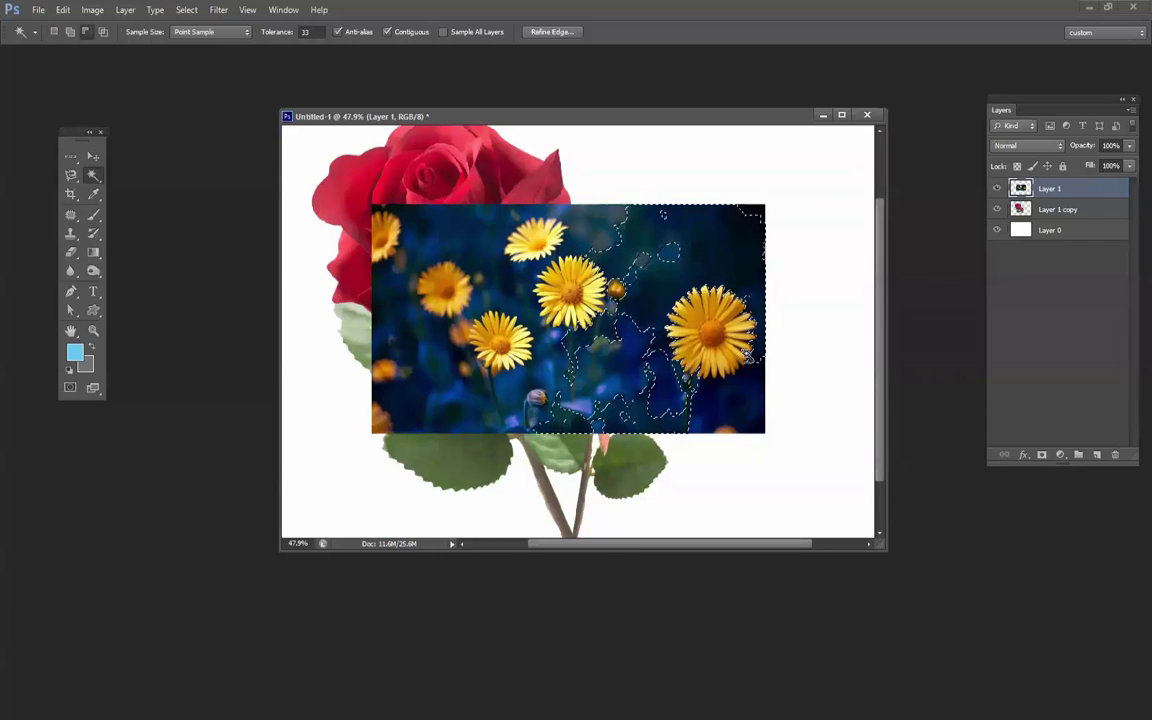
scroll(748, 357, up, 3)
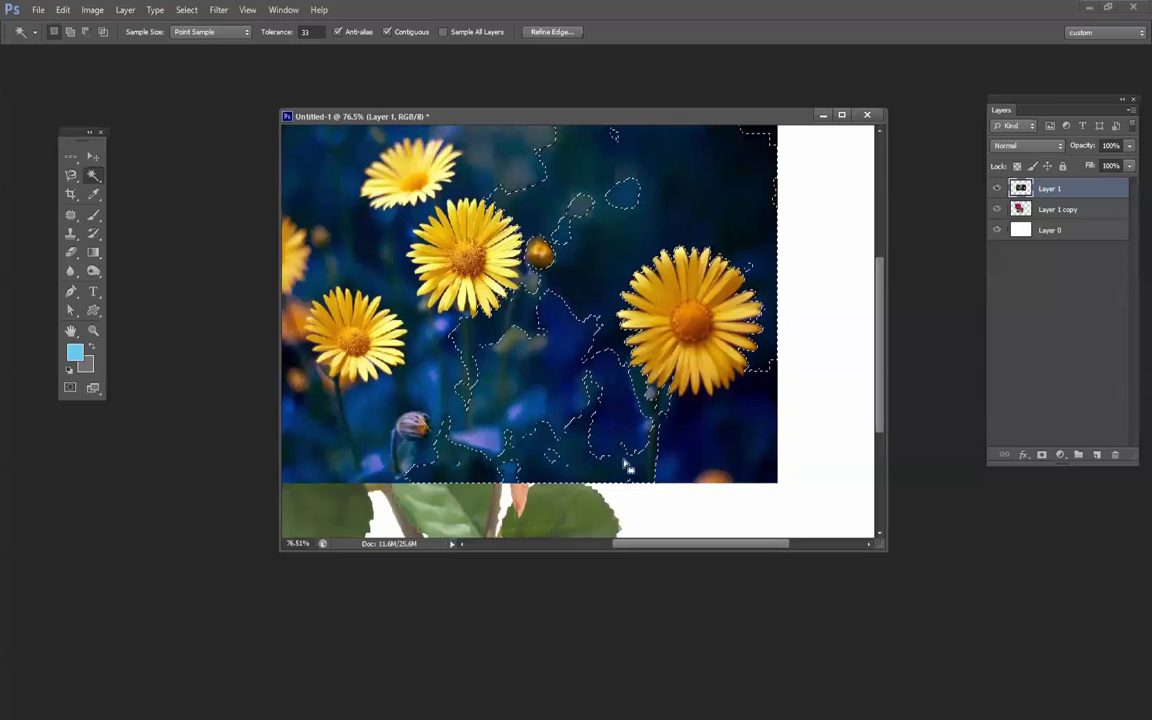
key(ctrl+d)
Set the Magic Wand tolerance to 255.
click(310, 32)
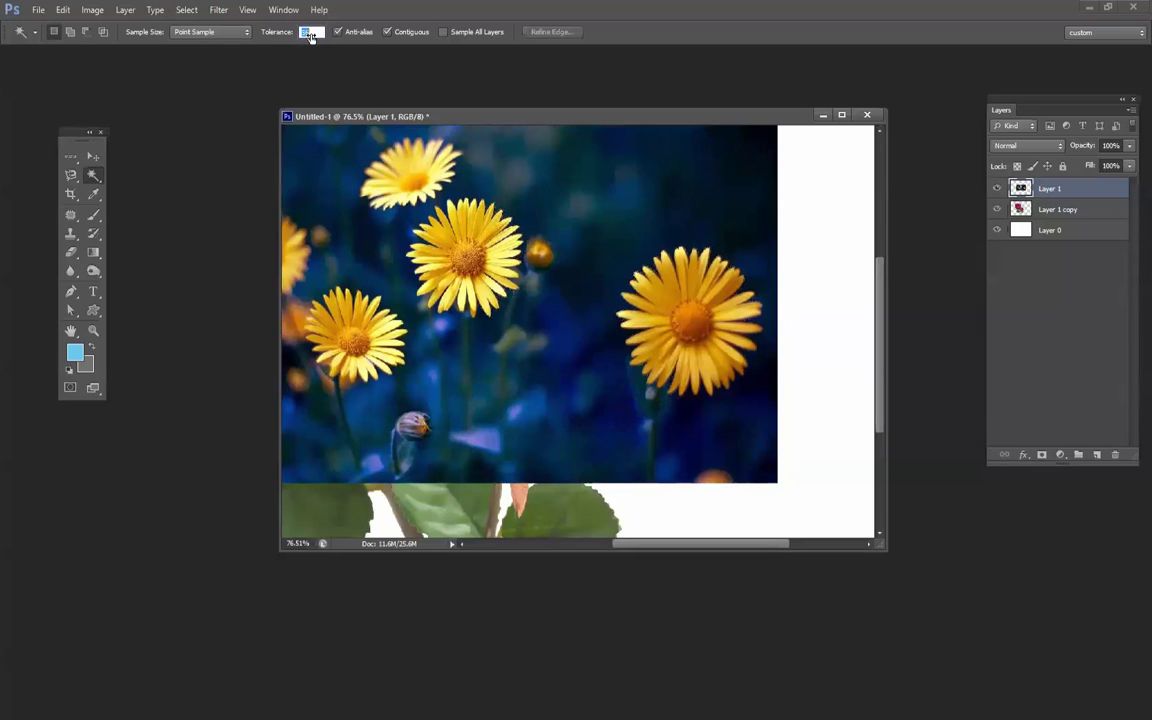
text(192)
drag(280, 37, 358, 39)
Examine the RGB values of a fully saturated blue in the foreground Color Picker and cancel without changing the colour.
click(75, 355)
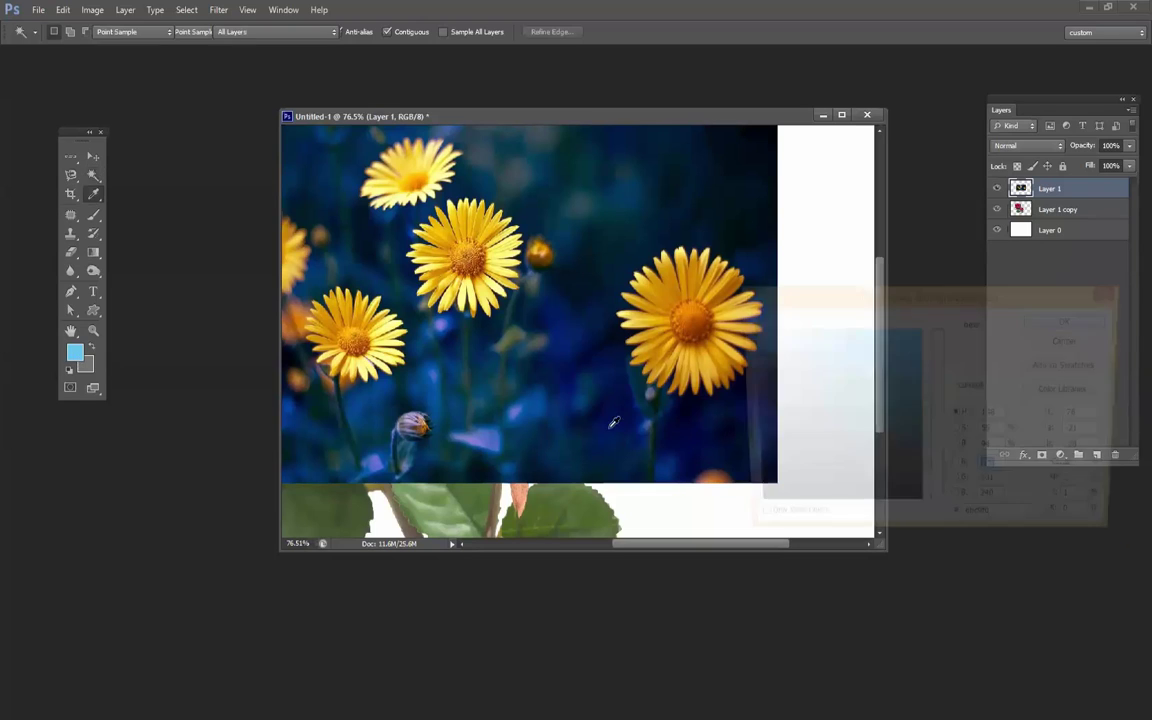
drag(952, 298, 783, 227)
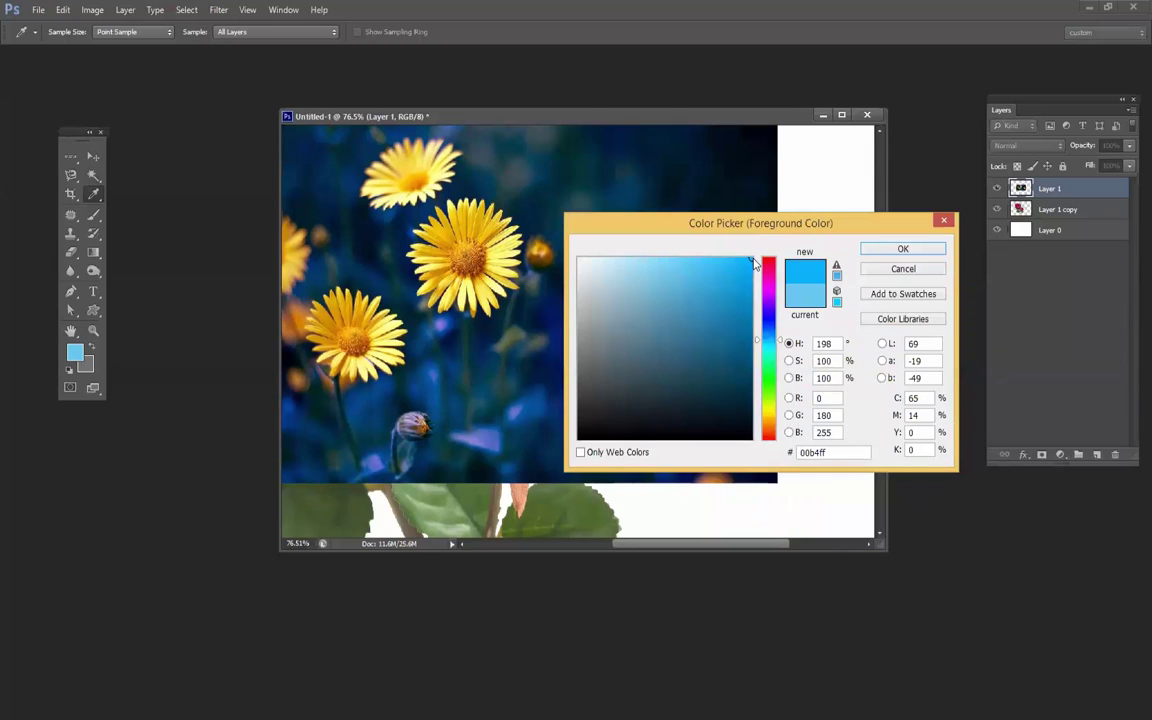
mouse_move(750, 257)
mouse_down()
mouse_move(608, 259)
mouse_move(545, 243)
mouse_move(766, 246)
mouse_move(755, 320)
mouse_move(765, 410)
mouse_move(785, 232)
mouse_move(590, 245)
mouse_move(760, 240)
mouse_move(745, 235)
mouse_move(723, 462)
mouse_move(757, 207)
mouse_up()
click(903, 270)
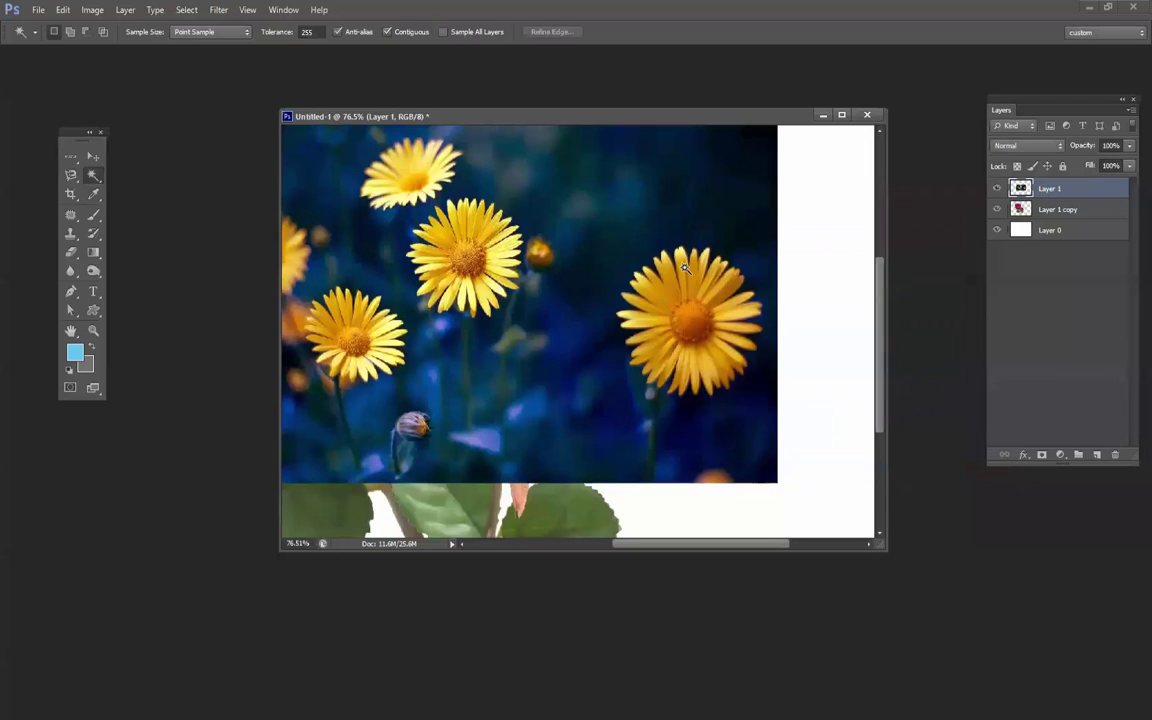
Try to select the flower photo's blue background at tolerance 255, and clear the selection.
click(716, 222)
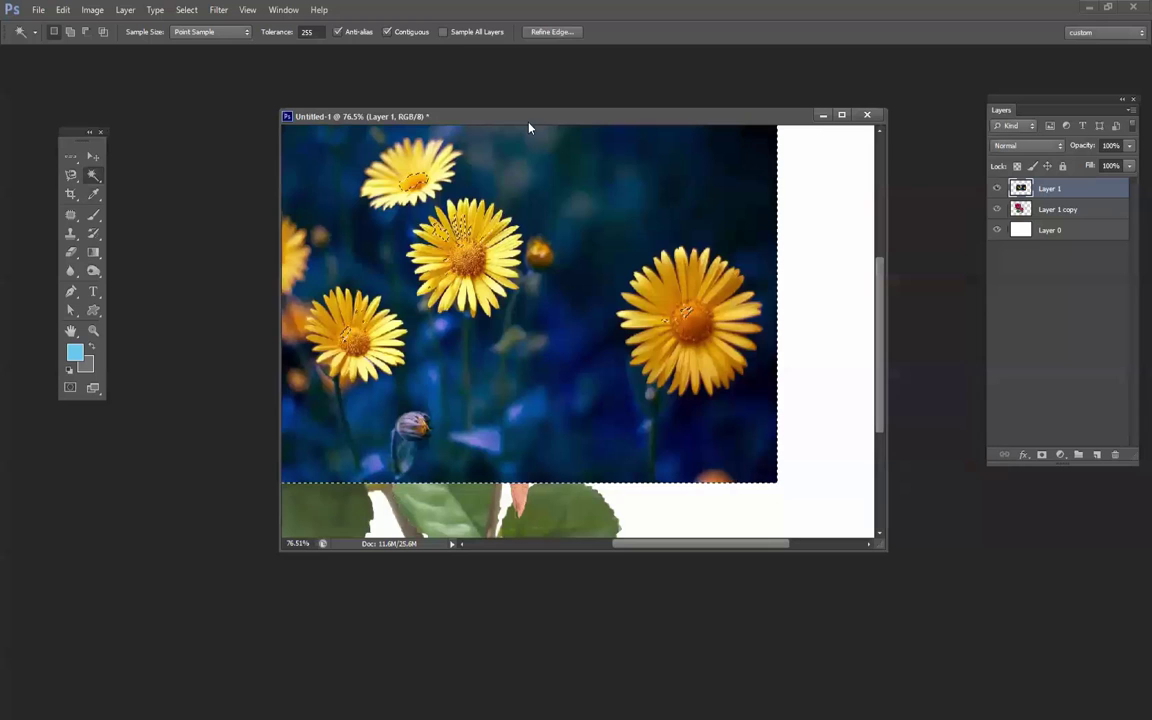
key(ctrl+d)
Select the flower photo's blue background with the Magic Wand at tolerance 63, adding the leftover blue and purple patches.
drag(287, 34, 150, 50)
click(664, 206)
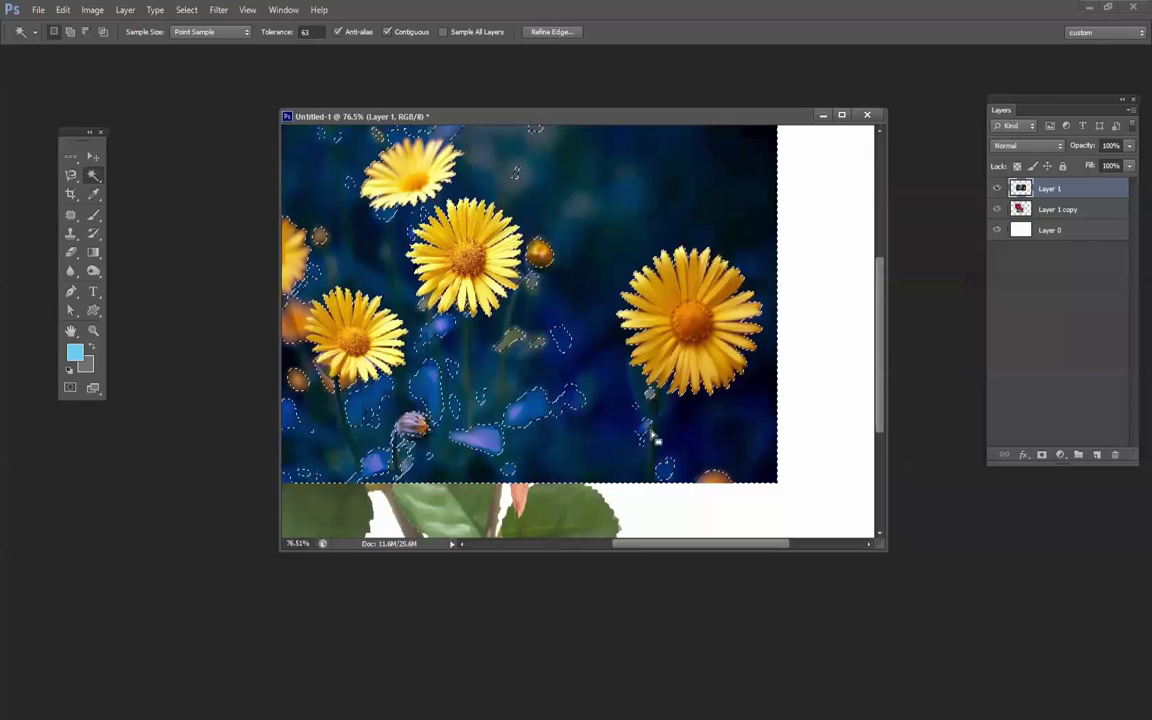
click(674, 476)
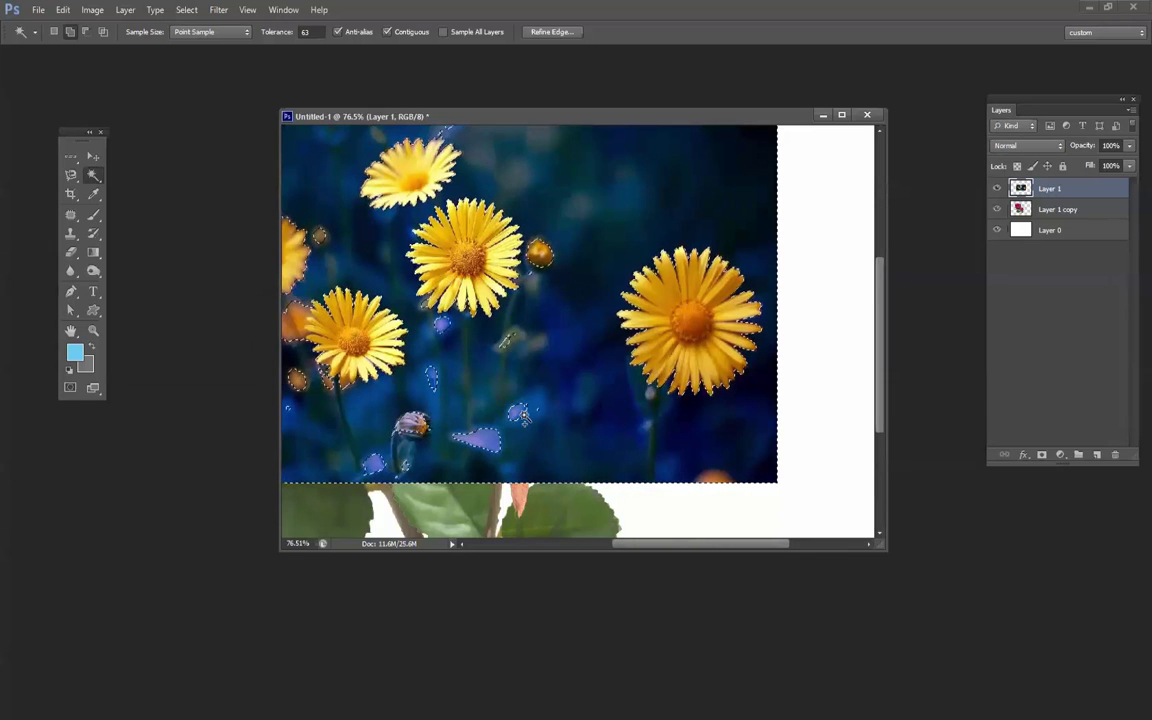
alt+click(487, 447)
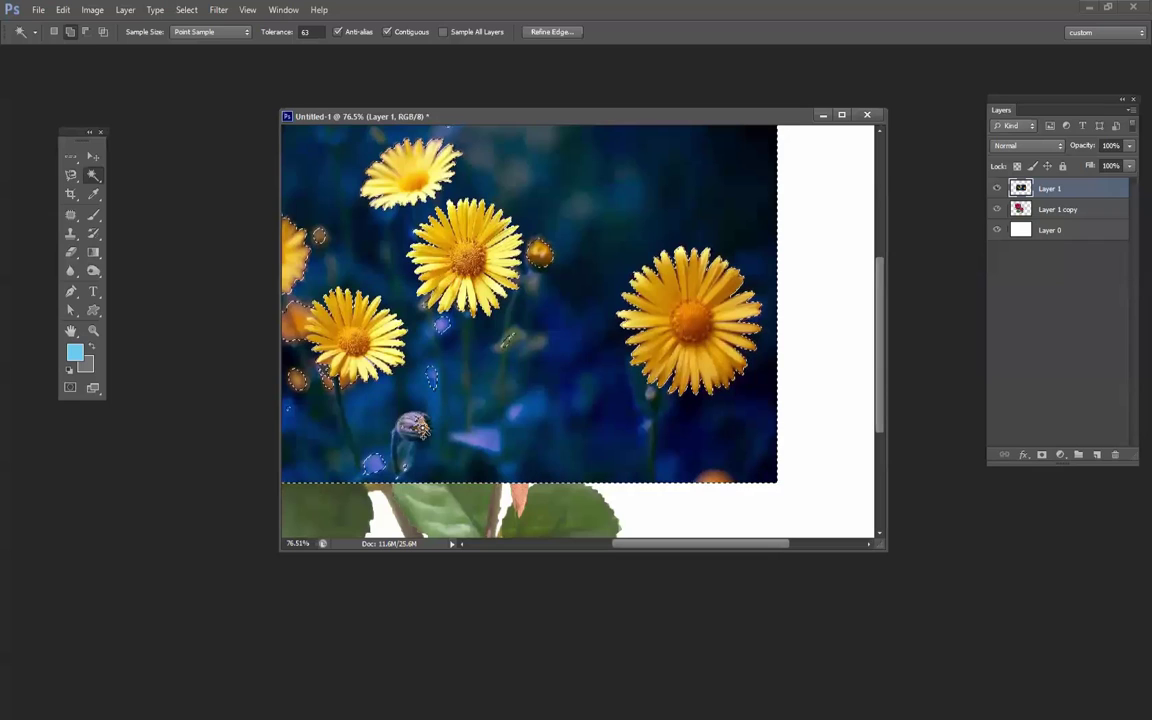
alt+click(437, 379)
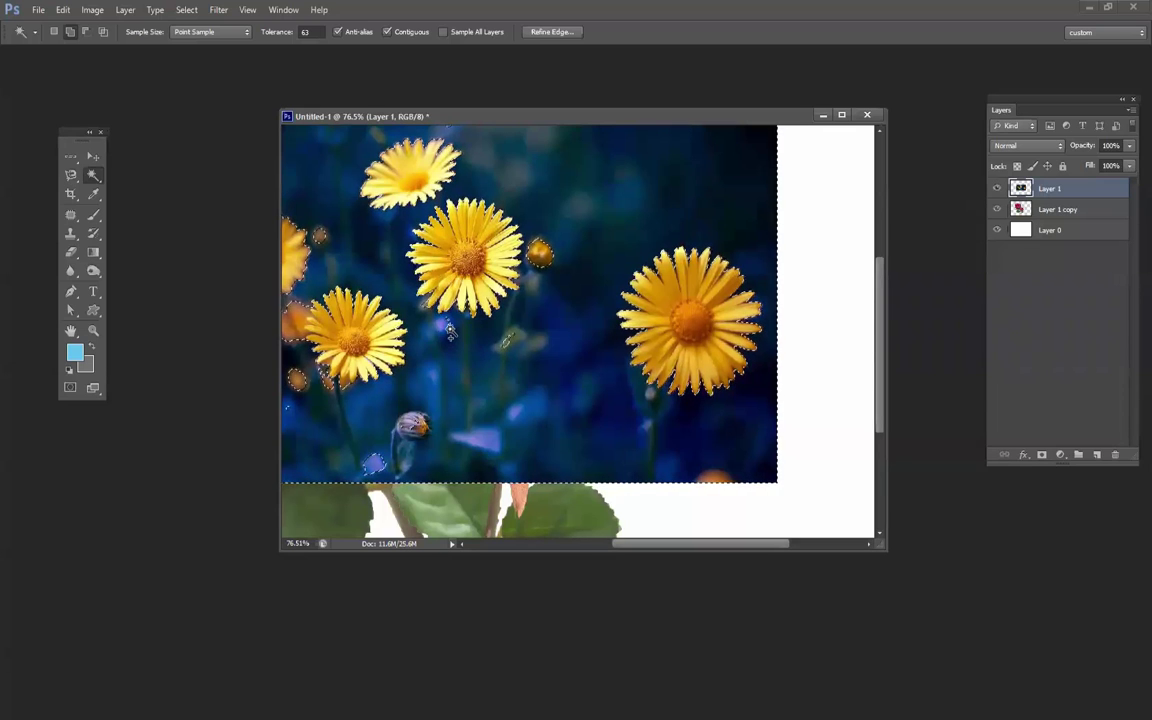
alt+click(506, 340)
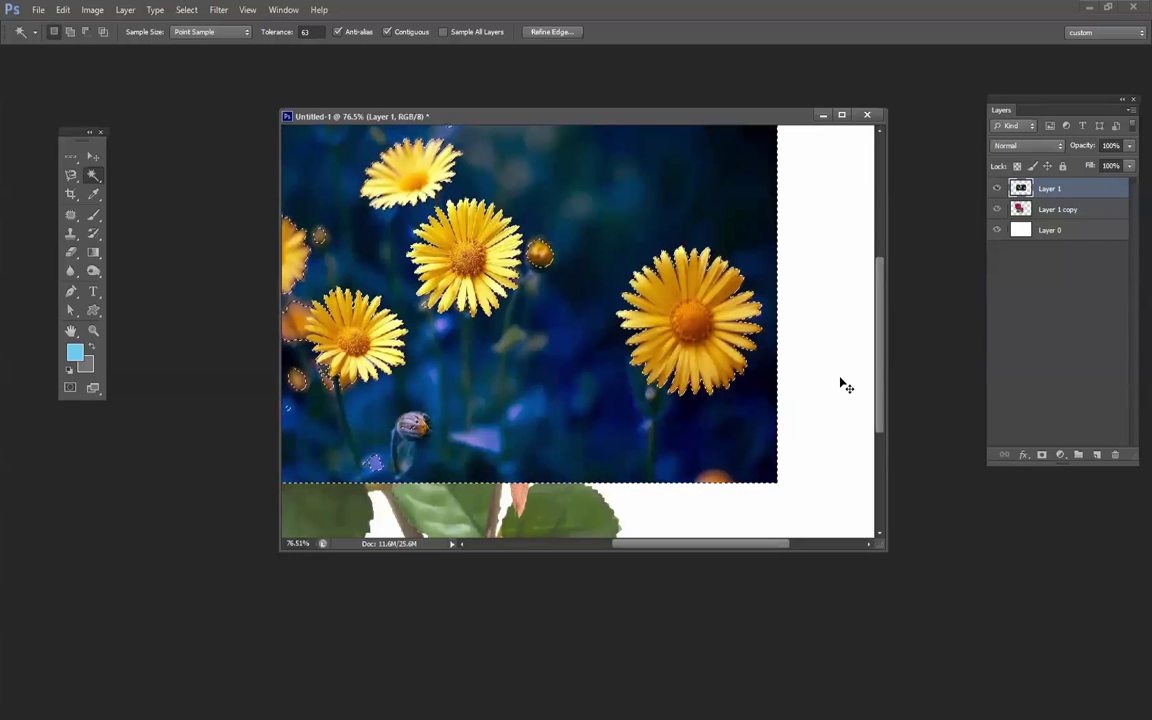
Try copying the selected blue background to a new layer and hiding Layer 1, and undo it back to the selection.
key(ctrl+j)
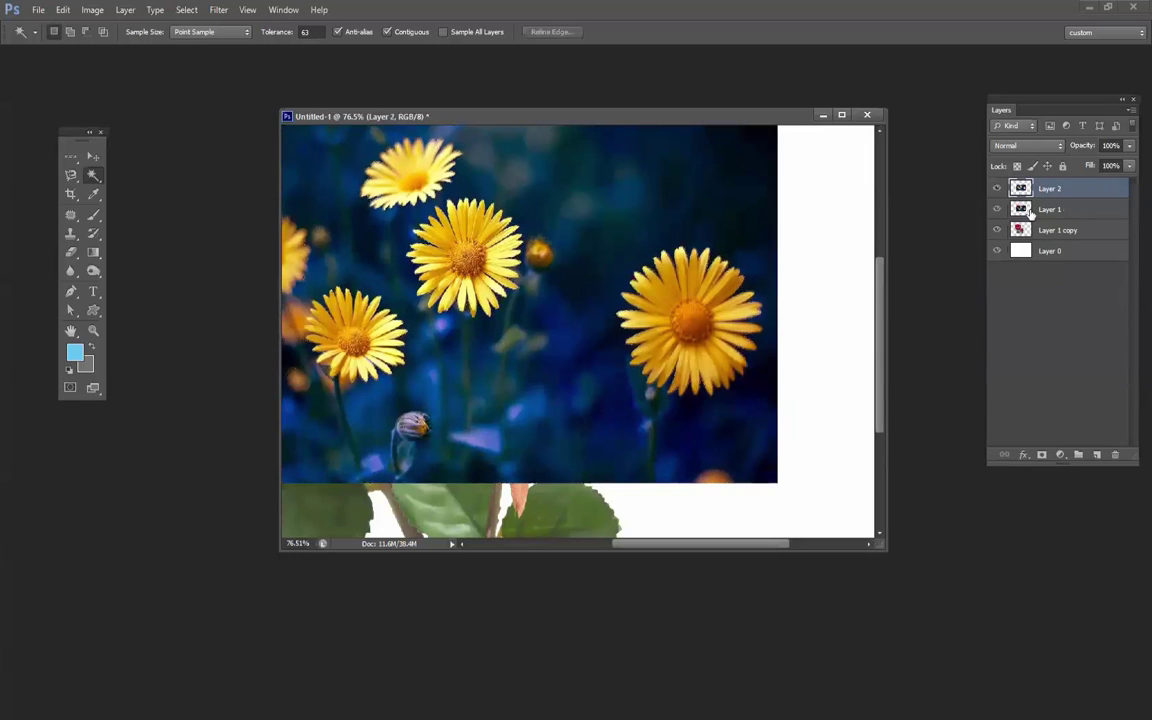
key(ctrl+z)
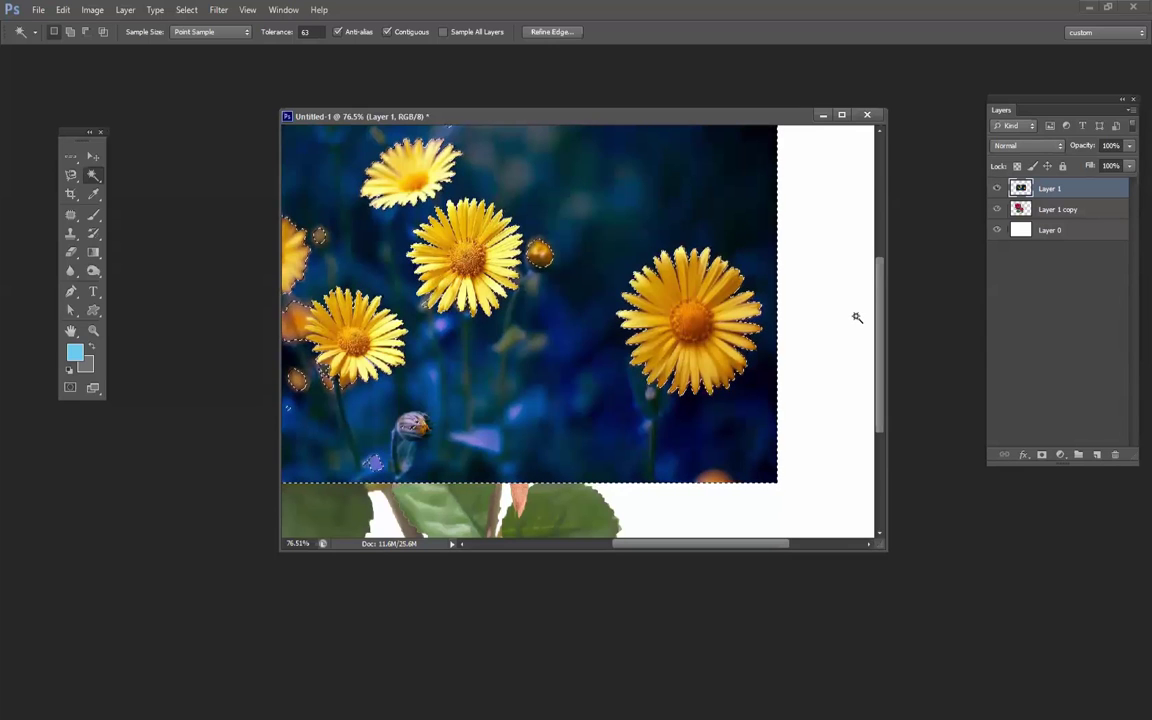
key(ctrl+j)
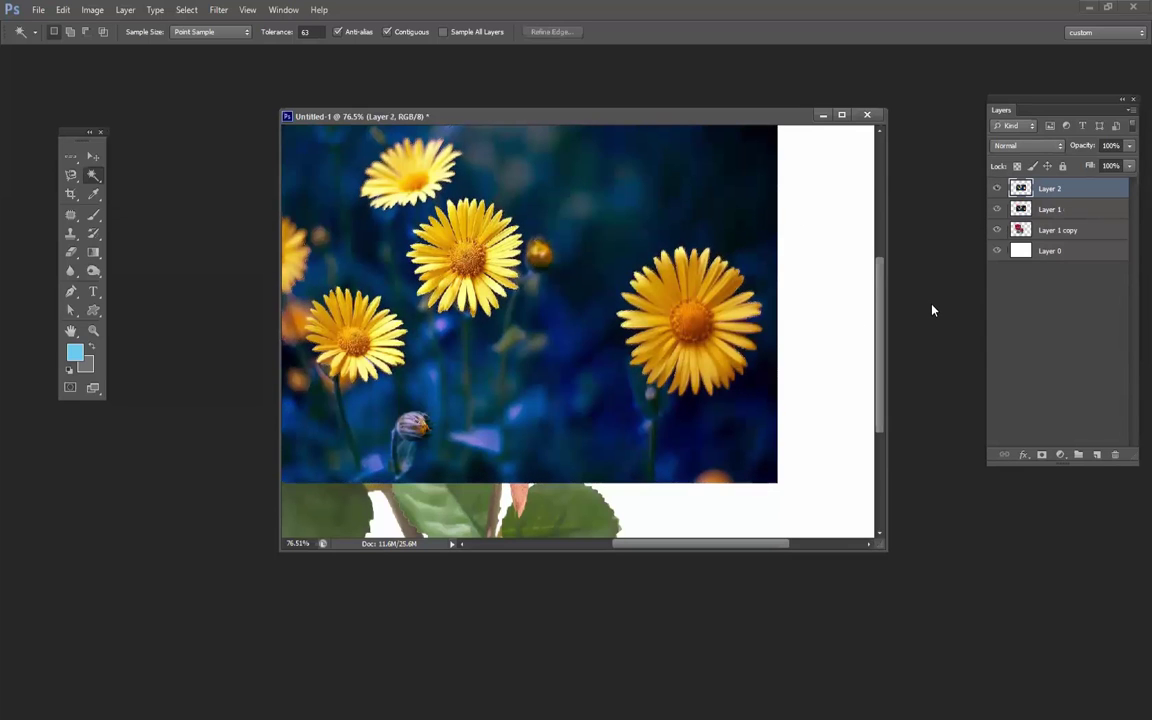
key(v)
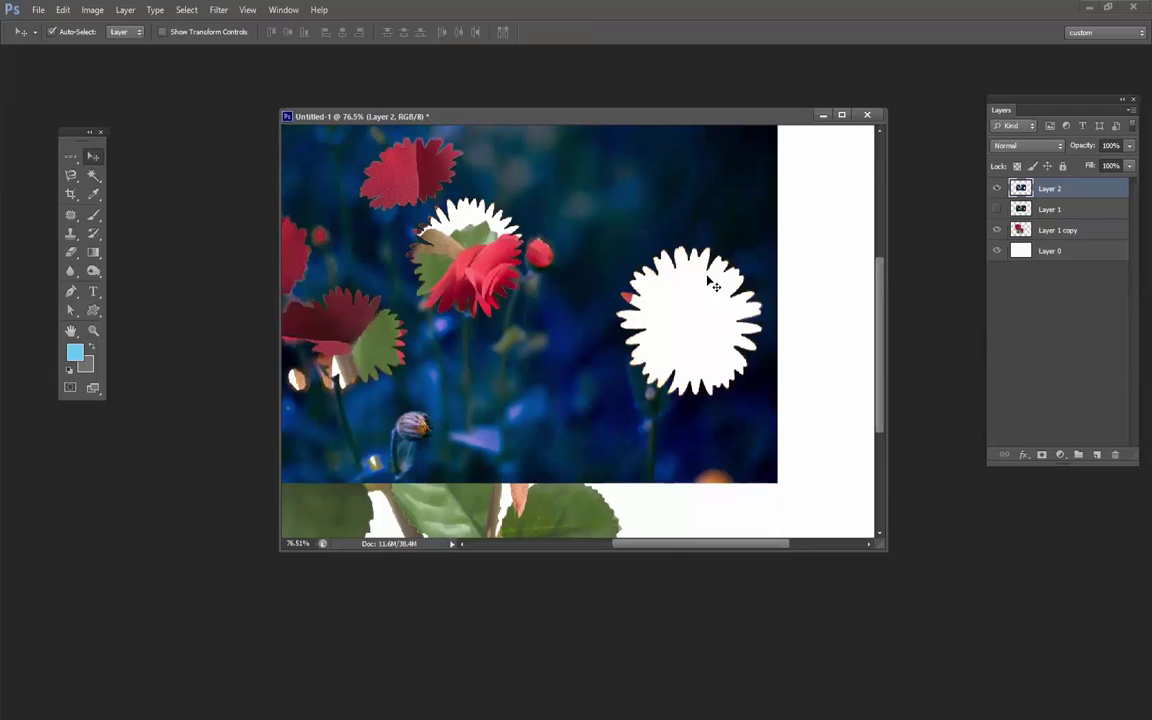
mouse_move(718, 208)
mouse_down()
mouse_move(689, 232)
mouse_move(669, 230)
mouse_move(635, 182)
mouse_move(709, 230)
mouse_up()
drag(745, 413, 800, 336)
key(ctrl+alt+z)
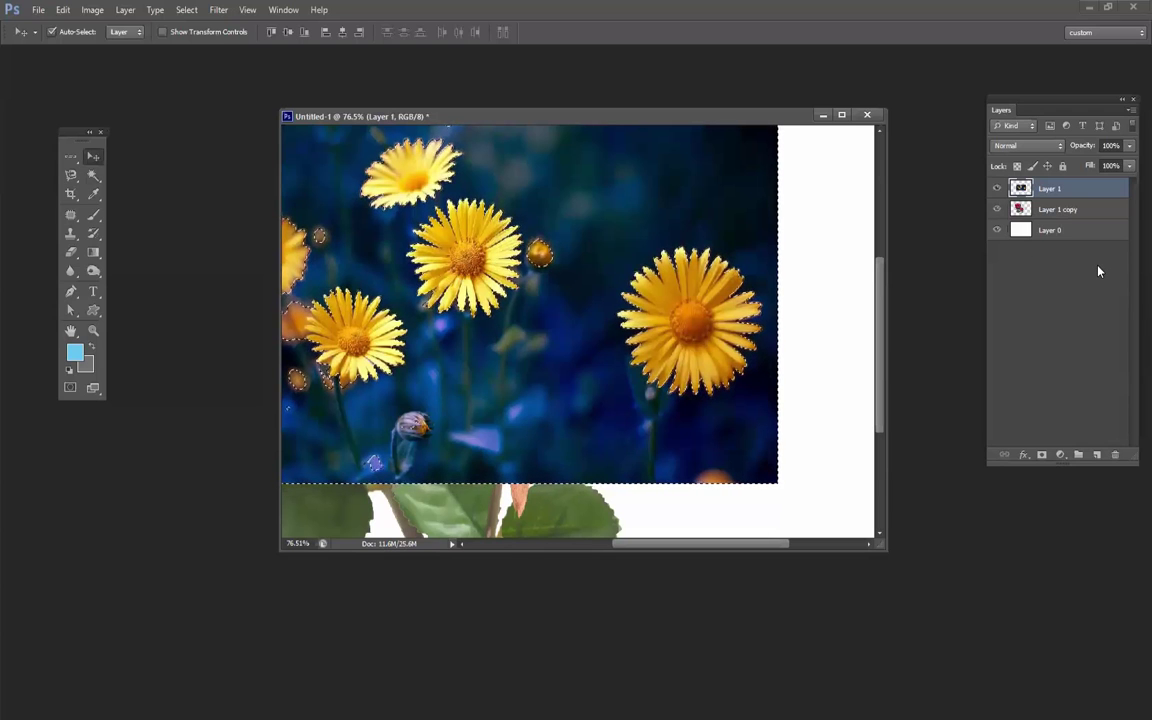
Copy the yellow flowers from the inverted selection to a new layer, and move them with Layer 1 hidden.
key(ctrl+j)
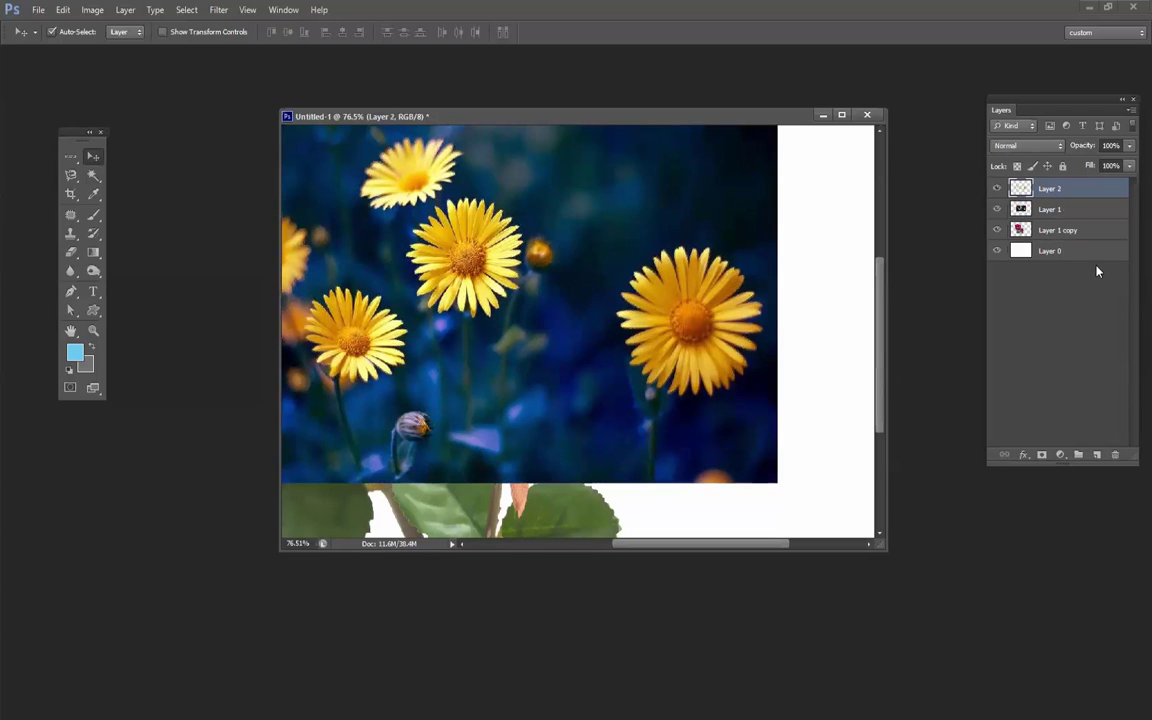
click(997, 210)
drag(704, 366, 766, 398)
scroll(766, 398, down, 3)
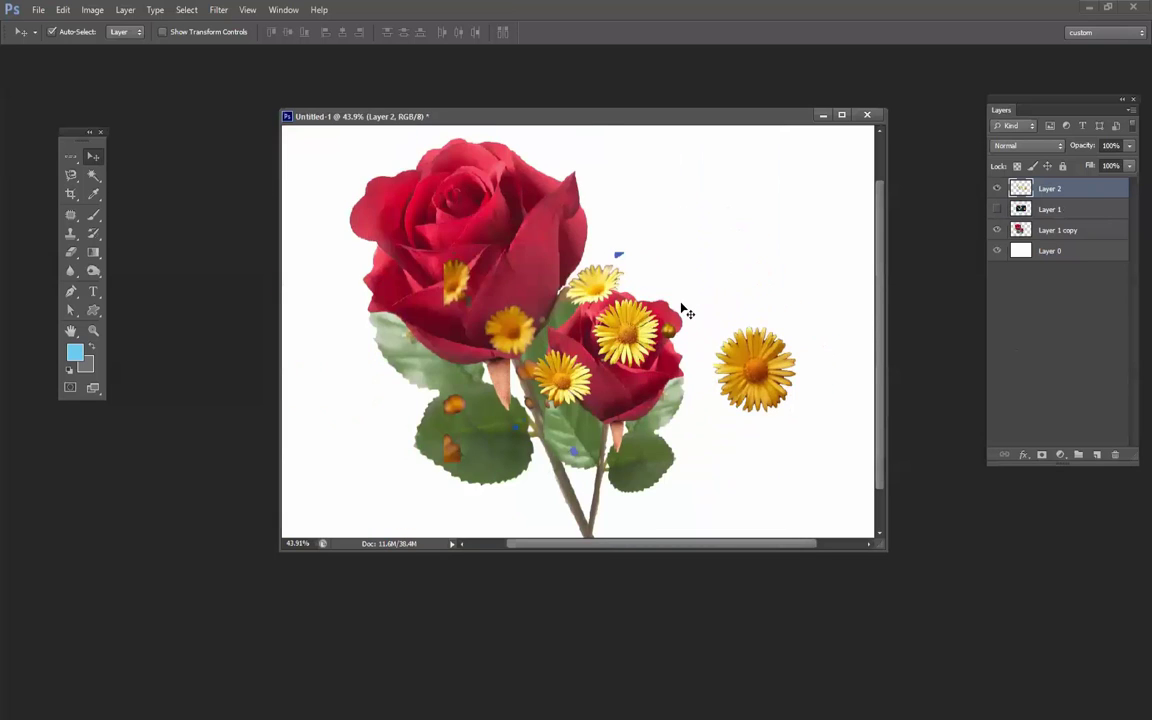
Select the yellow flower over the small rose with the Rectangular Marquee and copy it to a new layer.
click(70, 156)
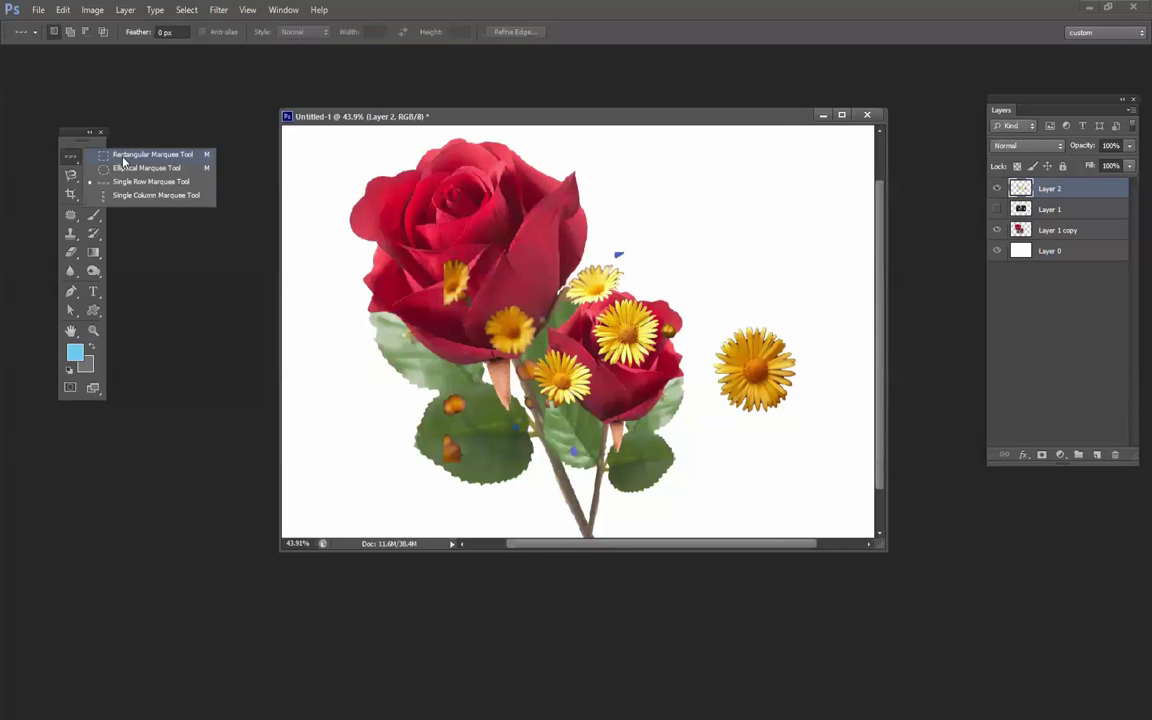
click(124, 156)
drag(703, 287, 815, 445)
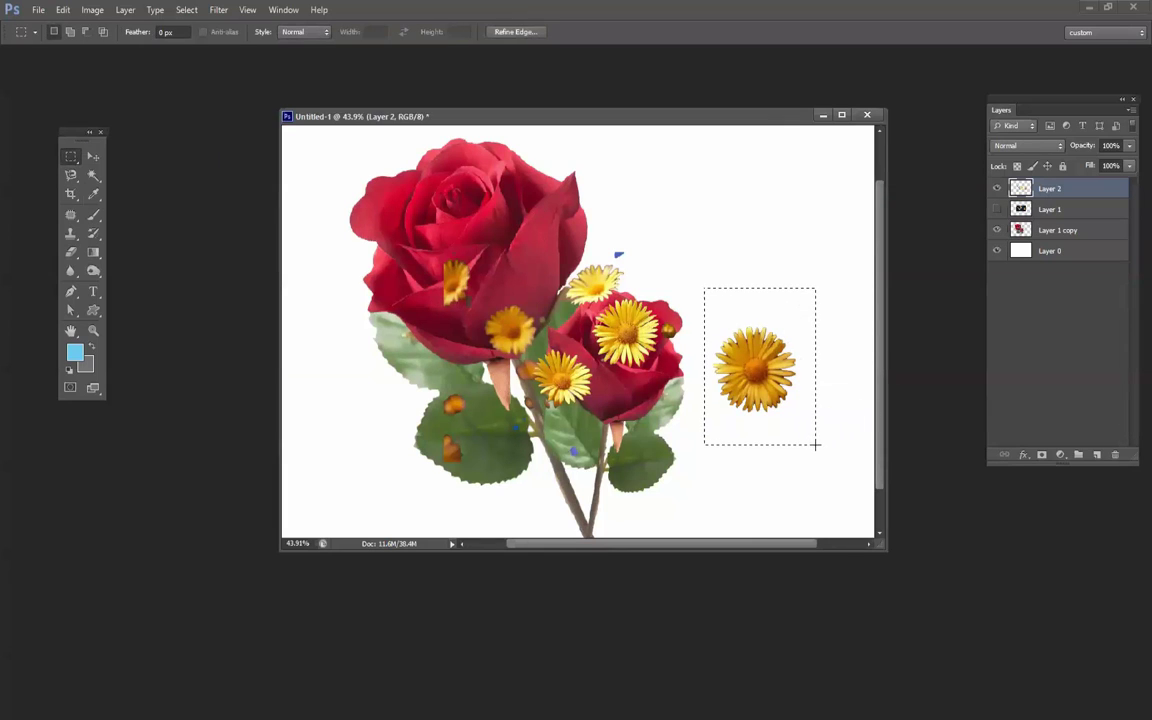
drag(591, 300, 675, 367)
scroll(625, 335, up, 5)
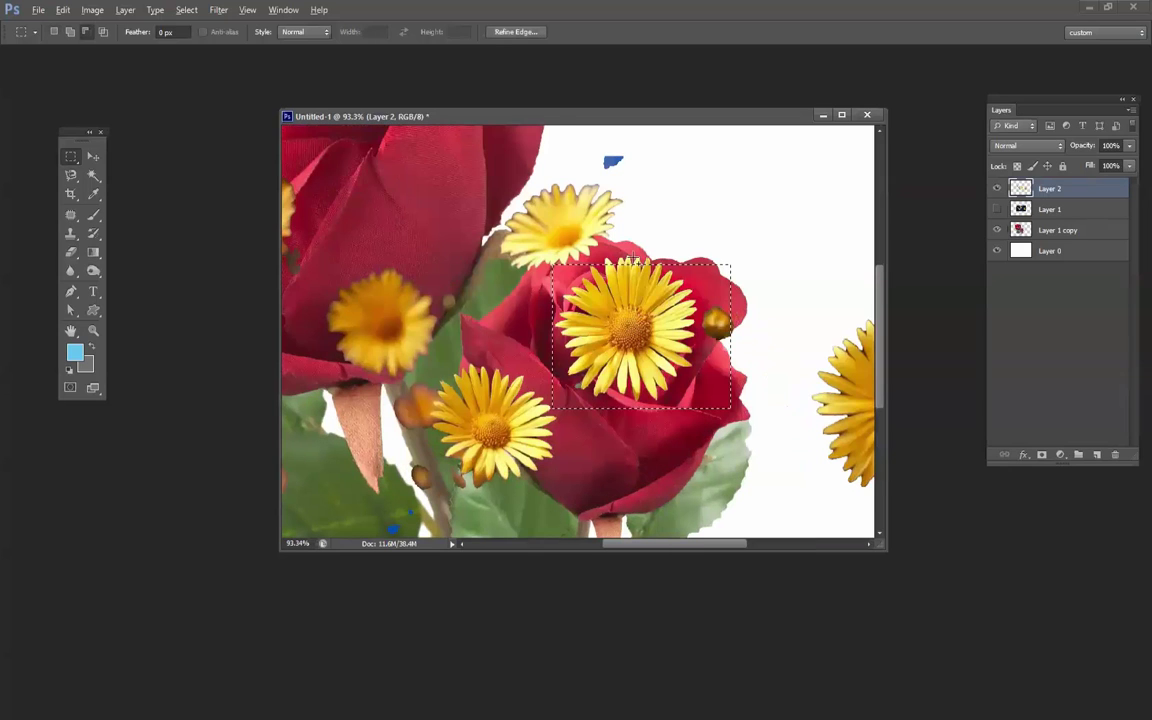
scroll(706, 364, down, 3)
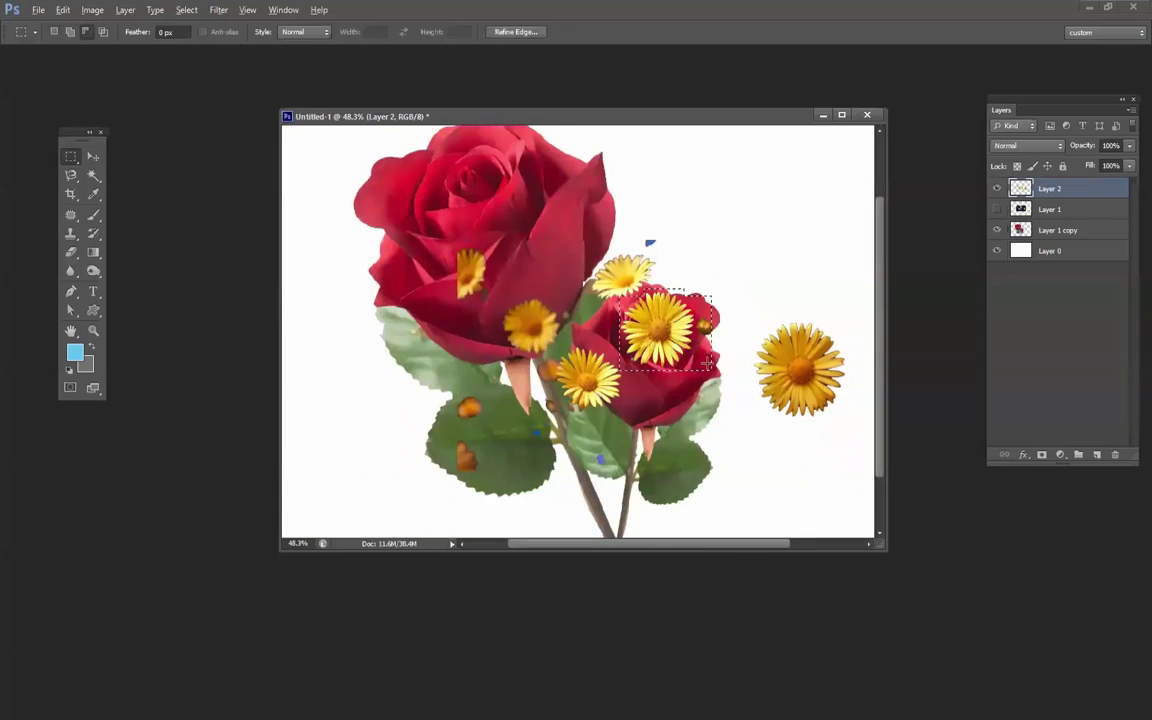
key(ctrl+j)
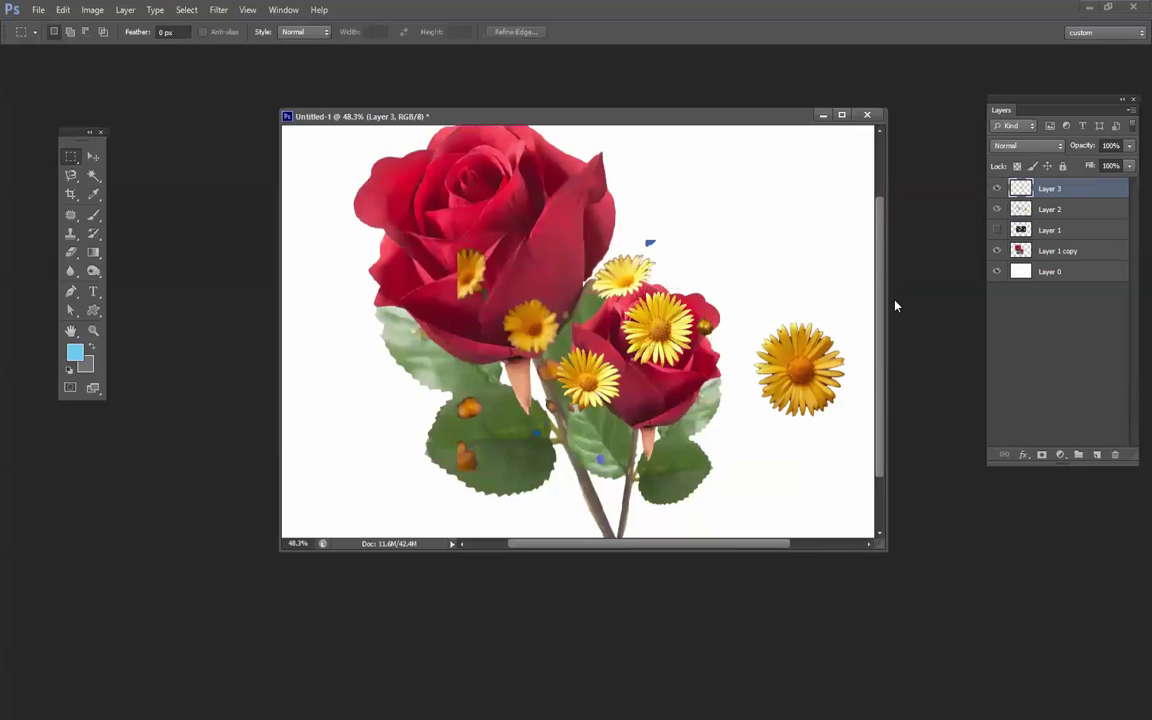
Delete Layer 2 and Layer 1, and move the copied flower onto the white area beside the roses.
click(1073, 210)
shift+click(1073, 231)
key(Delete)
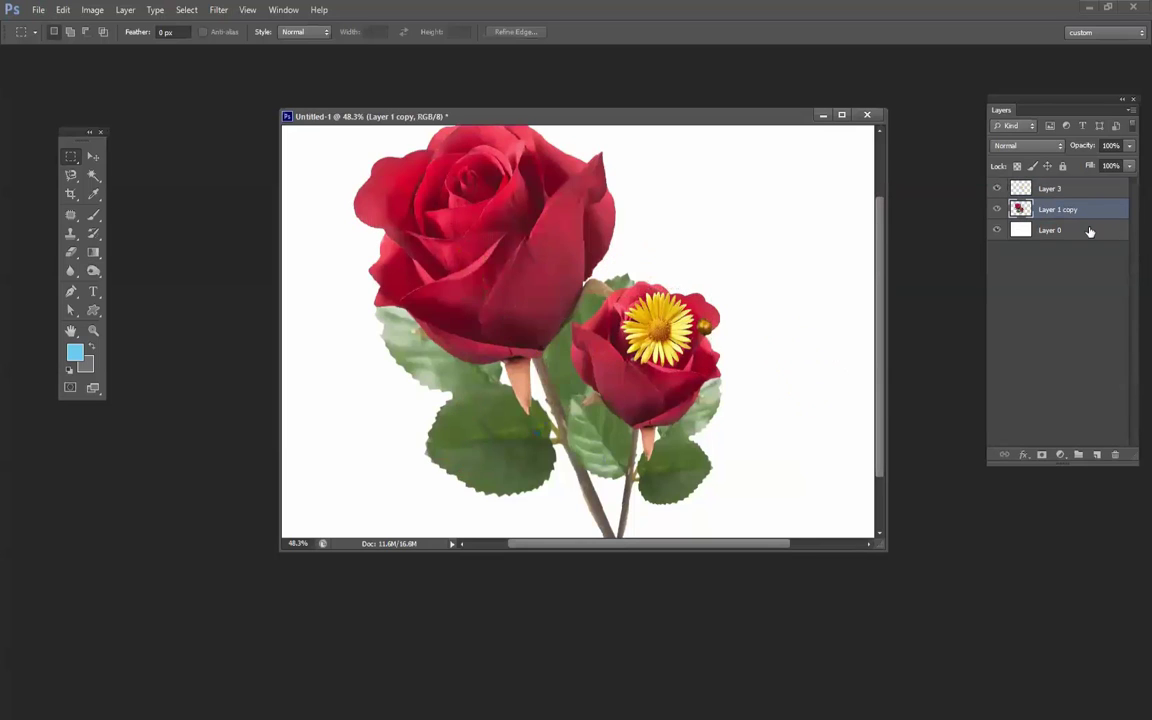
key(v)
drag(675, 342, 822, 270)
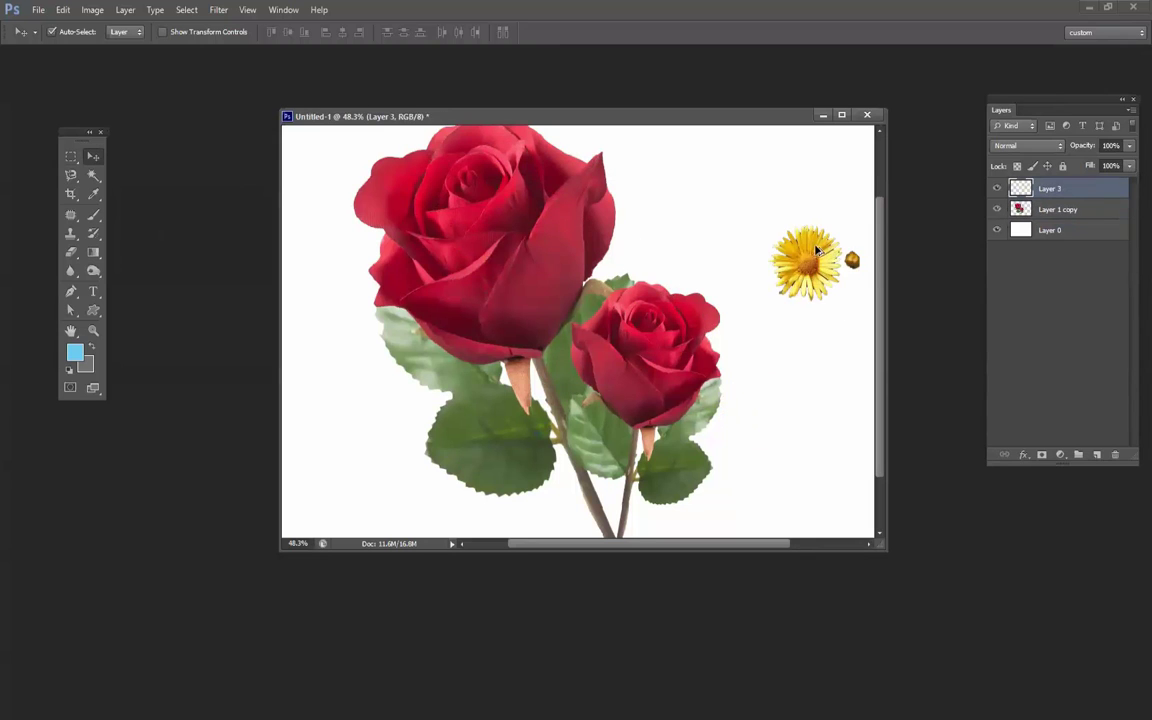
scroll(822, 270, down, 3)
scroll(715, 303, up, 2)
scroll(760, 300, up, 3)
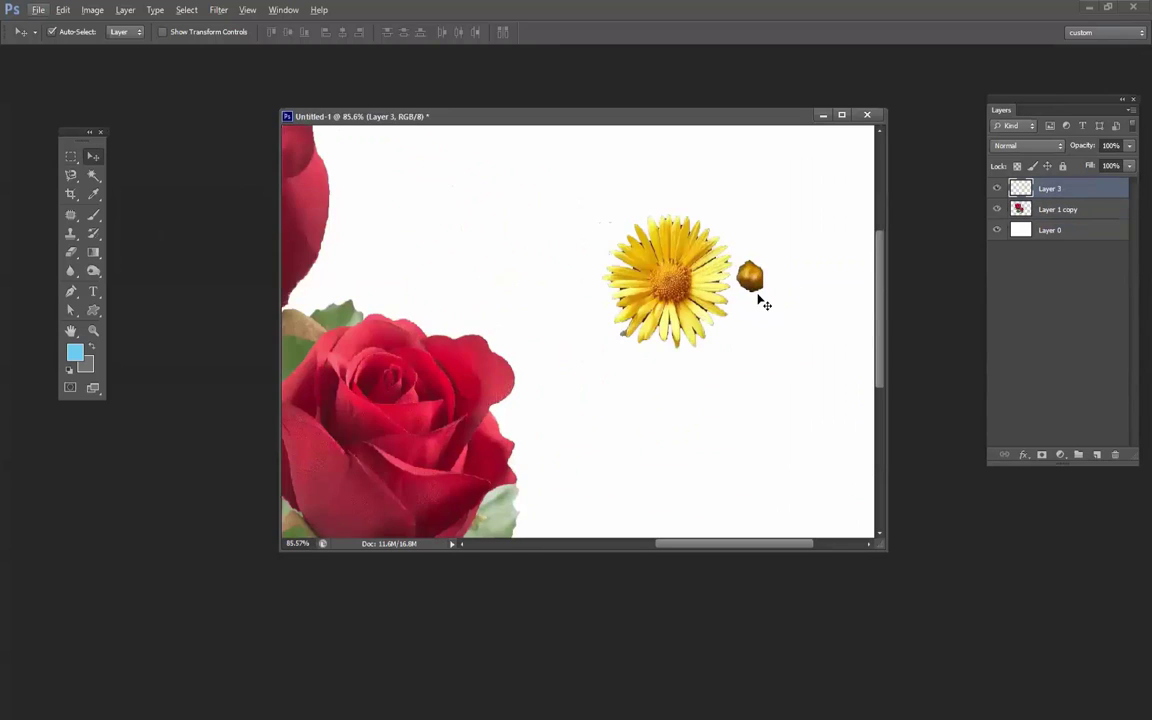
key(shift+l)
key(Escape)
click(768, 249)
key(Escape)
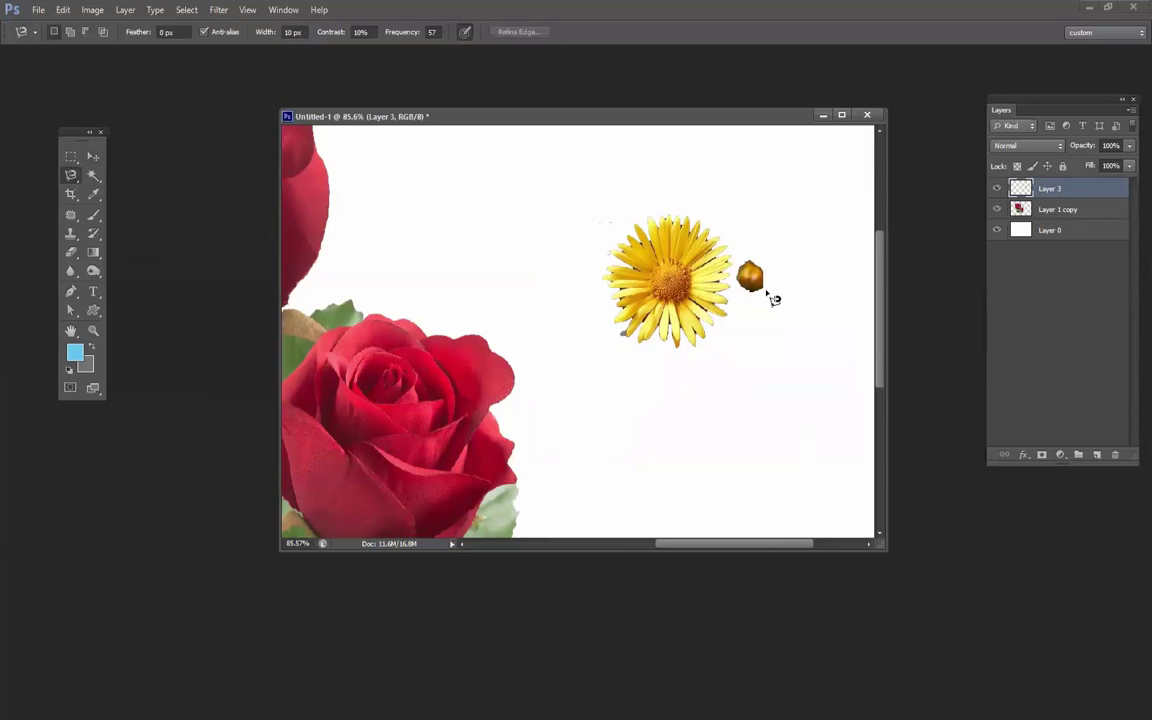
Outline the small bud beside the yellow flower with the freehand Lasso and delete it.
right_click(72, 177)
click(132, 174)
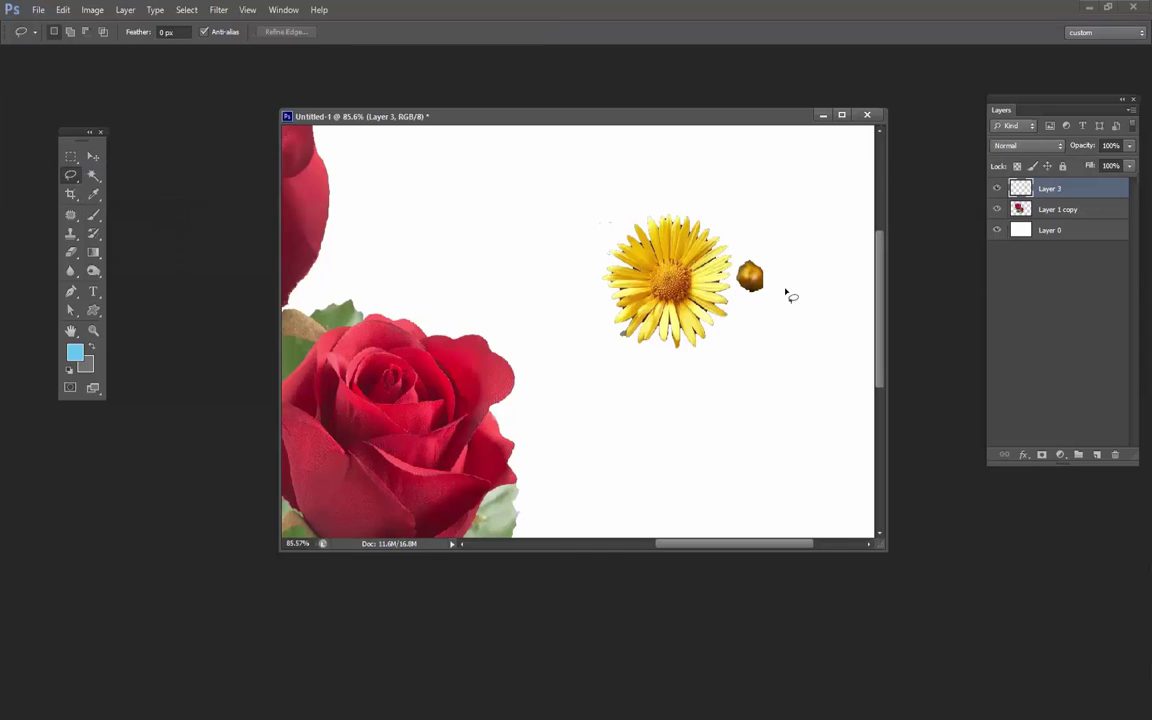
mouse_move(754, 314)
mouse_down()
mouse_move(779, 301)
mouse_move(760, 247)
mouse_up()
key(Delete)
Try to delete the dark speck by the flower's lower petals with the Lasso on Layer 0, and undo the deletion.
key(v)
click(624, 333)
drag(624, 333, 628, 352)
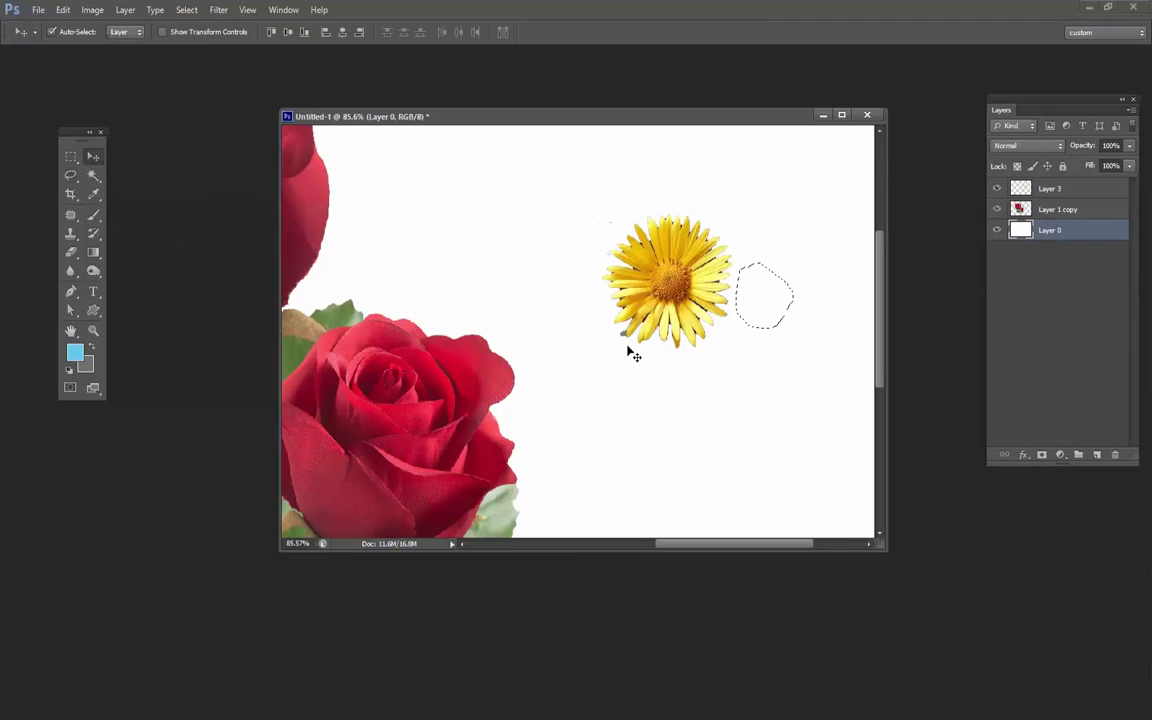
click(72, 175)
click(627, 329)
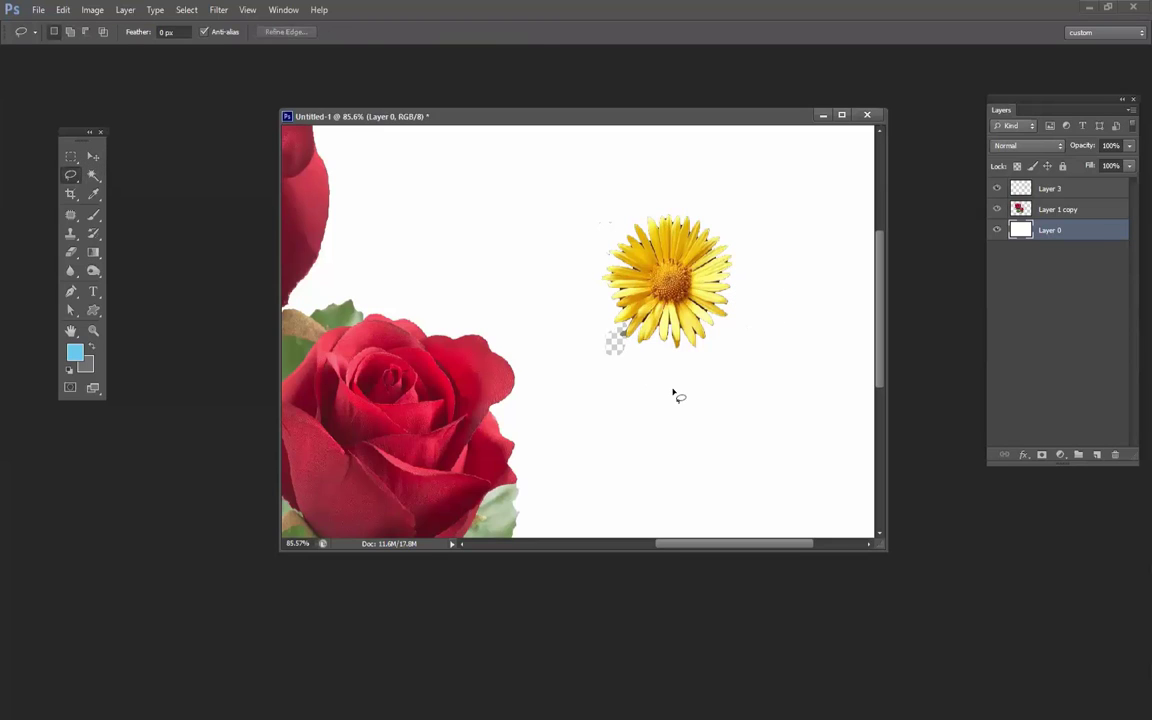
key(z)
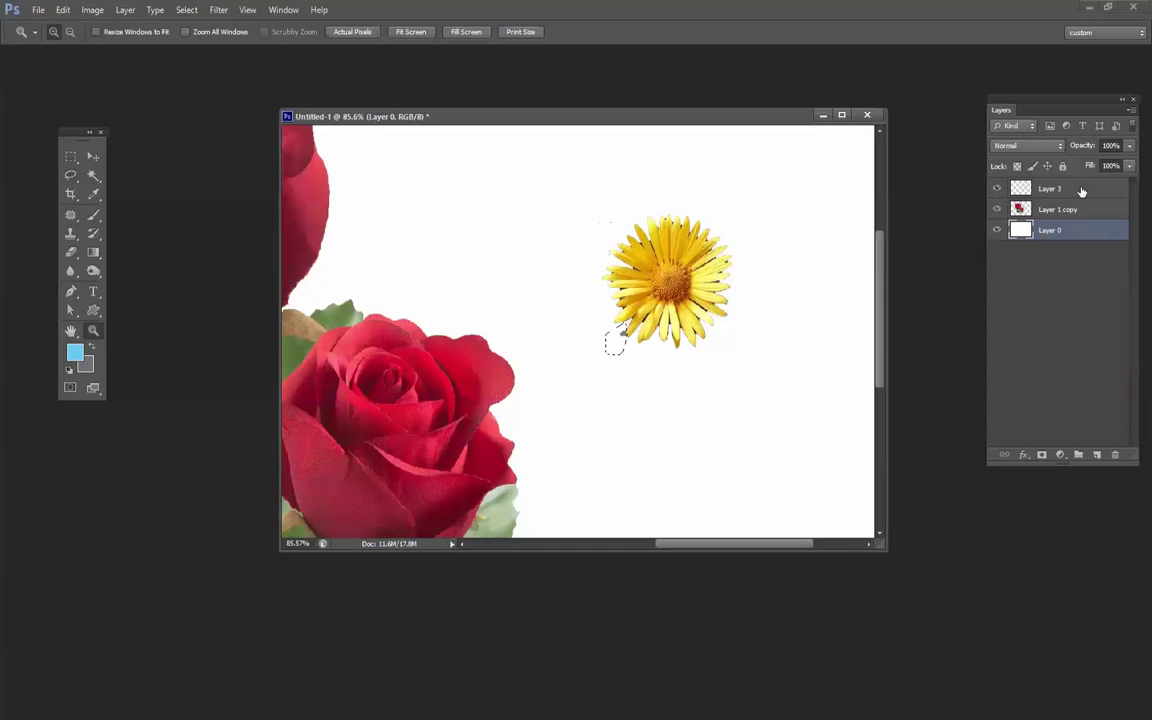
Remove the dark speck by the flower's lower petals from Layer 3 and clear the selection.
click(1080, 188)
key(l)
click(692, 312)
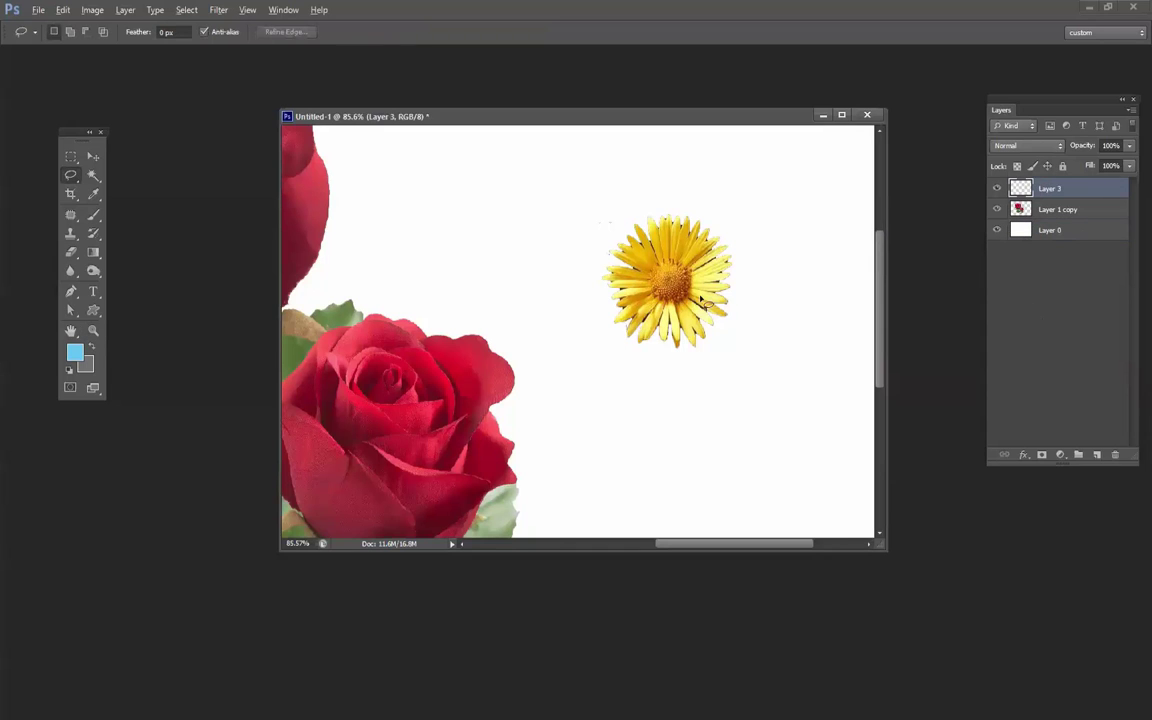
Reposition the cut-out yellow flower beside the roses, and delete its layer.
scroll(708, 320, down, 3)
key(alt+v)
click(92, 156)
drag(694, 291, 670, 241)
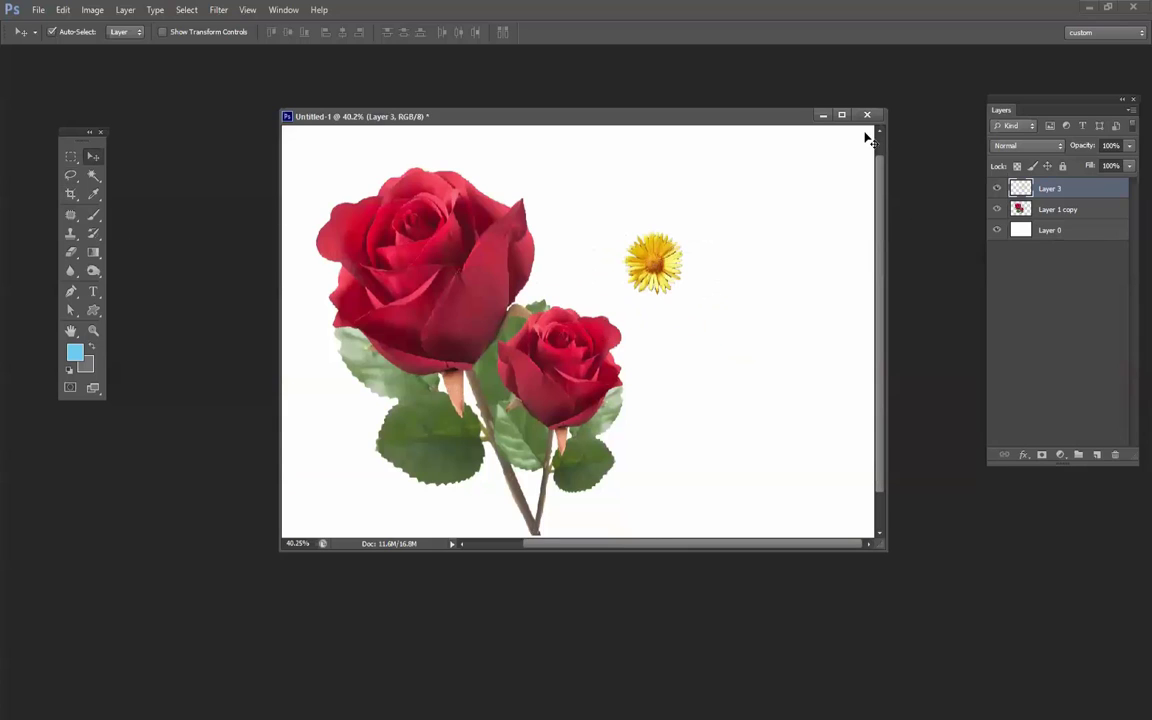
key(Delete)
Move the roses toward the centre of the canvas and delete the white Layer 0.
key(l)
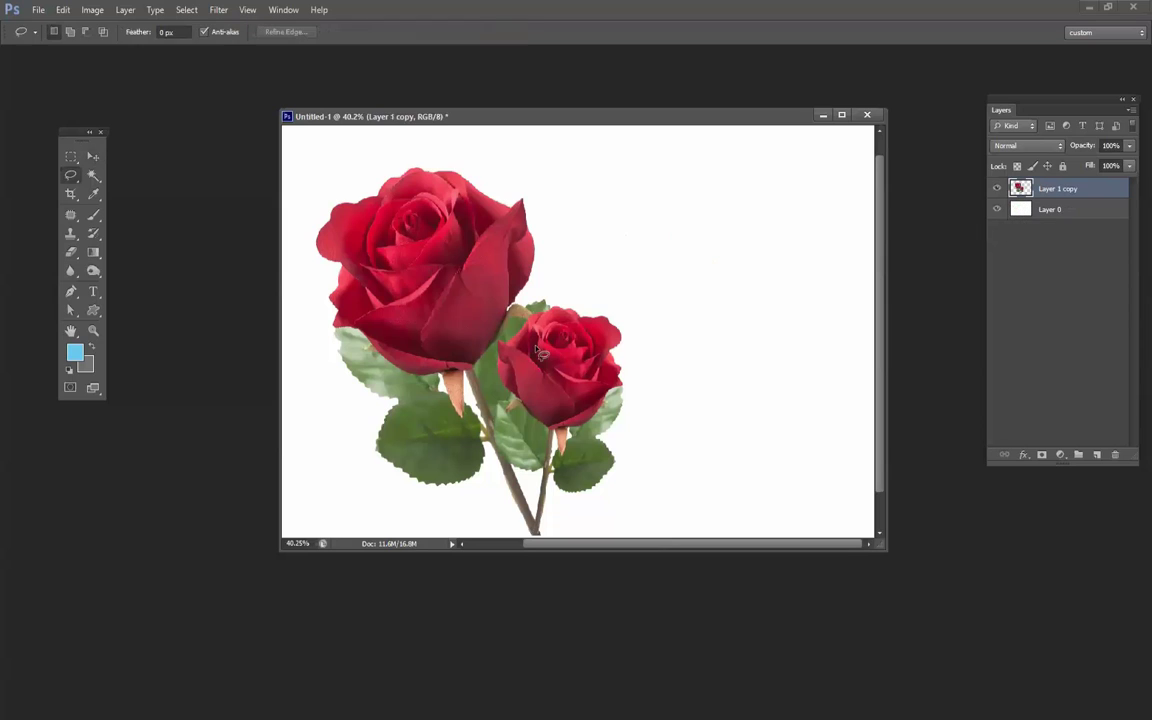
key(v)
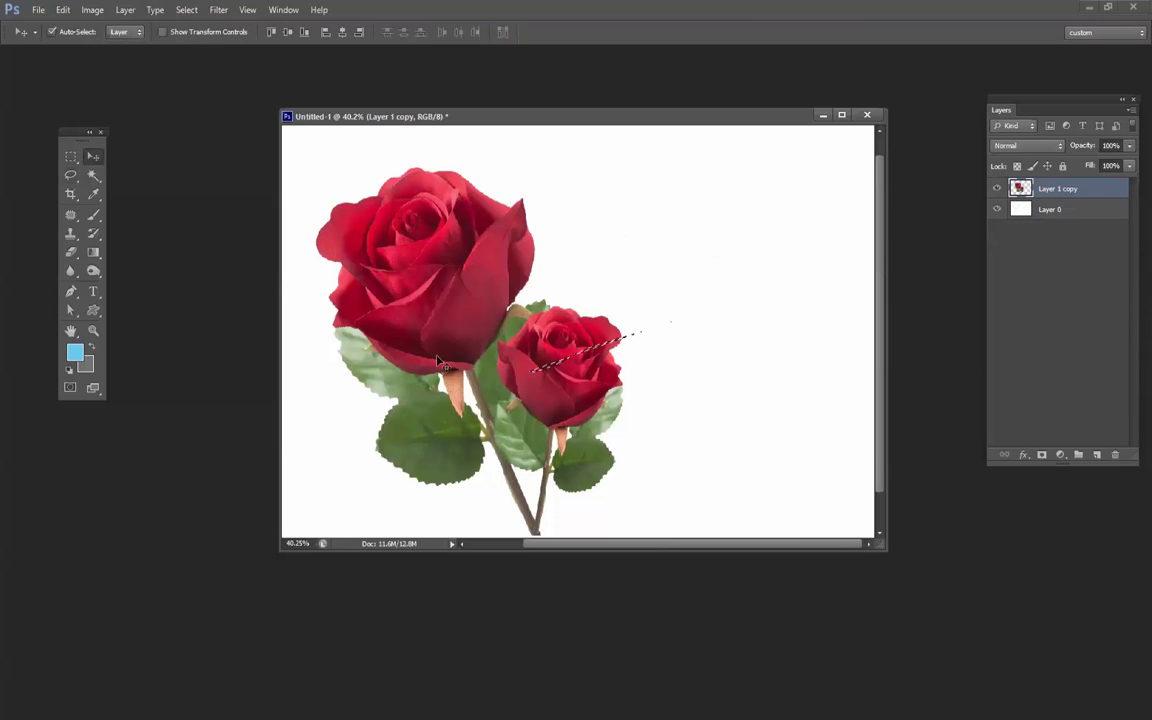
scroll(587, 388, down, 4)
drag(587, 388, 697, 259)
key(Delete)
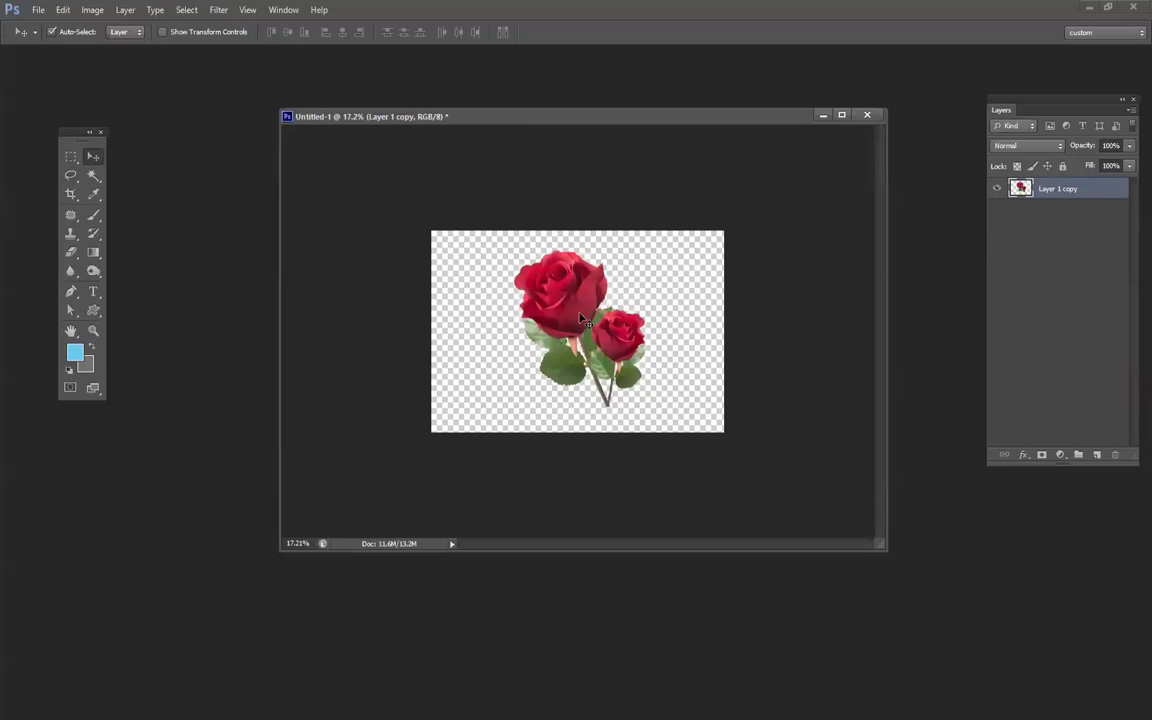
Free-transform the roses, scaling them to about 44.5% and rotating them about 10.6° clockwise.
drag(640, 340, 645, 325)
key(ctrl+t)
drag(647, 234, 620, 290)
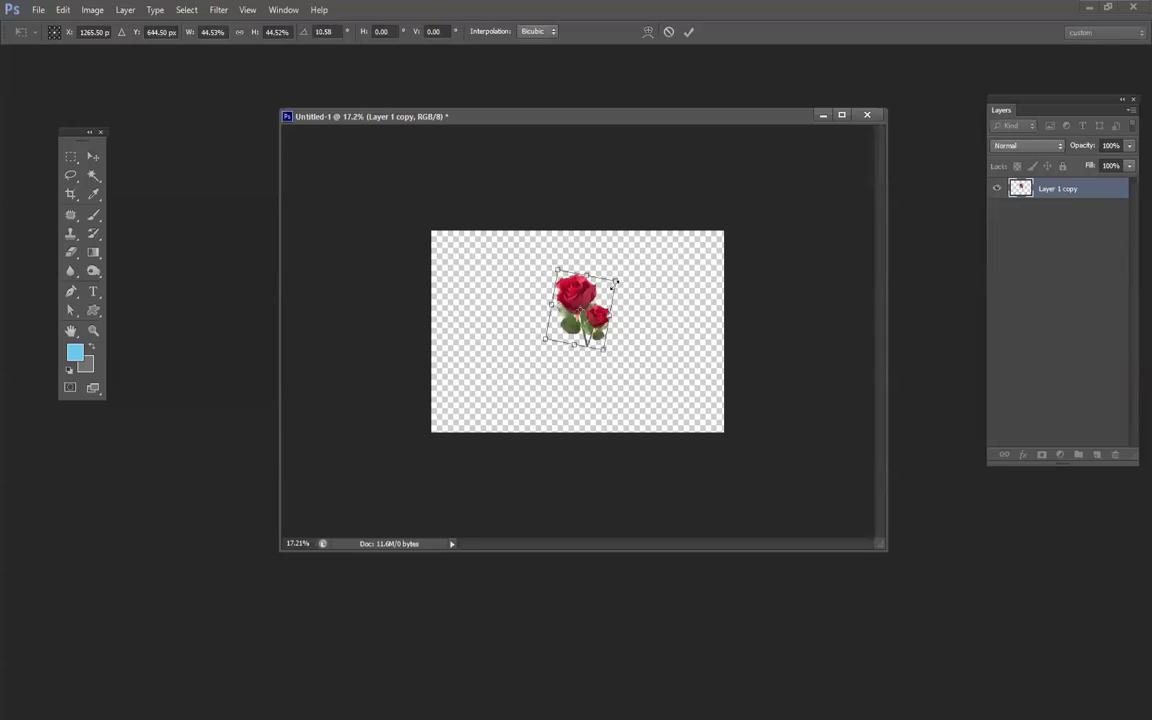
key(Return)
scroll(545, 385, up, 5)
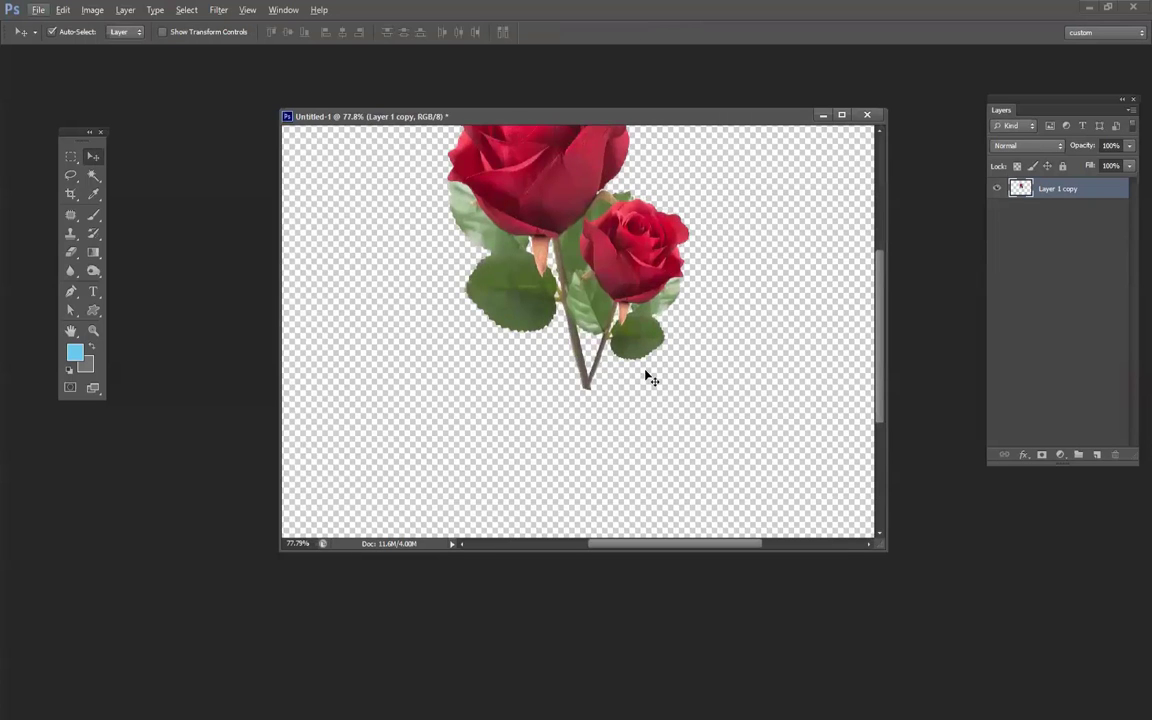
Copy the lower part of the rose stem with the Rectangular Marquee and place the copy below to lengthen the stem.
click(70, 158)
mouse_move(558, 330)
mouse_down()
mouse_move(583, 365)
mouse_move(609, 476)
mouse_up()
key(ctrl+j)
key(v)
key(ctrl+j)
key(e)
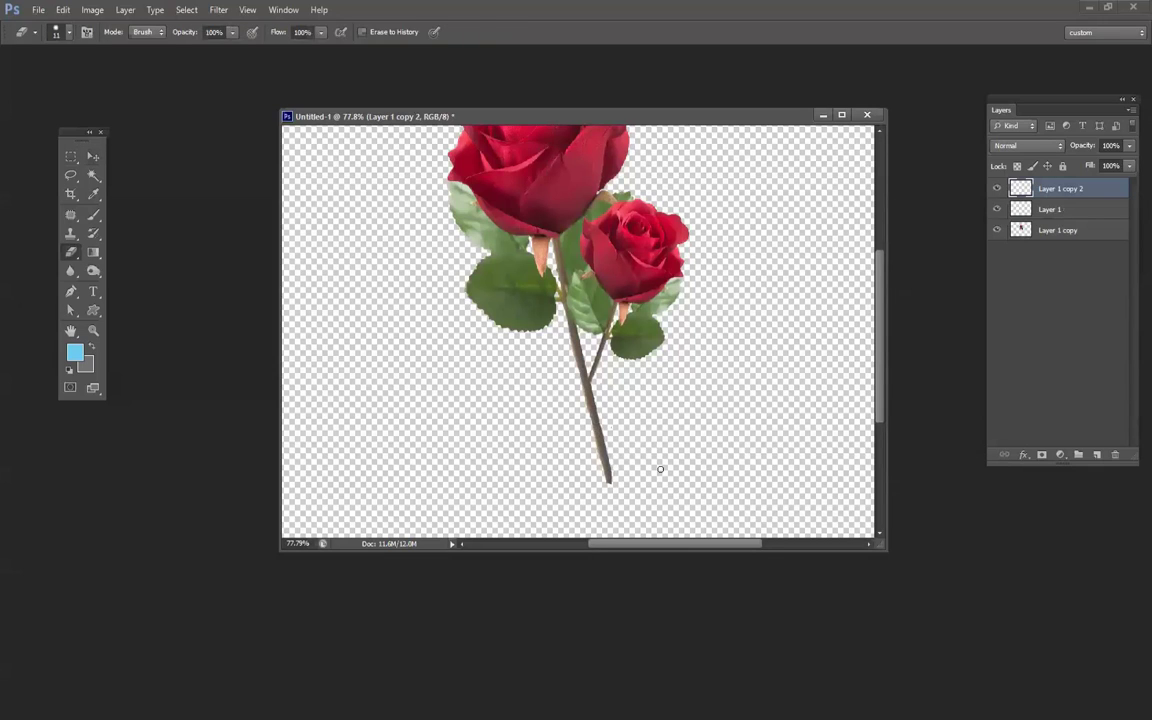
Delete Layer 1, the first stem-segment layer.
key(v)
scroll(648, 386, down, 2)
click(1053, 212)
key(Delete)
Lengthen the stem with another copy of the segment and merge it into Layer 1 copy 2.
drag(609, 400, 626, 457)
key(ctrl+r)
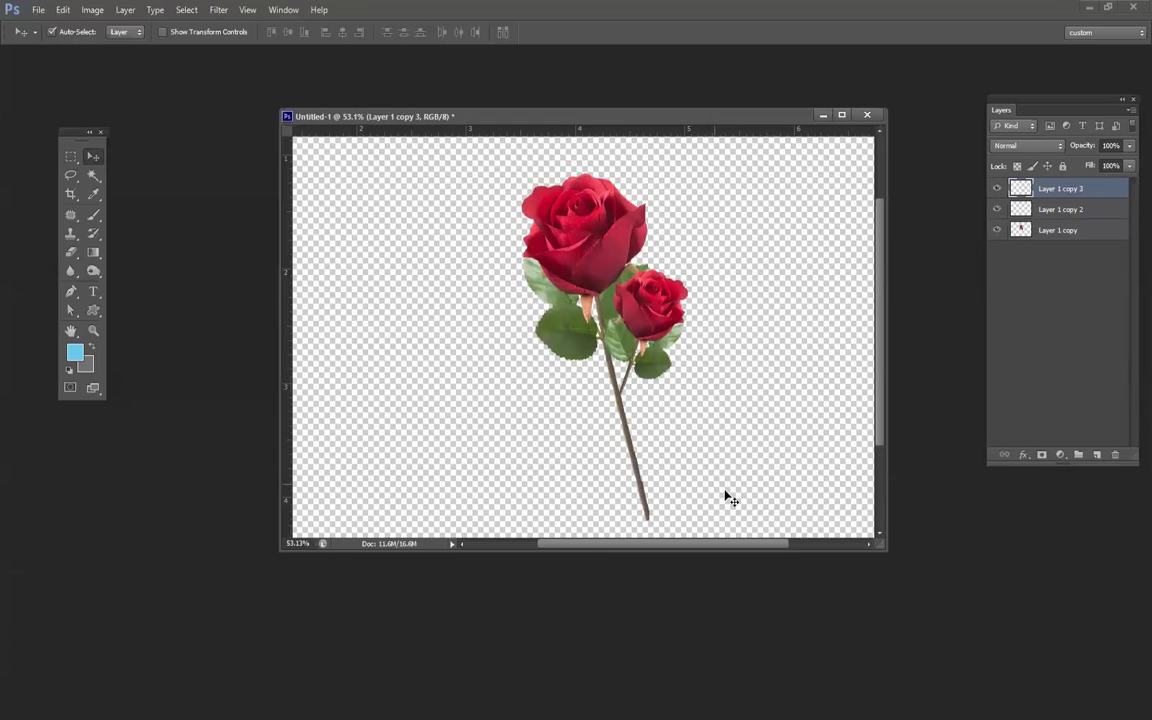
key(ctrl+z)
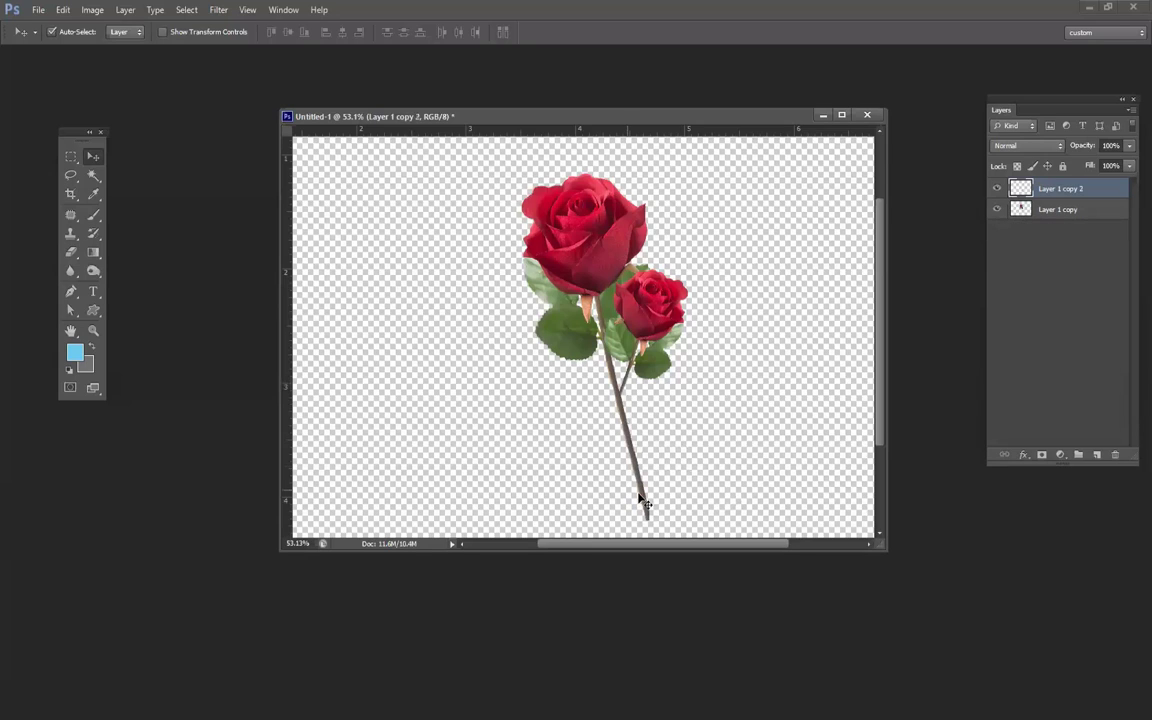
Warp the stem segment on Layer 1 copy 2, stretching its lower end and bulging its side so the stem curves slightly.
key(ctrl+t)
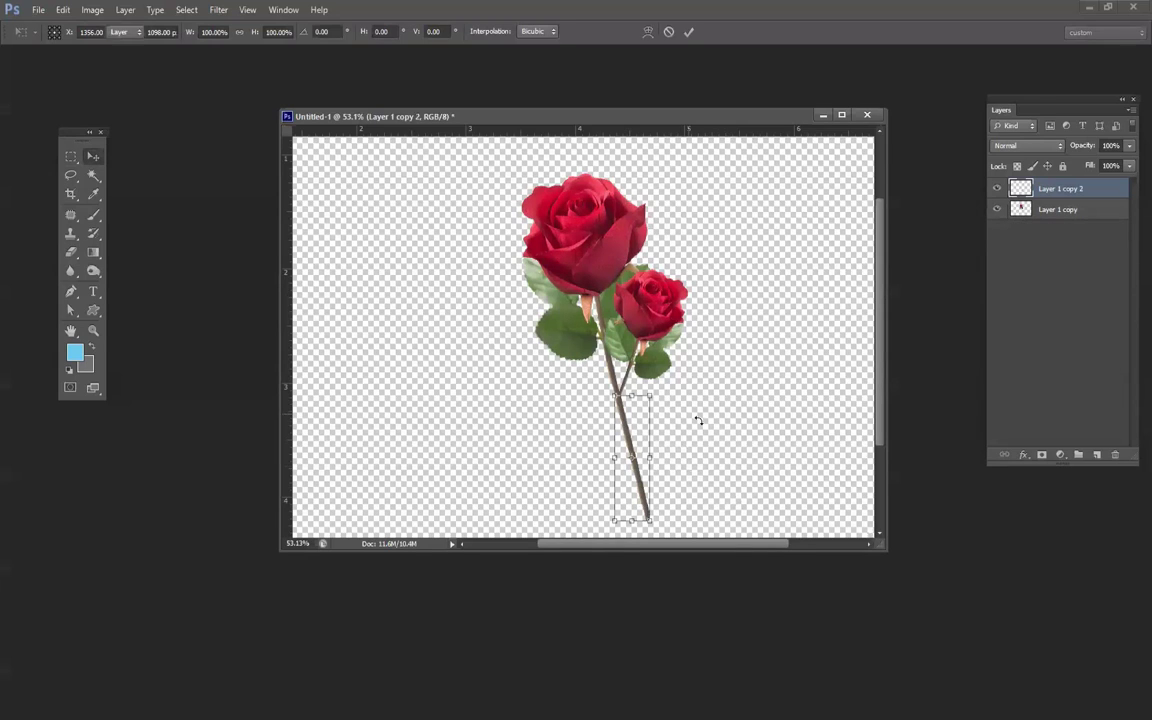
key(Return)
key(ctrl+t)
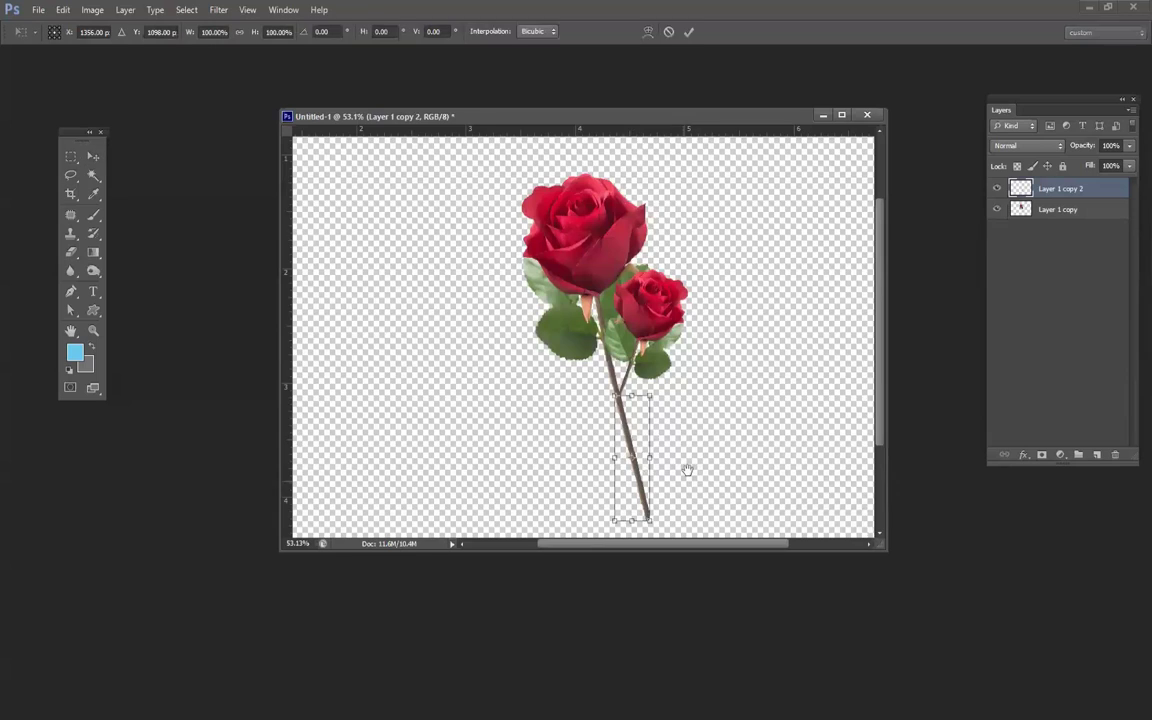
drag(686, 470, 688, 318)
right_click(650, 358)
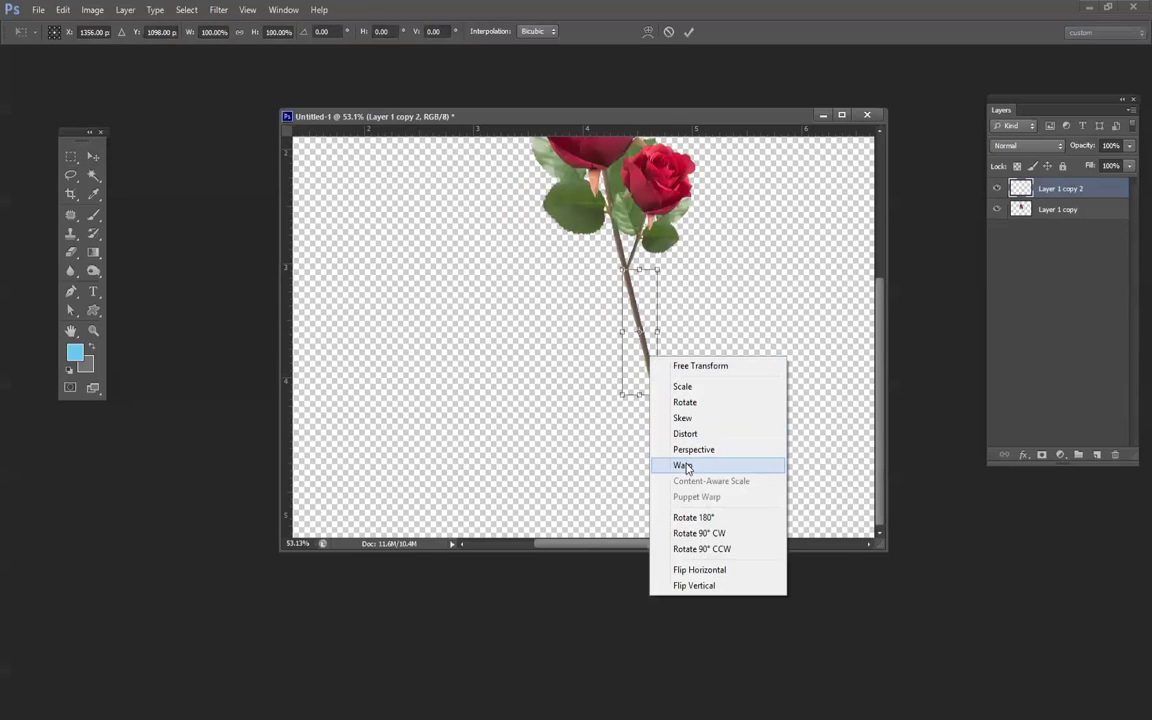
click(680, 463)
drag(654, 396, 652, 405)
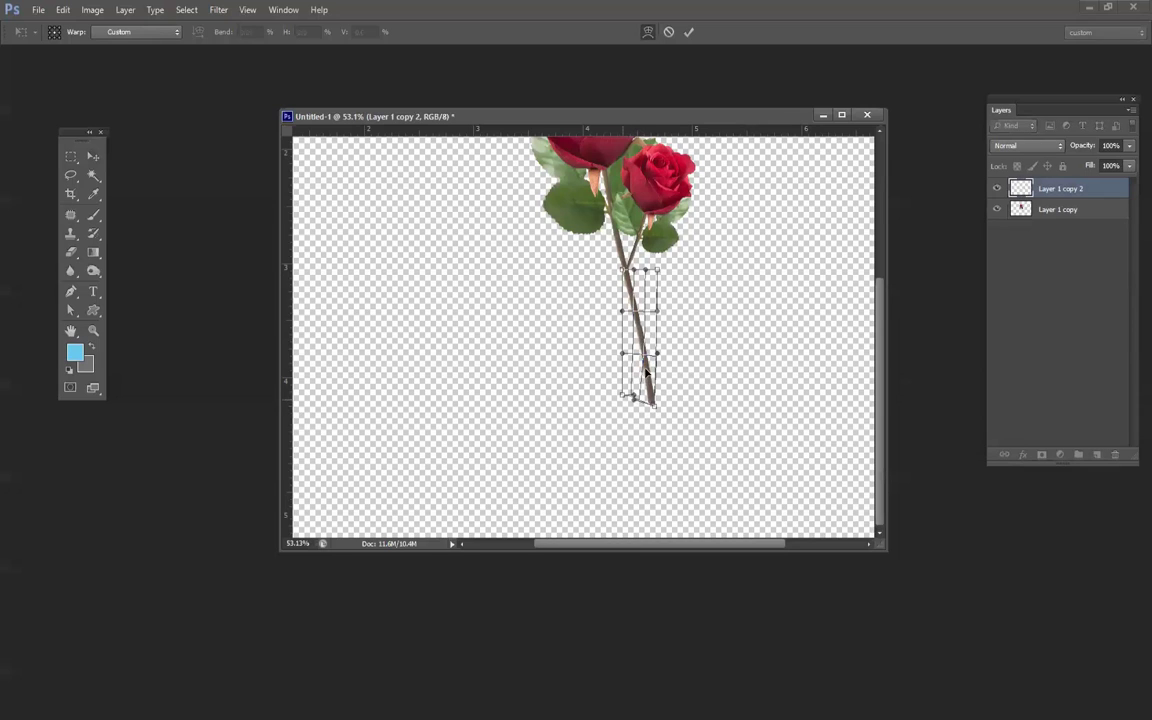
drag(650, 357, 670, 350)
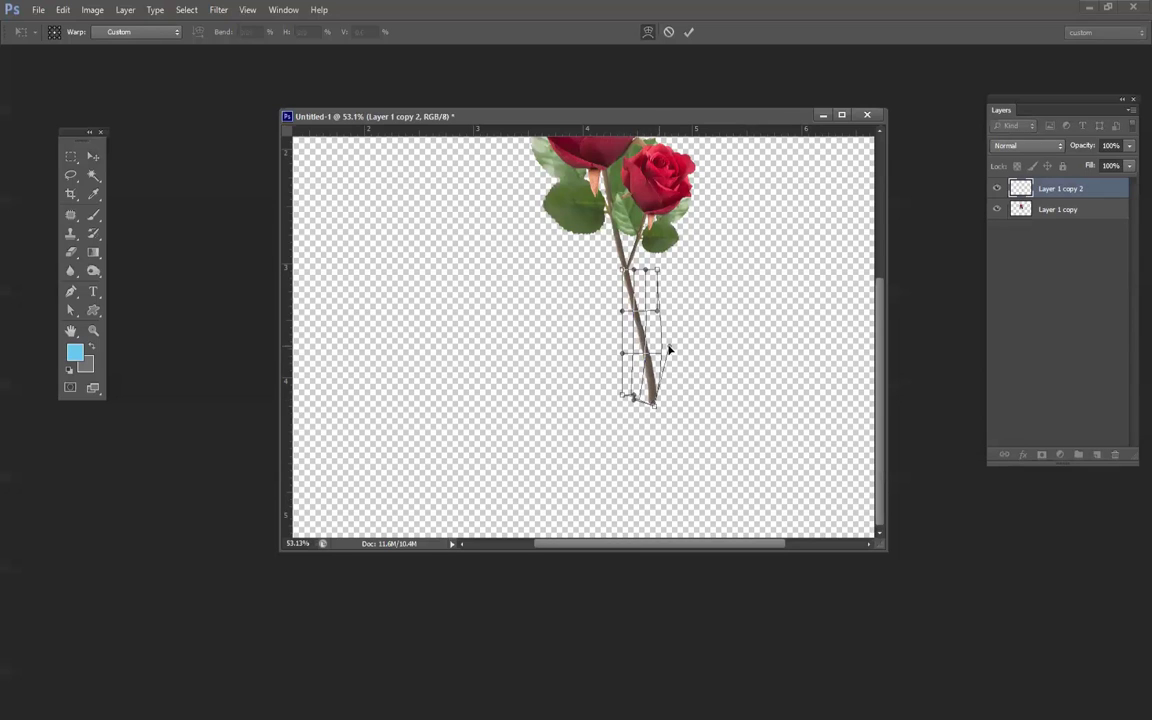
key(Return)
Merge Layer 1 copy 2 with Layer 1 copy and move the roses up about 0.11 in.
key(ctrl+0)
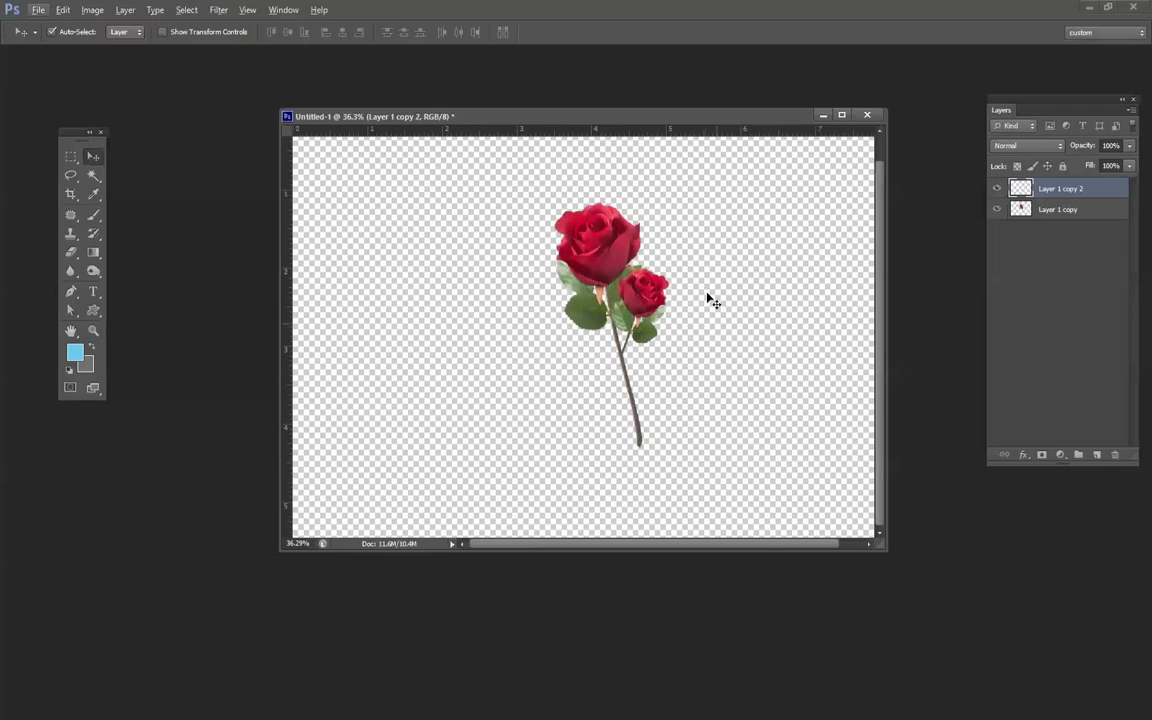
shift+click(1050, 209)
key(ctrl+e)
drag(689, 324, 684, 310)
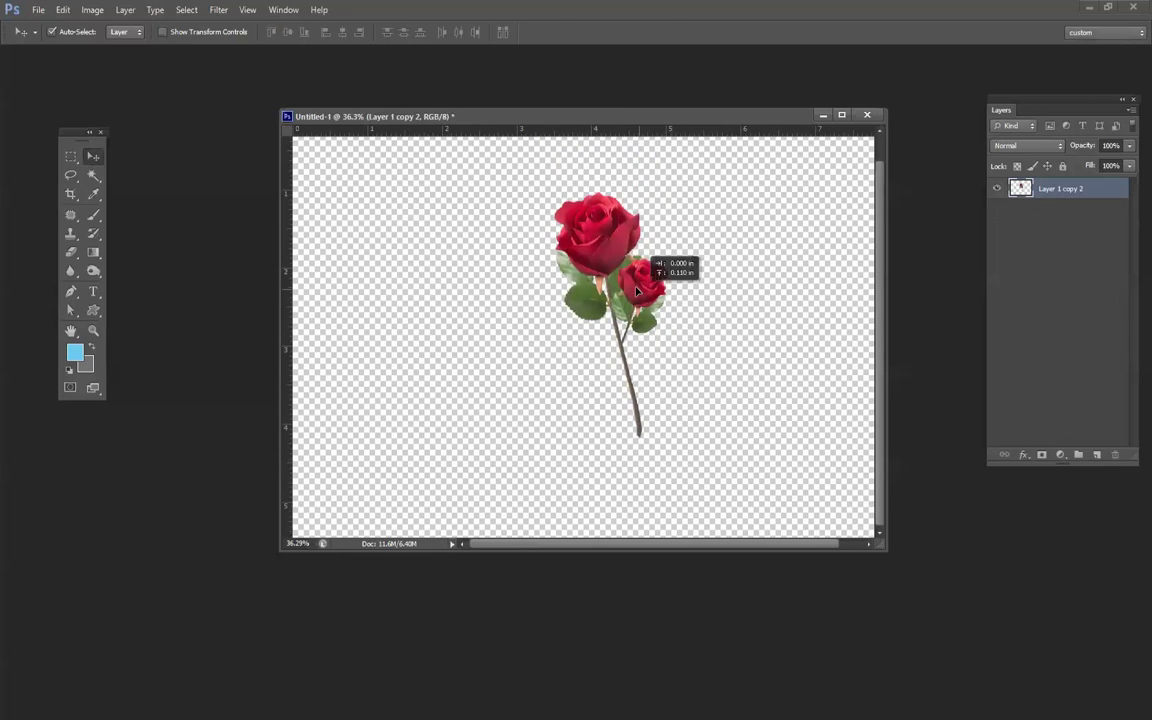
Rotate the merged roses clockwise until the stem stands nearly vertical.
key(ctrl+t)
drag(717, 198, 738, 257)
key(Return)
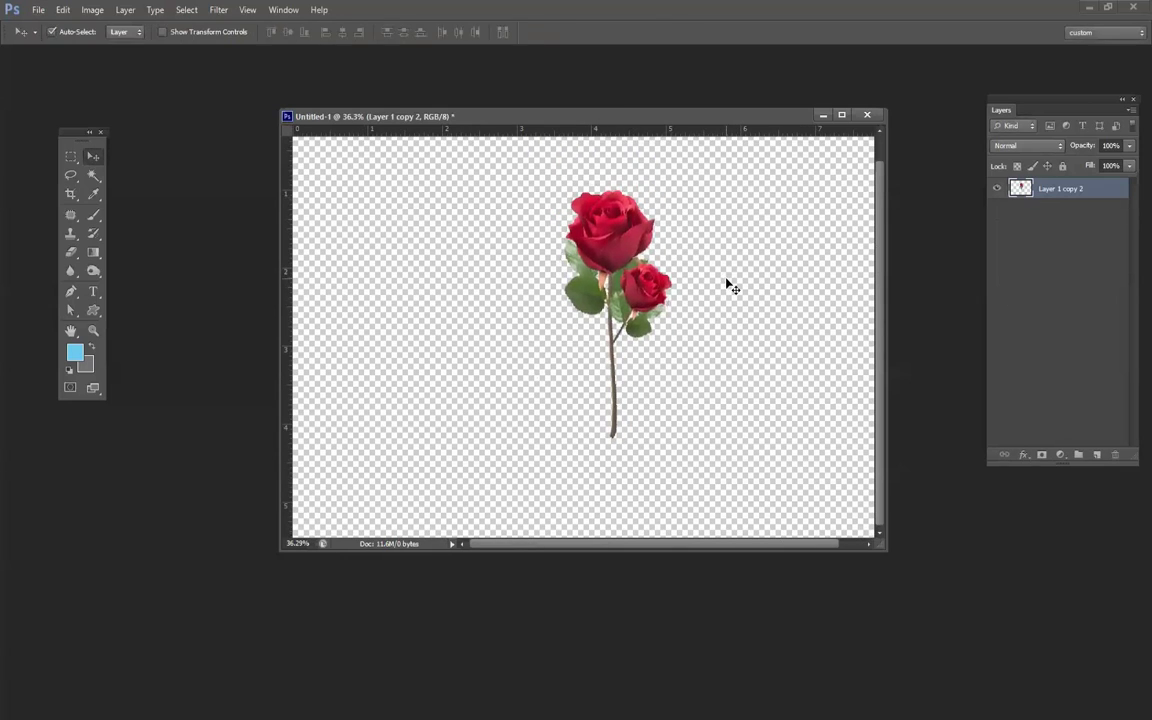
Duplicate the roses onto the lower stem and scale the copy to about 47.4%.
drag(634, 291, 631, 372)
key(ctrl+t)
drag(663, 270, 637, 338)
Flip the small rose copy horizontally, enlarge it and position it against the main stem.
right_click(663, 352)
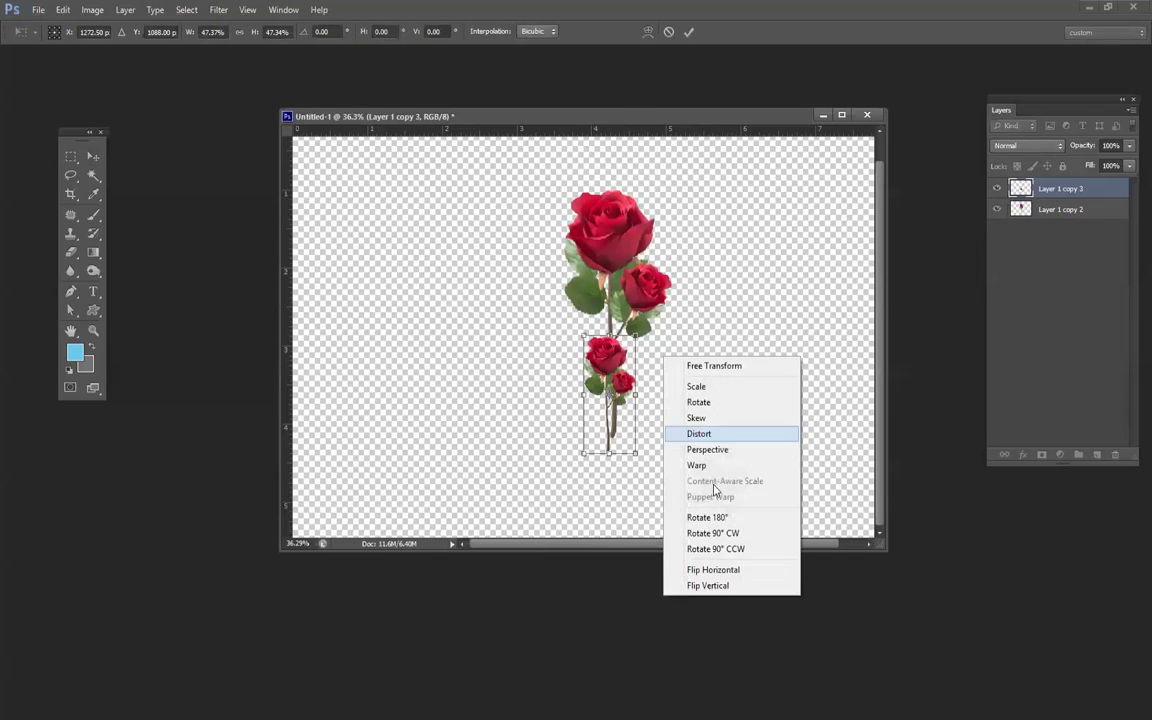
click(716, 569)
drag(568, 330, 655, 285)
drag(612, 330, 607, 374)
key(Return)
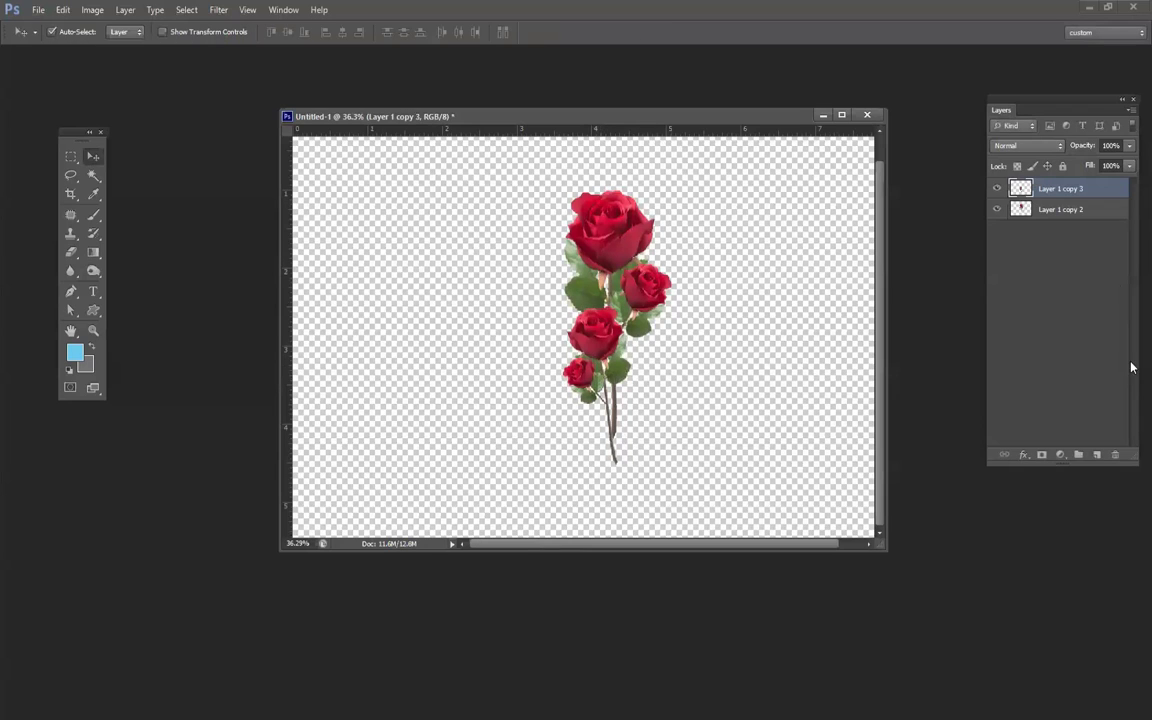
Merge Layer 1 copy 3 with Layer 1 copy 2, then scale the combined roses down slightly in the upper part of the canvas.
shift+click(1060, 209)
key(ctrl+e)
drag(640, 200, 630, 189)
key(ctrl+t)
drag(652, 432, 662, 390)
key(Return)
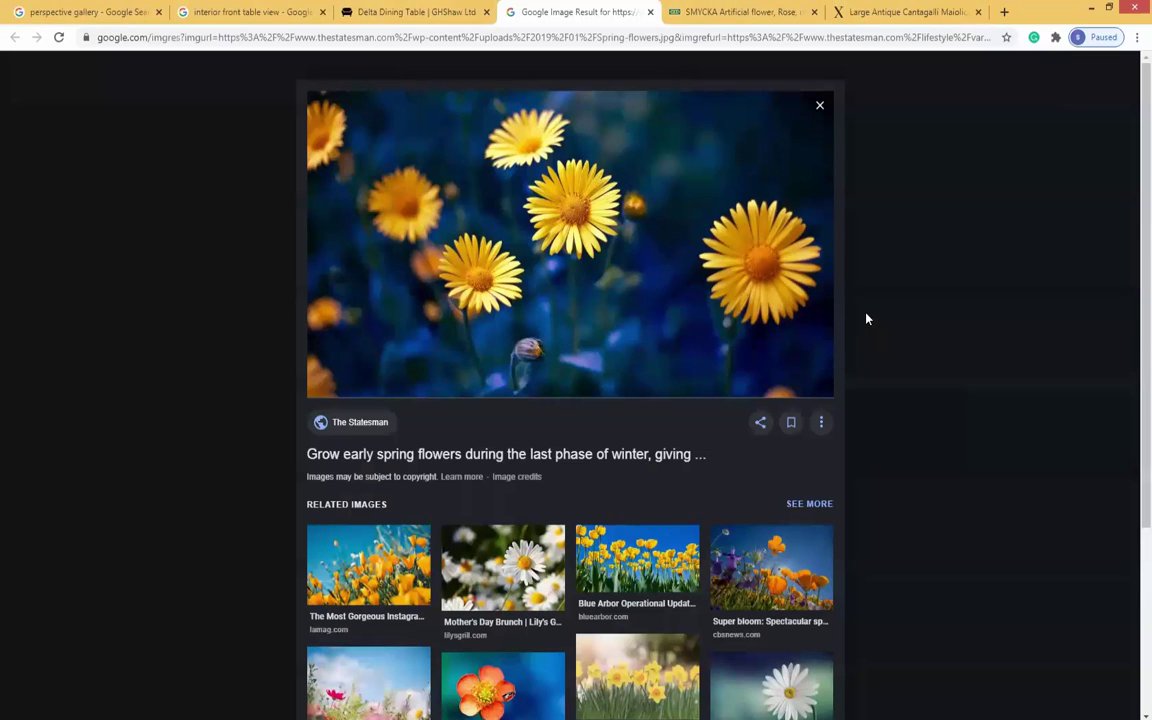
Switch to Chrome and view the antique floral painted vase on the Xupes page.
key(ctrl+Tab)
click(893, 25)
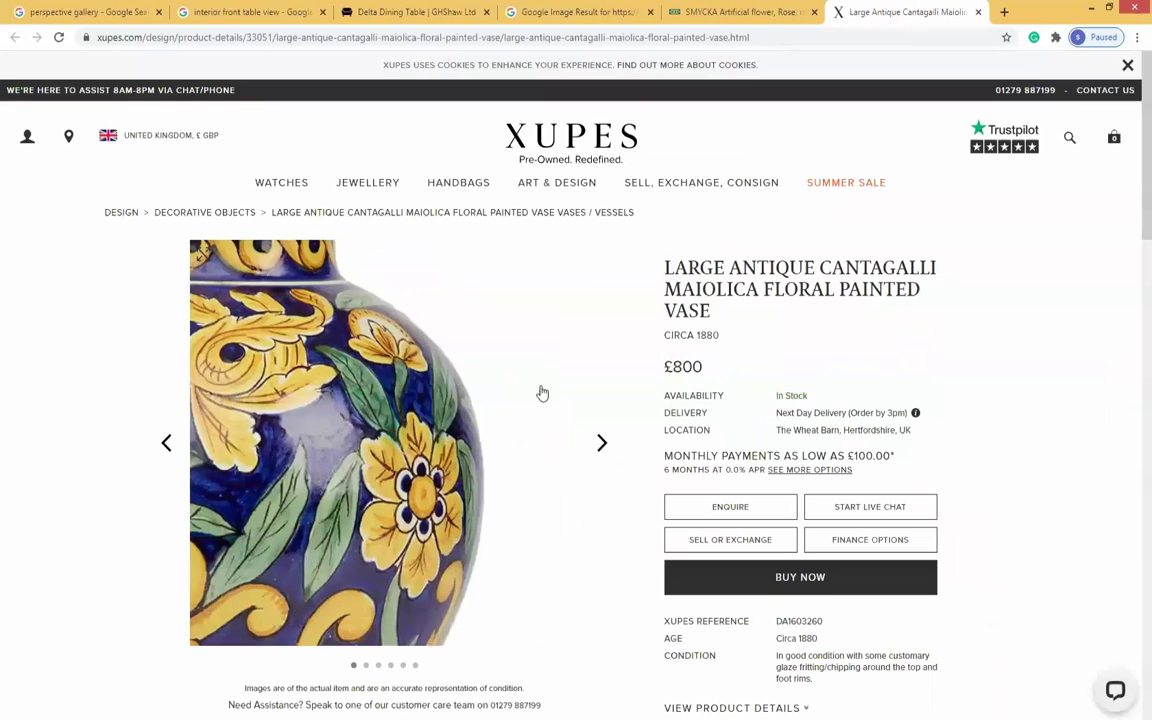
right_click(457, 391)
click(1054, 380)
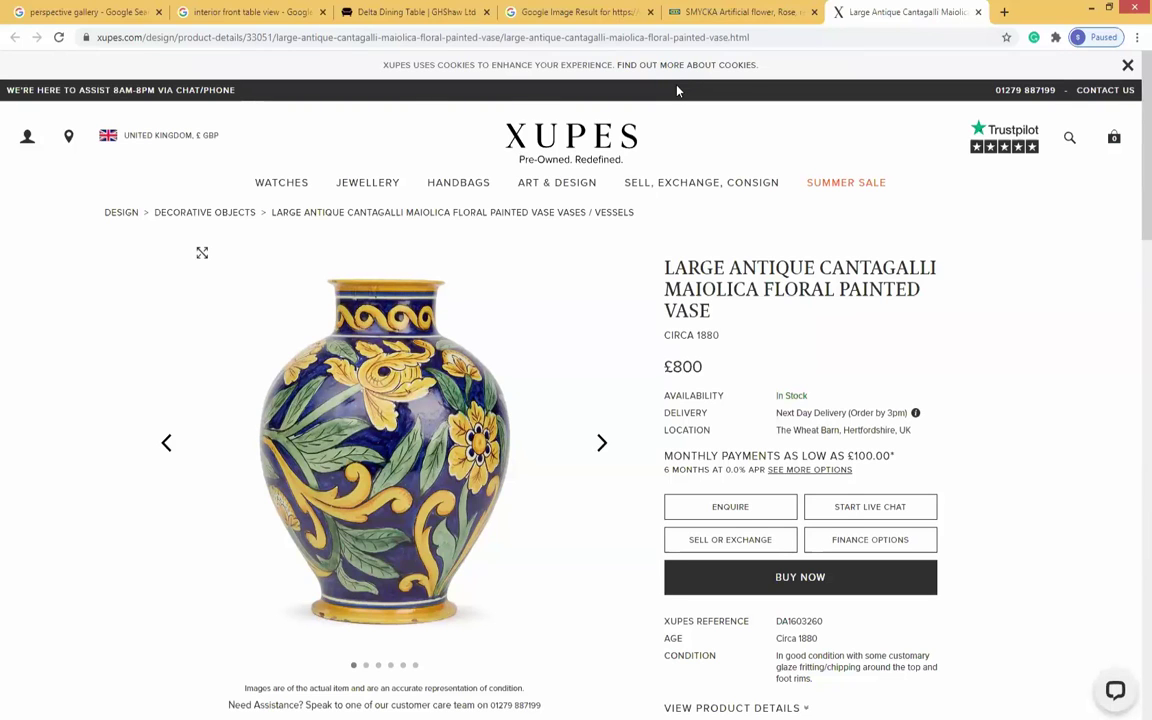
Copy the wooden dining table image from the "interior front table view" results and paste it into the Photoshop document.
key(ctrl+2)
right_click(958, 182)
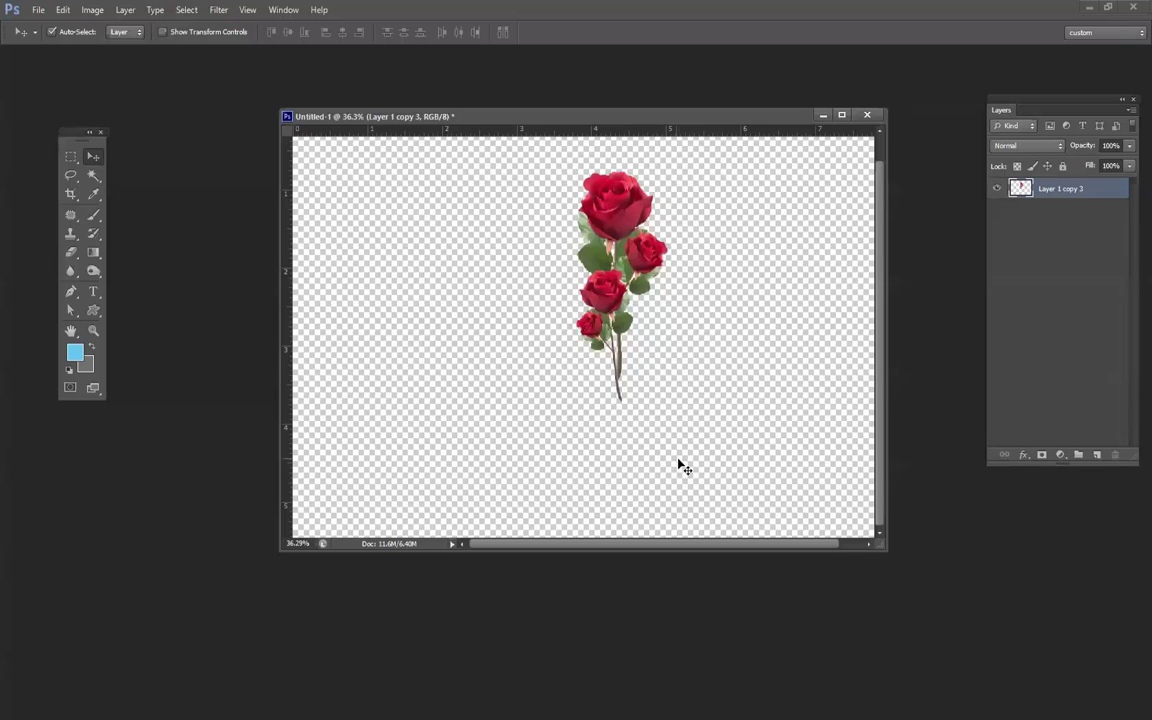
key(ctrl+v)
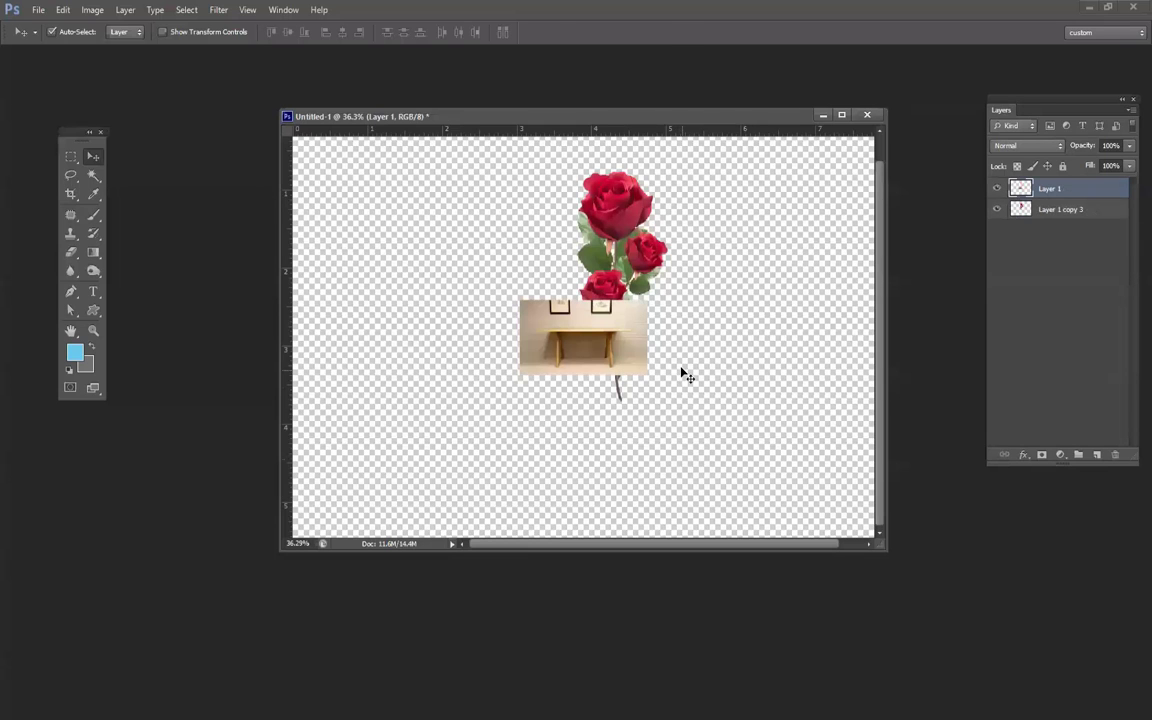
Enlarge the pasted table image to fill the canvas and position the table across the middle.
key(ctrl+t)
drag(648, 294, 964, 175)
key(Return)
drag(757, 325, 802, 333)
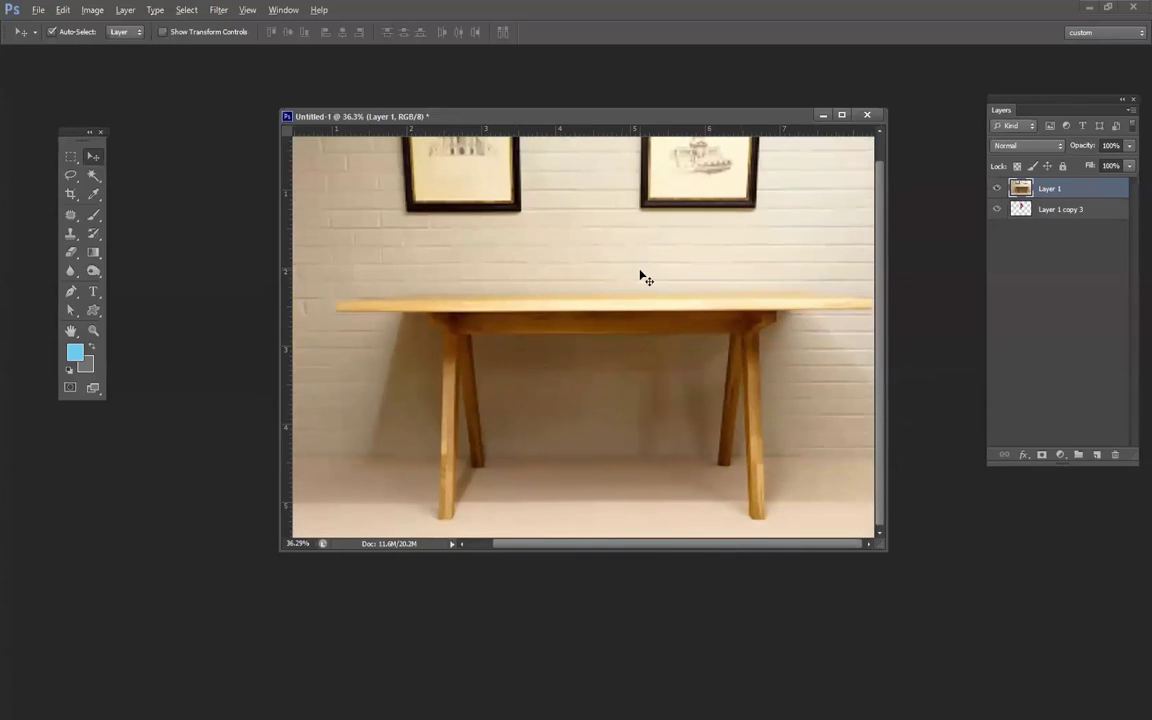
Return to Chrome and run a Google image search for "vase antique antique".
key(alt+Tab)
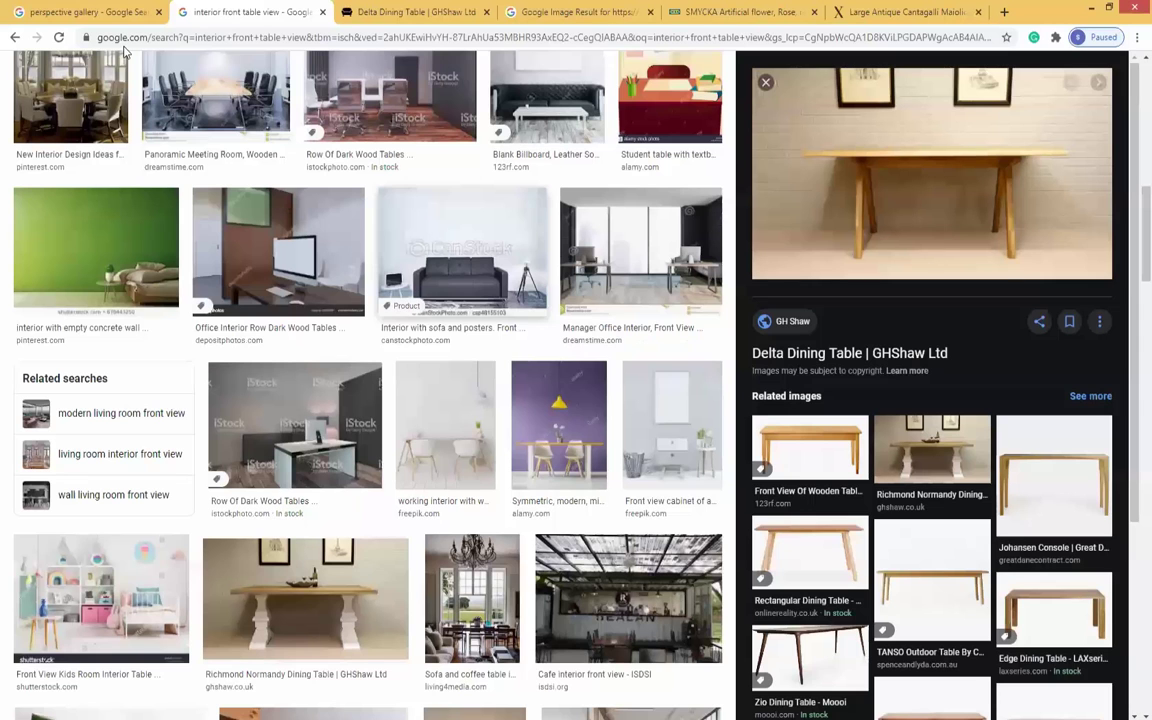
click(16, 37)
click(16, 37)
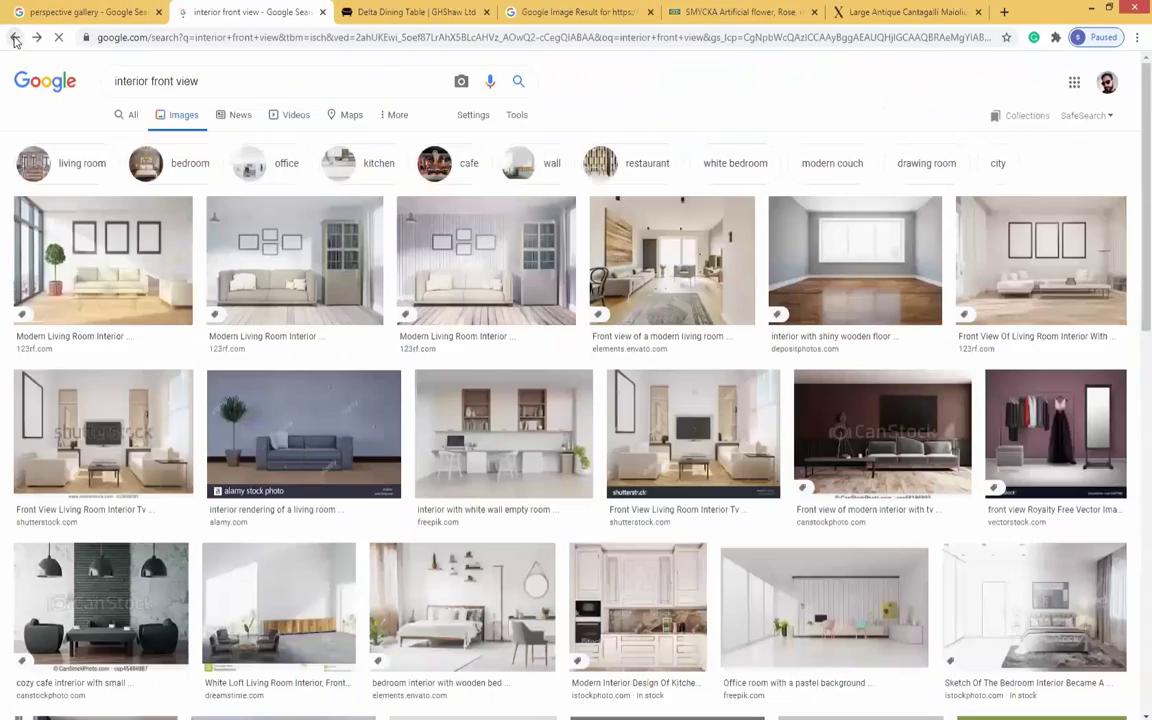
click(14, 39)
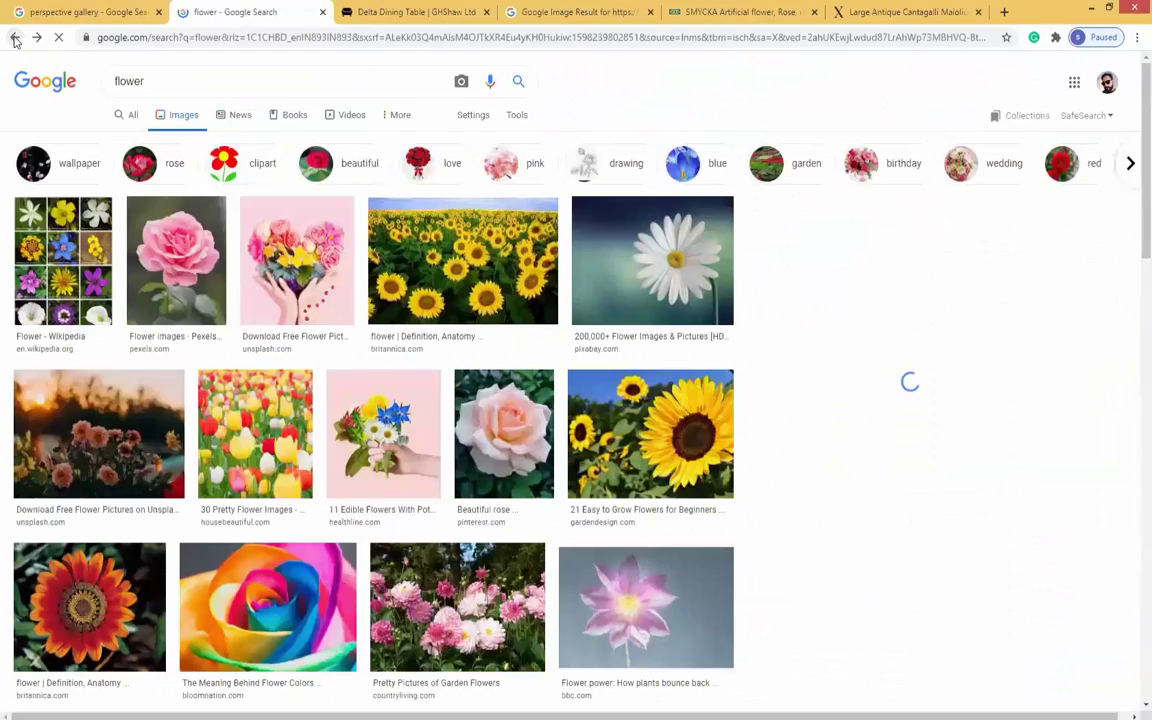
click(14, 39)
click(14, 39)
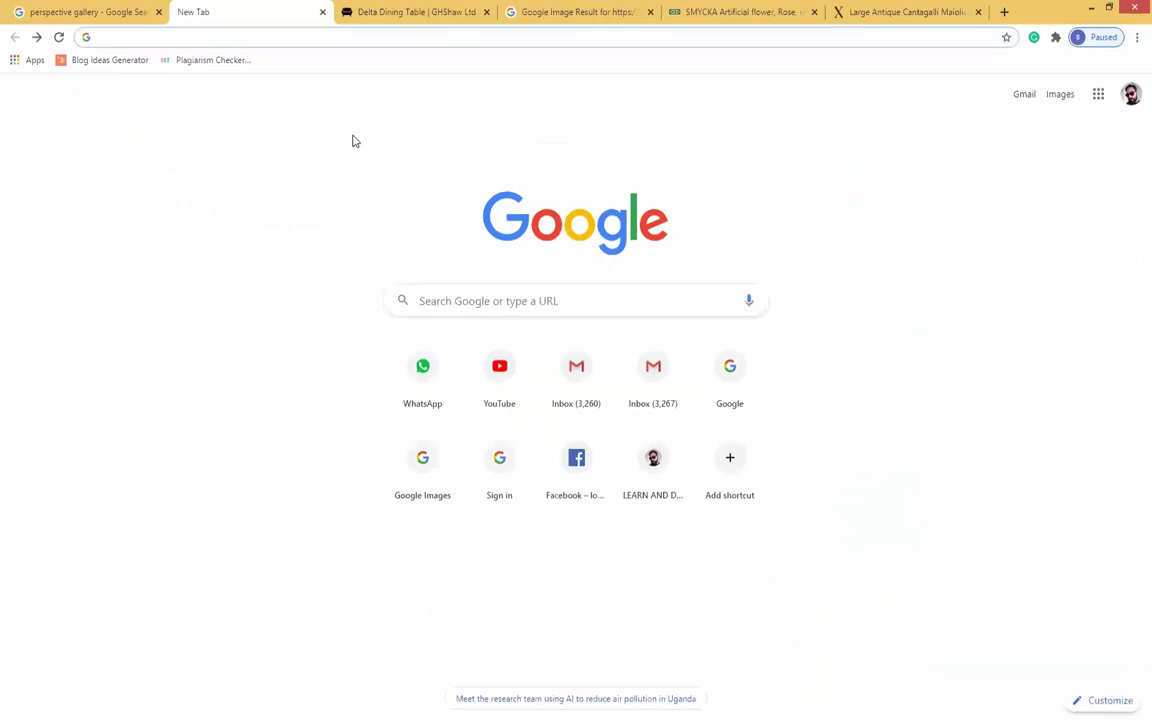
text(vase)
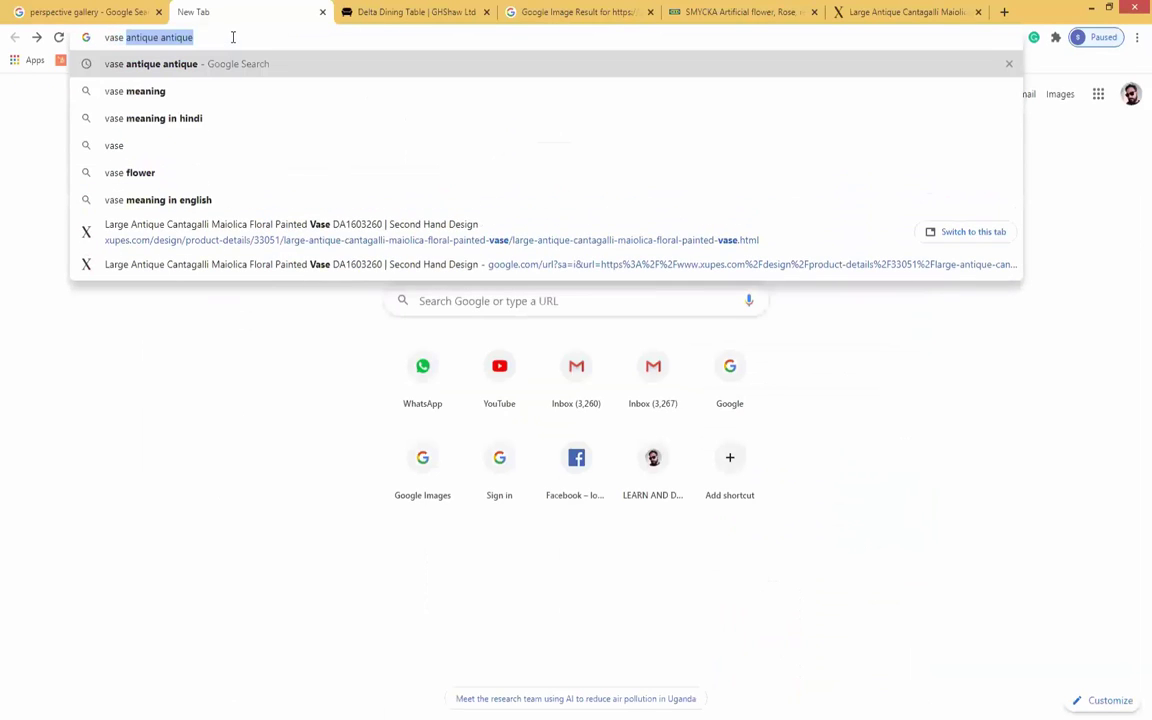
key(Return)
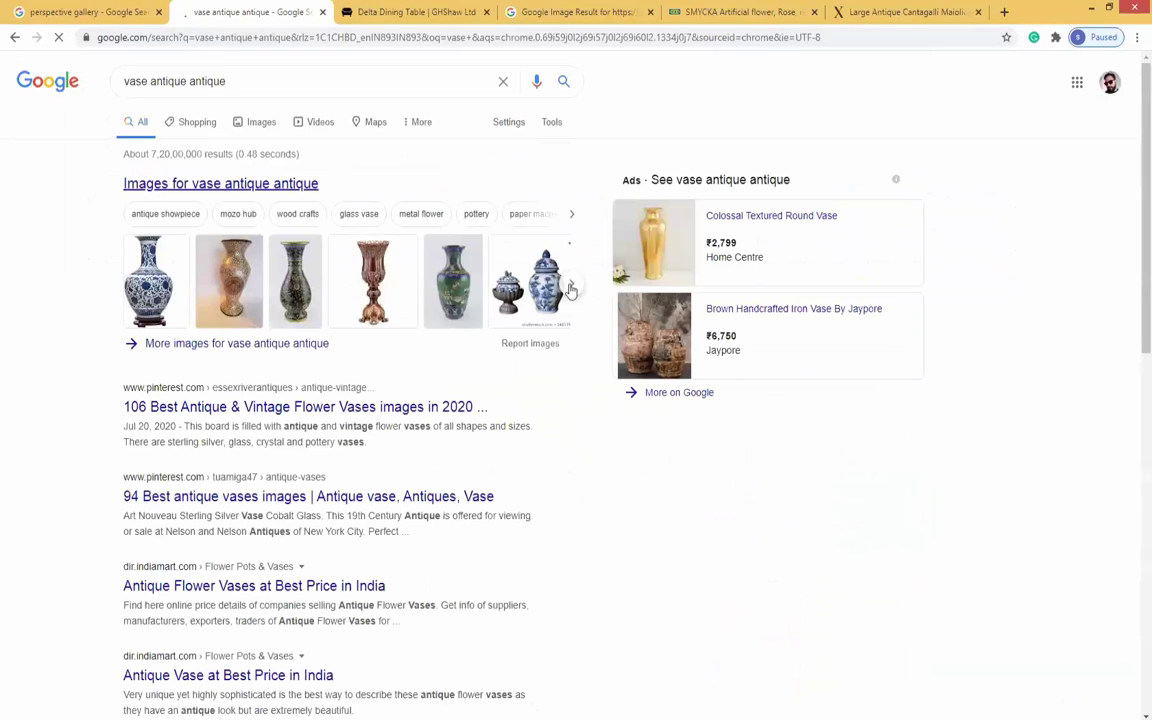
click(197, 121)
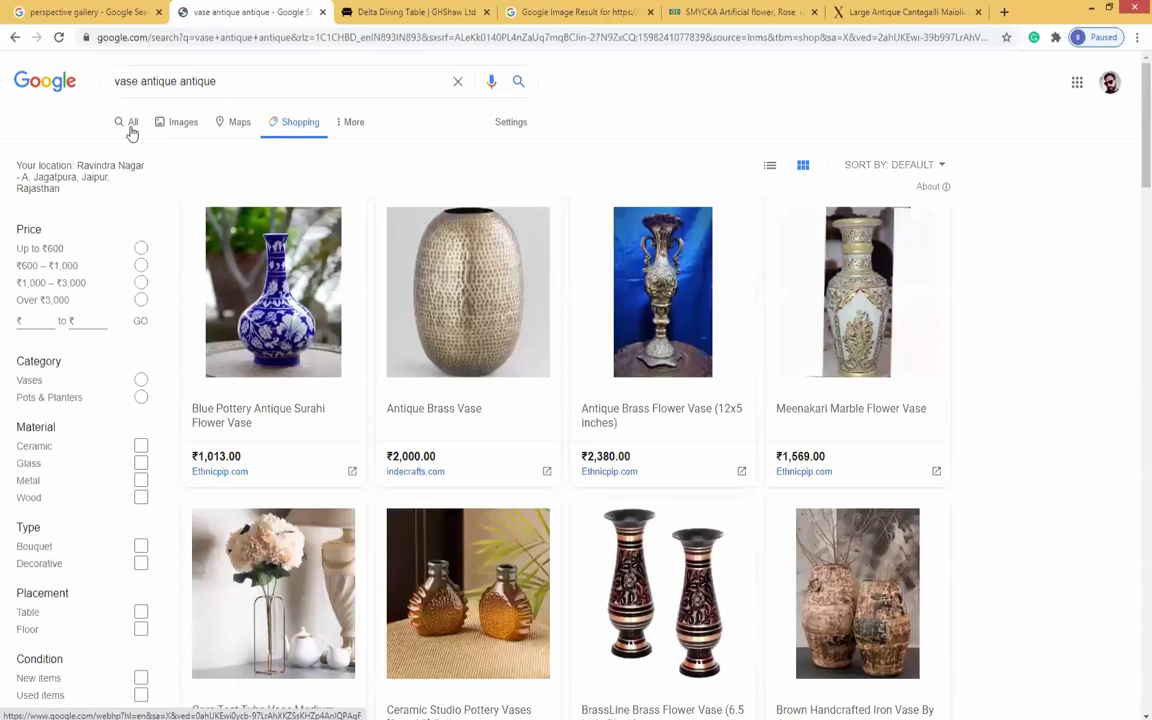
click(160, 117)
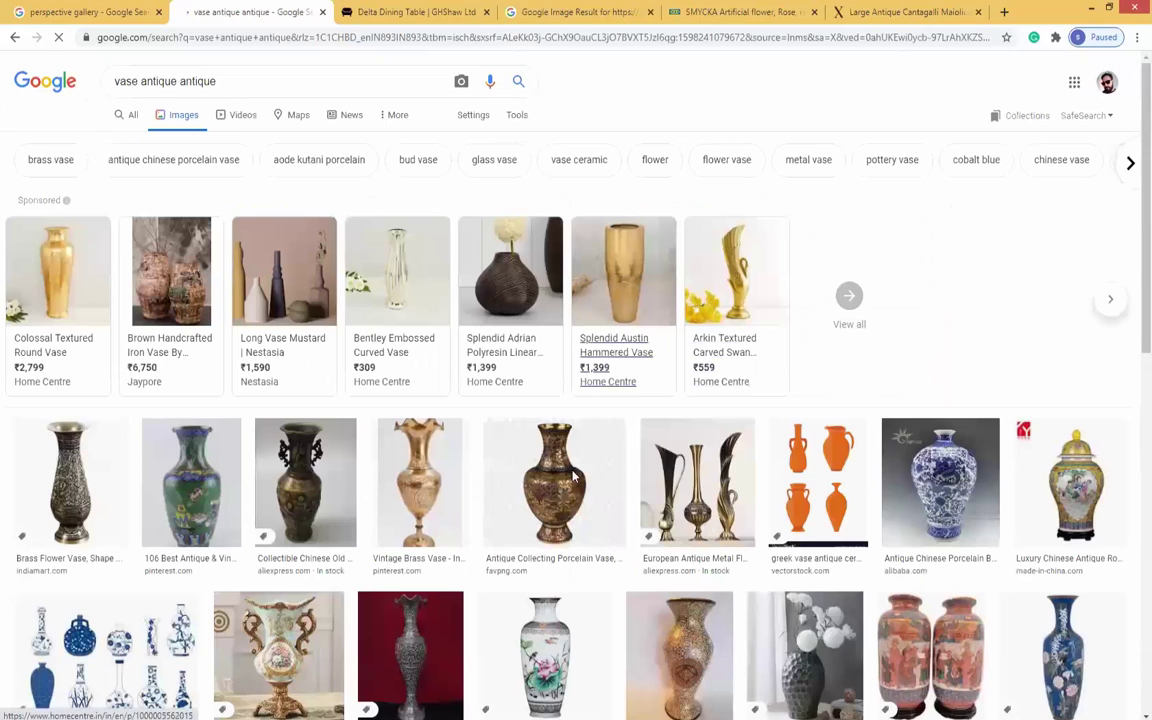
Refine the image search to "vase antique antique png".
scroll(507, 455, down, 2)
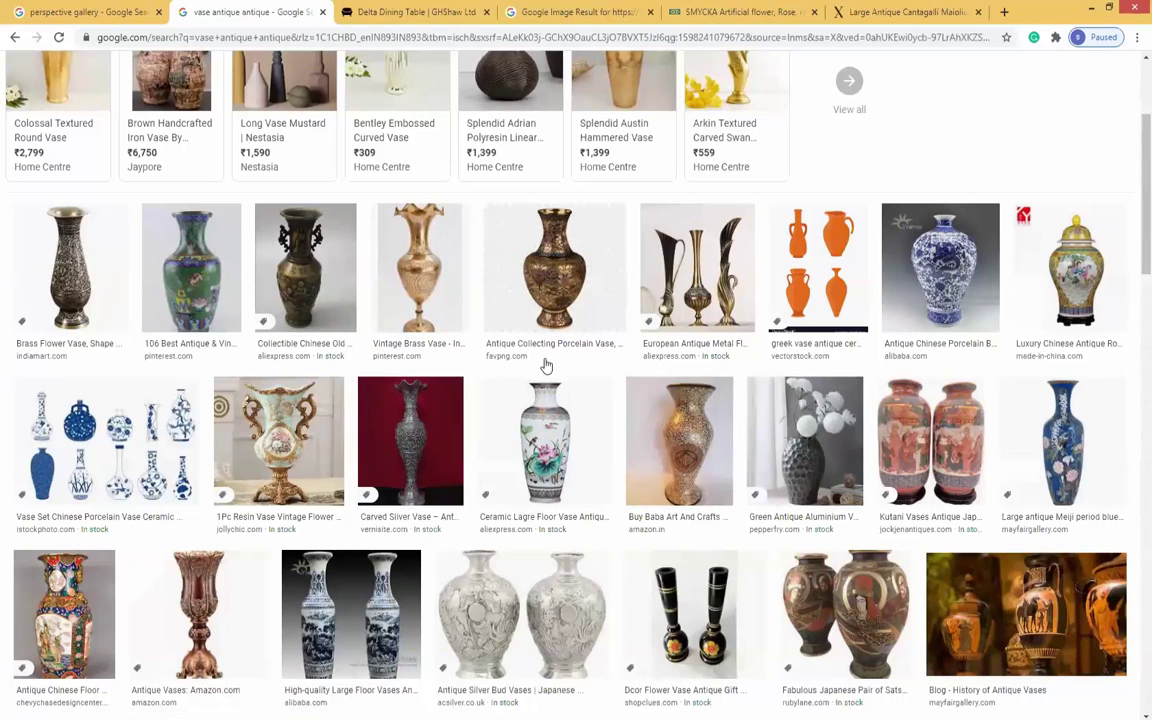
scroll(252, 79, up, 3)
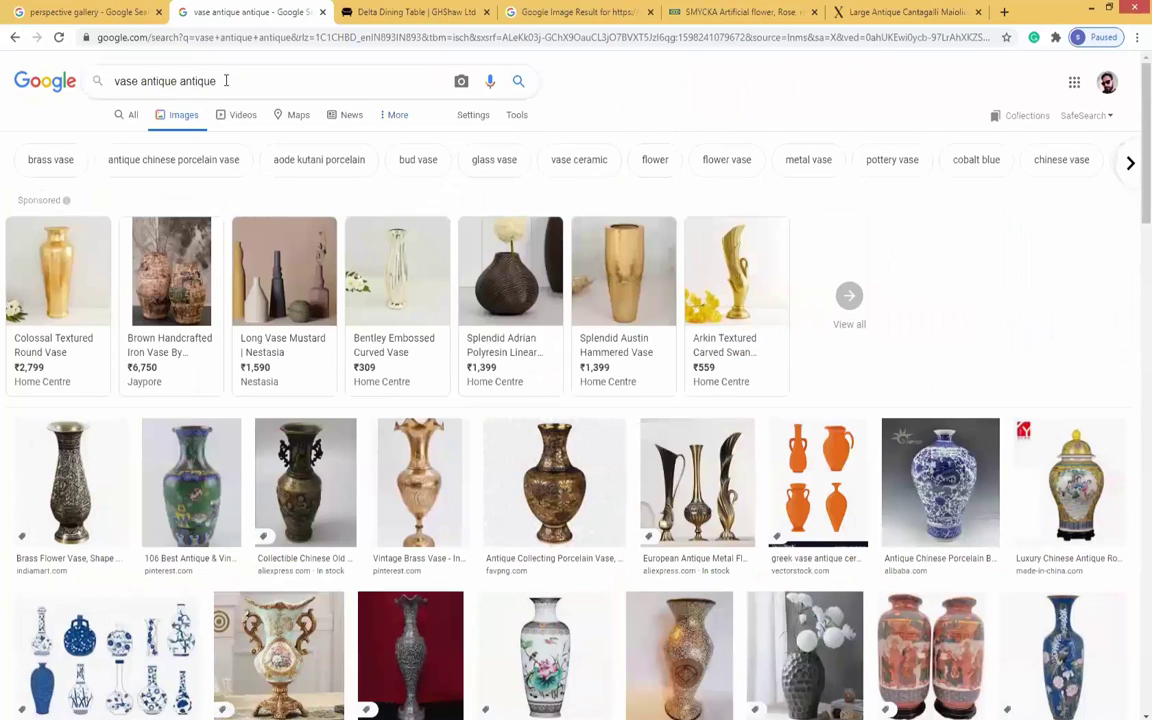
text(png)
key(Return)
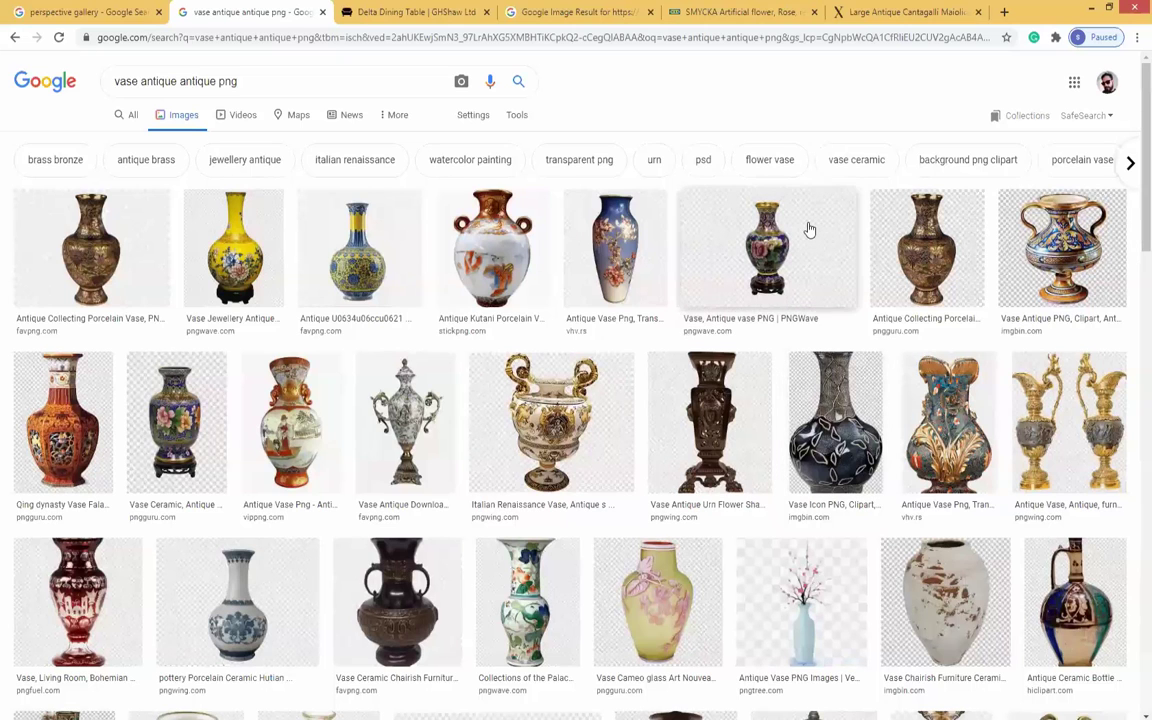
Browse the vase images and preview the vintage metal vase and the round vase with dried branches.
scroll(713, 437, down, 5)
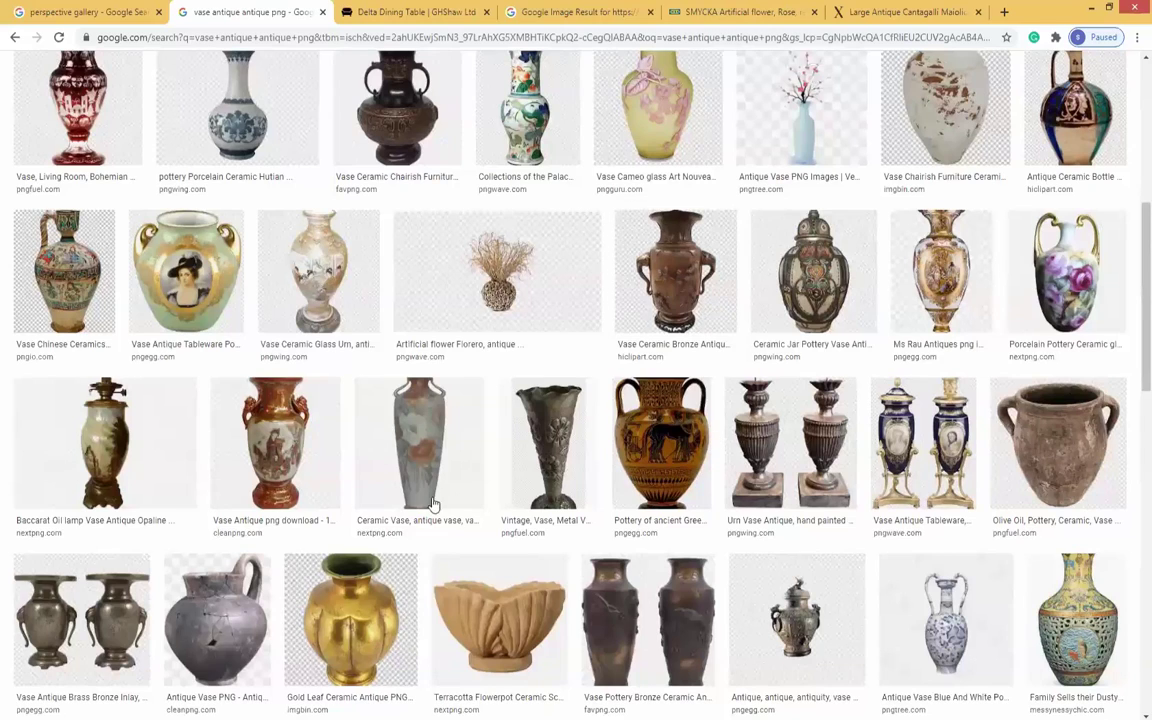
scroll(687, 363, down, 3)
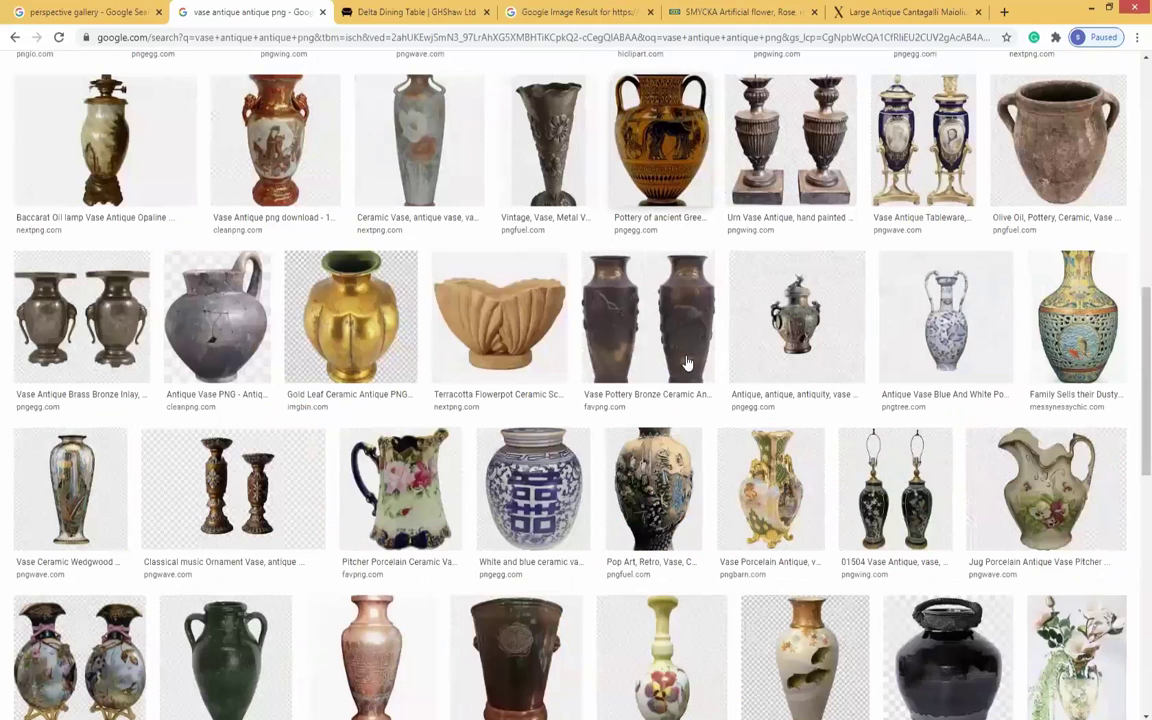
scroll(557, 288, up, 2)
click(565, 301)
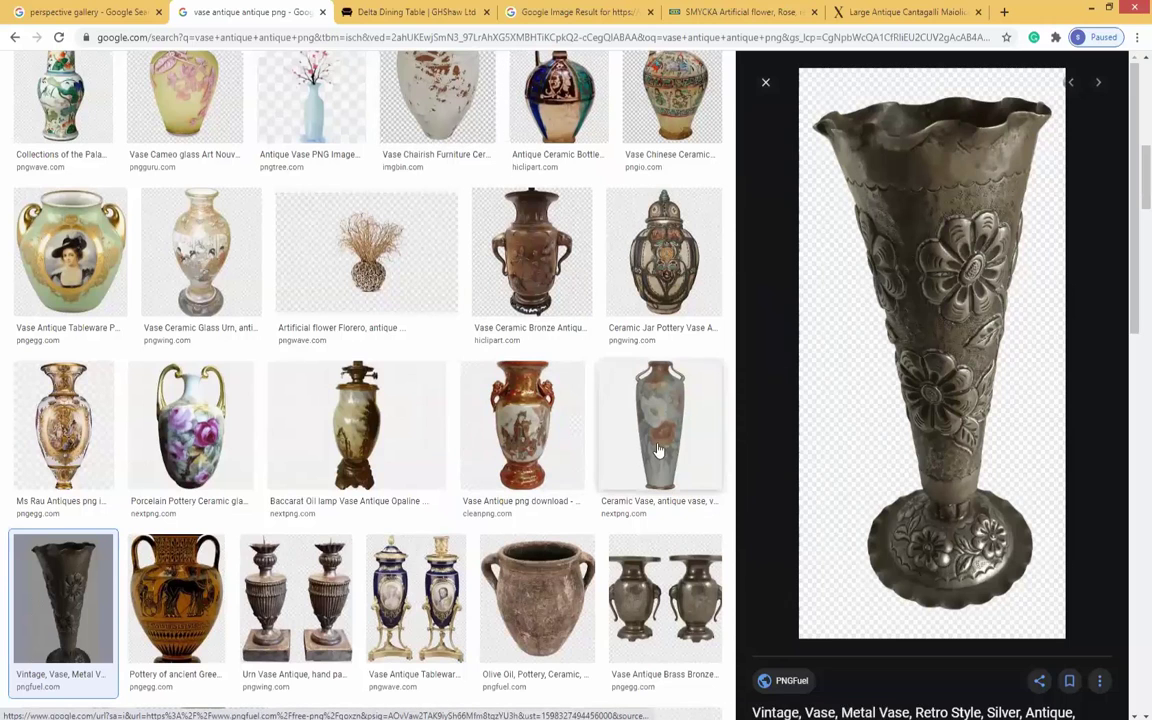
click(340, 232)
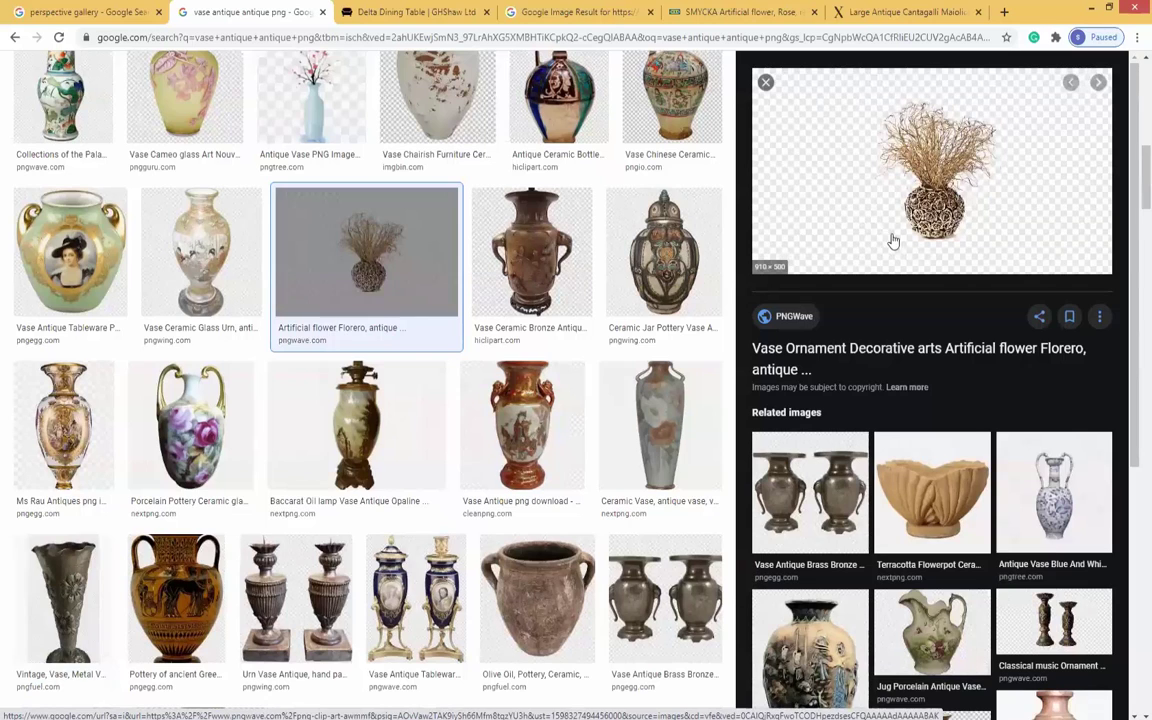
Try pasting the dried-branch vase image from Chrome into the Photoshop document, and undo the paste.
right_click(930, 171)
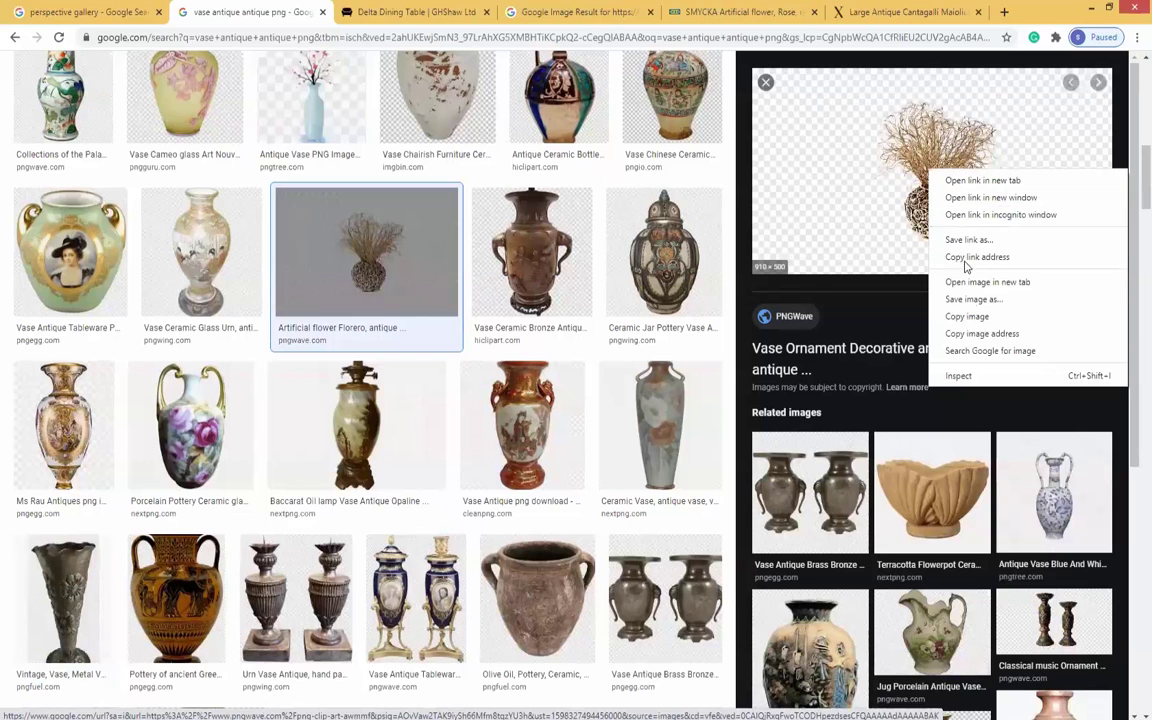
click(966, 316)
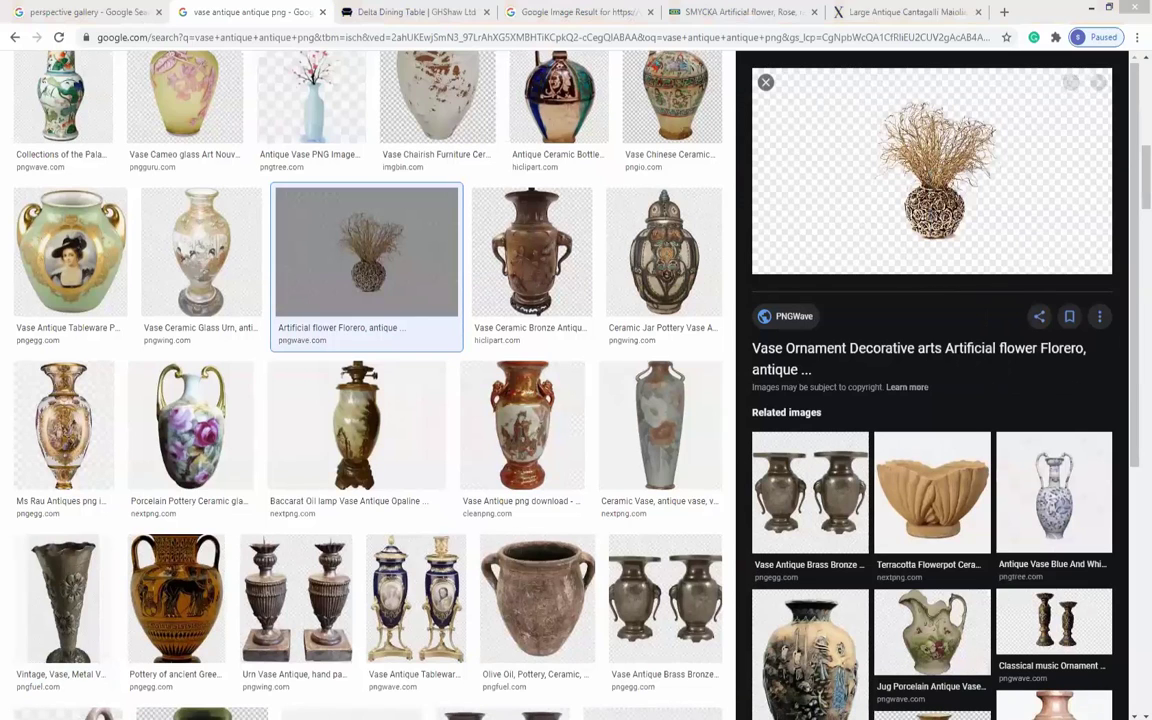
click(225, 600)
key(ctrl+v)
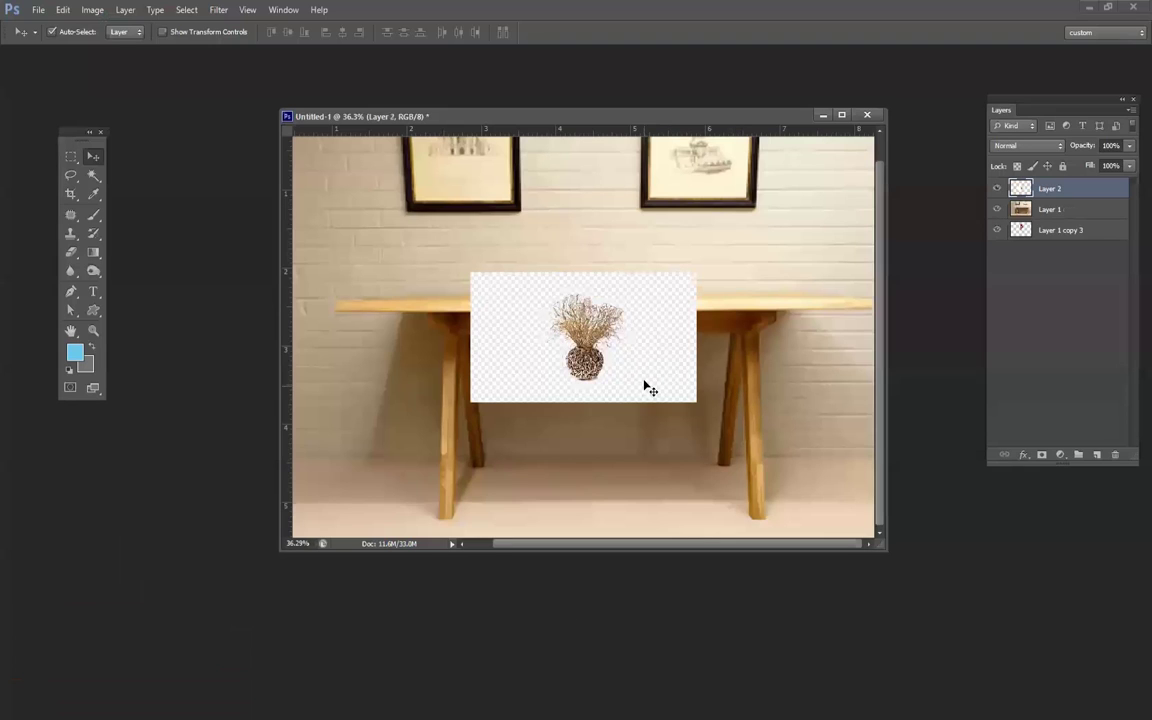
key(ctrl+z)
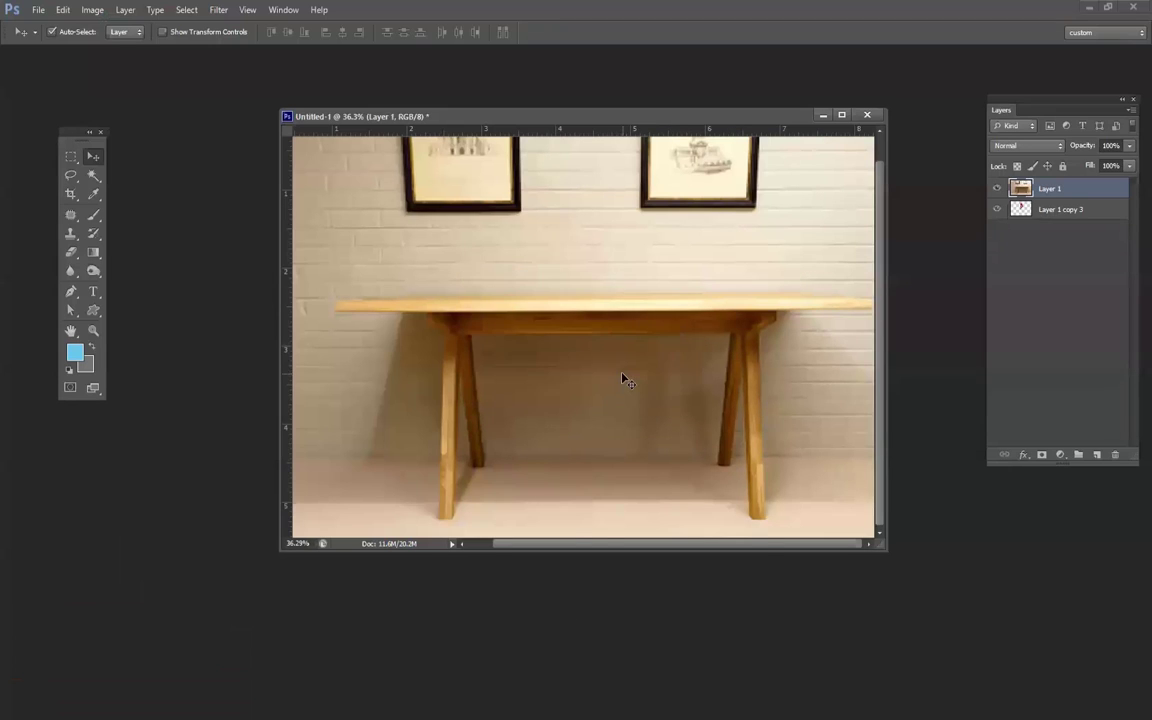
Switch to Chrome and preview the blue-and-yellow vase and the Antique Kutani Porcelain Vase from the image results.
key(alt+Tab)
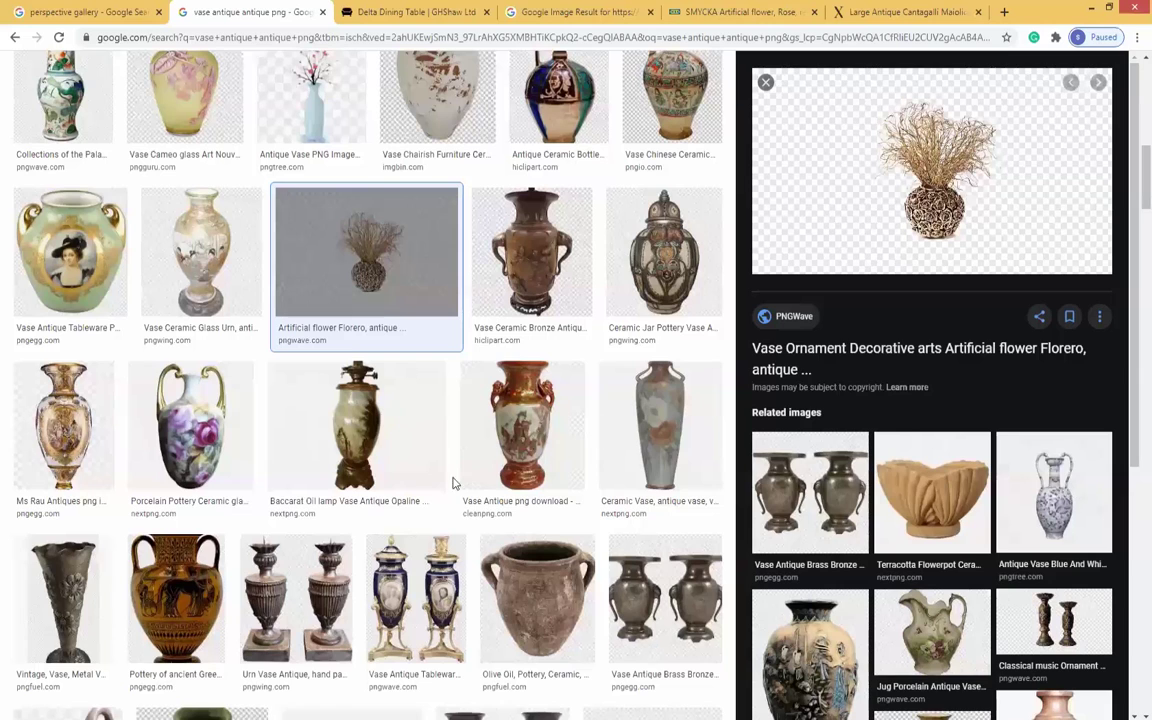
scroll(478, 496, up, 10)
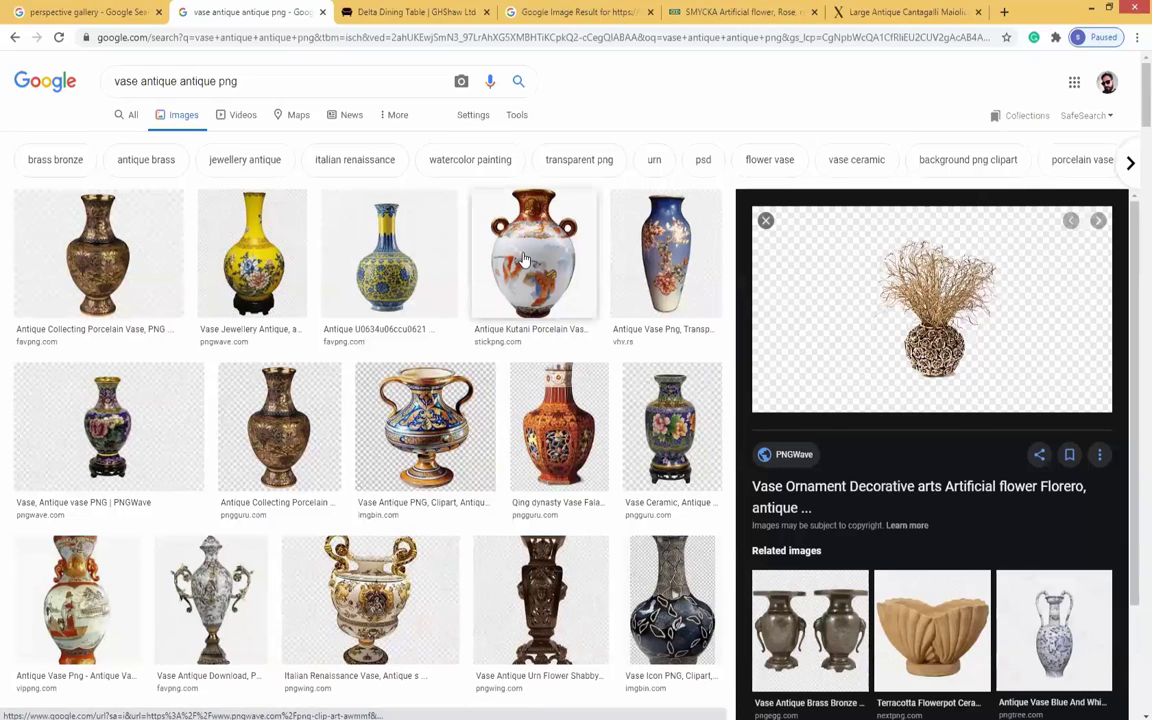
click(362, 226)
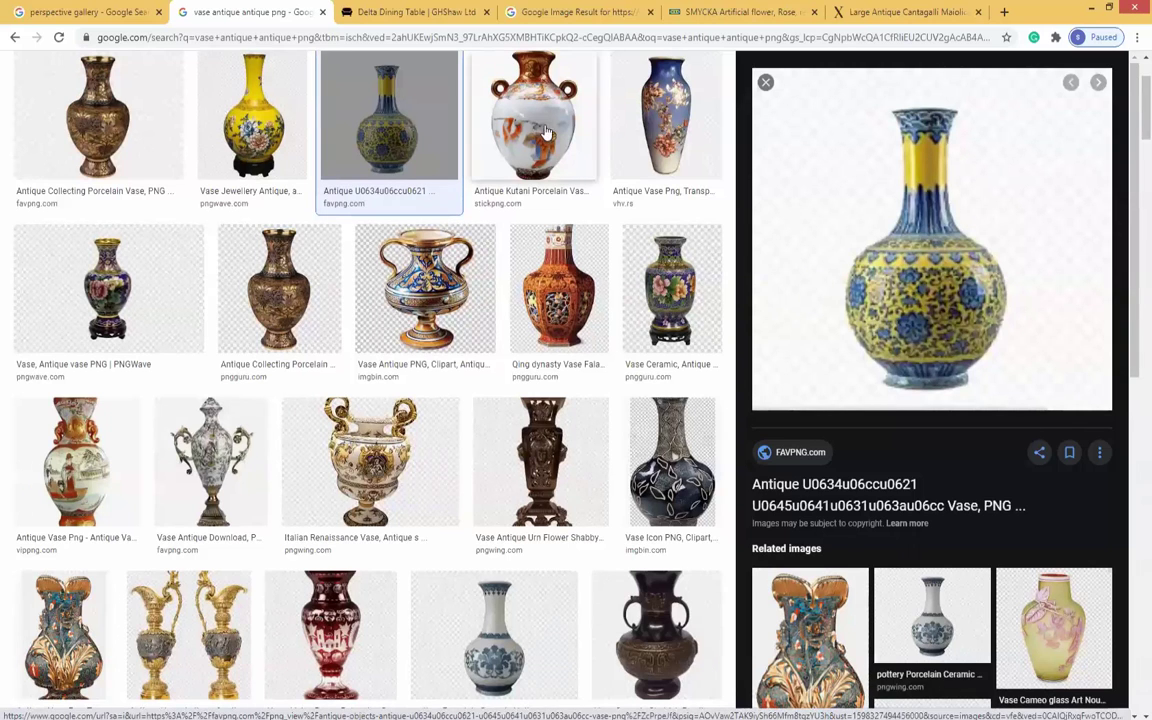
key(Right)
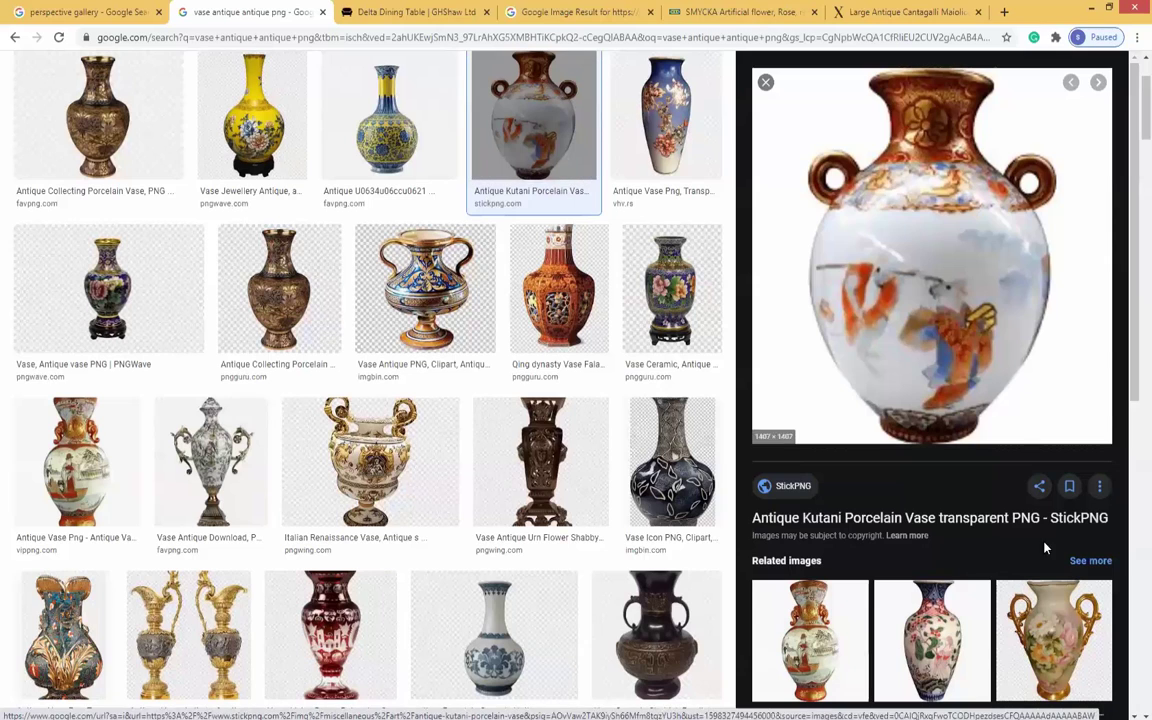
Save the Antique Kutani Porcelain Vase image to the Desktop as unnamed.png.
right_click(938, 273)
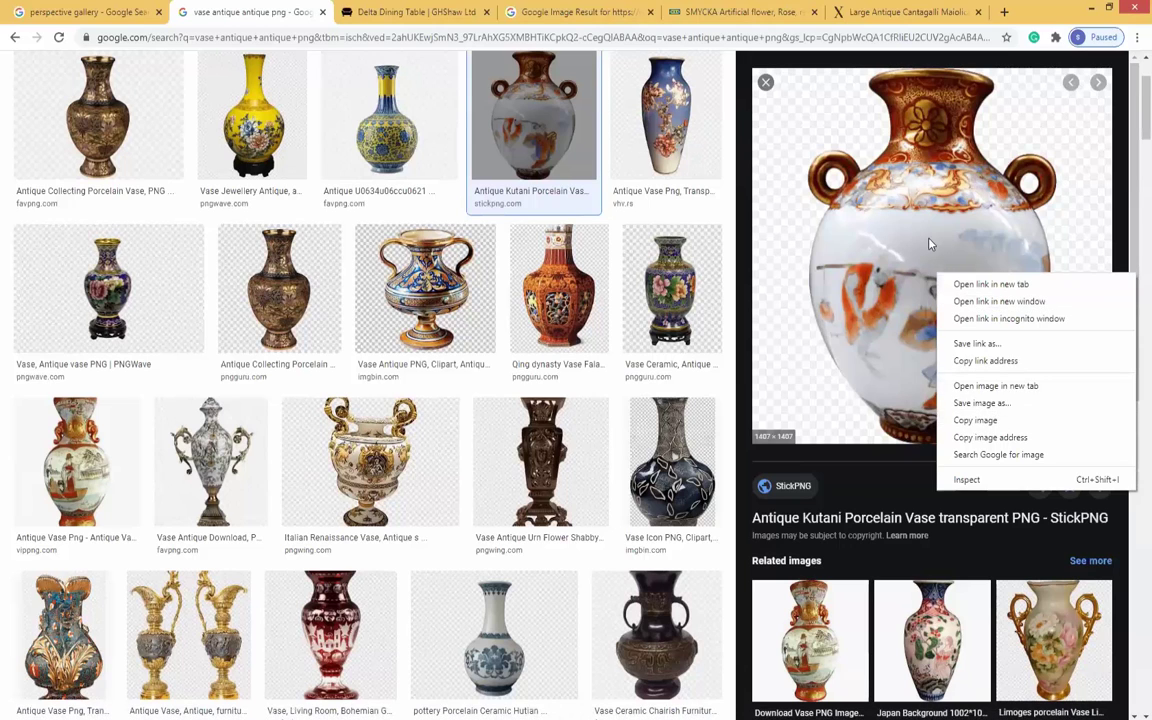
click(975, 419)
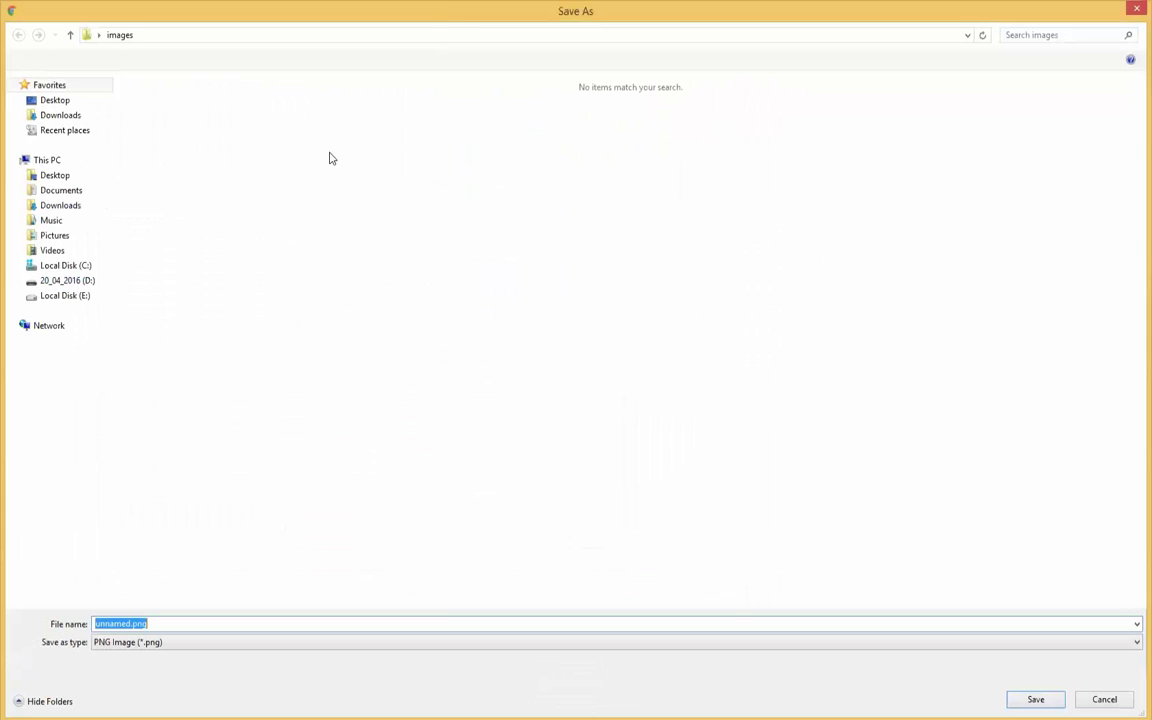
click(56, 102)
click(1036, 700)
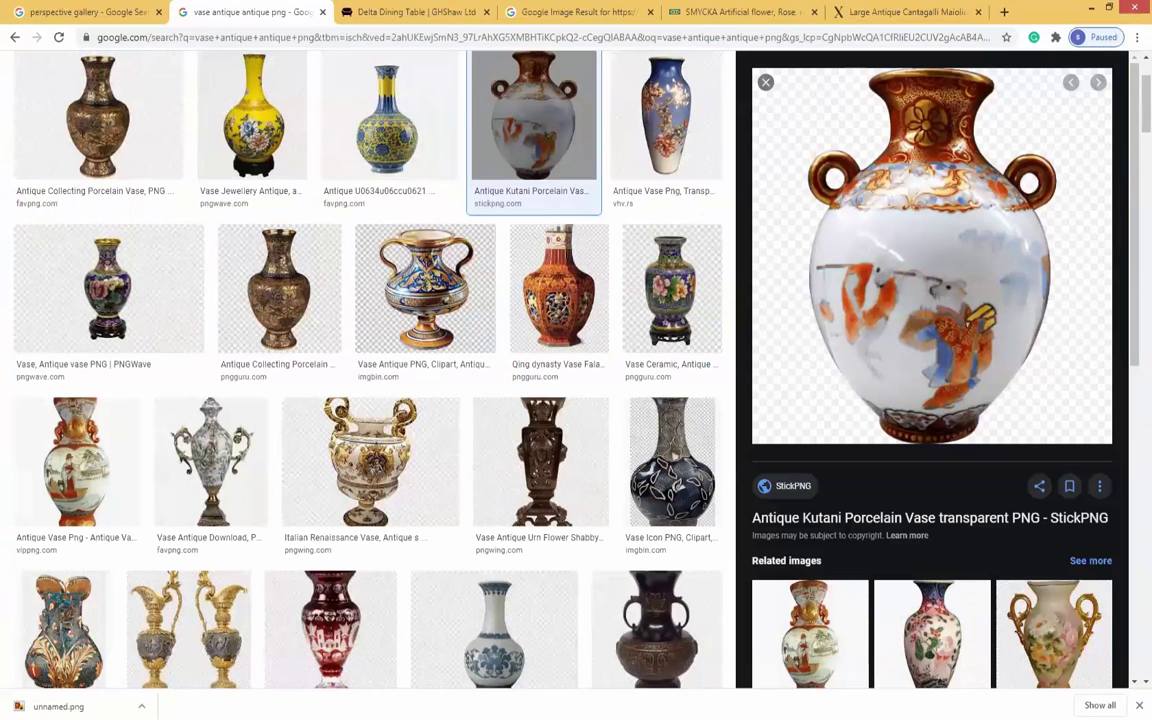
Switch to Photoshop and open unnamed.png from the Desktop.
mouse_move(150, 718)
click(48, 600)
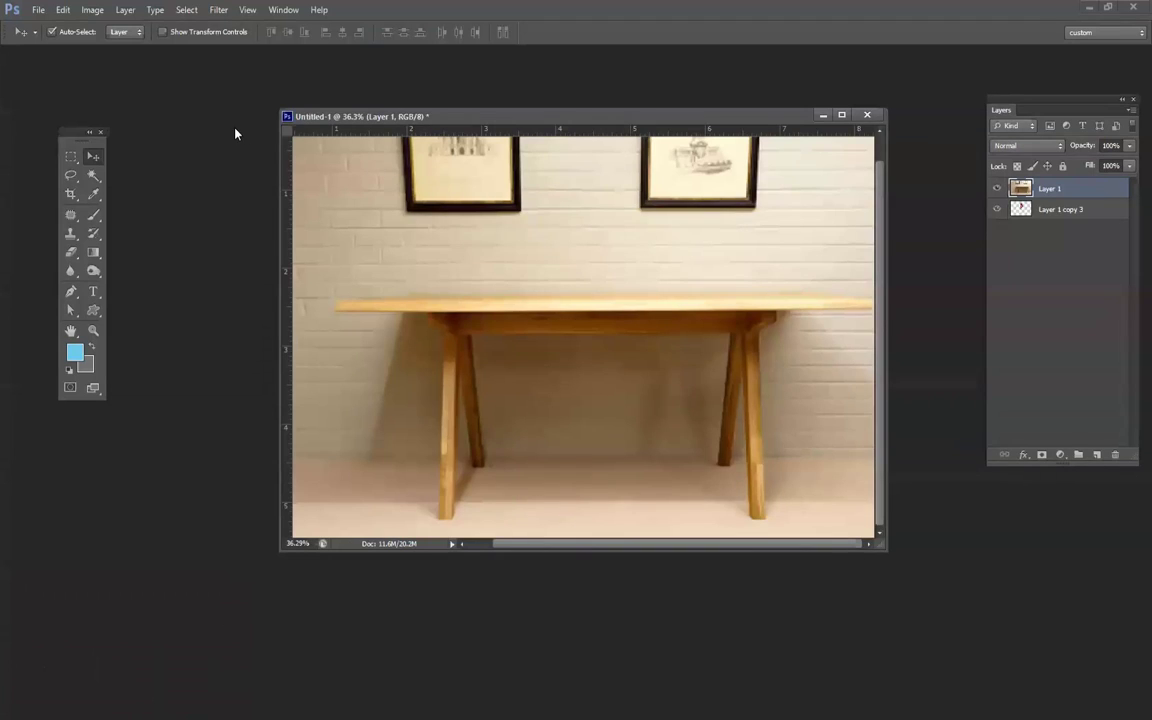
key(ctrl+o)
click(416, 243)
drag(1078, 230, 1095, 429)
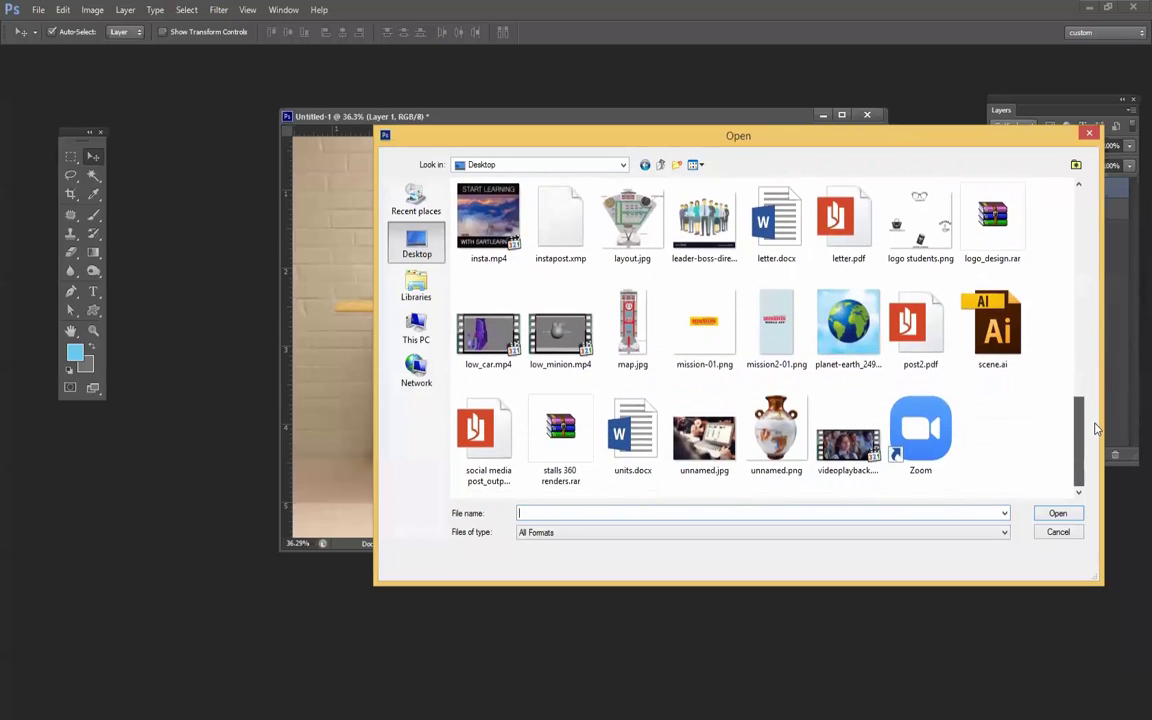
double_click(768, 425)
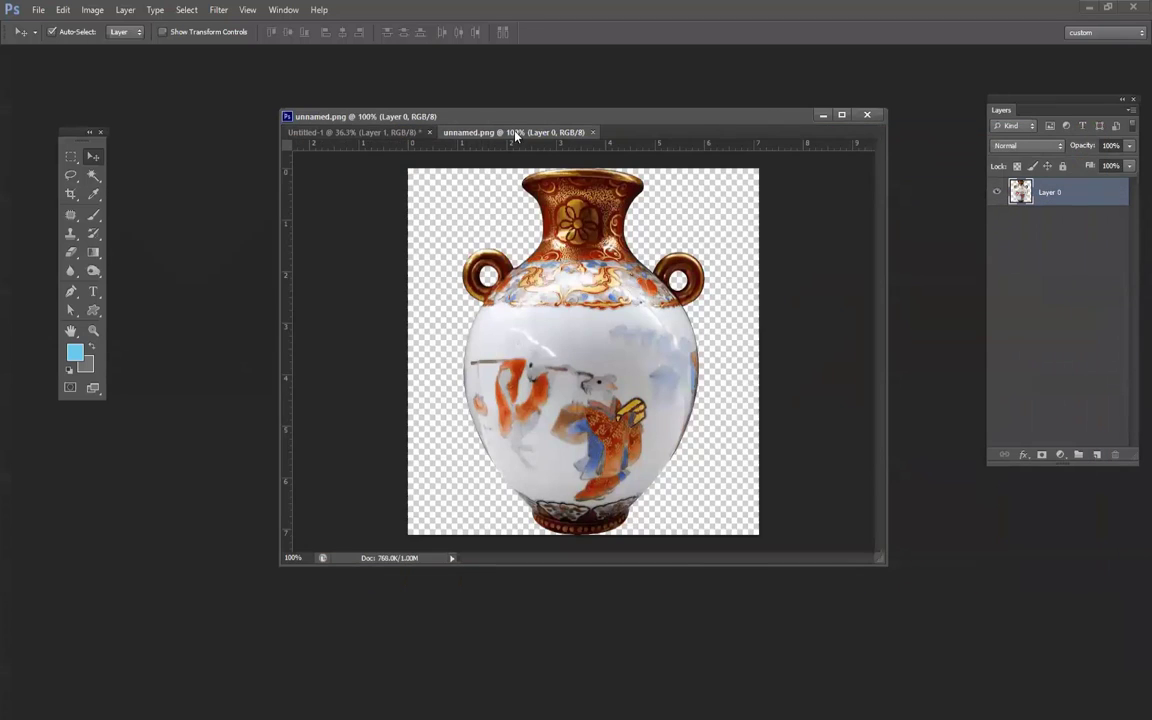
Copy the vase from unnamed.png into the Untitled-1 table document and close the vase file.
drag(516, 136, 563, 325)
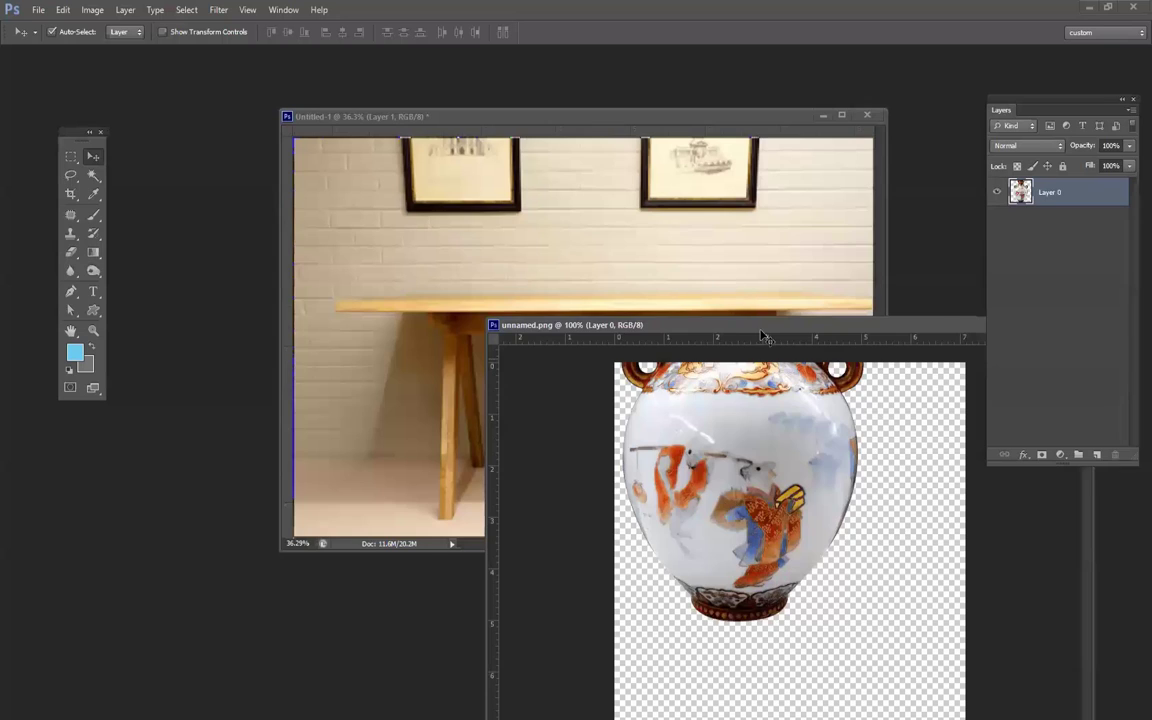
drag(762, 335, 728, 280)
drag(918, 322, 797, 381)
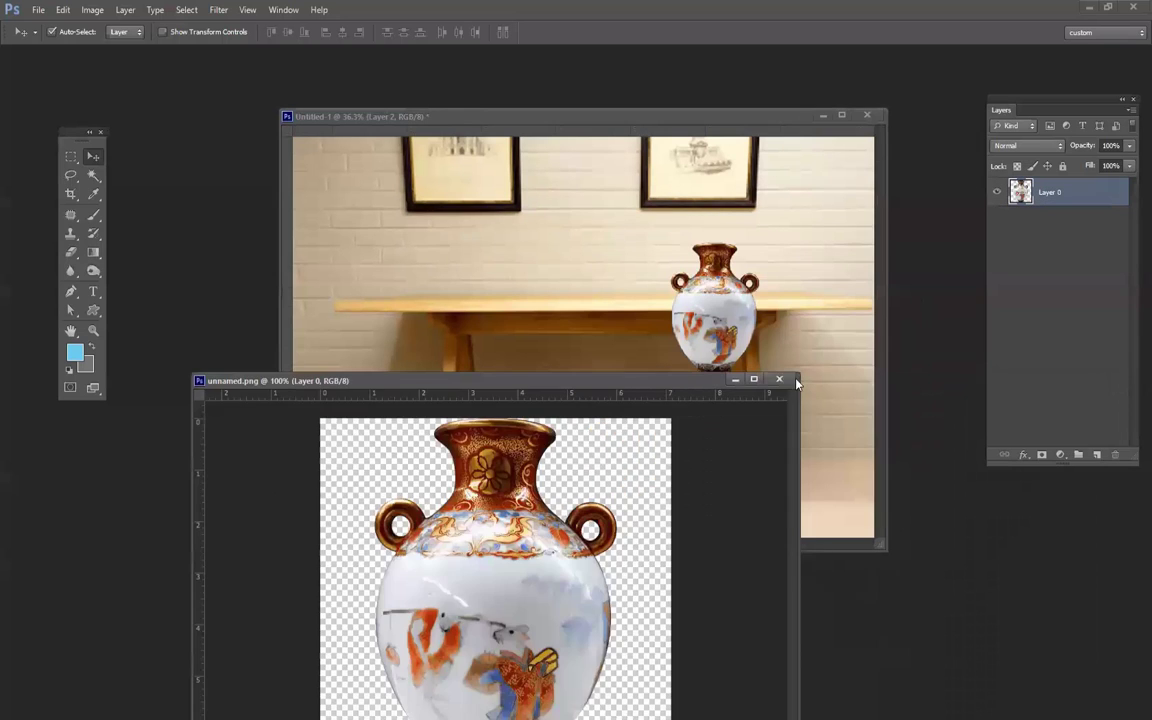
click(780, 379)
Scale the vase down with Free Transform and position it on the tabletop.
drag(725, 290, 626, 216)
mouse_move(717, 326)
mouse_down()
mouse_move(712, 347)
mouse_move(712, 288)
mouse_move(712, 313)
mouse_up()
drag(556, 246, 546, 230)
key(ctrl+t)
drag(646, 166, 622, 195)
drag(604, 255, 602, 301)
key(Return)
Select the vase's base with a rectangular marquee, squash its height to about 51.79% with Free Transform, and deselect.
scroll(598, 285, up, 5)
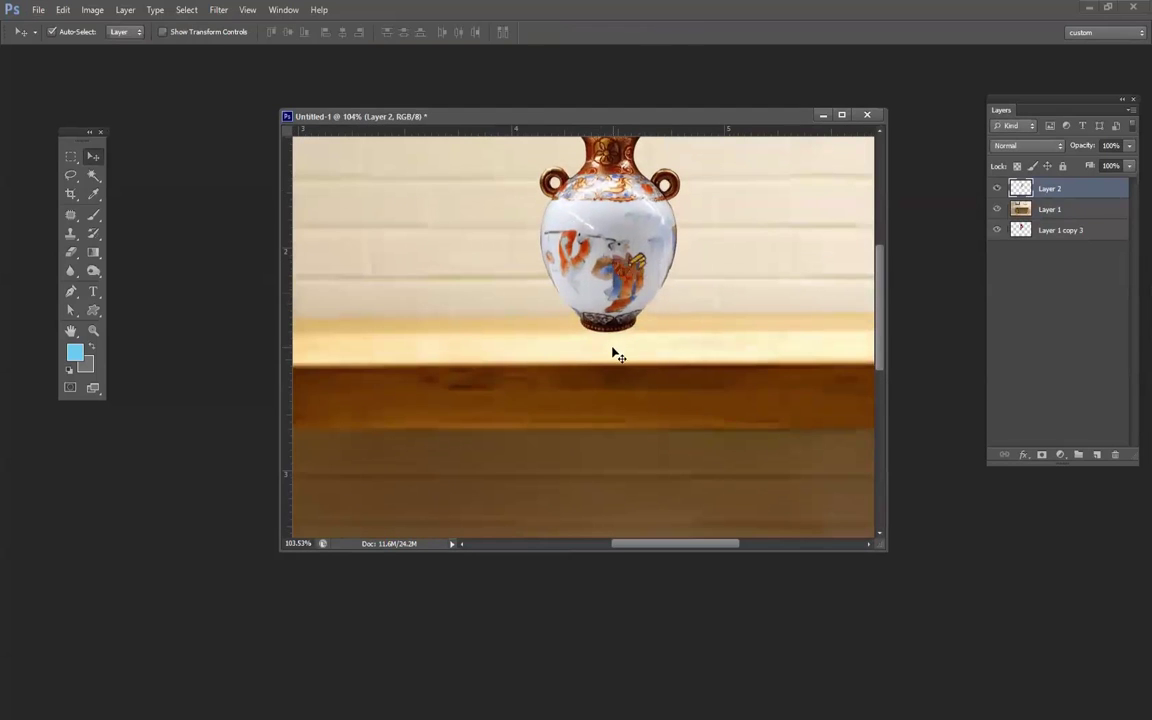
click(72, 158)
drag(562, 318, 622, 343)
key(ctrl+t)
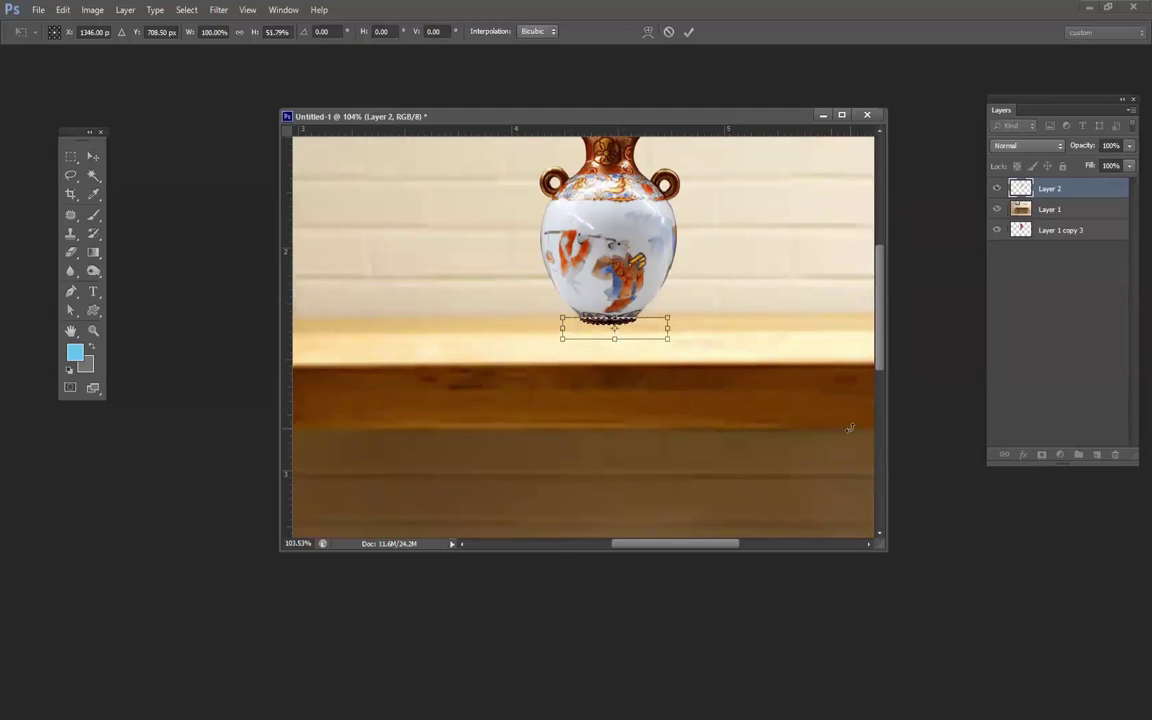
key(Return)
key(ctrl+d)
Shift the vase slightly to the left along the tabletop.
scroll(681, 244, down, 3)
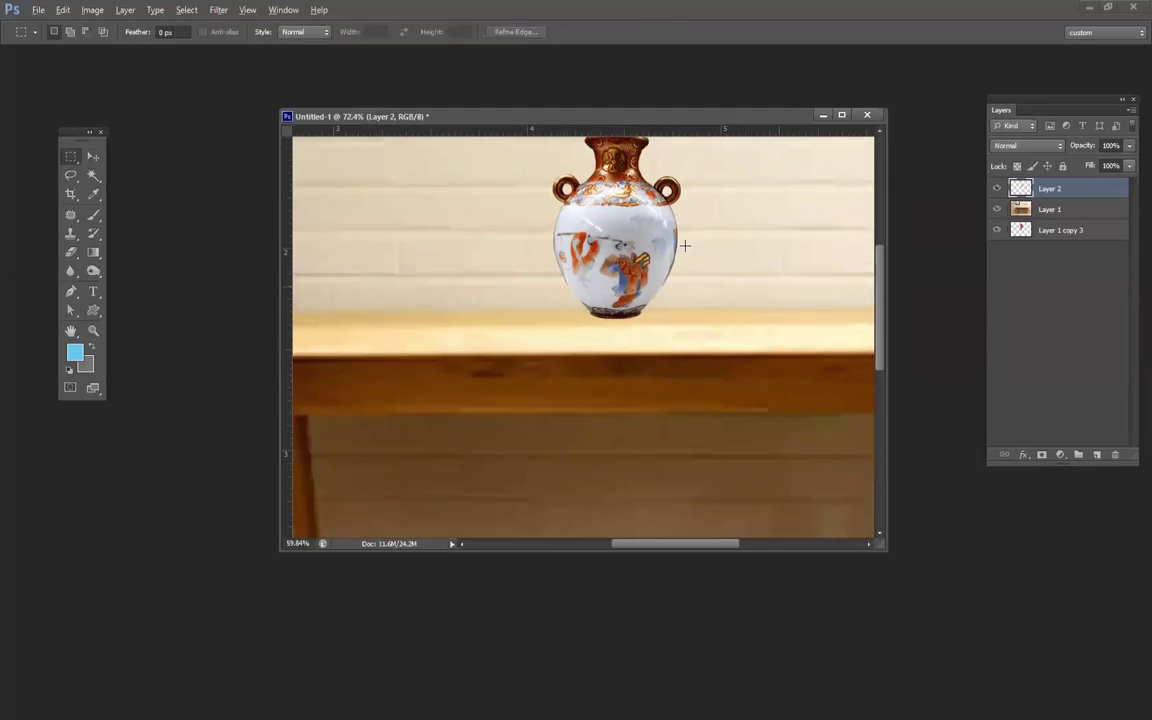
scroll(640, 300, down, 1)
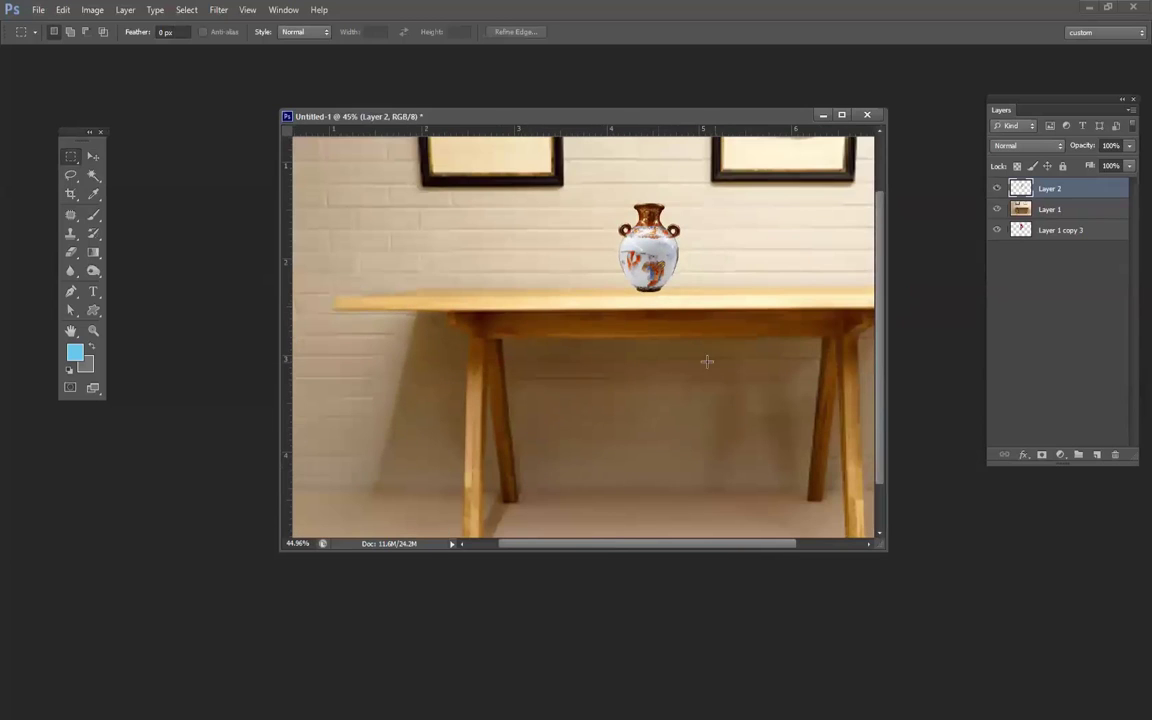
key(v)
drag(663, 278, 655, 276)
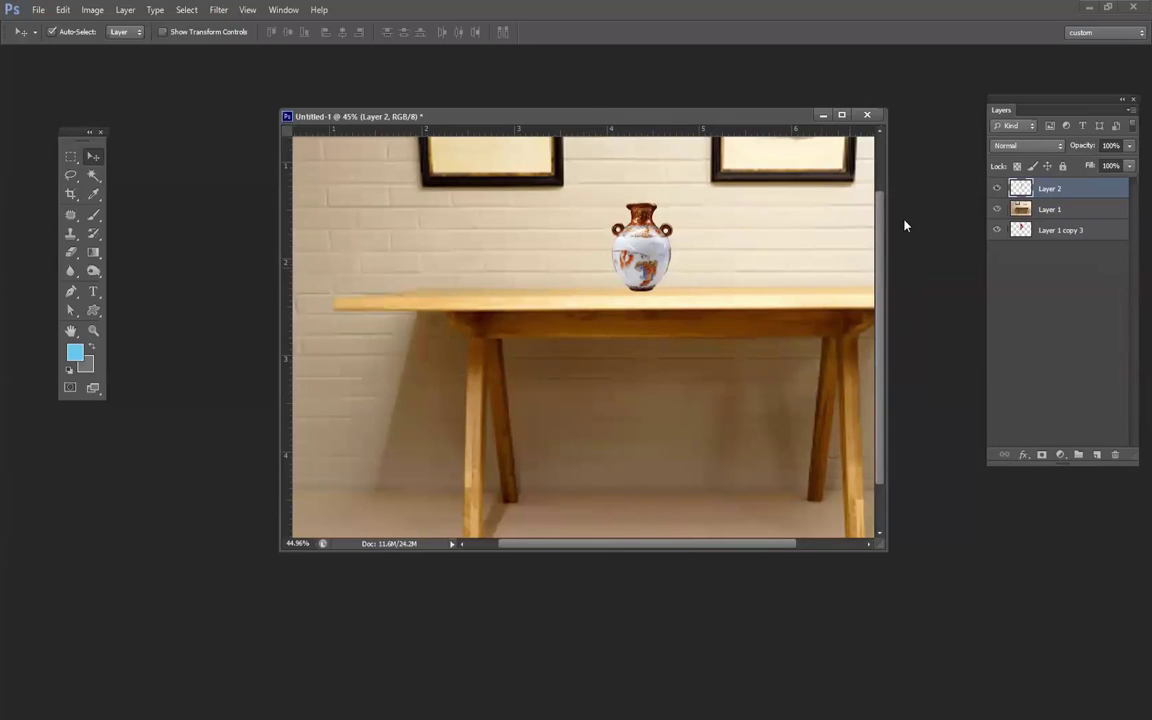
Move the roses layer, Layer 1 copy 3, to the top of the layer stack.
shift+click(1043, 209)
click(1066, 232)
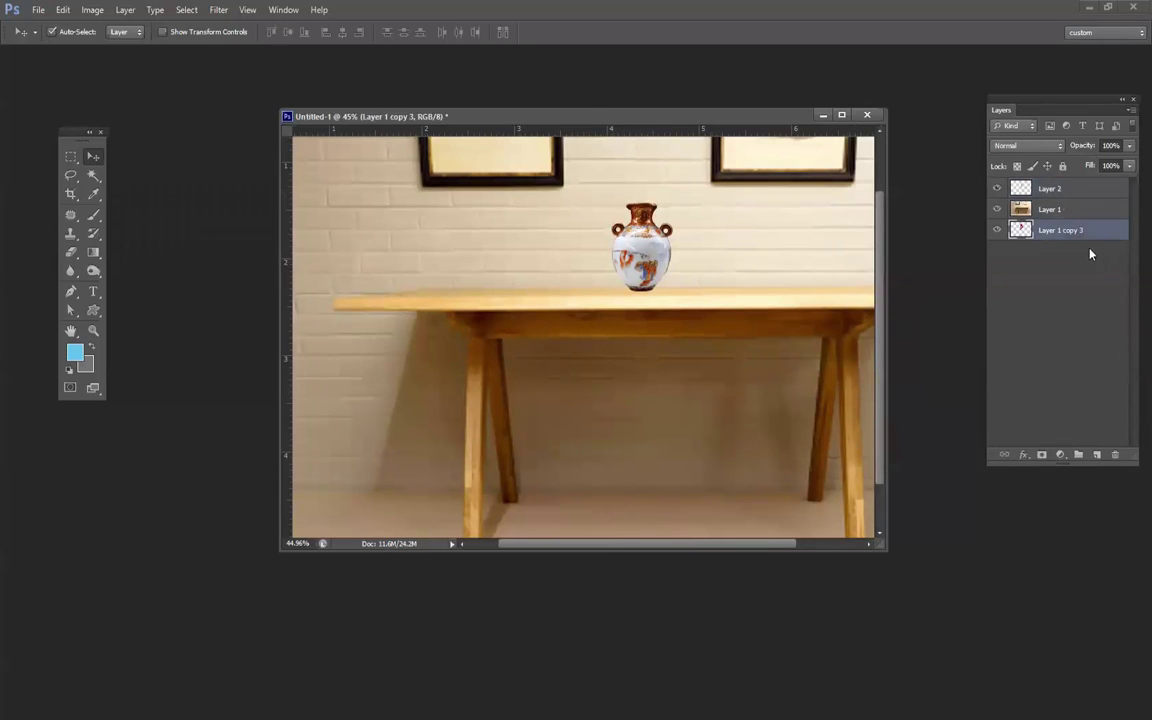
drag(1068, 234, 1067, 185)
Scale the roses to about 43% with Free Transform and place their stems in the vase's mouth.
drag(648, 252, 654, 162)
key(ctrl+t)
drag(706, 333, 674, 252)
drag(667, 176, 662, 200)
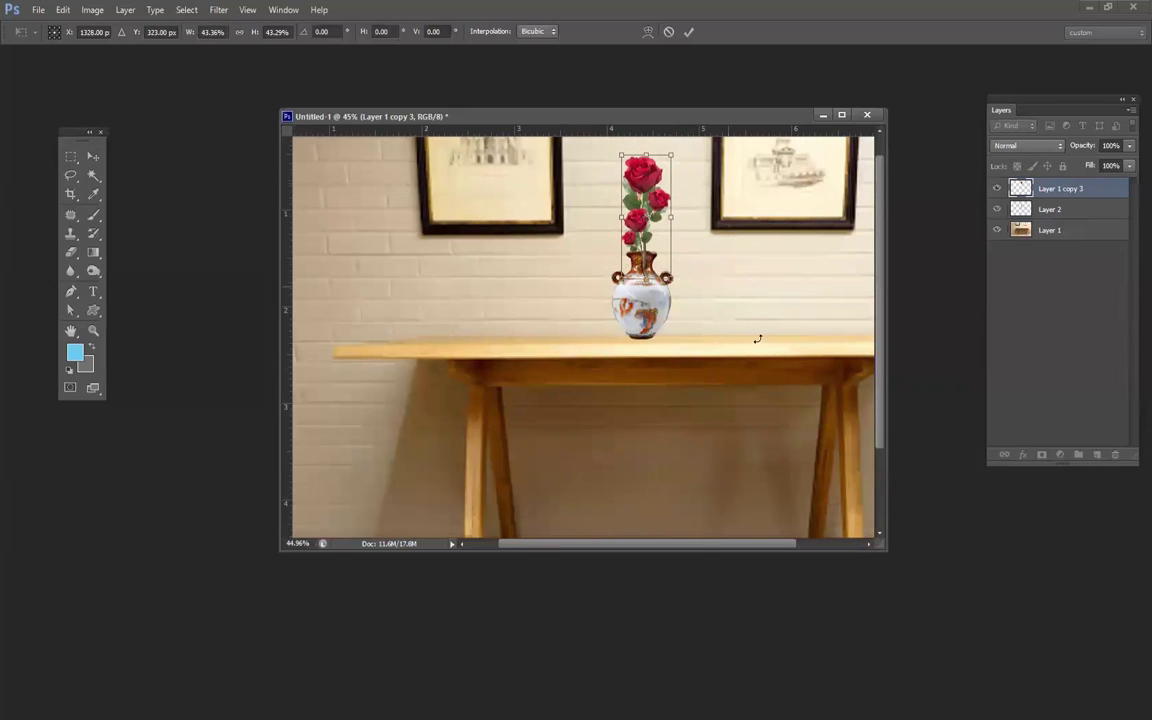
key(Return)
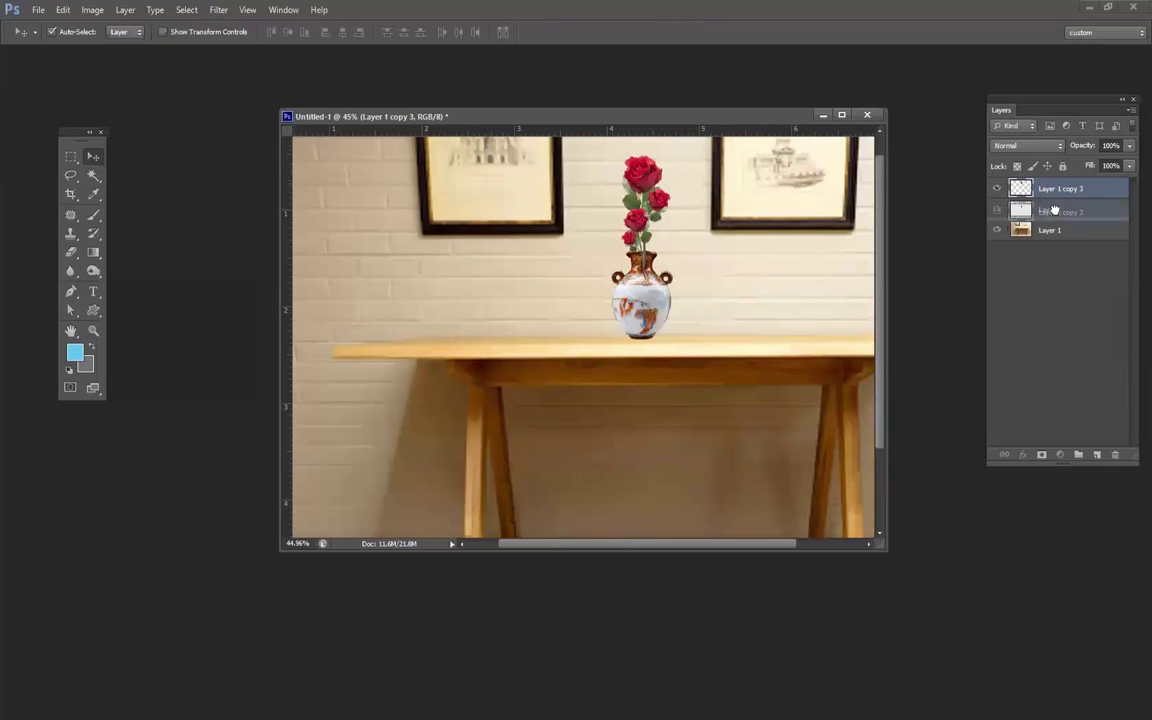
Place the roses layer beneath the vase layer and merge the two layers.
key(ctrl+bracketleft)
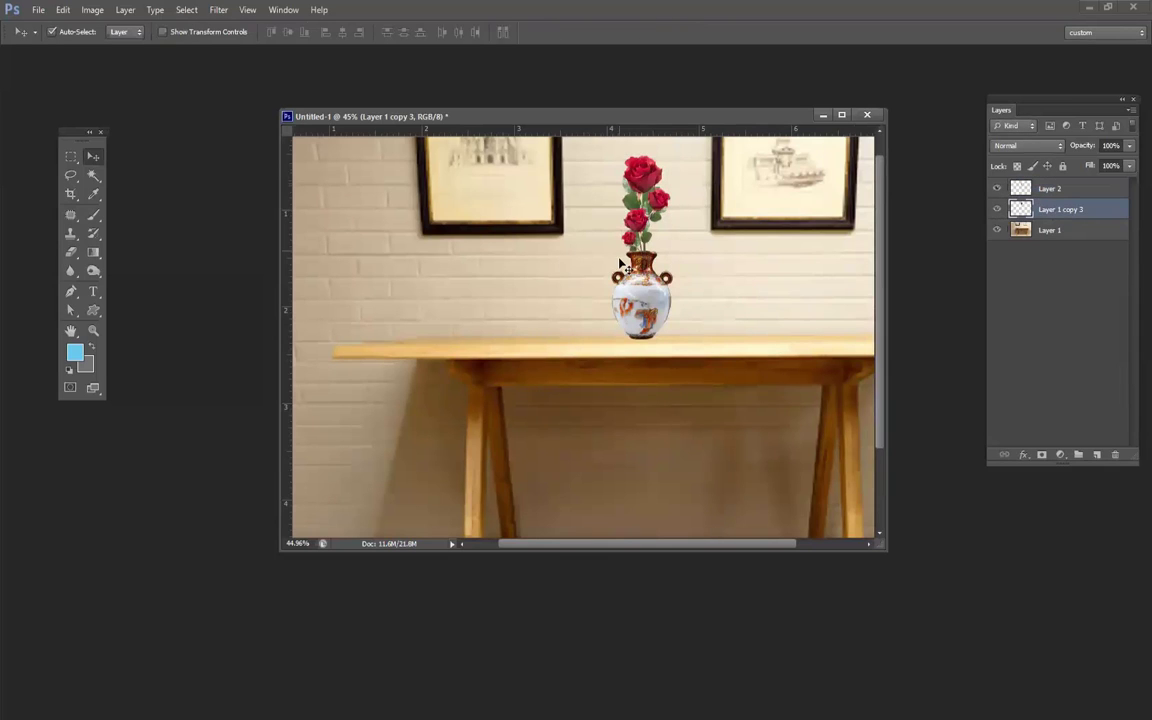
shift+click(1047, 188)
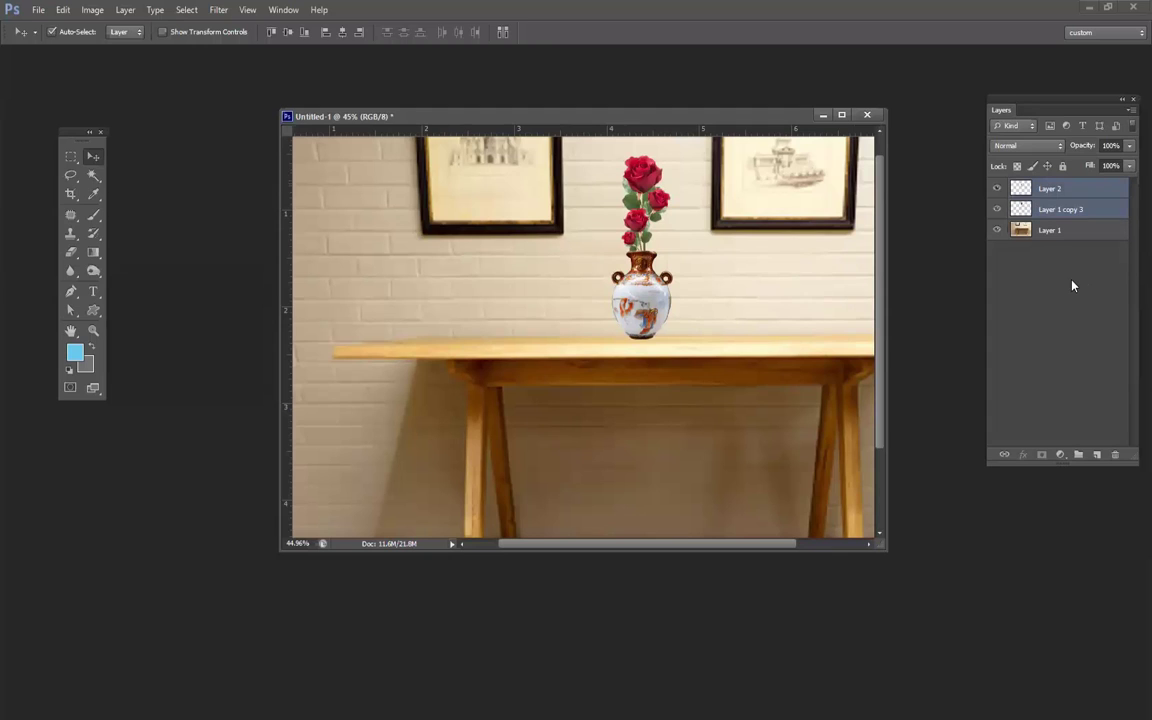
key(ctrl+e)
Move the merged vase with roses left along the table and duplicate its layer.
drag(641, 373, 586, 316)
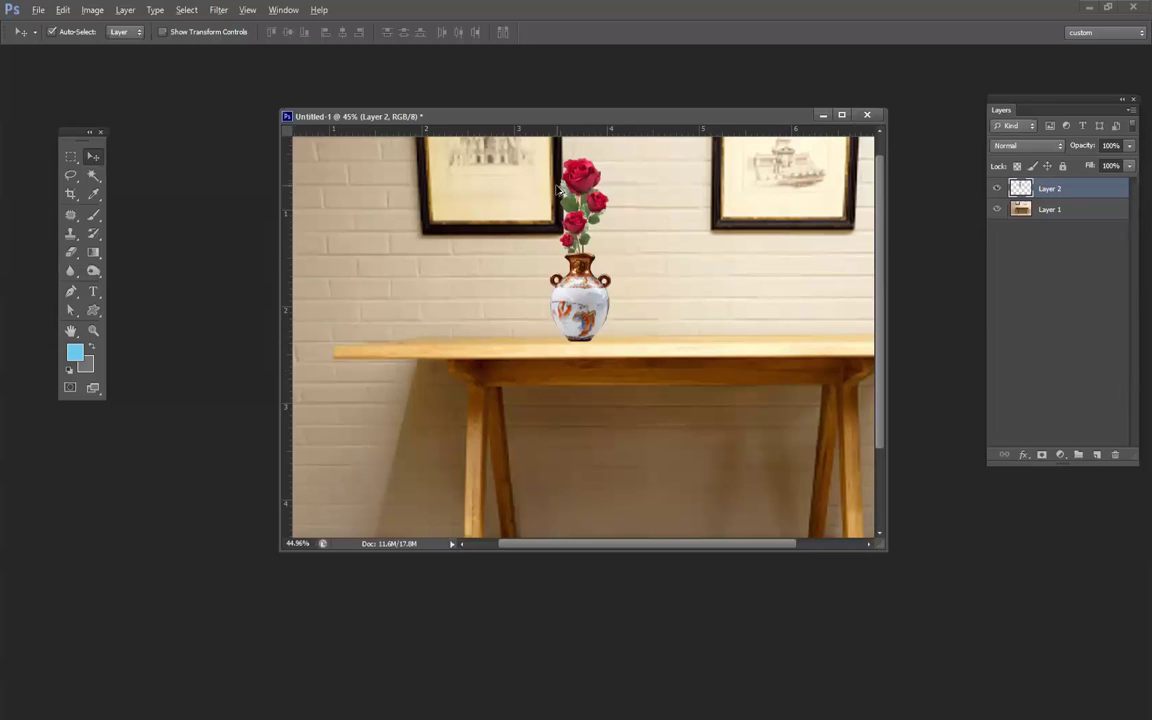
scroll(558, 188, up, 2)
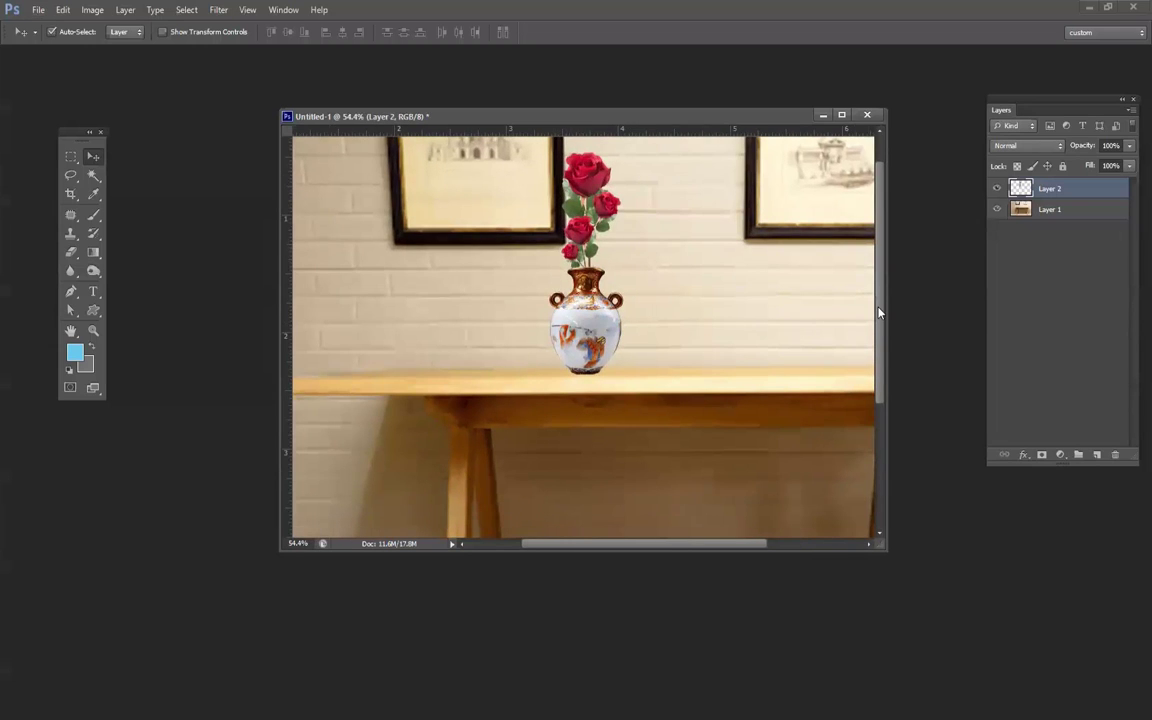
key(ctrl+j)
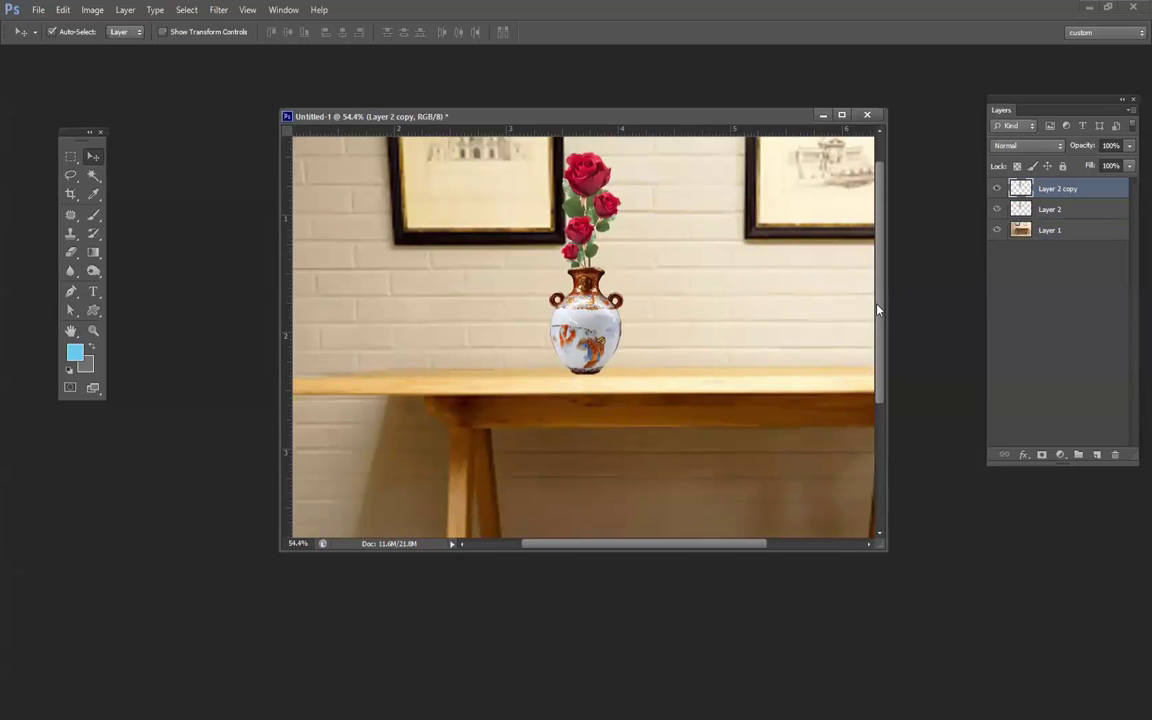
Try a Hue/Saturation adjustment with hue +26 and lightness -3 on the duplicated vase layer, and cancel it.
key(ctrl+u)
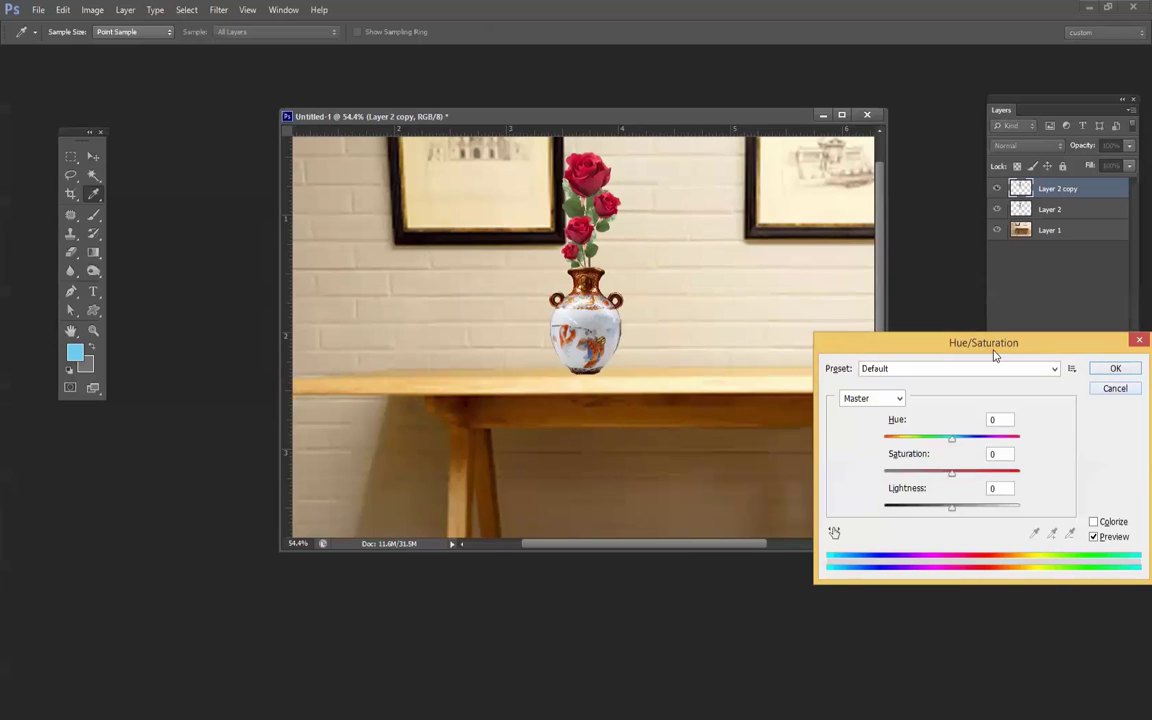
drag(855, 338, 565, 248)
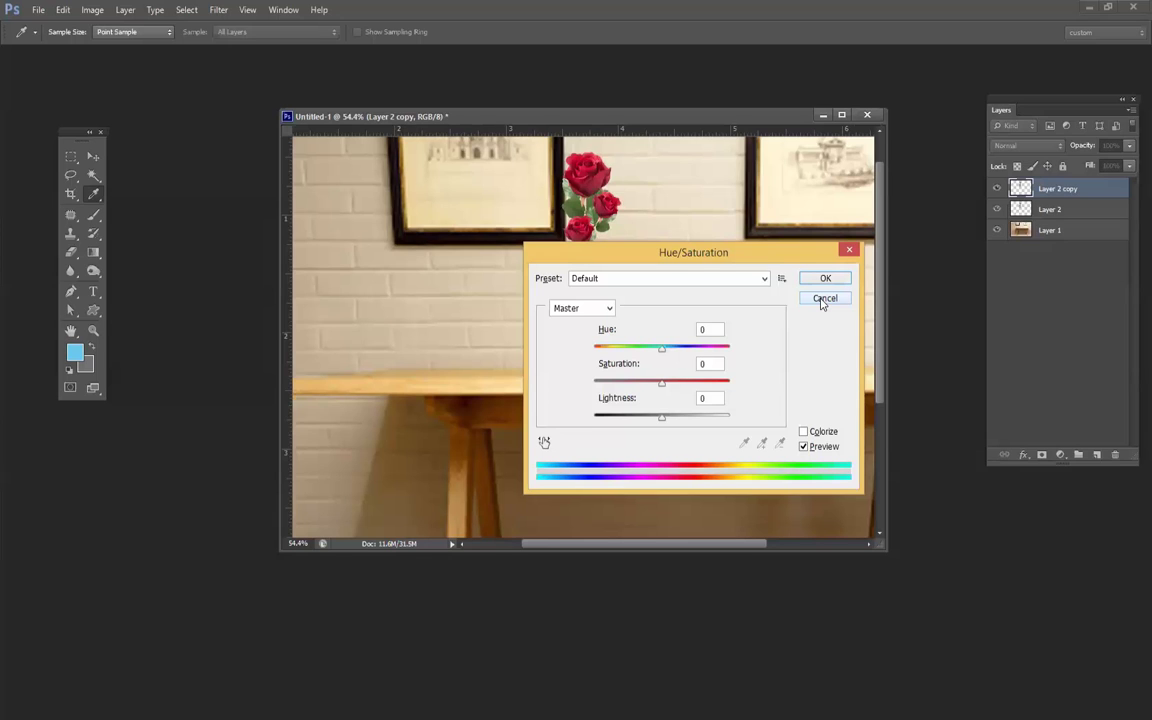
drag(714, 267, 821, 289)
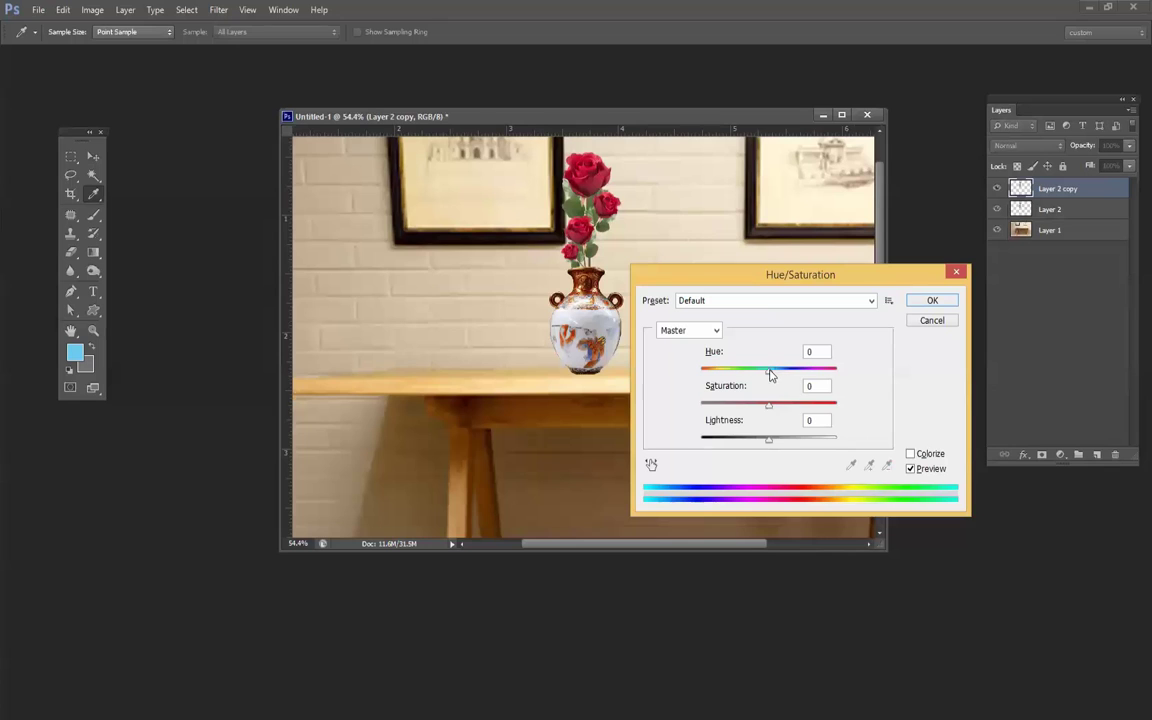
drag(768, 375, 769, 432)
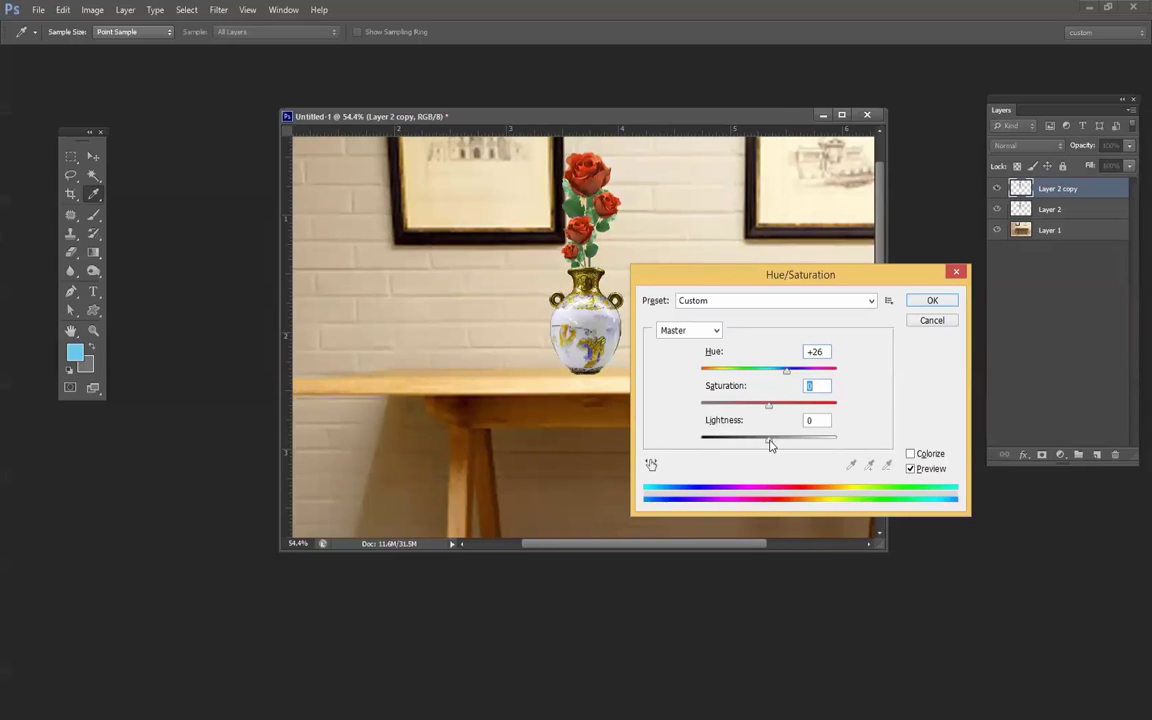
mouse_move(769, 448)
mouse_down()
mouse_move(756, 452)
mouse_move(805, 447)
mouse_move(762, 451)
mouse_move(787, 463)
mouse_move(761, 463)
mouse_move(790, 466)
mouse_move(768, 472)
mouse_up()
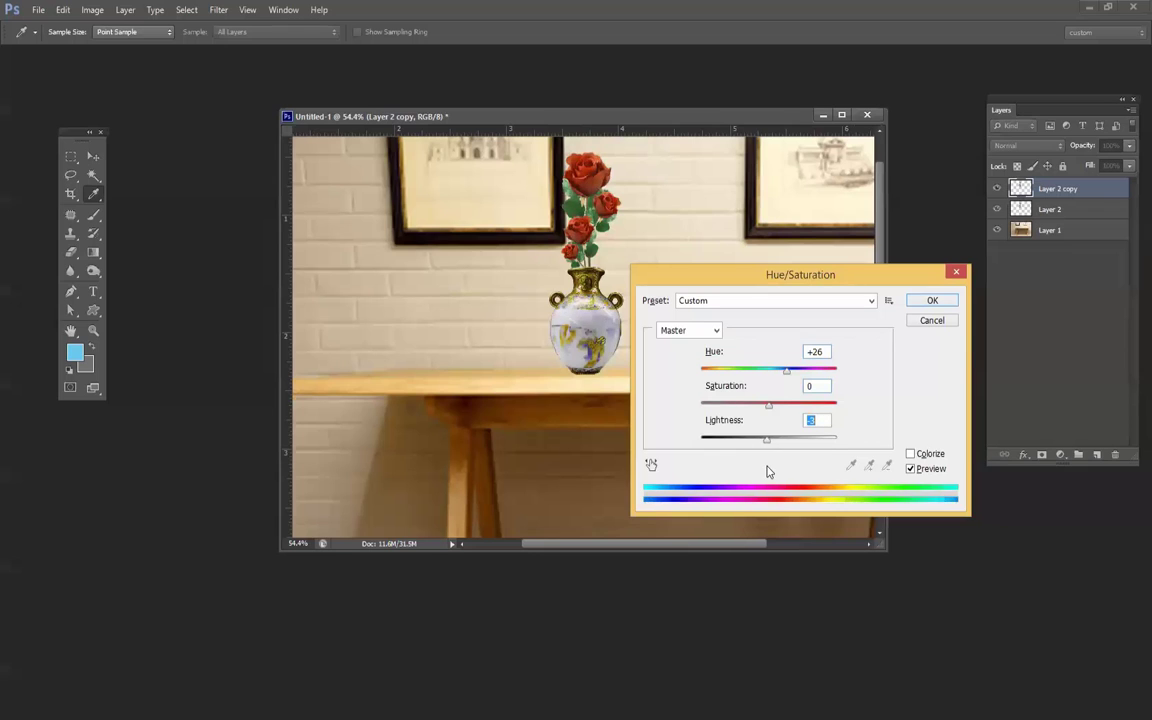
click(932, 320)
key(v)
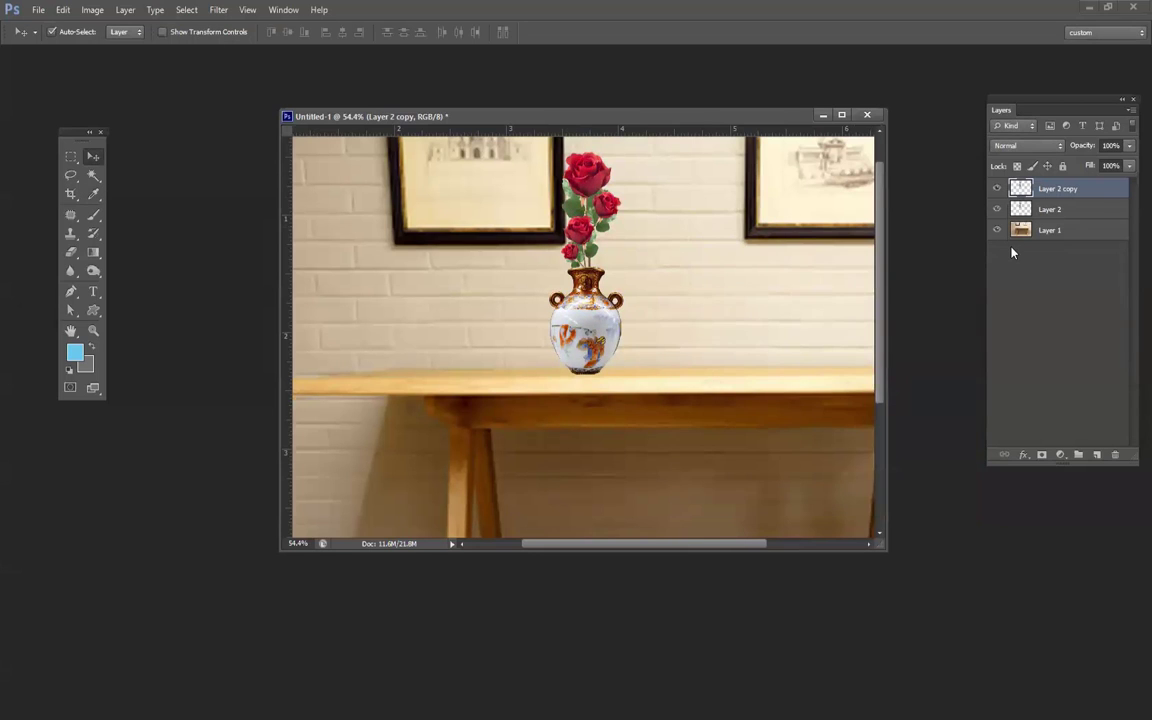
Turn the duplicated vase layer solid black with Hue/Saturation by setting the lightness to -100.
key(ctrl+u)
drag(768, 440, 698, 455)
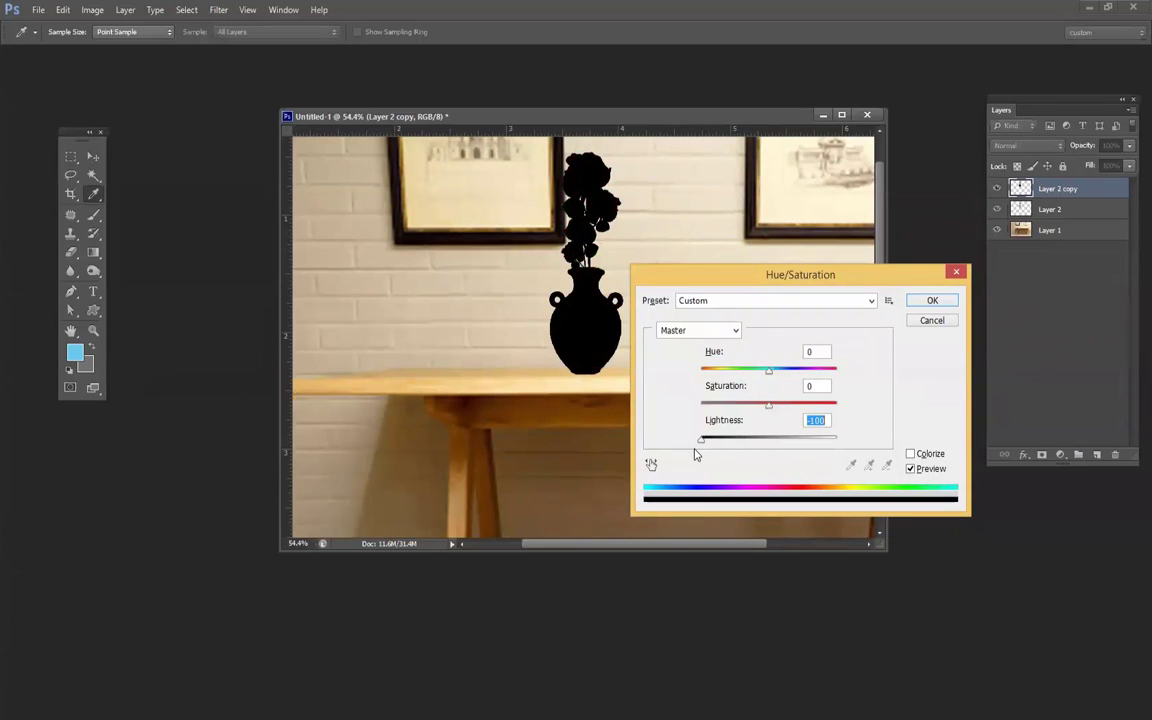
click(930, 300)
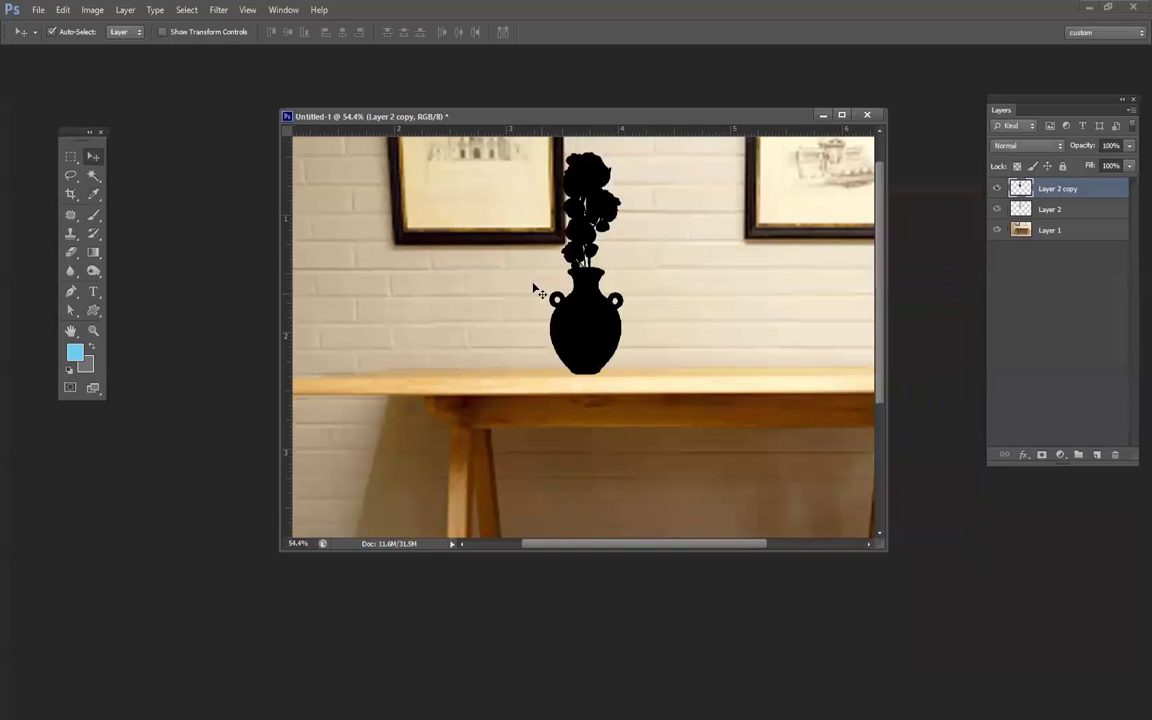
Place the black vase copy beneath the vase layer and skew its upper end to the right with Free Transform as a cast shadow.
drag(1039, 195, 1040, 218)
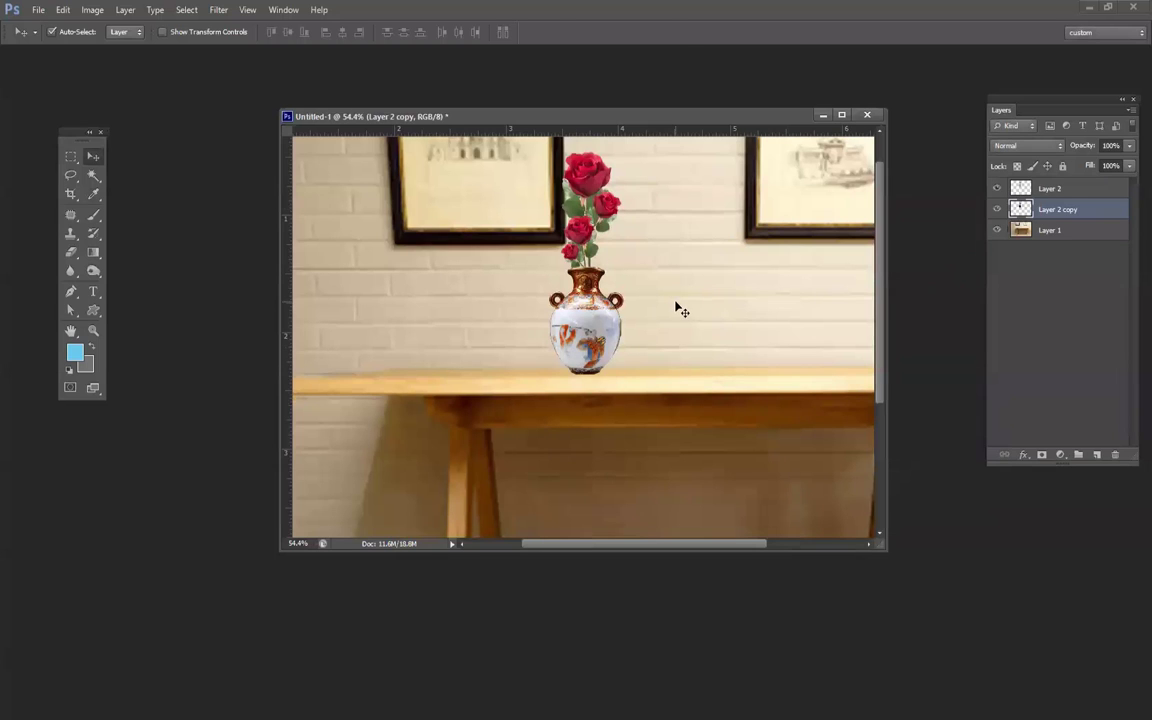
key(ctrl+t)
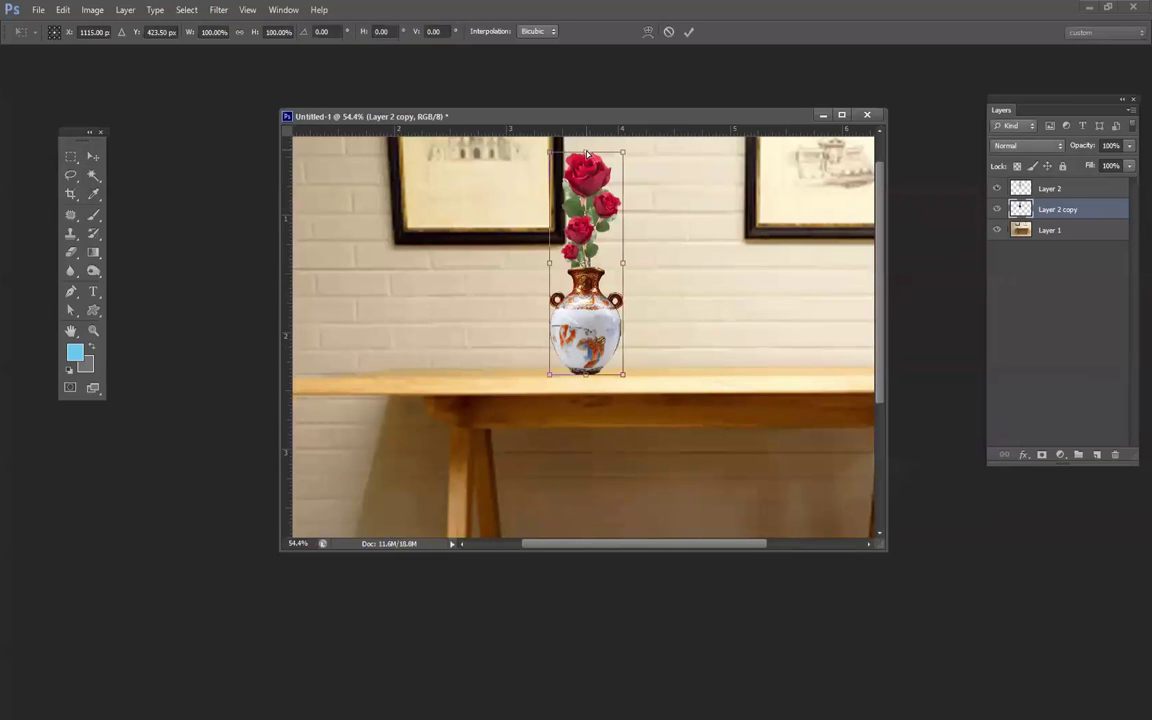
drag(588, 152, 648, 171)
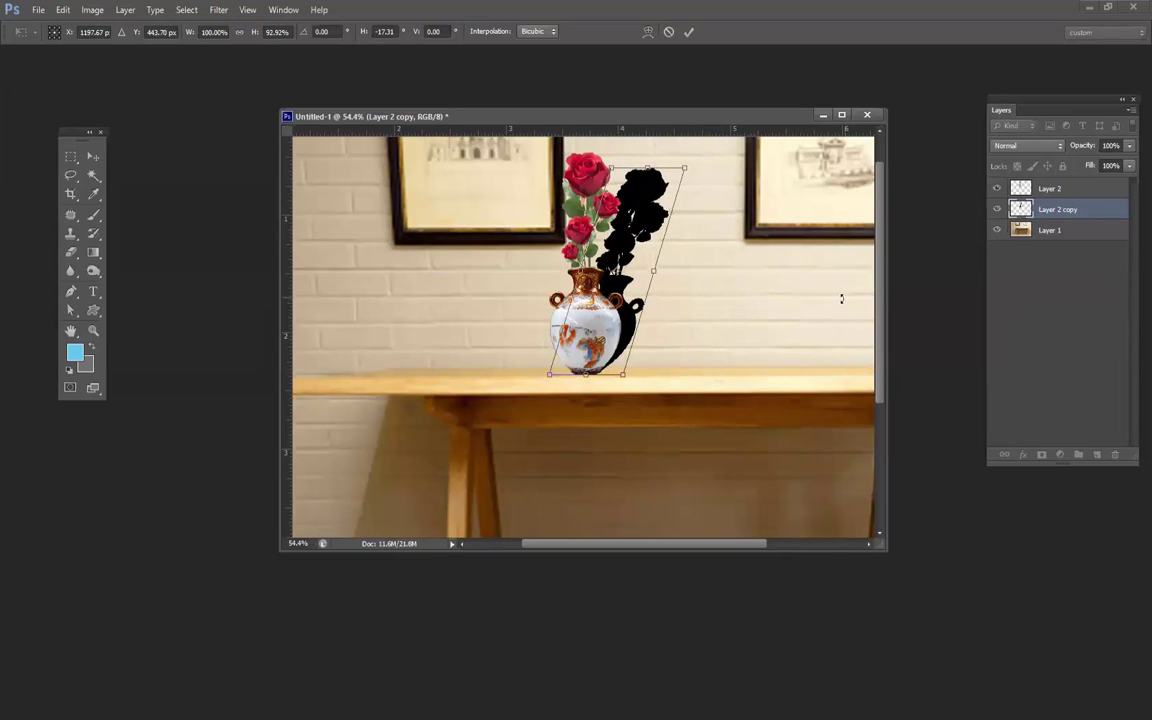
key(Return)
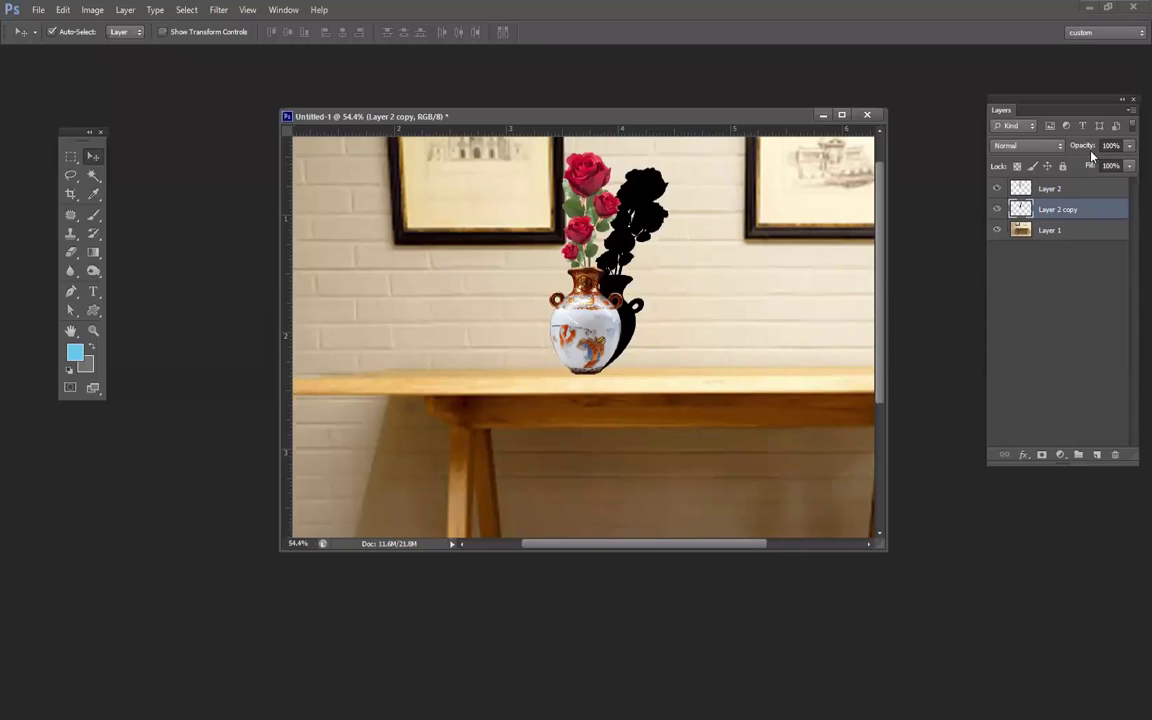
Lower the black shadow layer's opacity to 25% and soften its edges with a Gaussian Blur.
drag(1087, 150, 1035, 152)
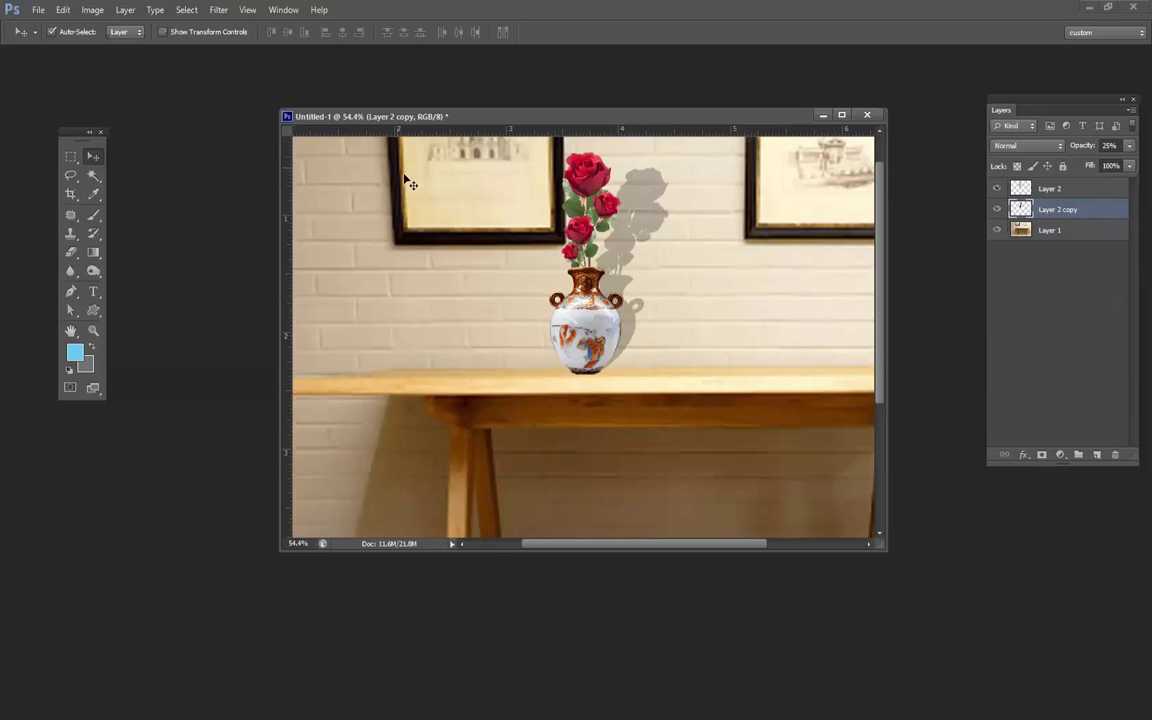
click(218, 10)
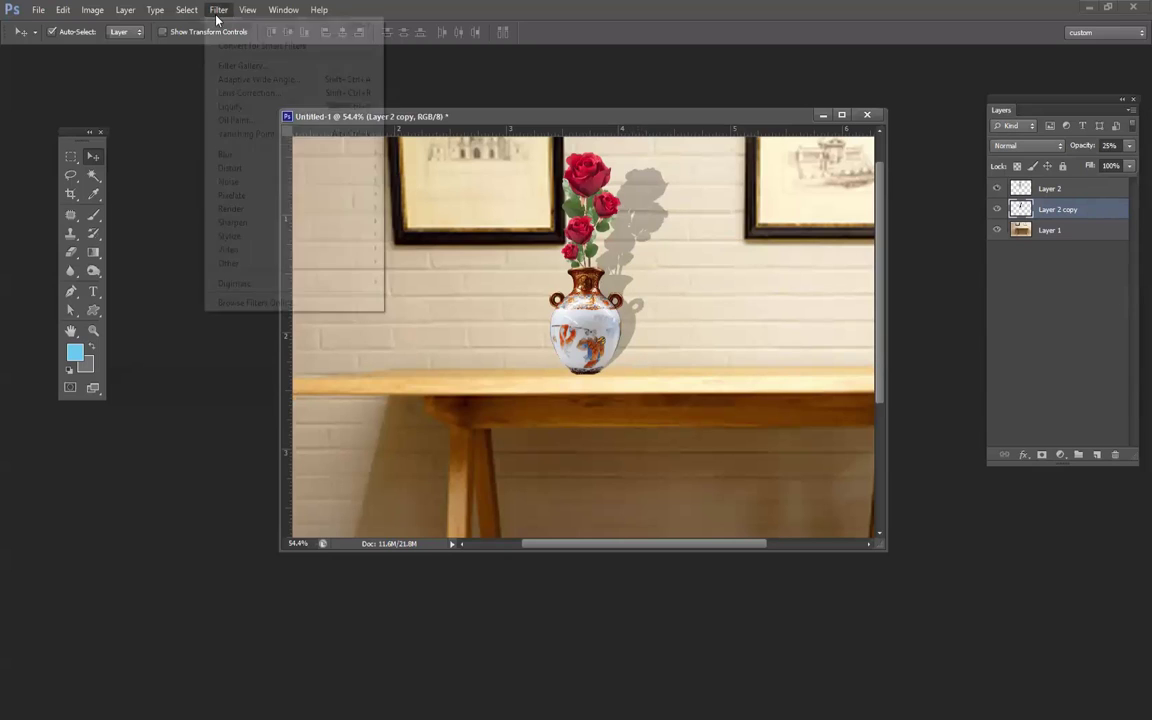
mouse_move(275, 158)
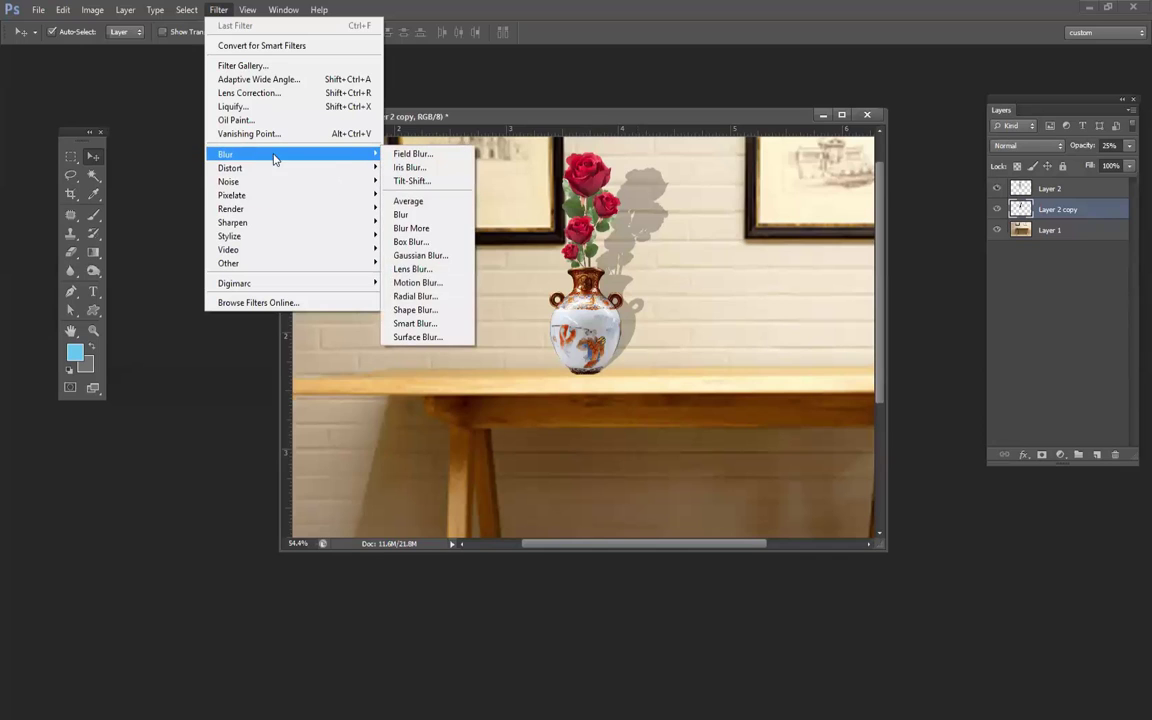
click(420, 256)
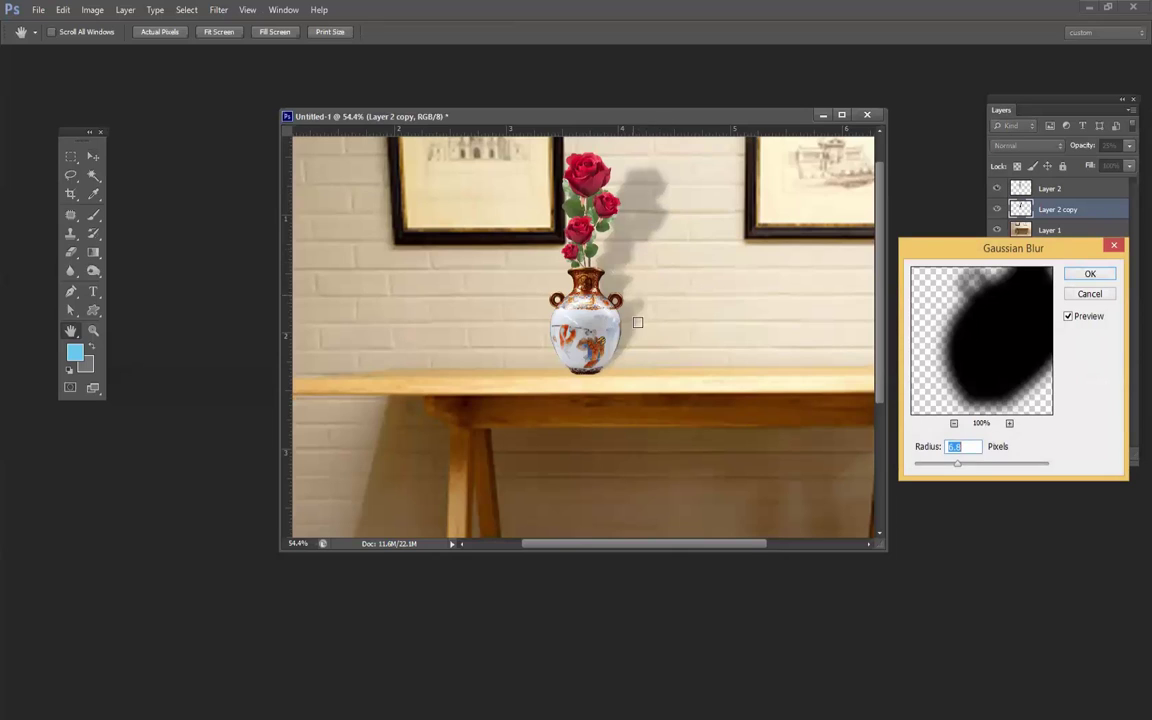
click(973, 465)
drag(969, 465, 959, 467)
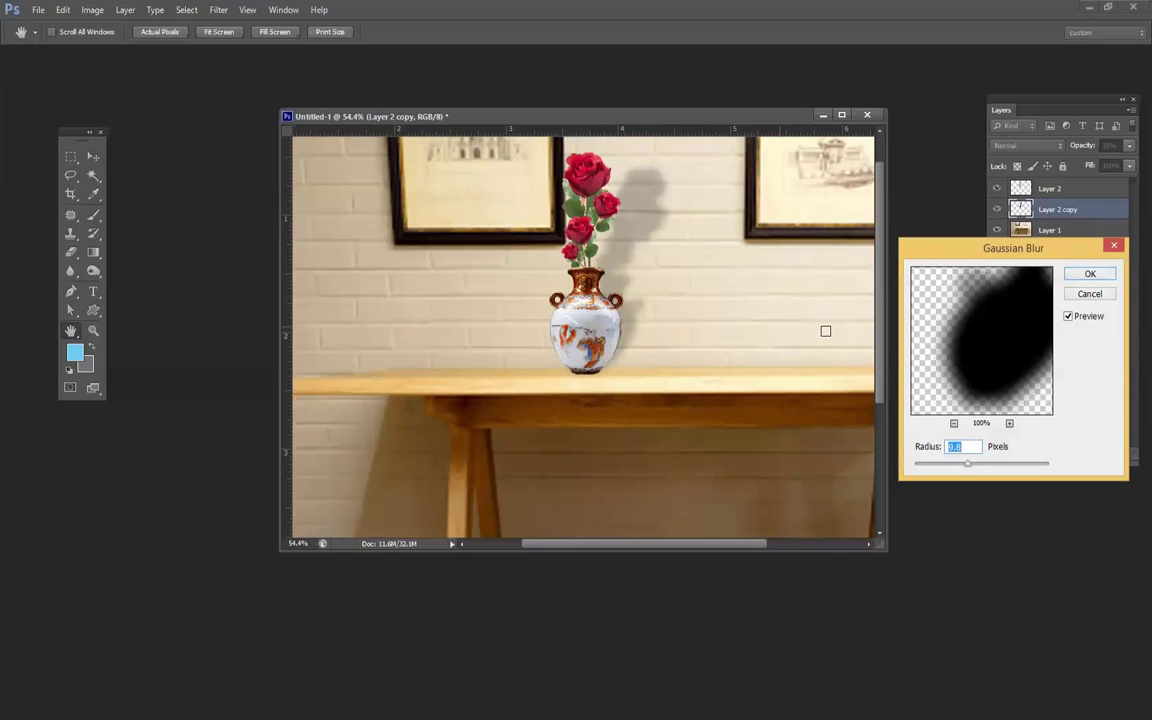
mouse_move(969, 465)
mouse_down()
mouse_move(982, 470)
mouse_move(957, 470)
mouse_up()
click(1090, 274)
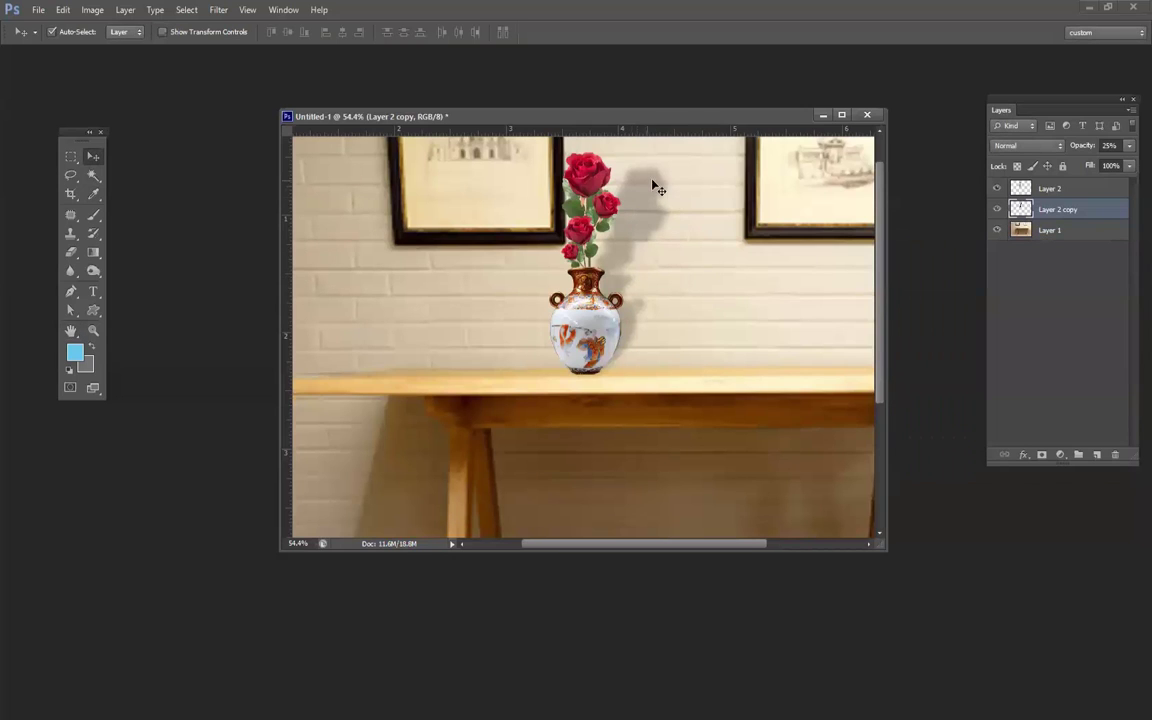
Skew the blurred shadow's upper end back toward the roses, stretching its height to about 104%.
key(ctrl+t)
drag(616, 165, 576, 150)
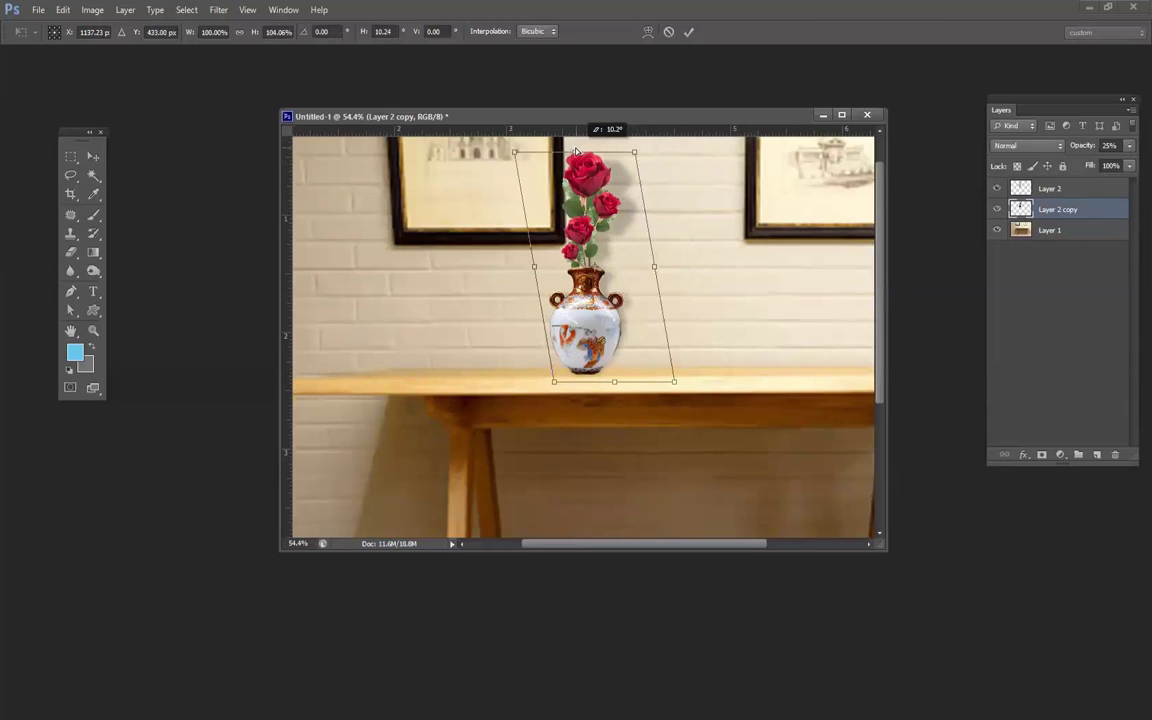
key(Return)
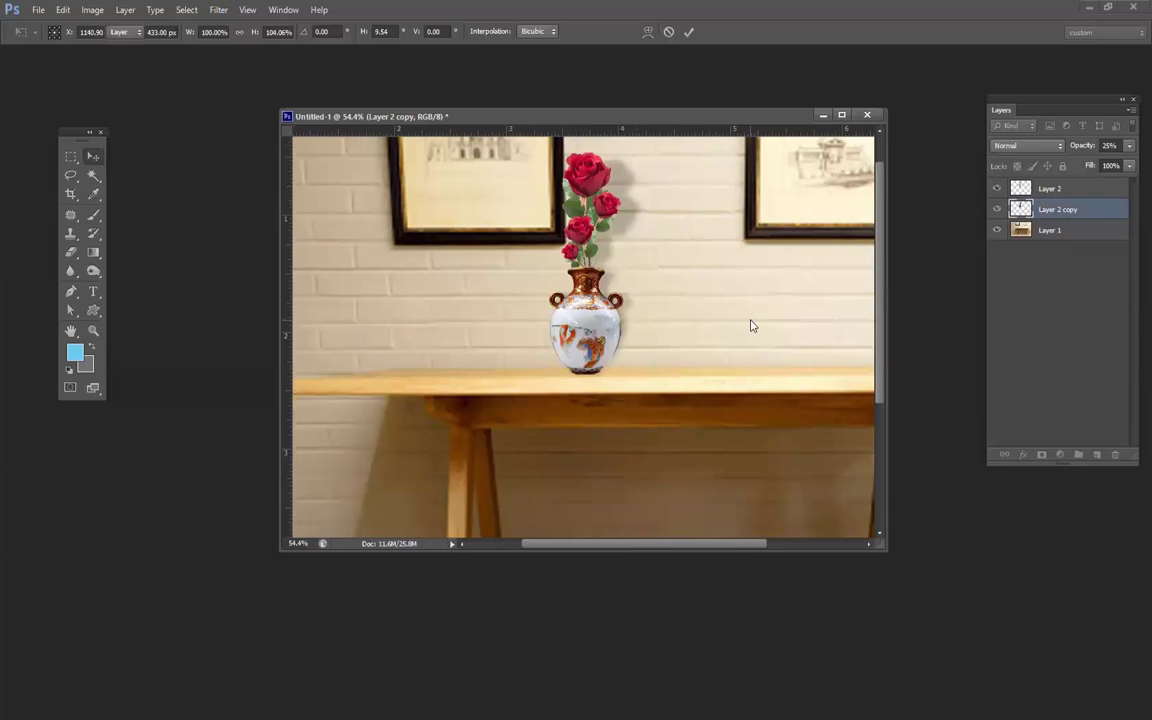
Crop the image to a roughly square area around the vase of roses and the tabletop, excluding the transparent strip.
key(ctrl+0)
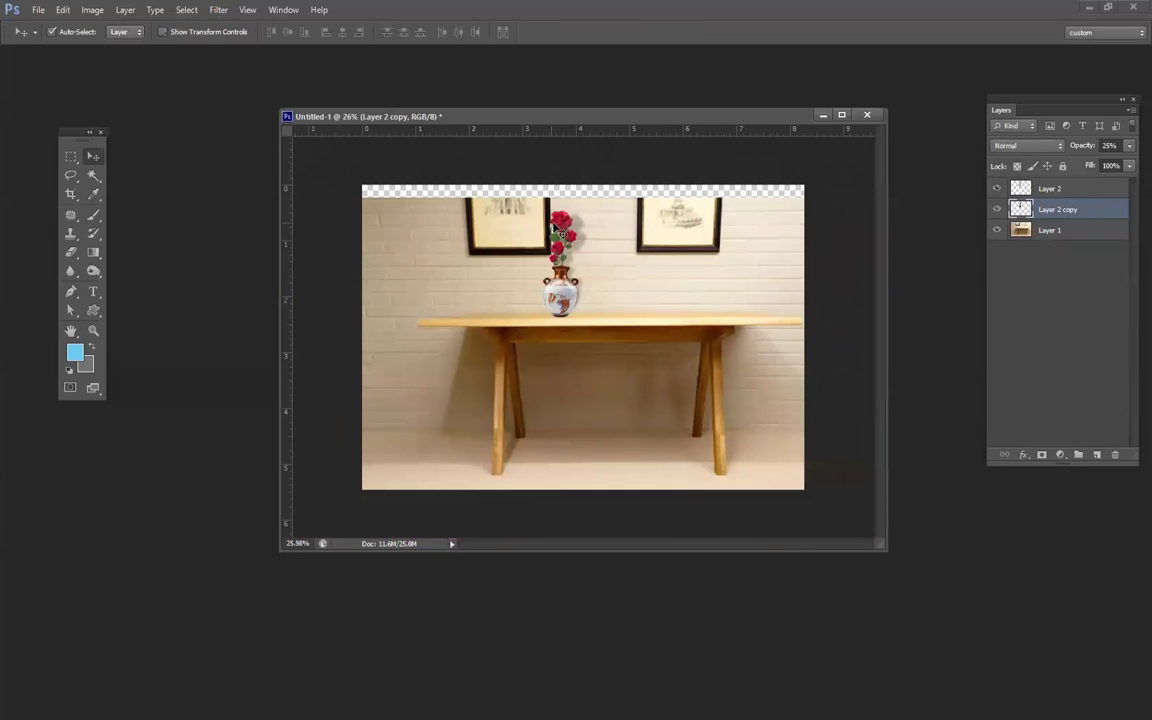
scroll(607, 350, up, 1)
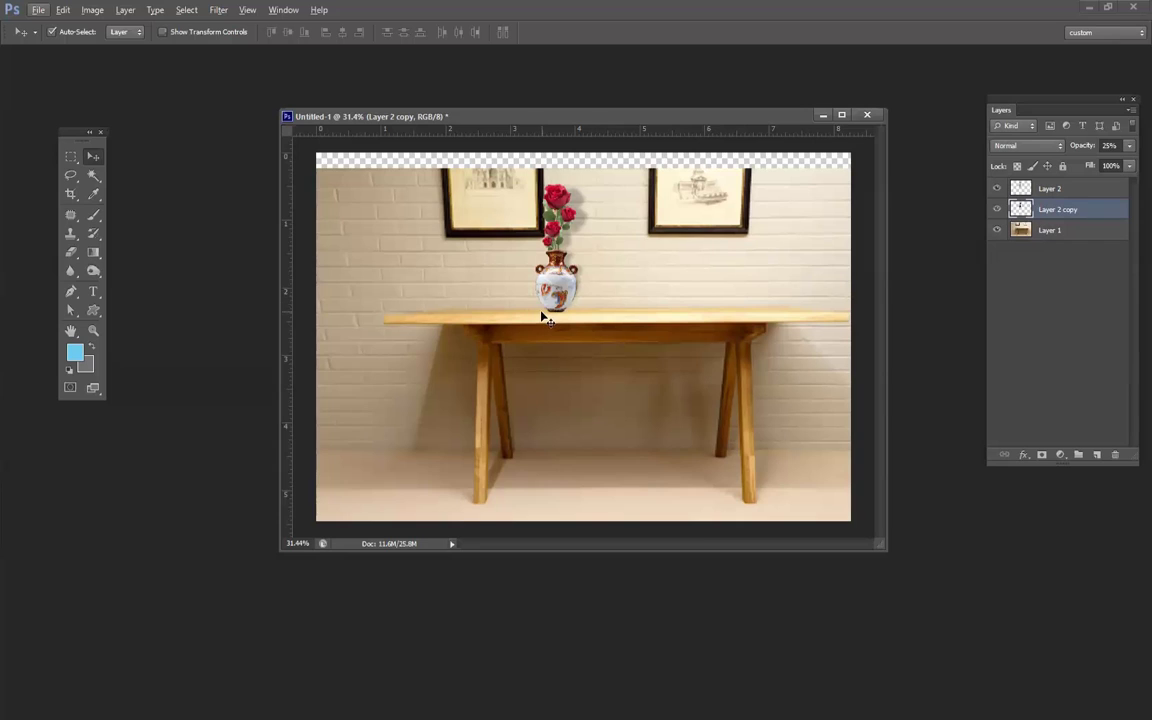
drag(554, 281, 572, 292)
key(c)
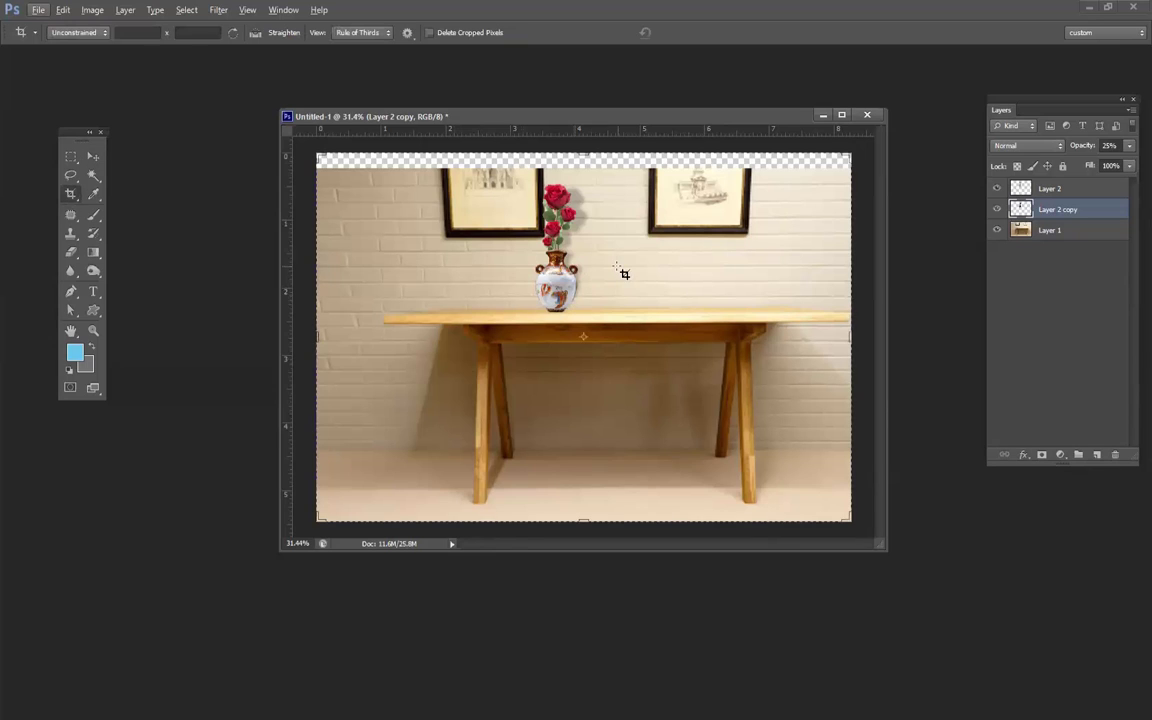
right_click(71, 196)
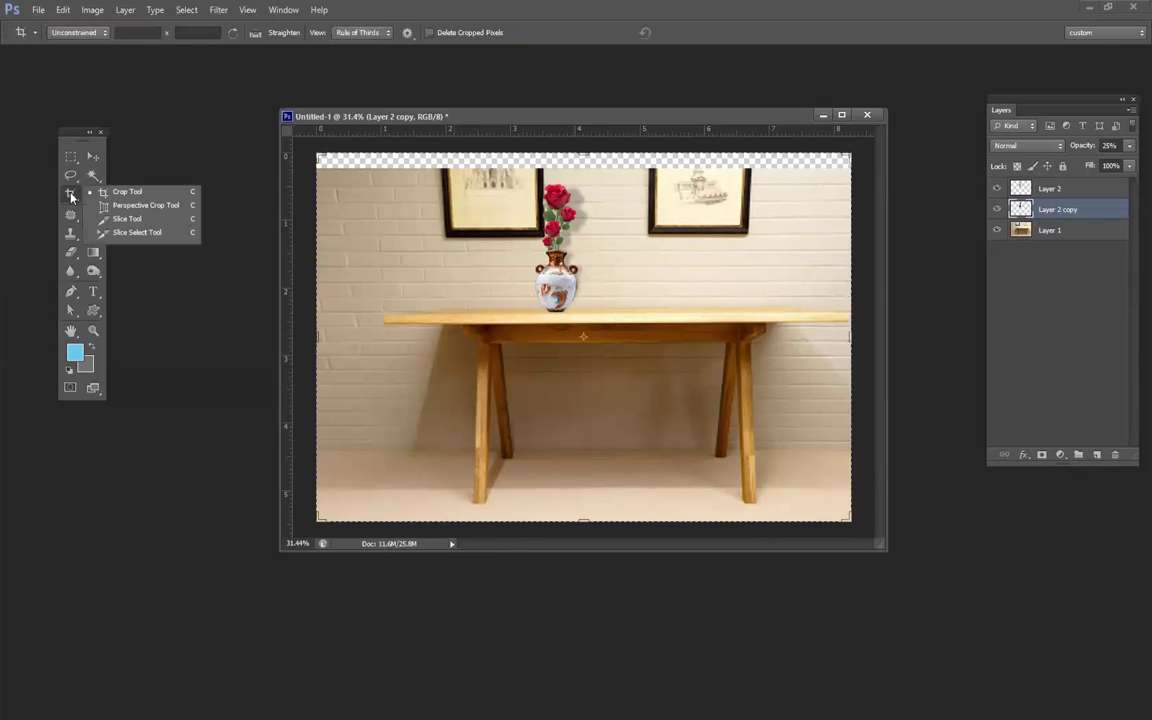
click(120, 193)
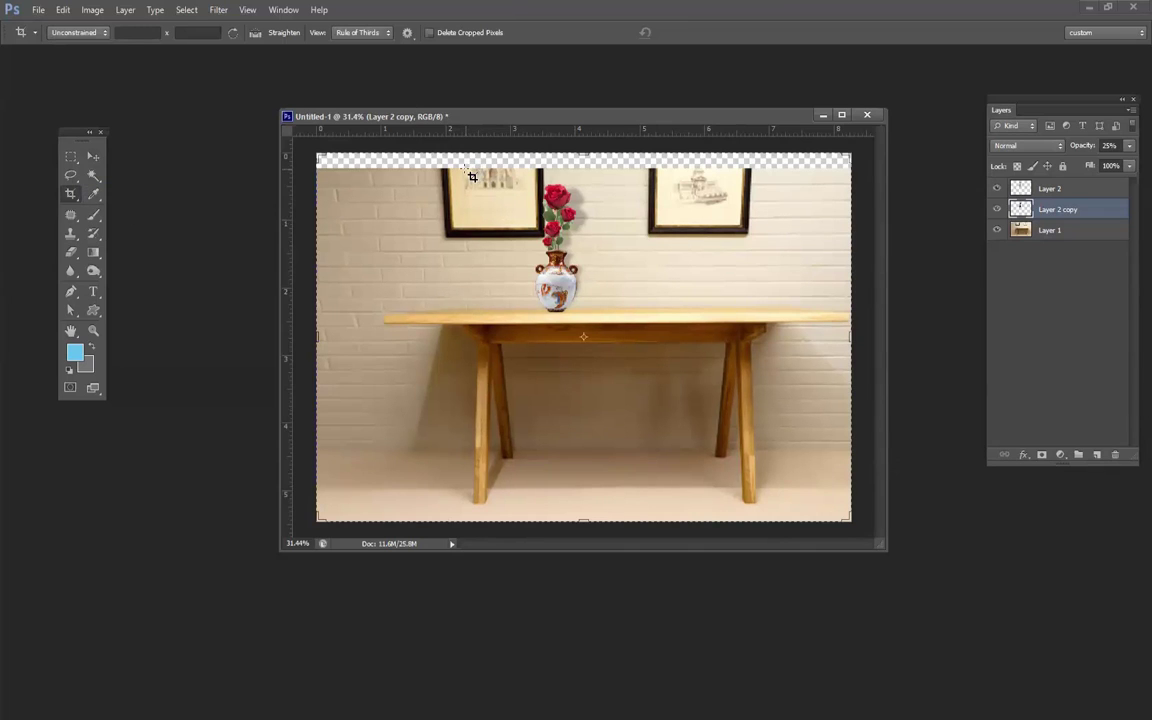
mouse_move(466, 169)
mouse_down()
mouse_move(528, 292)
mouse_move(595, 360)
mouse_move(665, 375)
mouse_move(682, 400)
mouse_move(674, 374)
mouse_up()
mouse_move(620, 310)
mouse_down()
mouse_move(643, 311)
mouse_move(641, 321)
mouse_move(631, 310)
mouse_up()
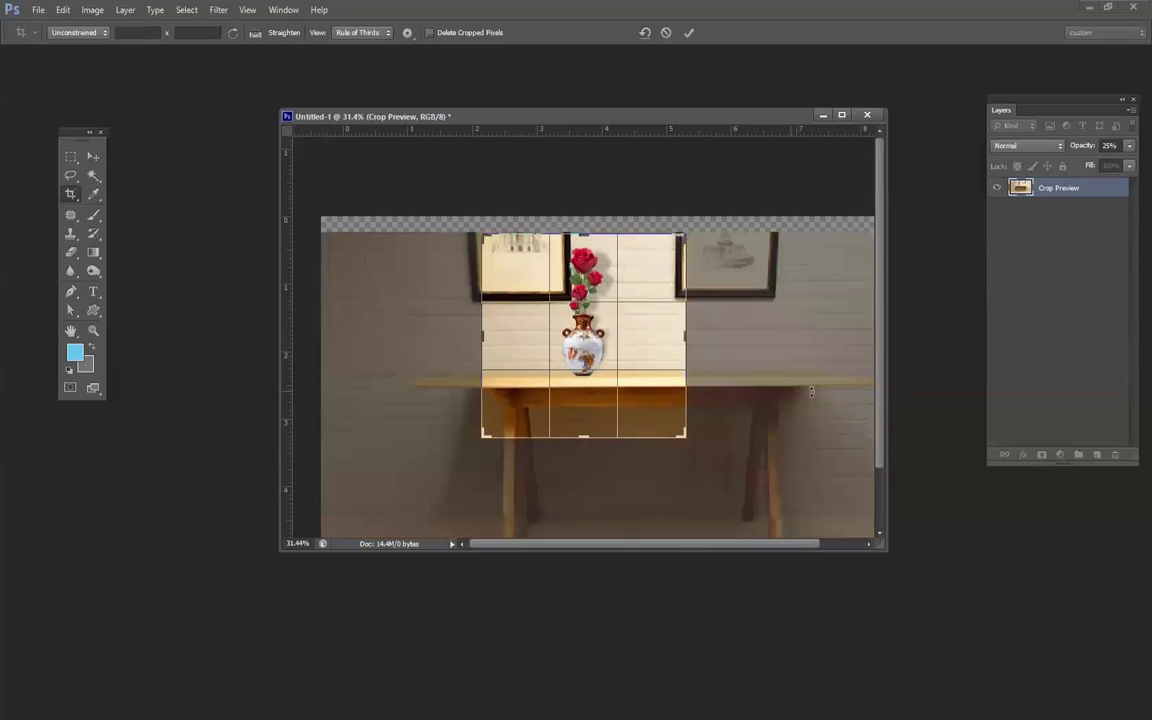
click(813, 391)
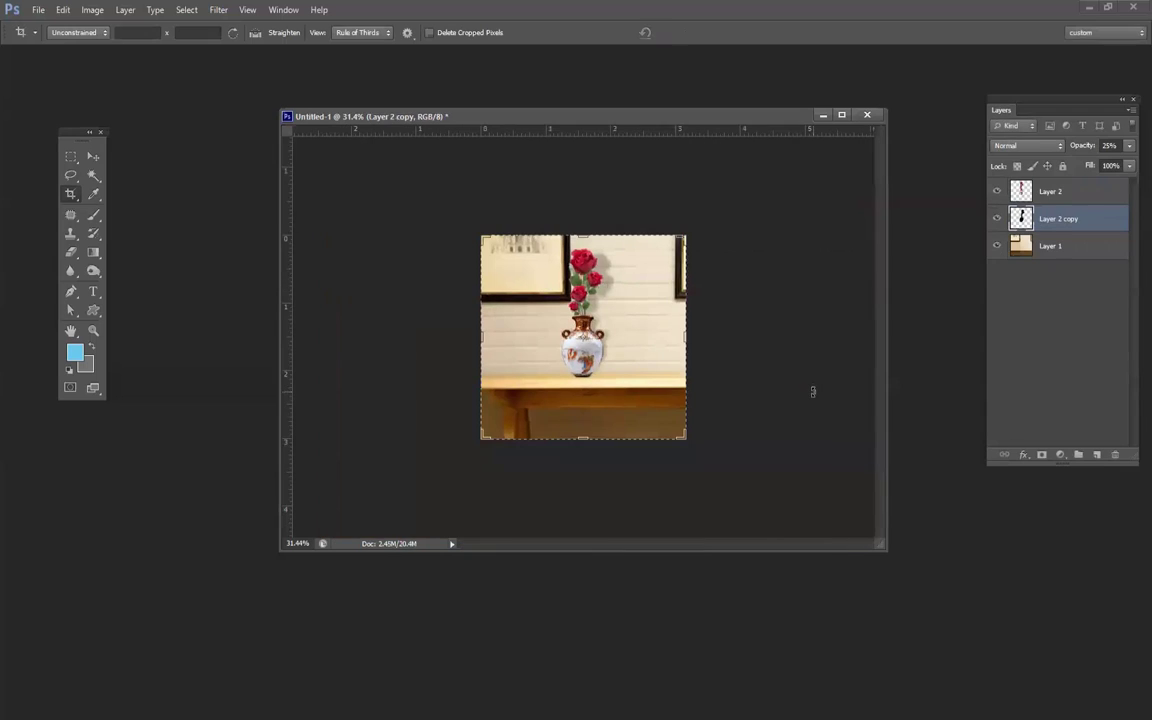
click(93, 156)
key(ctrl+0)
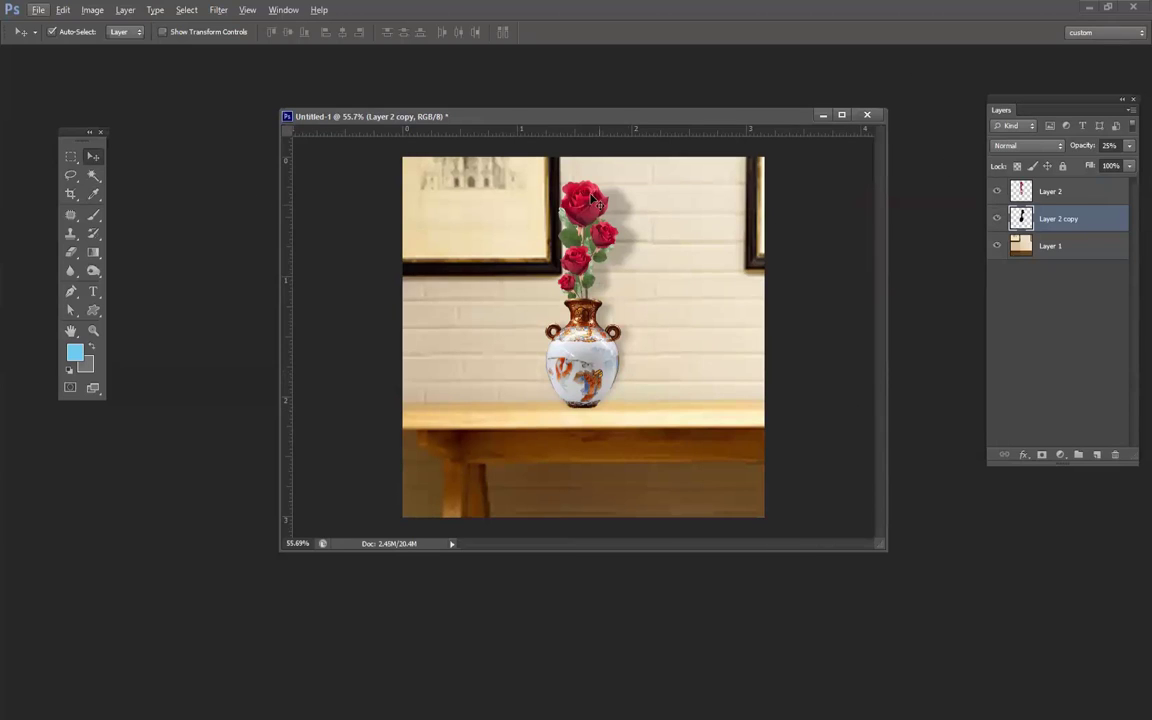
Activate the Quick Selection tool and close the untitled vase composition without saving it.
drag(93, 174, 150, 190)
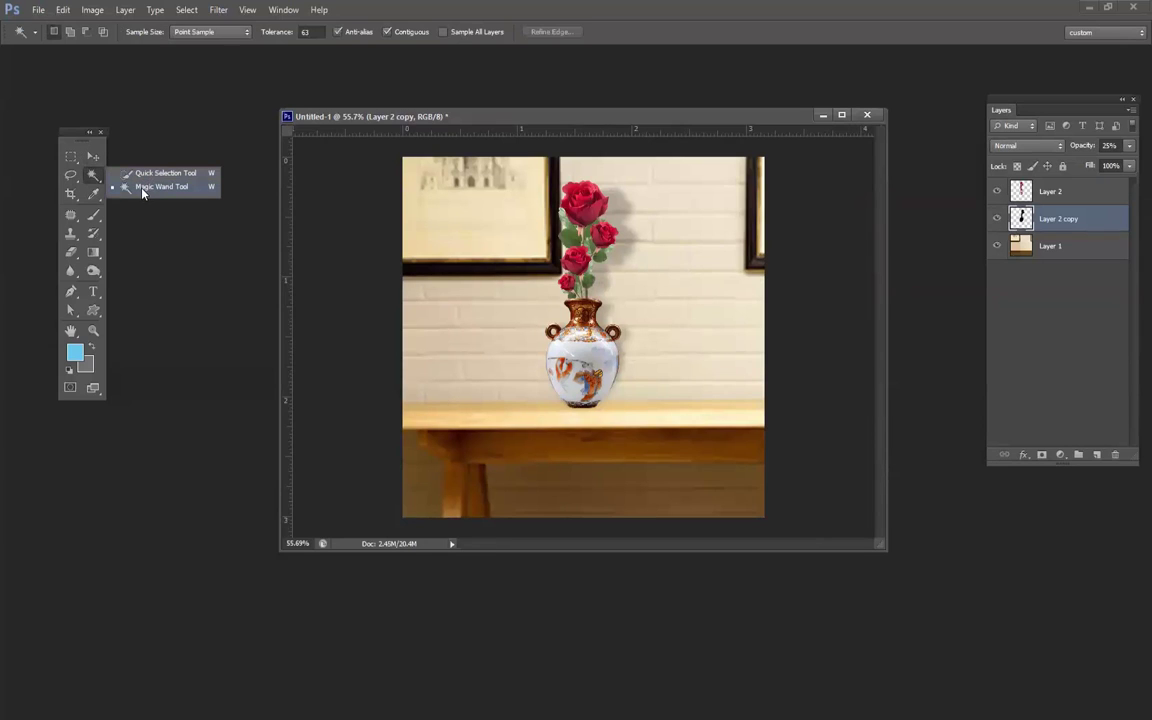
click(150, 179)
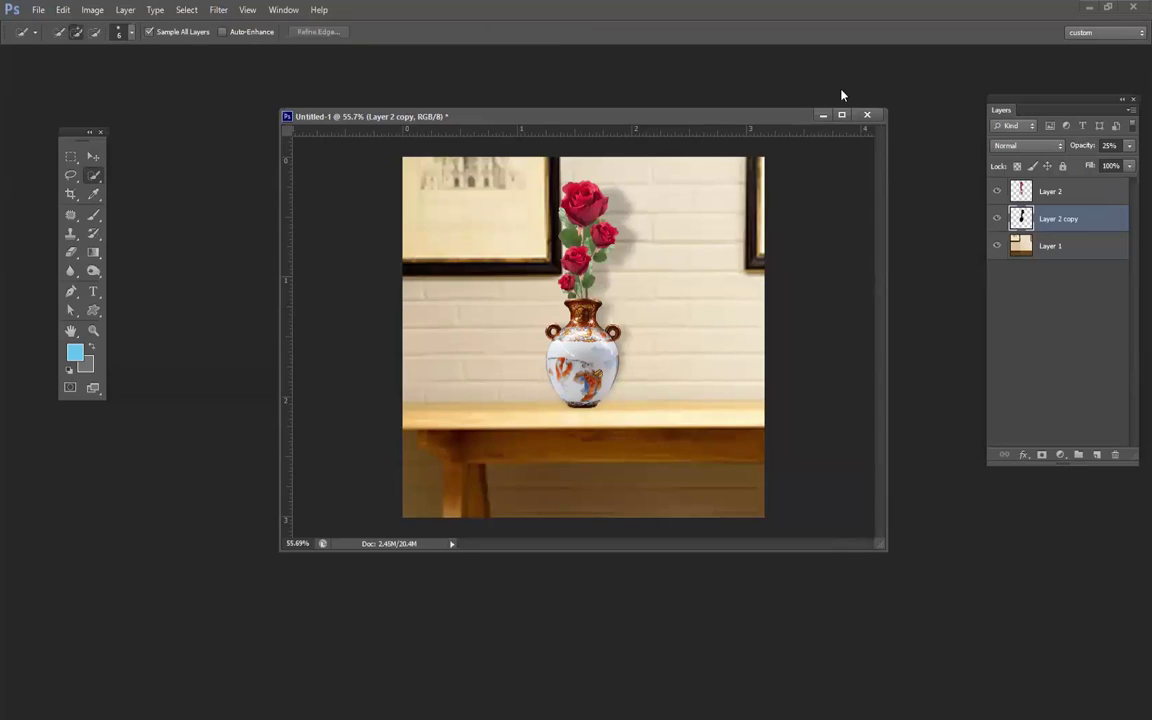
click(866, 116)
click(589, 276)
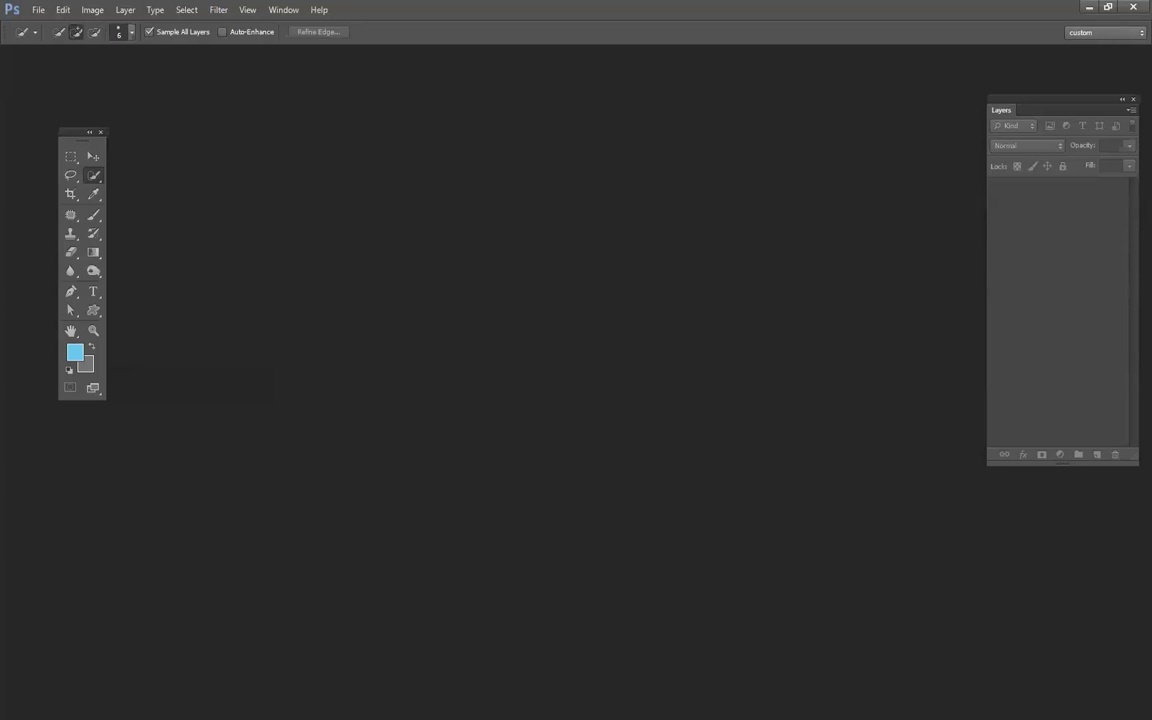
key(alt+Tab)
click(497, 205)
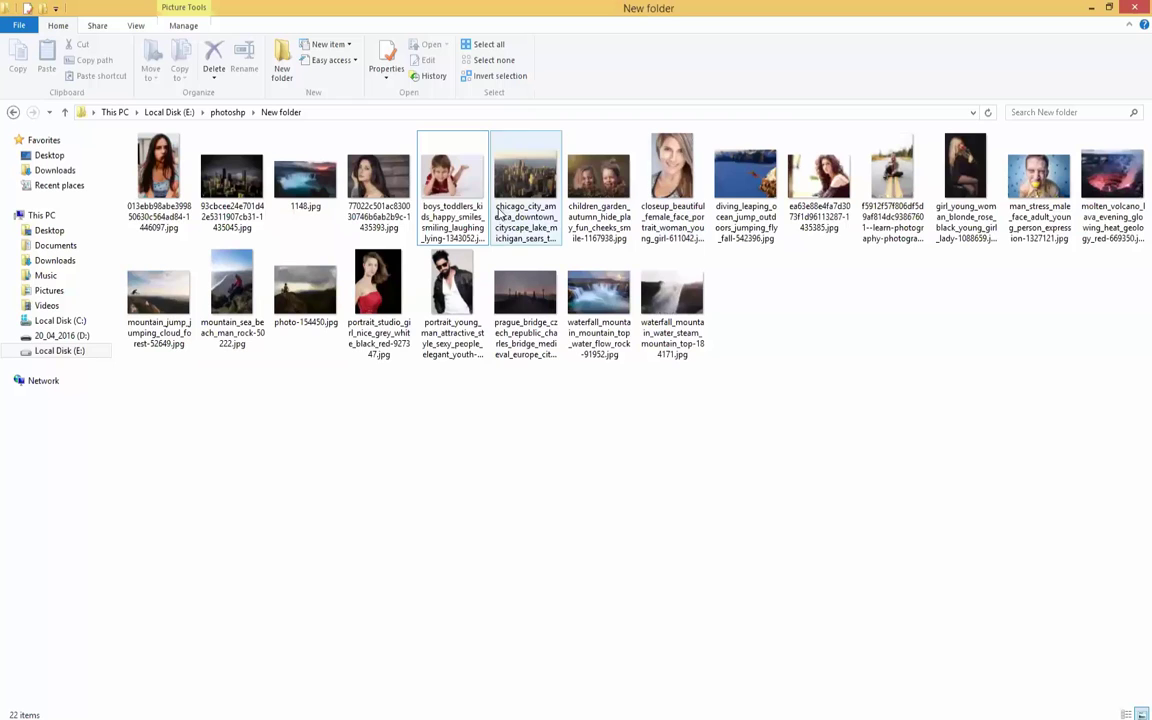
drag(437, 177, 573, 233)
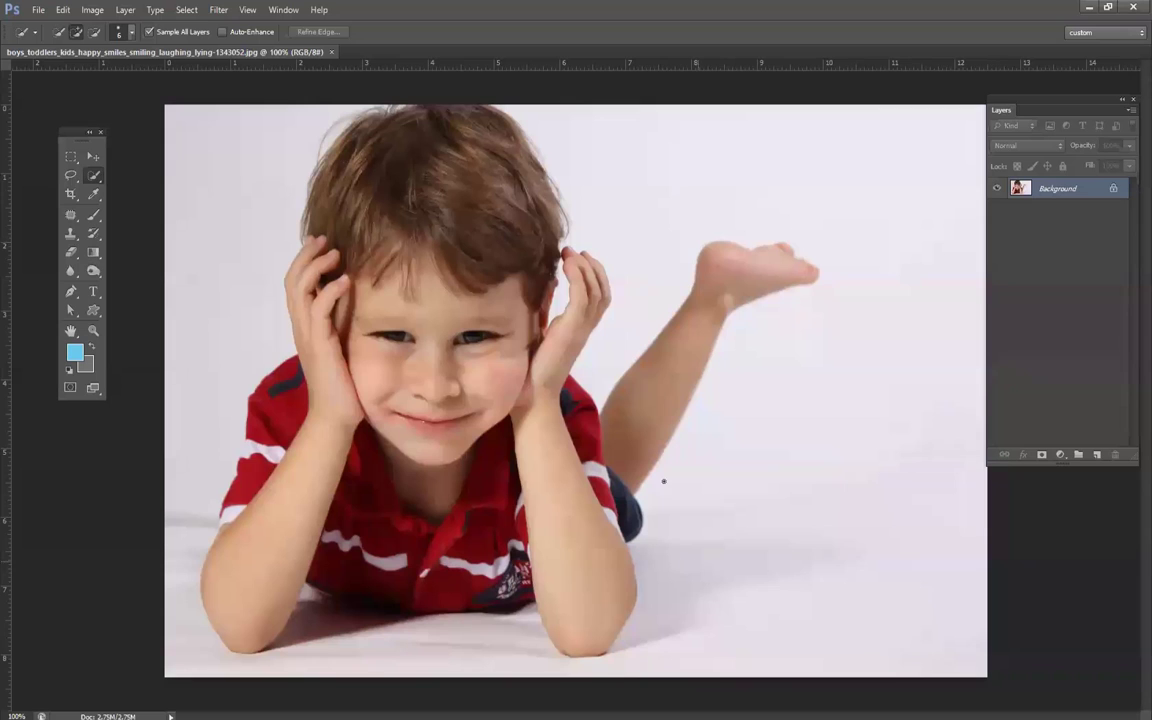
click(330, 51)
Open mountain_sea_beach_man_rock-50222.jpg from the New folder in File Explorer as a Photoshop document.
key(alt+Tab)
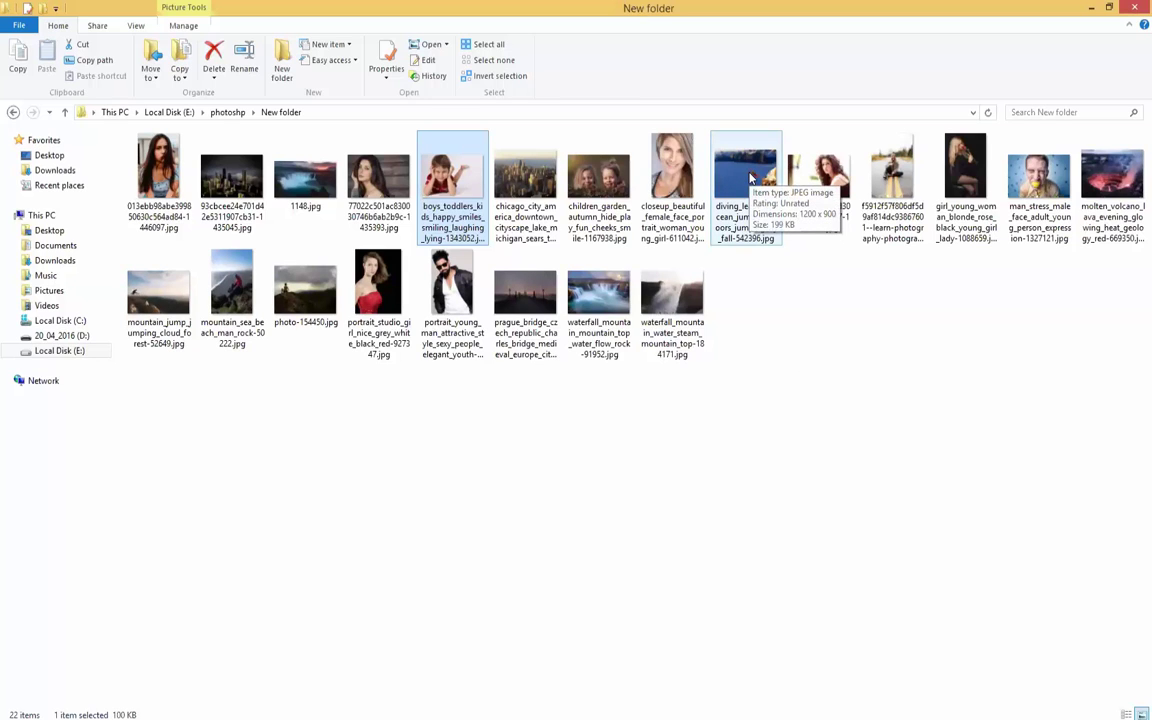
drag(231, 290, 766, 291)
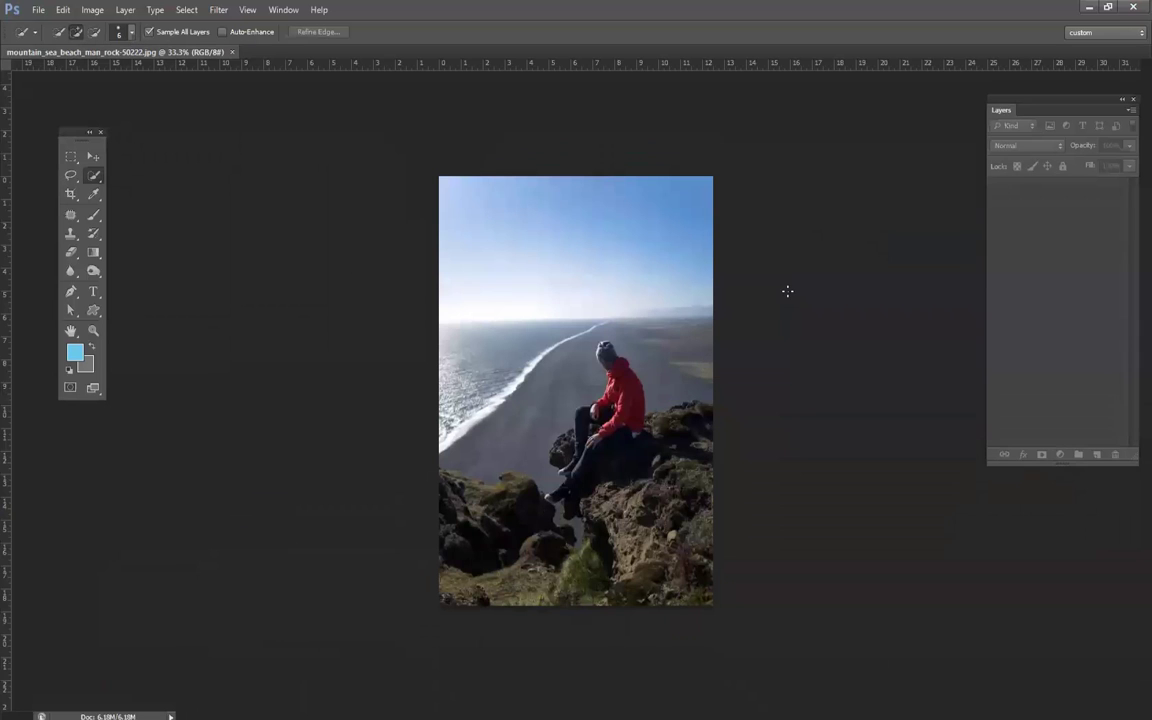
alt+scroll(607, 573, up, 3)
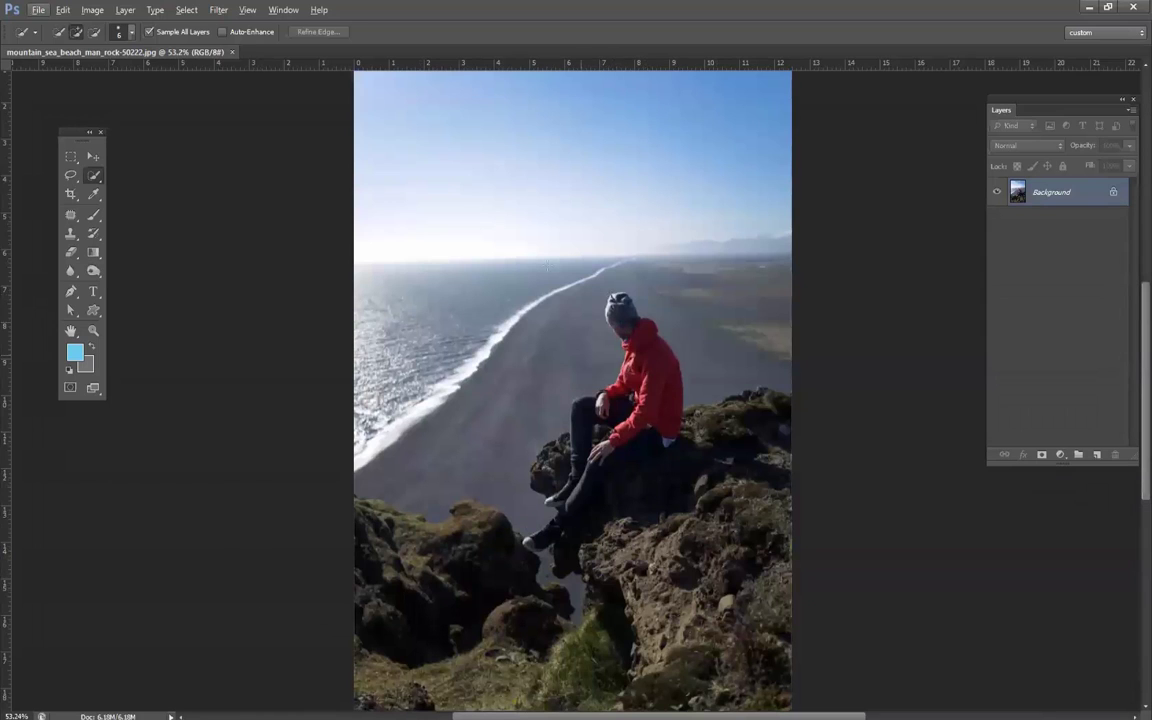
alt+scroll(628, 388, up, 2)
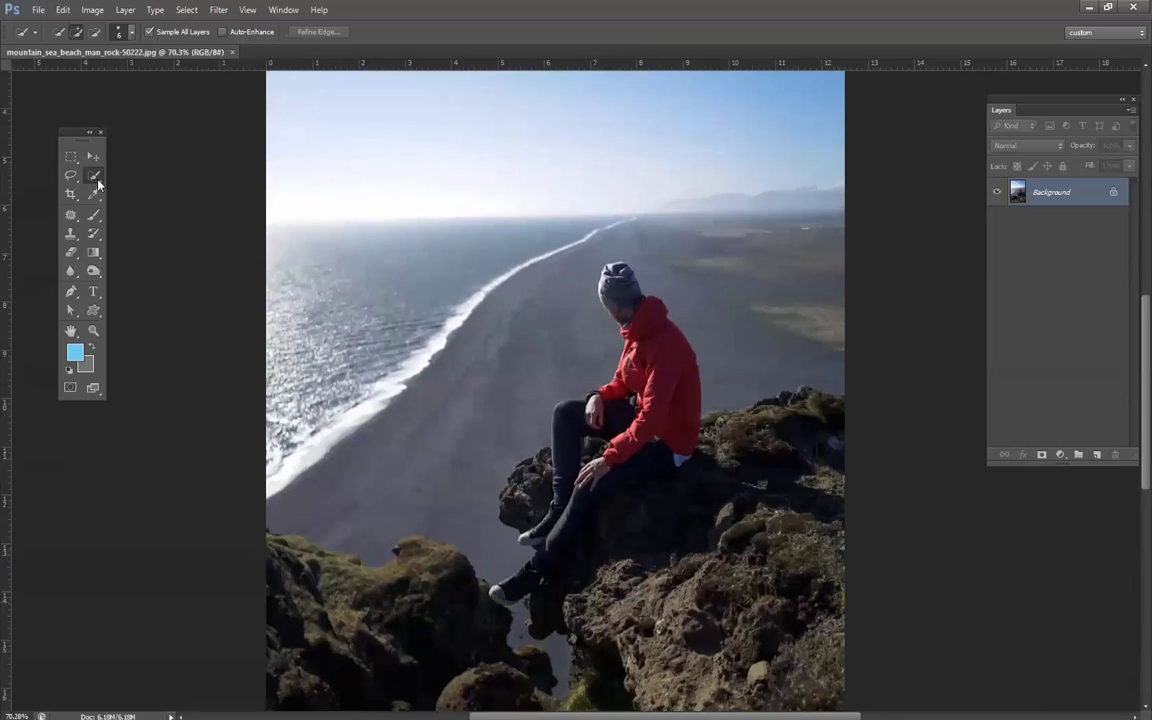
Try a Magic Wand selection with tolerance 63 on the seated man photo, and deselect it.
drag(94, 176, 137, 180)
click(136, 187)
click(597, 312)
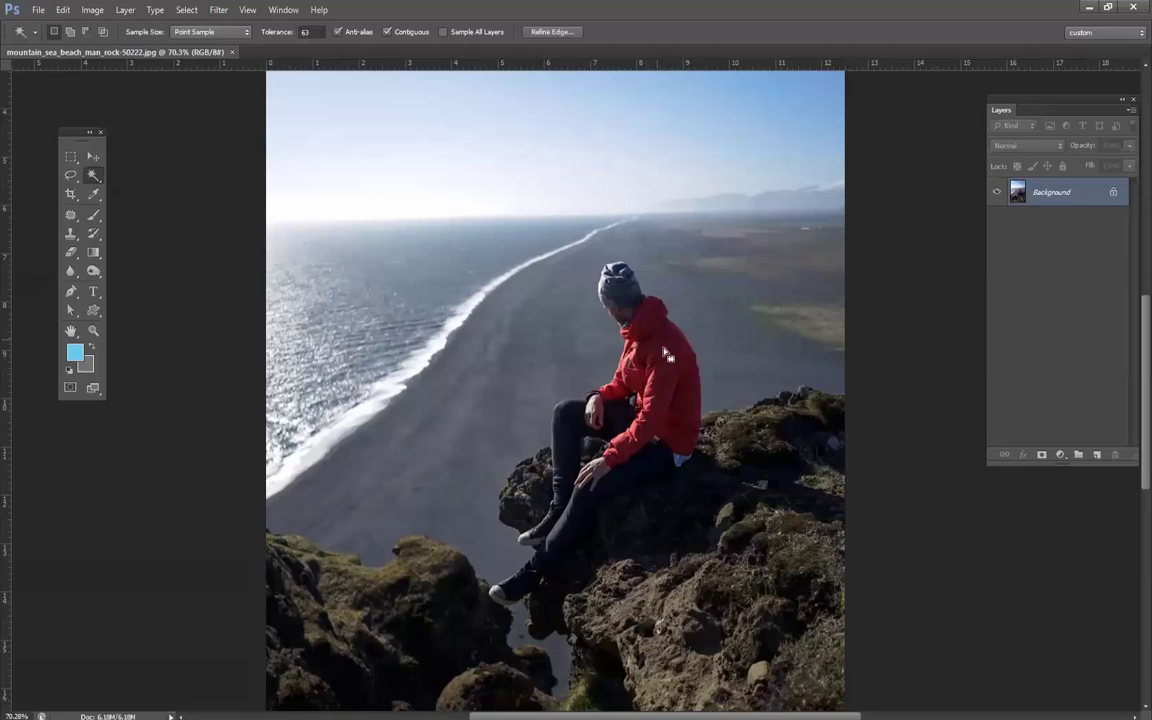
click(813, 350)
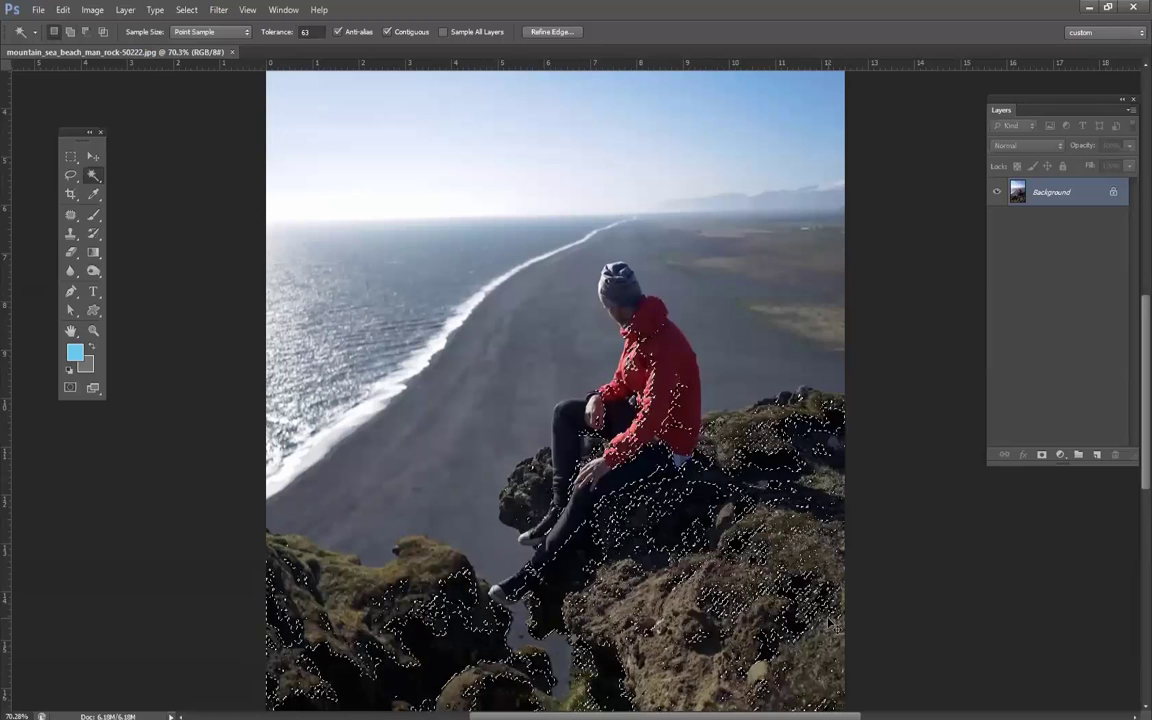
key(ctrl+d)
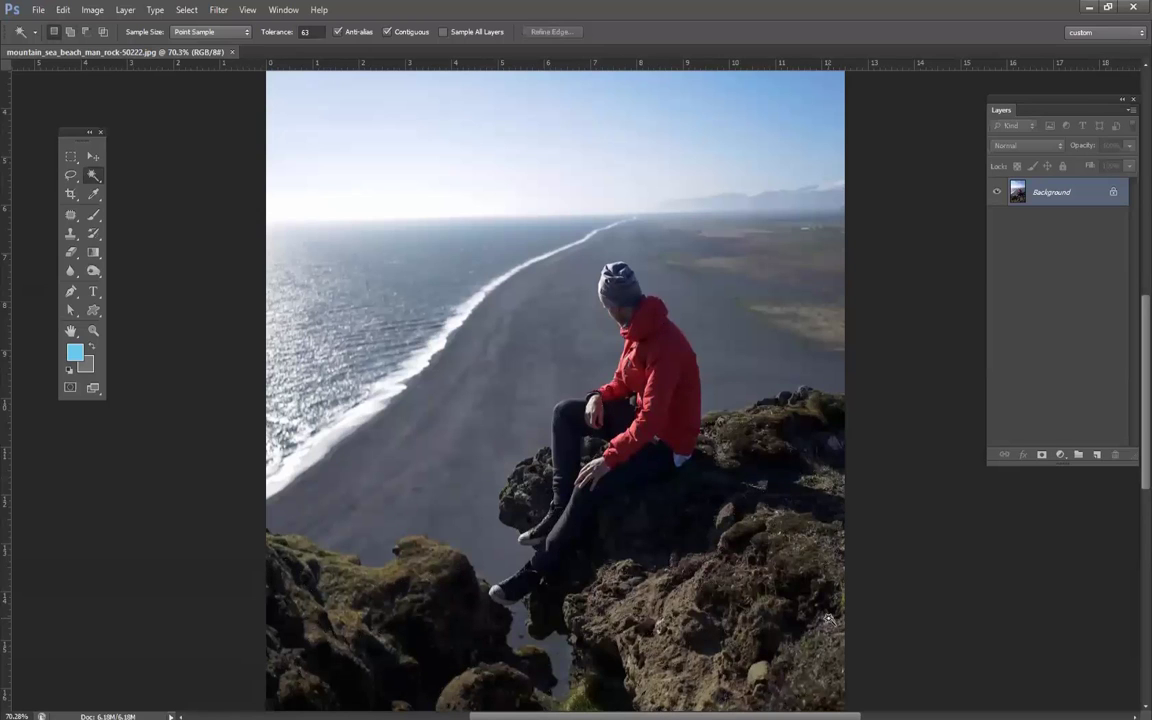
Switch to the Quick Selection tool and enable Auto-Enhance for selecting the man in the red jacket.
right_click(101, 174)
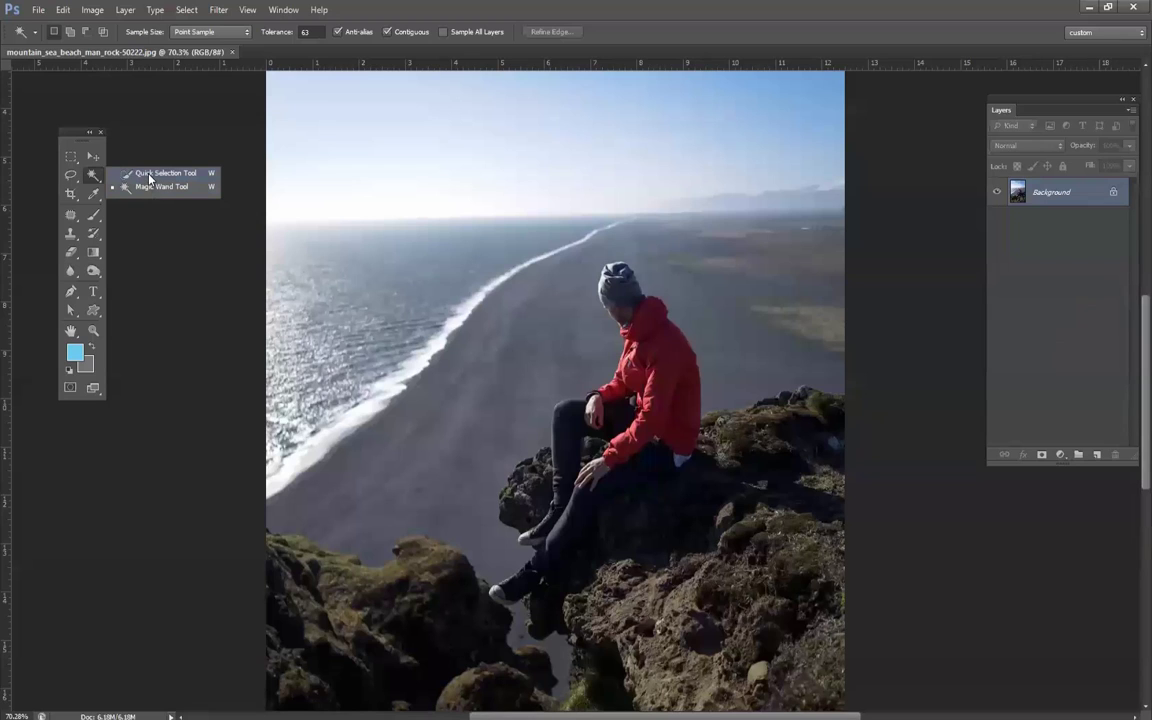
click(150, 175)
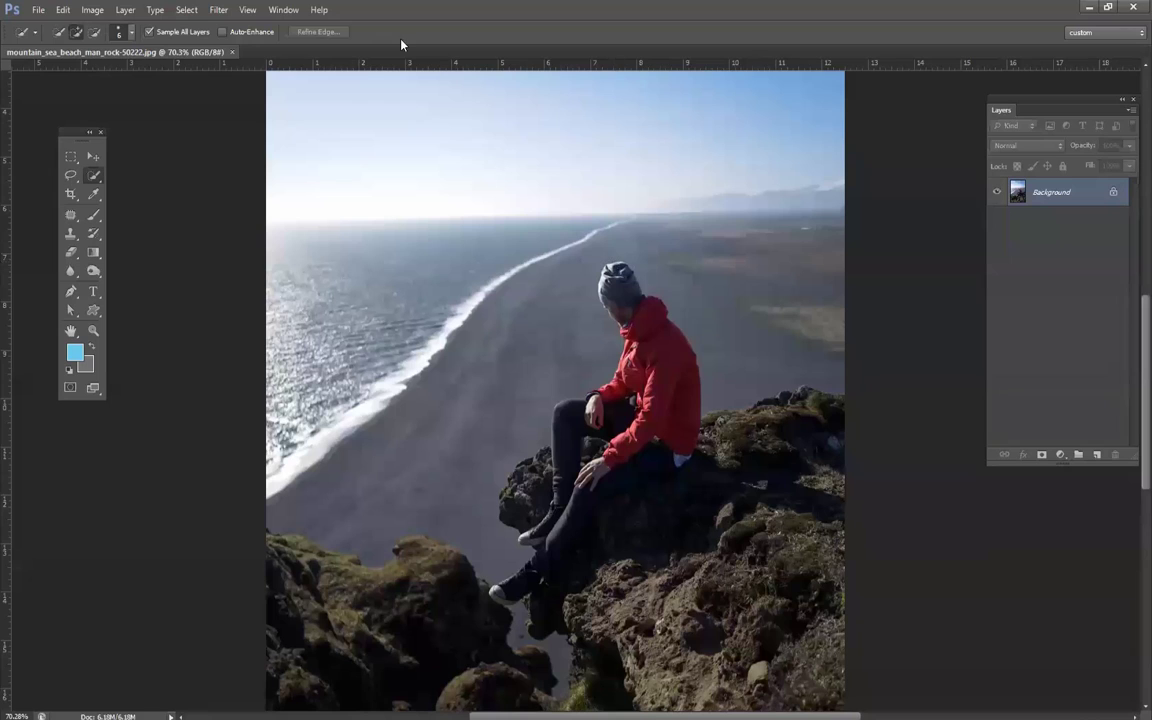
click(223, 32)
scroll(624, 296, up, 5)
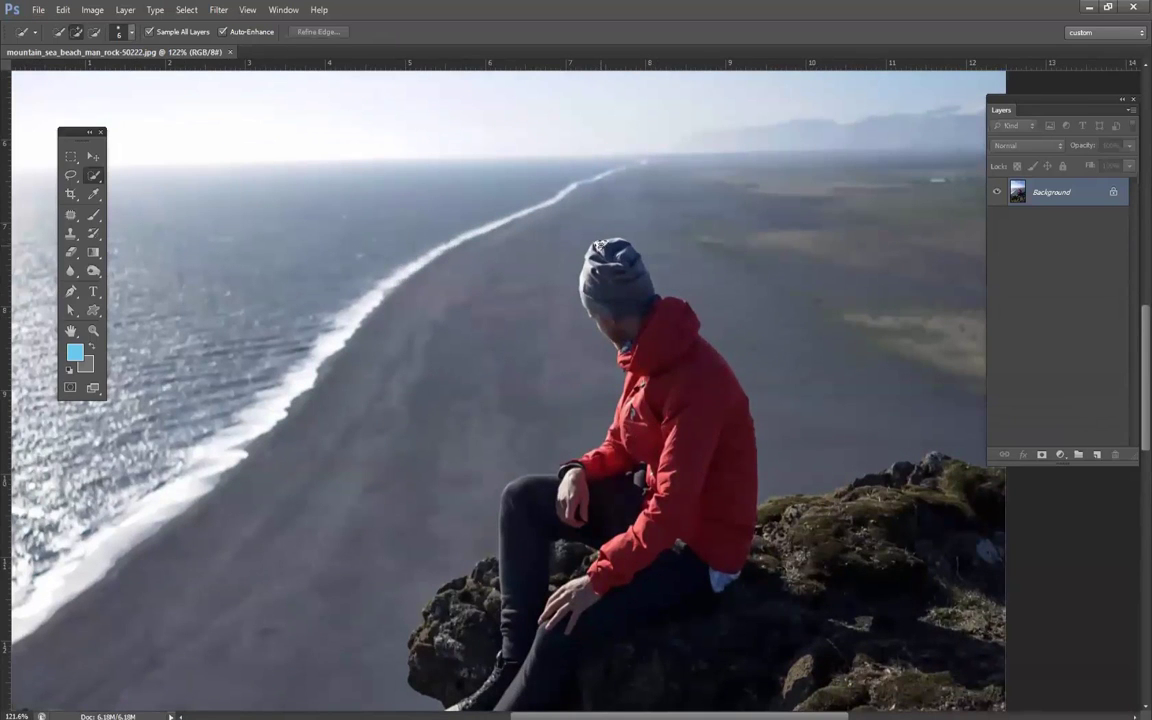
Quick-select the seated man's grey hat, red jacket, hands and dark trousers.
mouse_move(598, 243)
mouse_down()
mouse_move(620, 245)
mouse_move(634, 288)
mouse_up()
drag(640, 325, 699, 454)
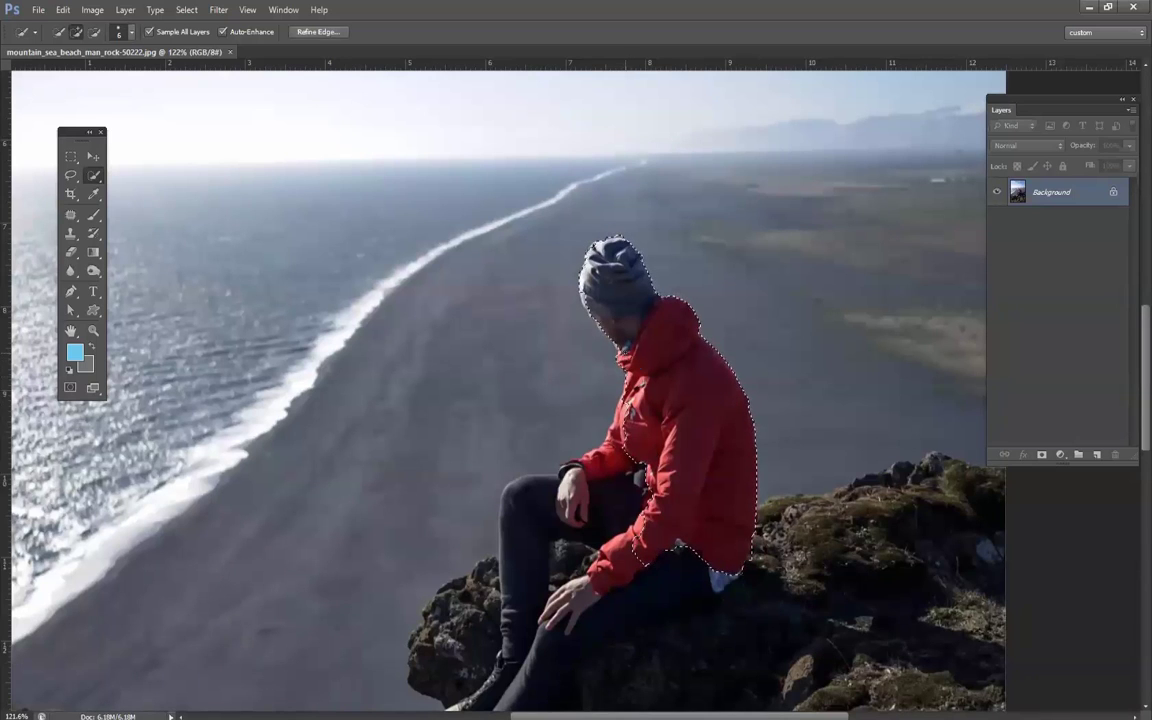
click(573, 509)
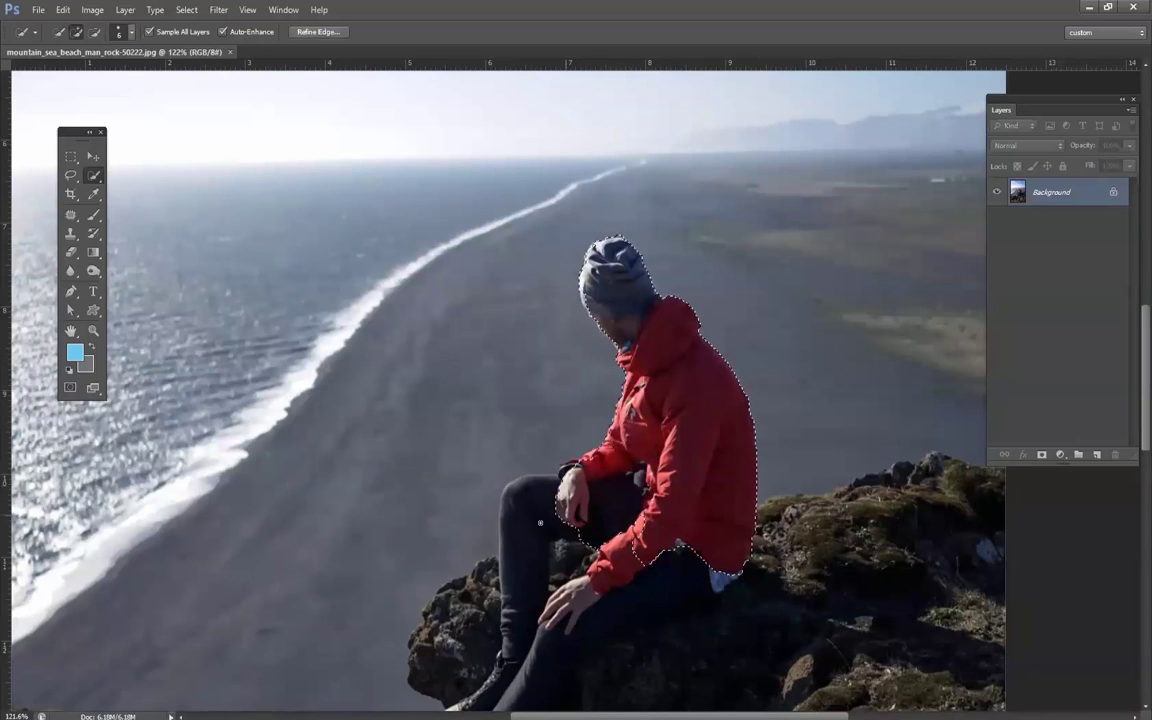
click(511, 490)
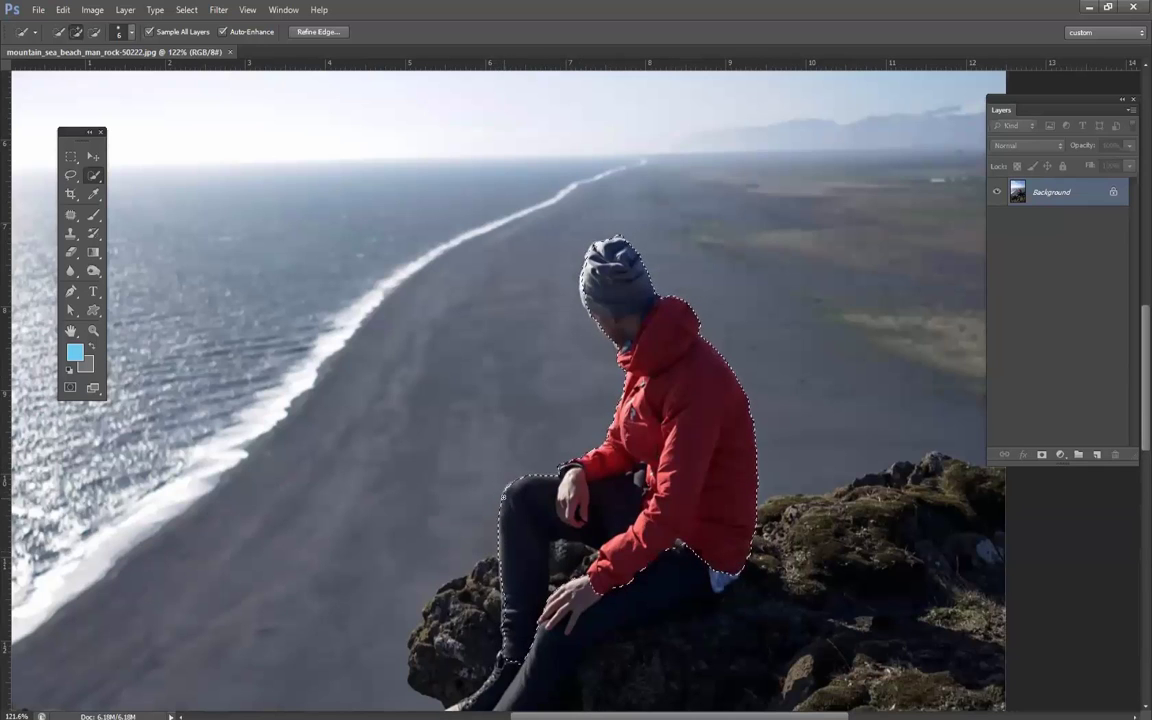
Extend the quick selection over the man's lower leg and the rocks beneath and behind him.
mouse_move(569, 676)
mouse_down()
mouse_move(475, 631)
mouse_move(521, 620)
mouse_move(820, 640)
mouse_move(997, 634)
mouse_move(946, 612)
mouse_up()
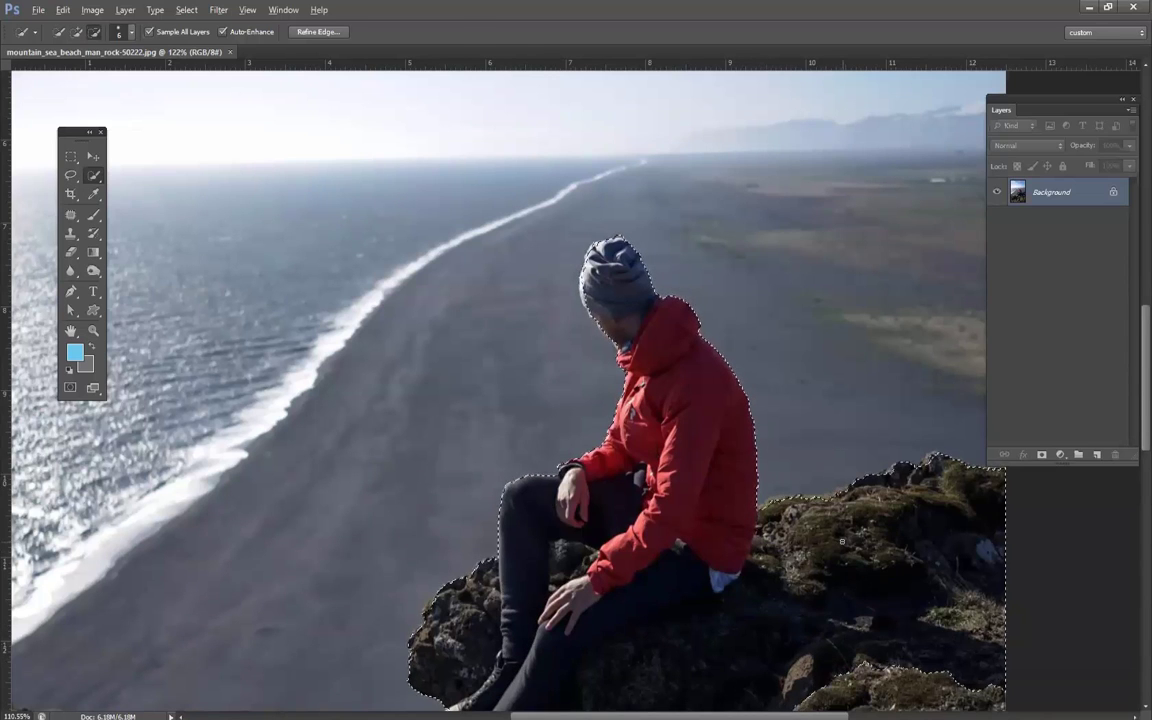
scroll(850, 550, down, 4)
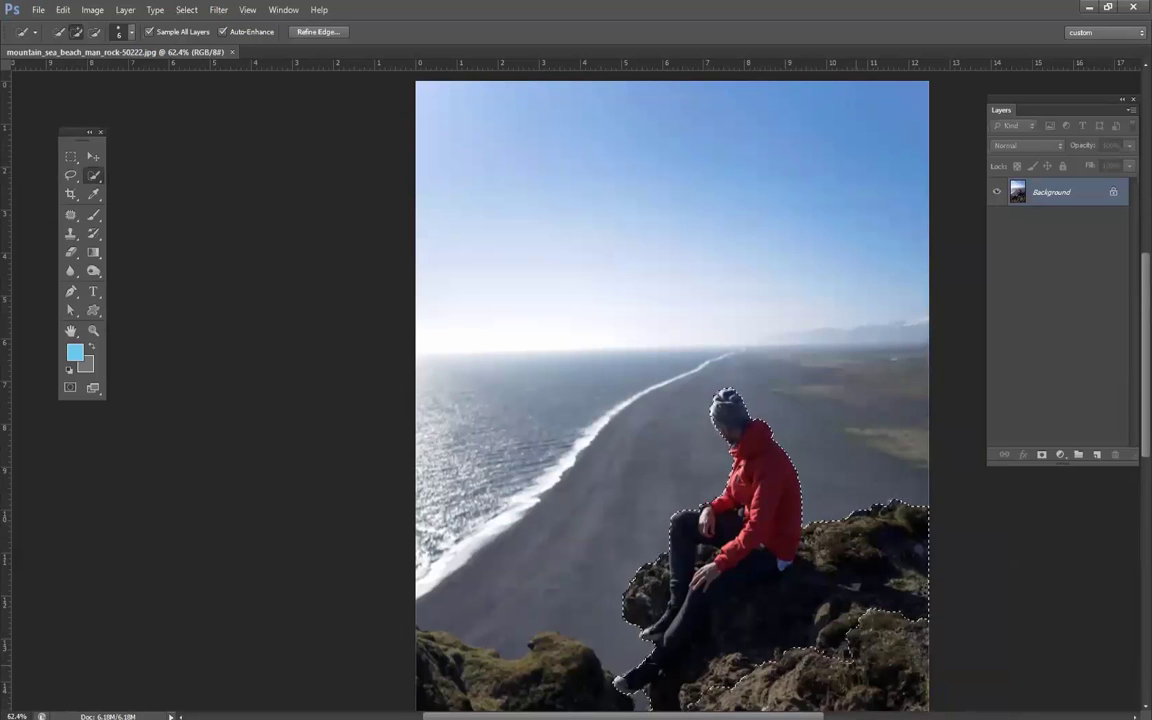
drag(817, 641, 836, 688)
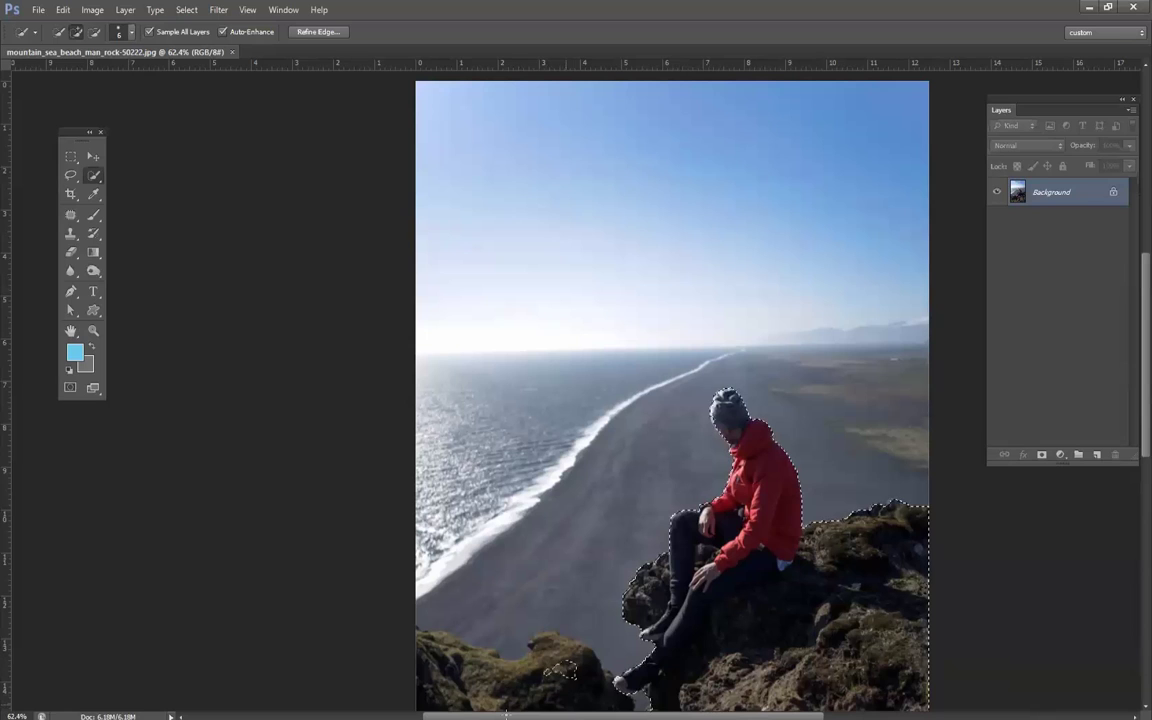
Add the mossy rock in the photo's lower-left corner to the selection and subtract the black beach from it.
click(573, 620)
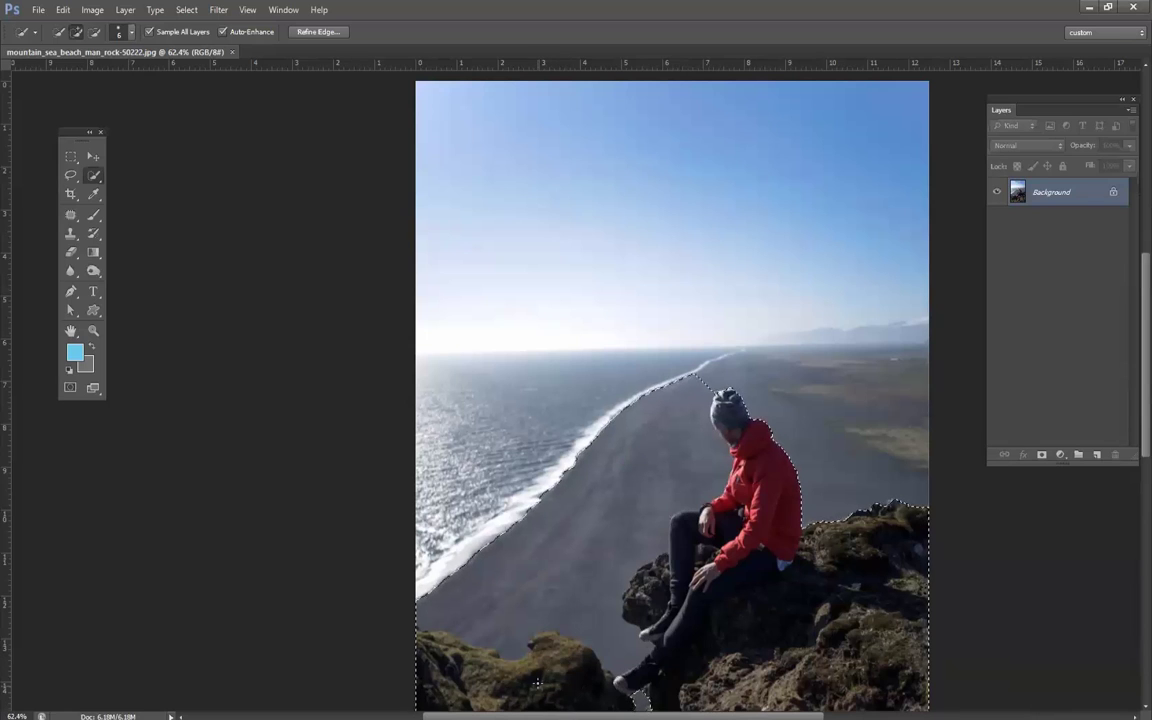
alt+click(550, 642)
click(552, 644)
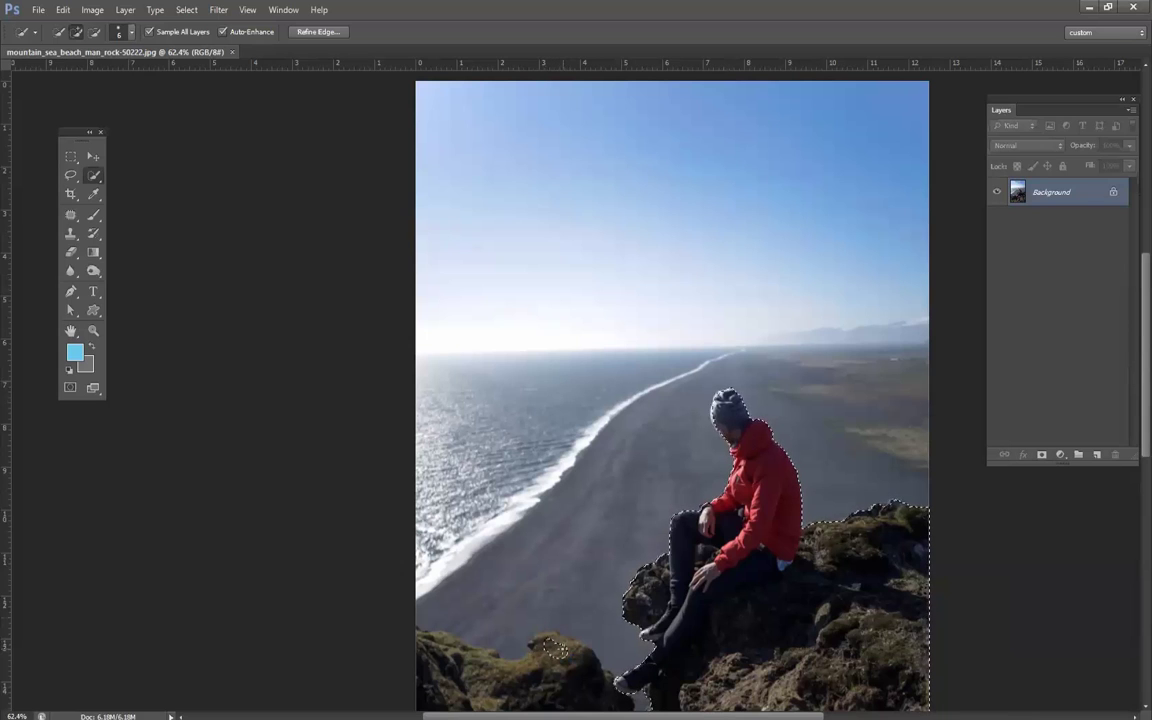
click(596, 693)
click(617, 533)
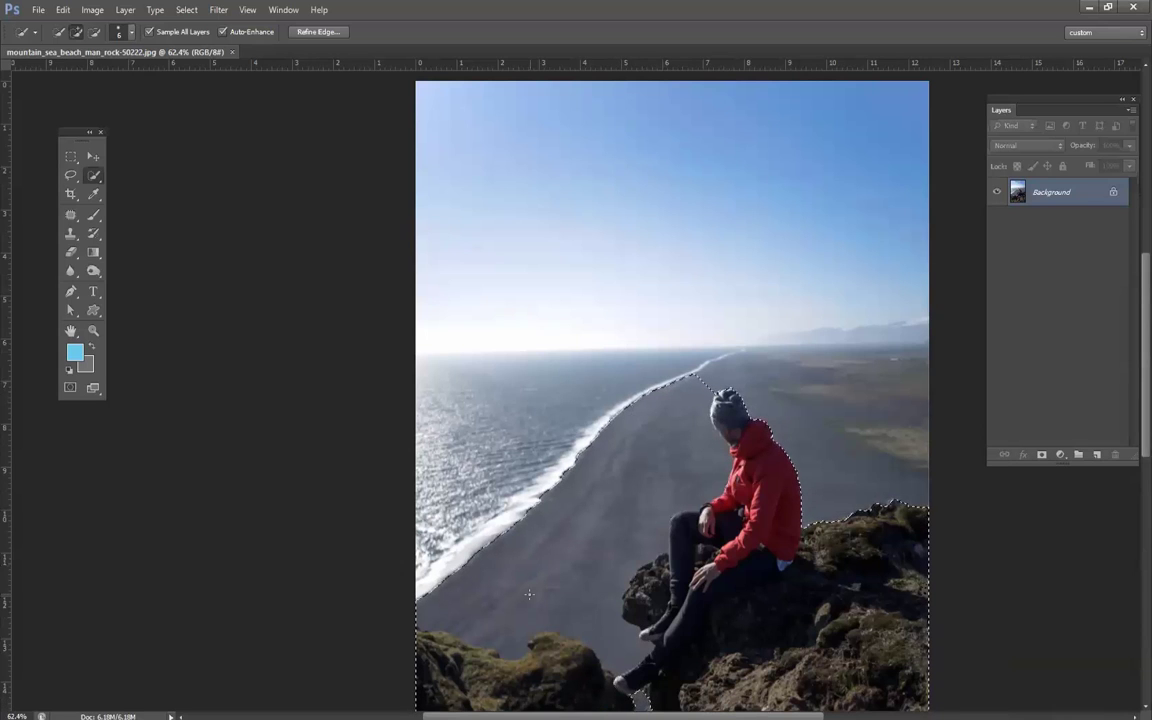
alt+click(540, 460)
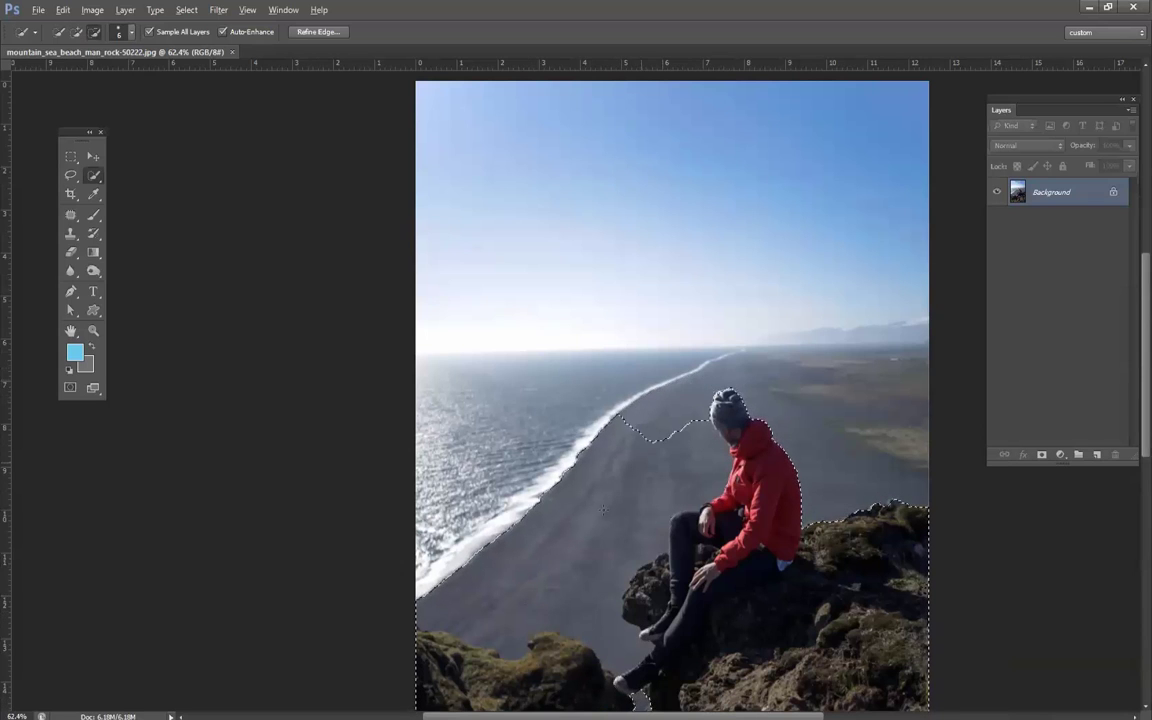
alt+click(482, 609)
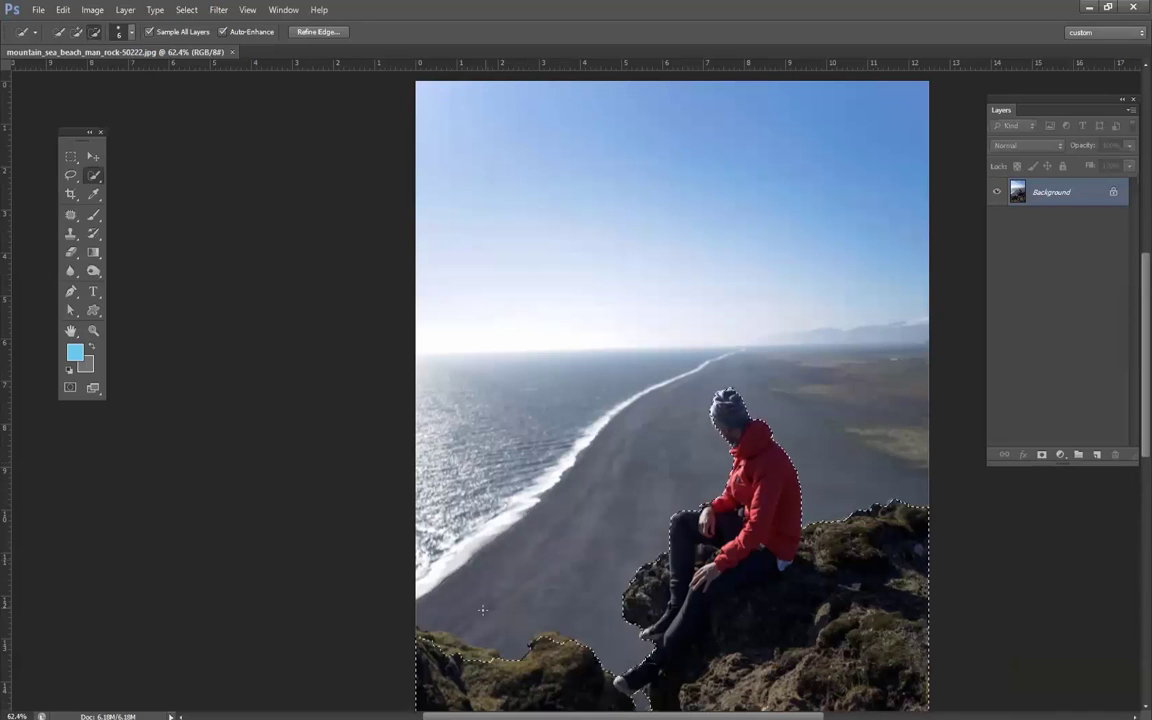
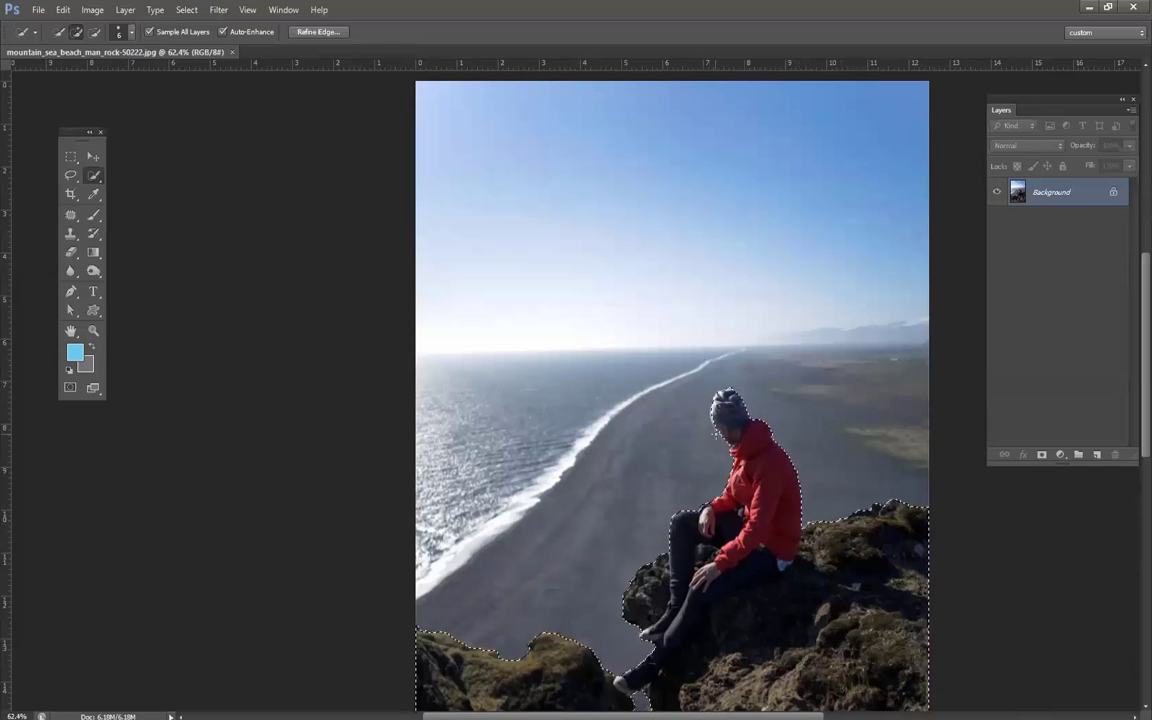
Touch up the selection edge around the man's hat and face, and inspect the jacket's front edge up close.
scroll(714, 410, up, 5)
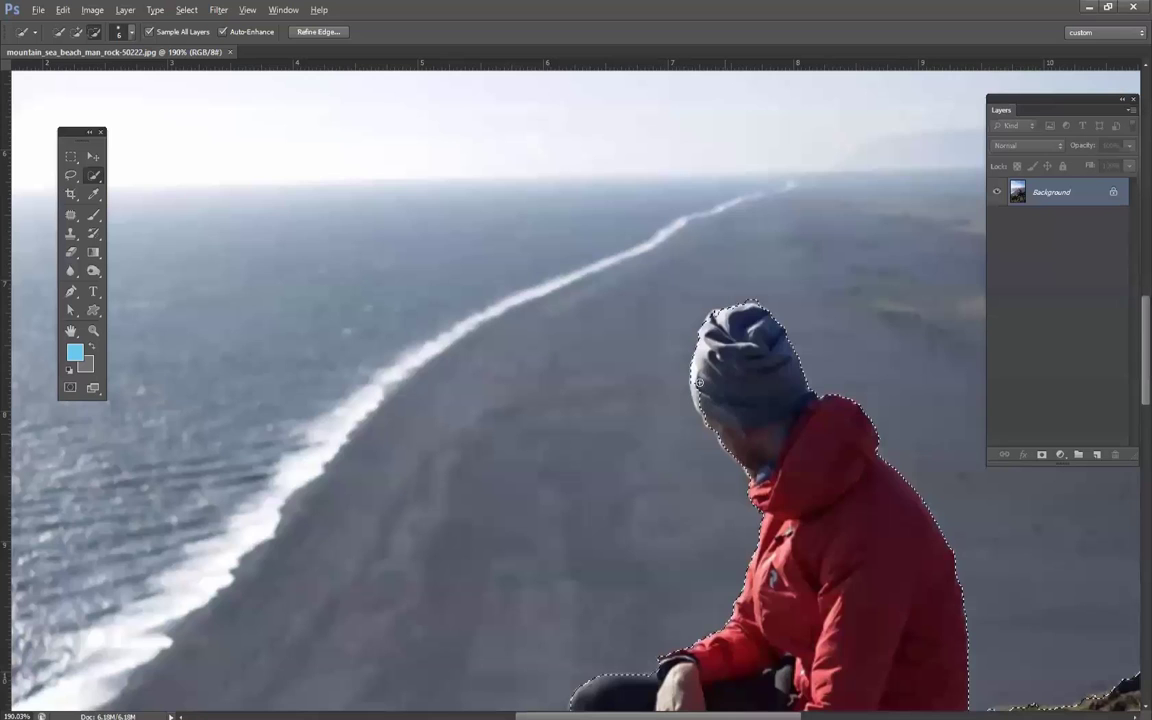
drag(699, 382, 708, 419)
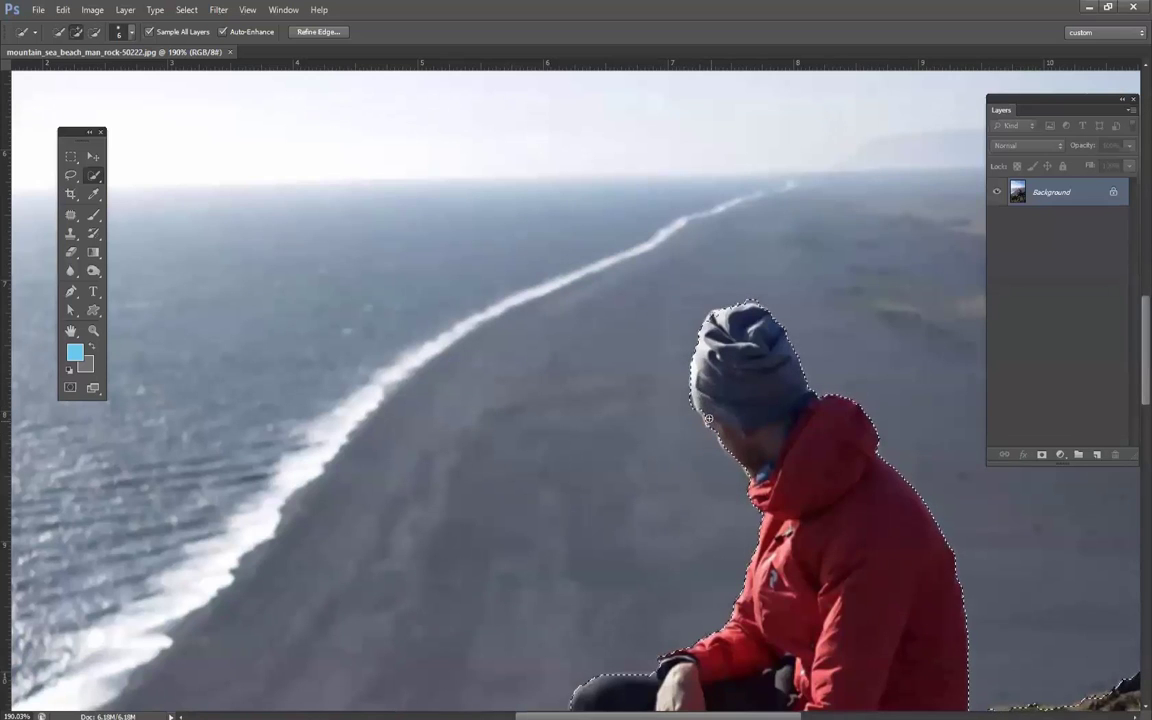
click(708, 421)
click(882, 589)
scroll(802, 604, up, 4)
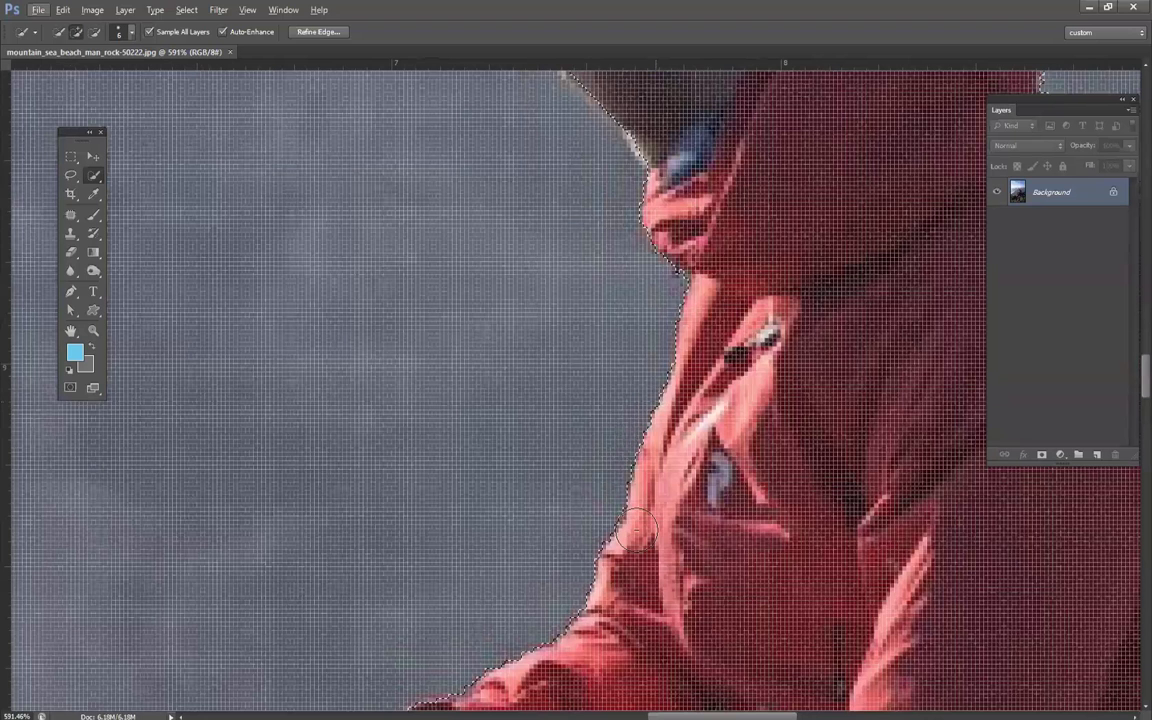
scroll(620, 500, up, 2)
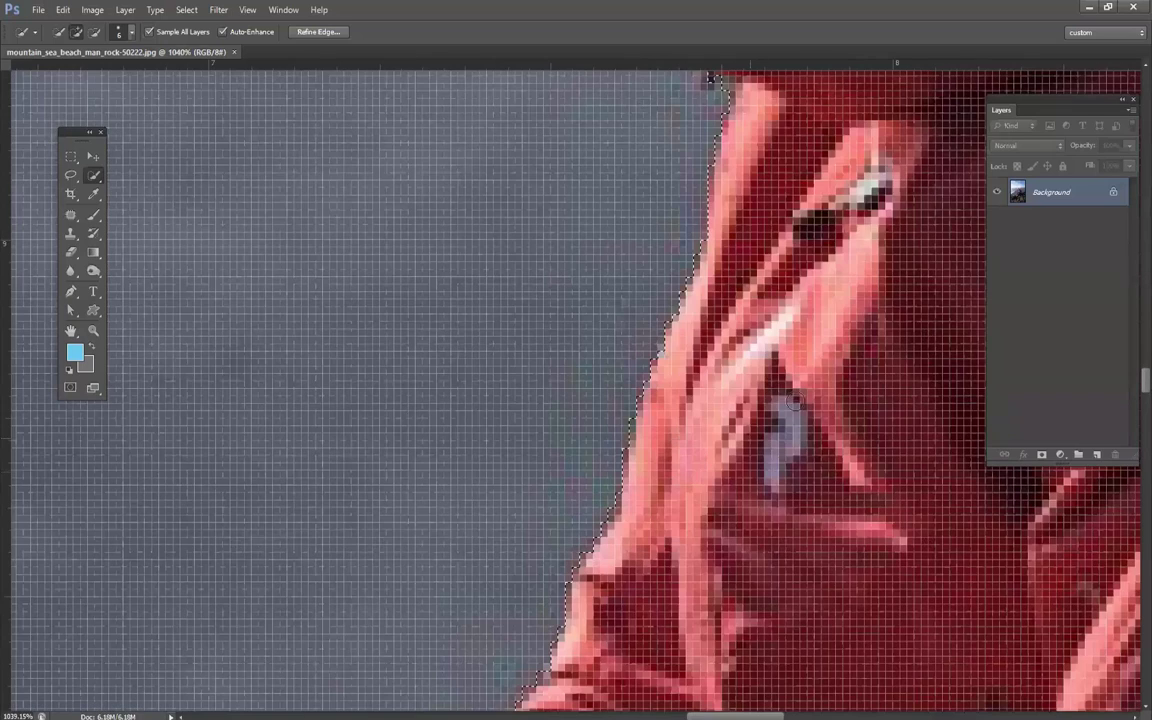
Preview the selection of the man and rocks as a black-and-white mask in Refine Edge, and cancel without applying.
scroll(783, 413, down, 8)
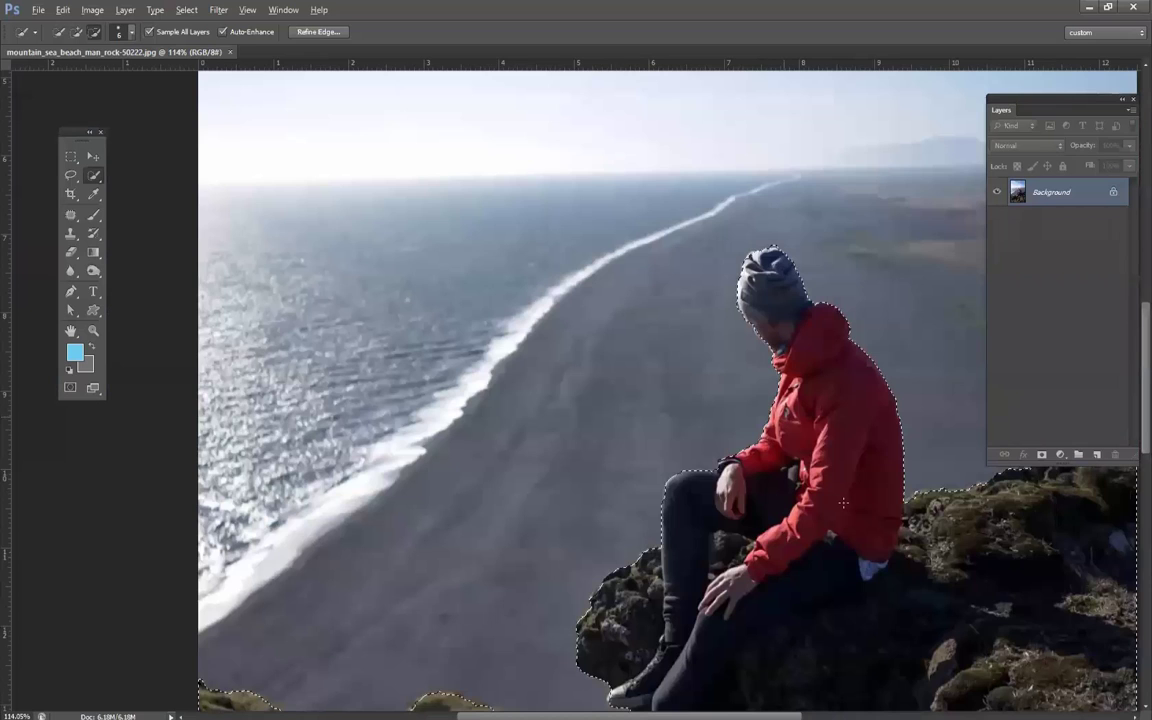
scroll(843, 503, down, 4)
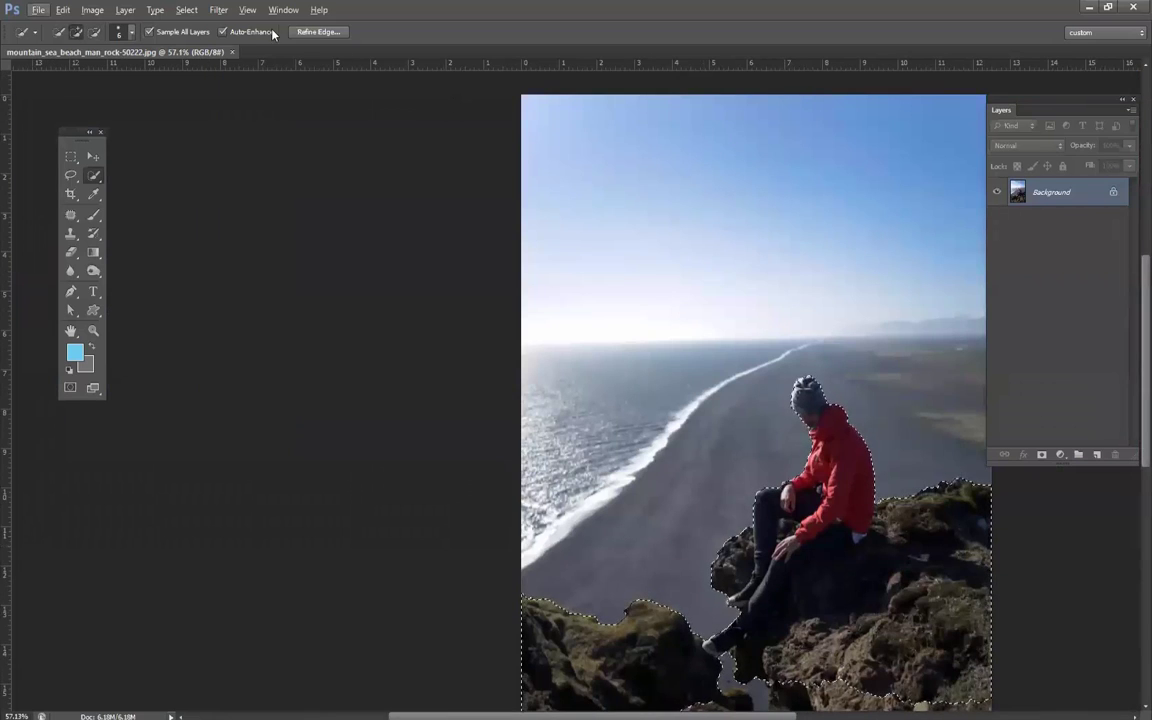
click(316, 32)
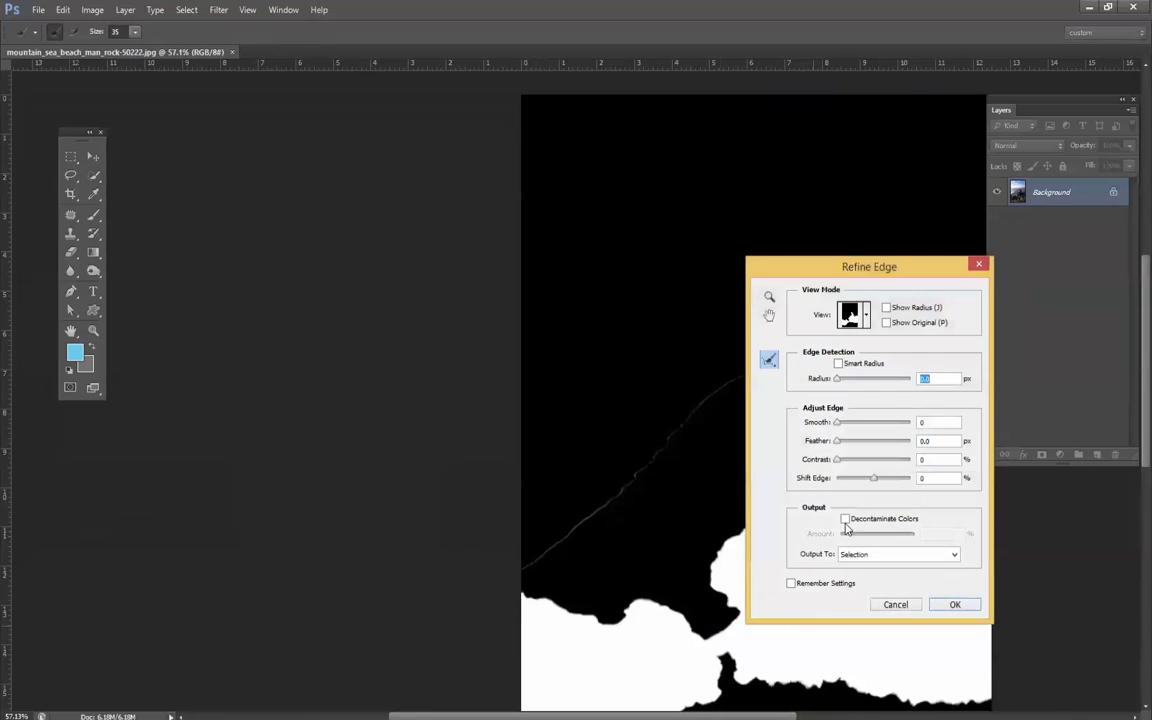
drag(841, 267, 324, 201)
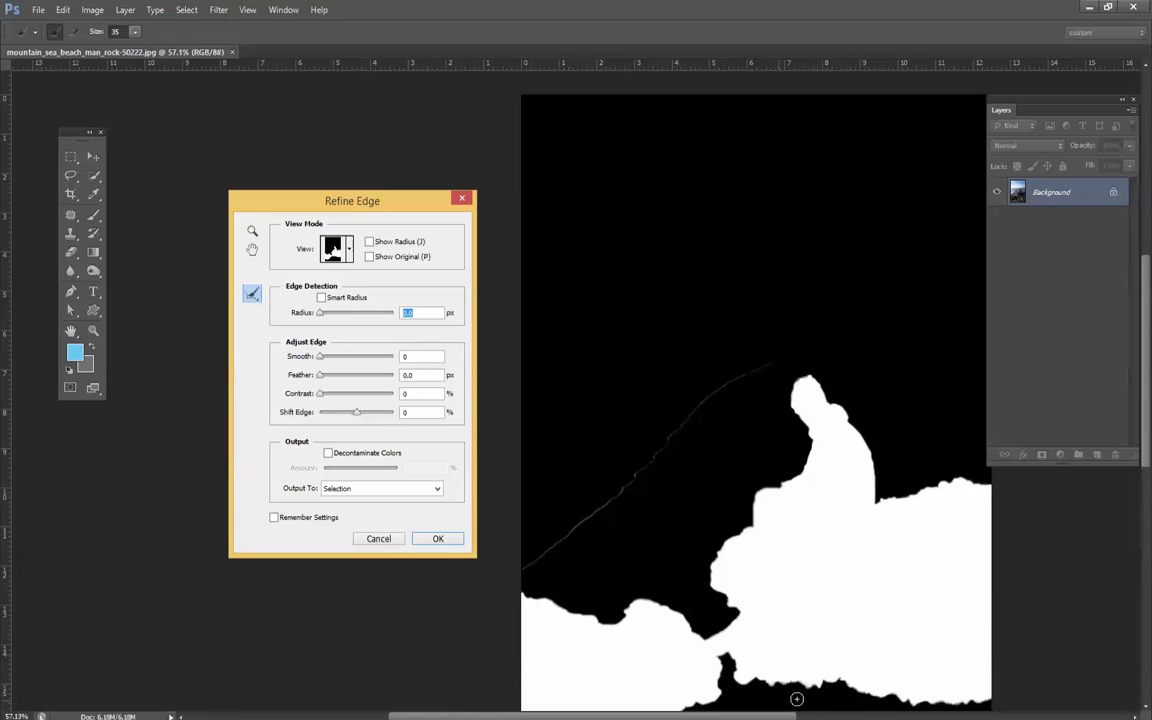
click(386, 540)
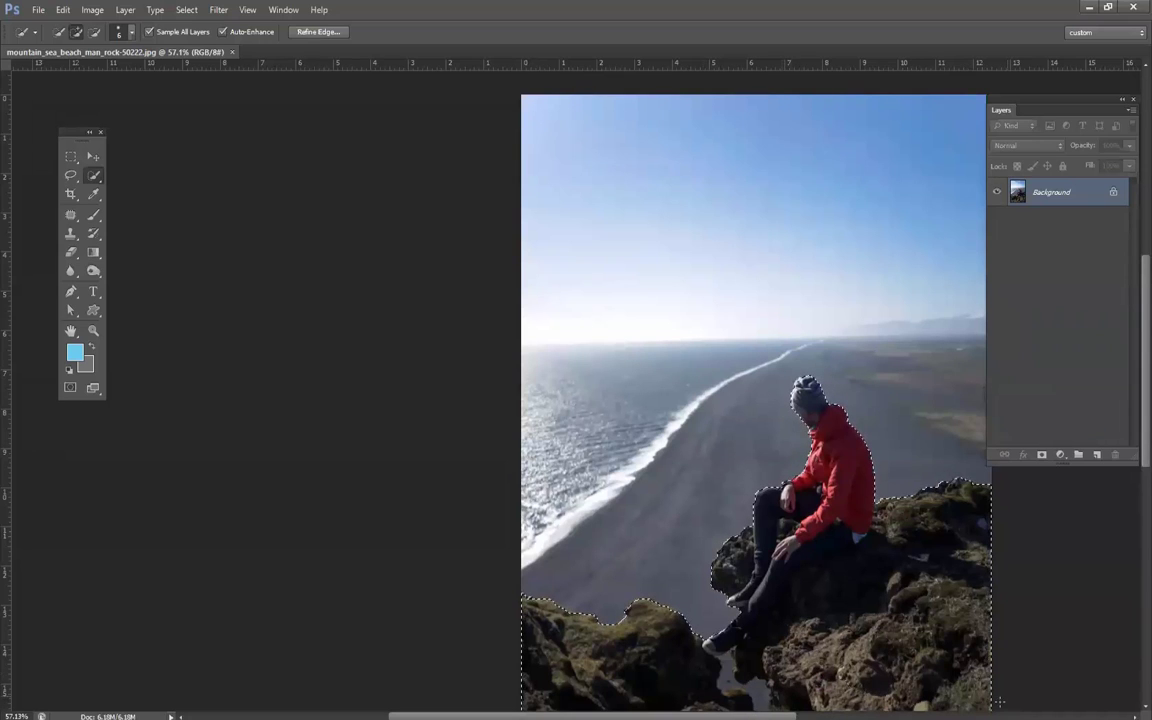
Subtract the beach gap between the two rocks and lasso the stray shoreline strip out of the selection.
alt+click(727, 678)
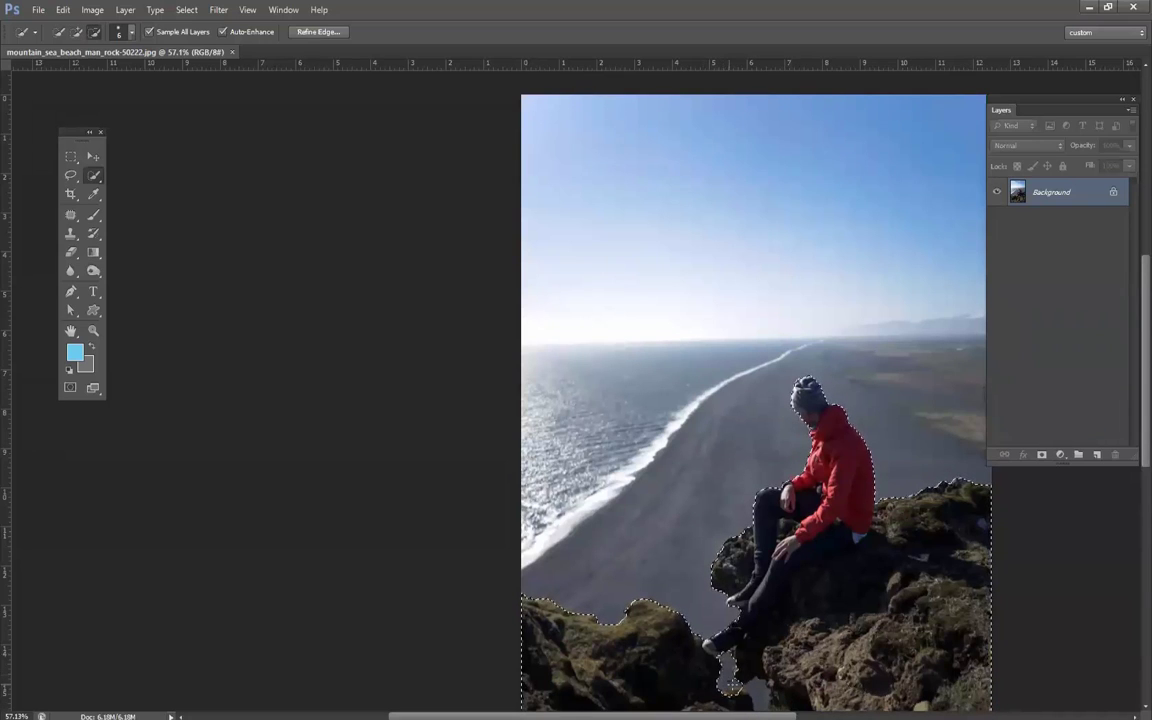
alt+click(754, 689)
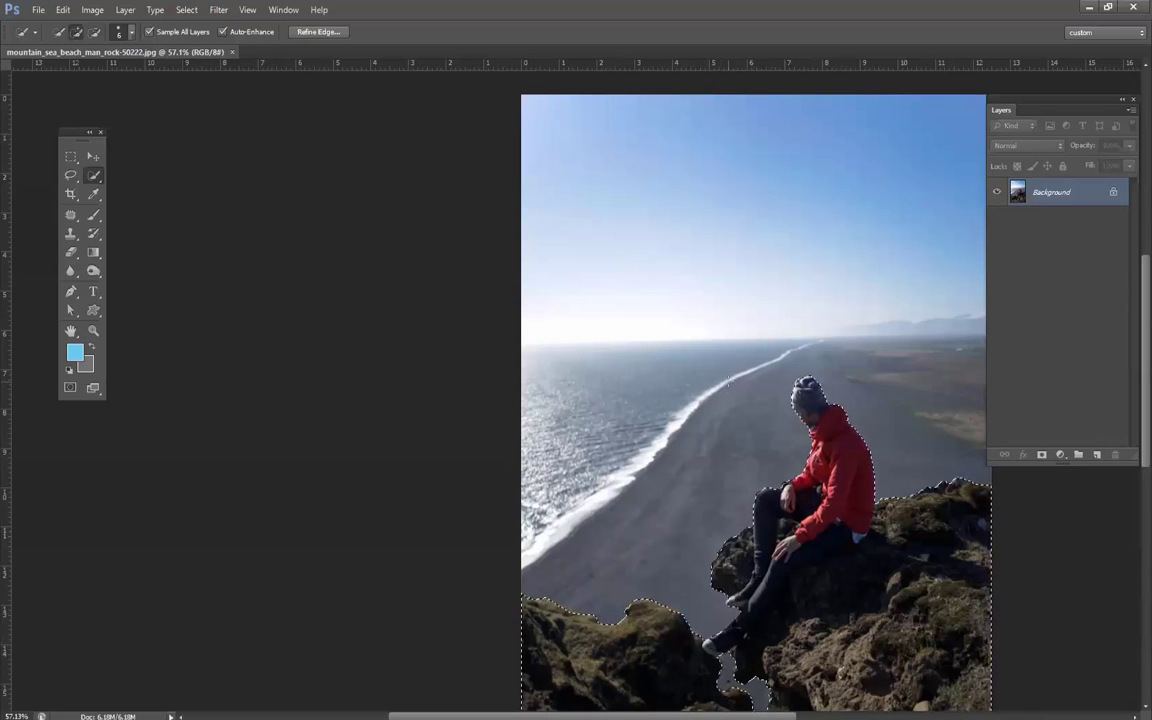
key(l)
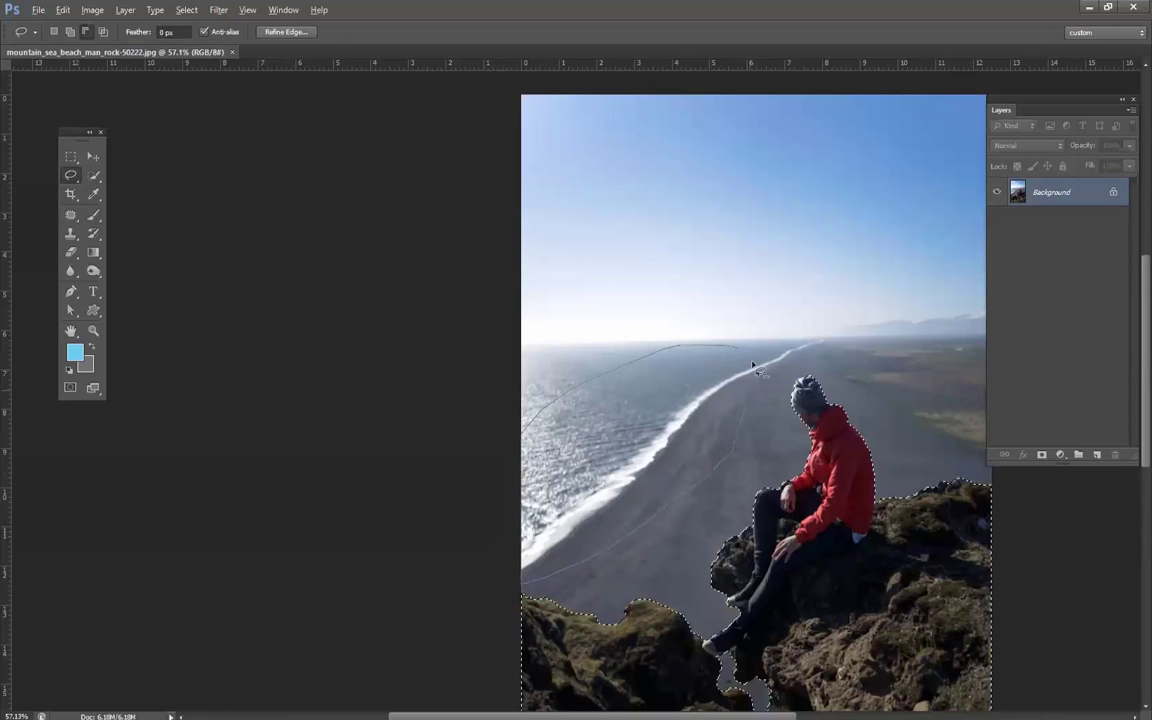
Check the mask in Refine Edge without applying, and lasso the leftover shoreline fragment out of the selection.
click(94, 176)
click(318, 32)
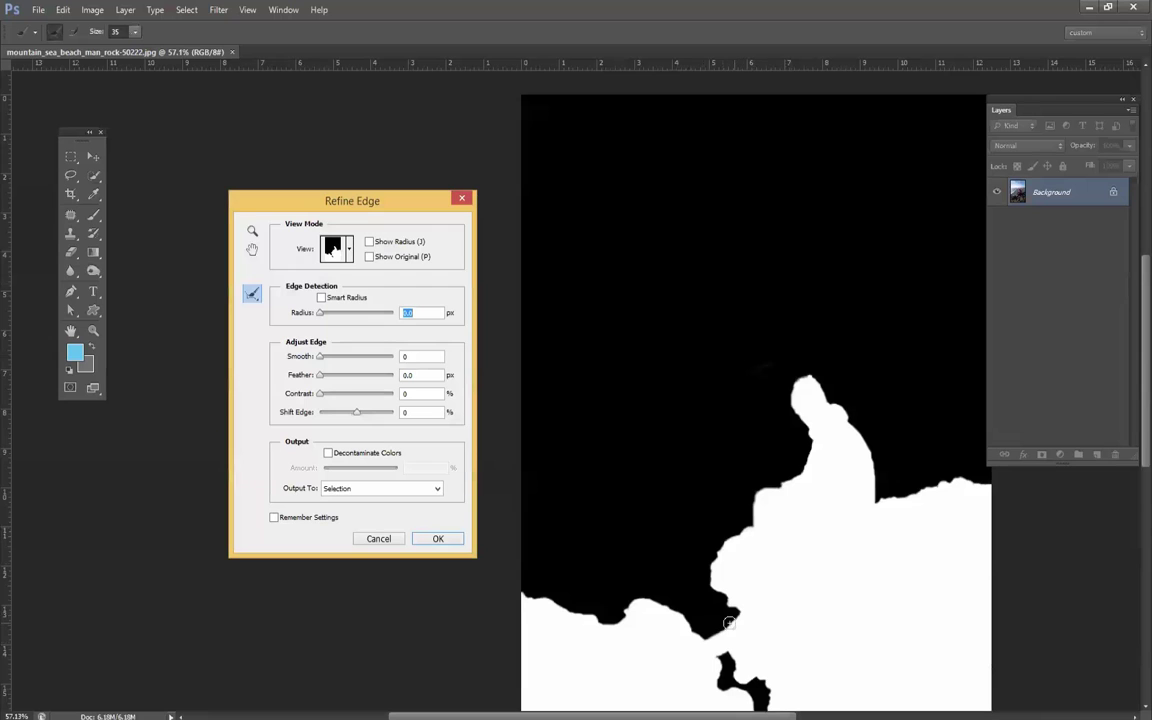
click(380, 539)
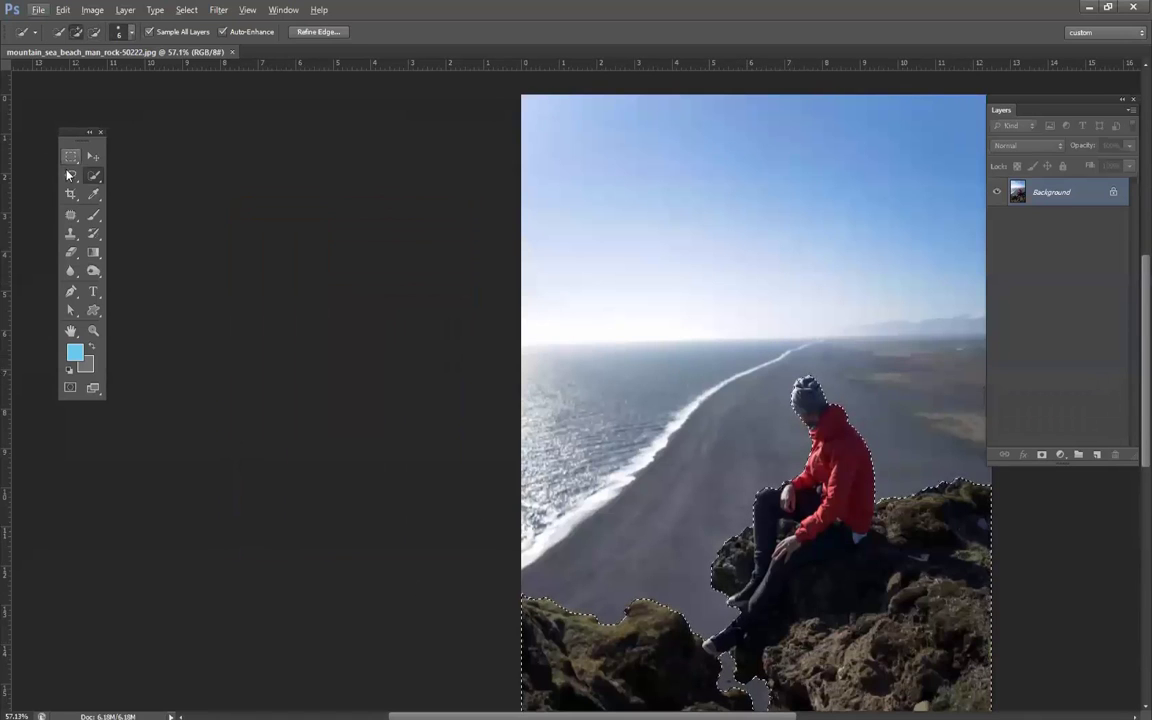
click(70, 175)
drag(718, 318, 649, 424)
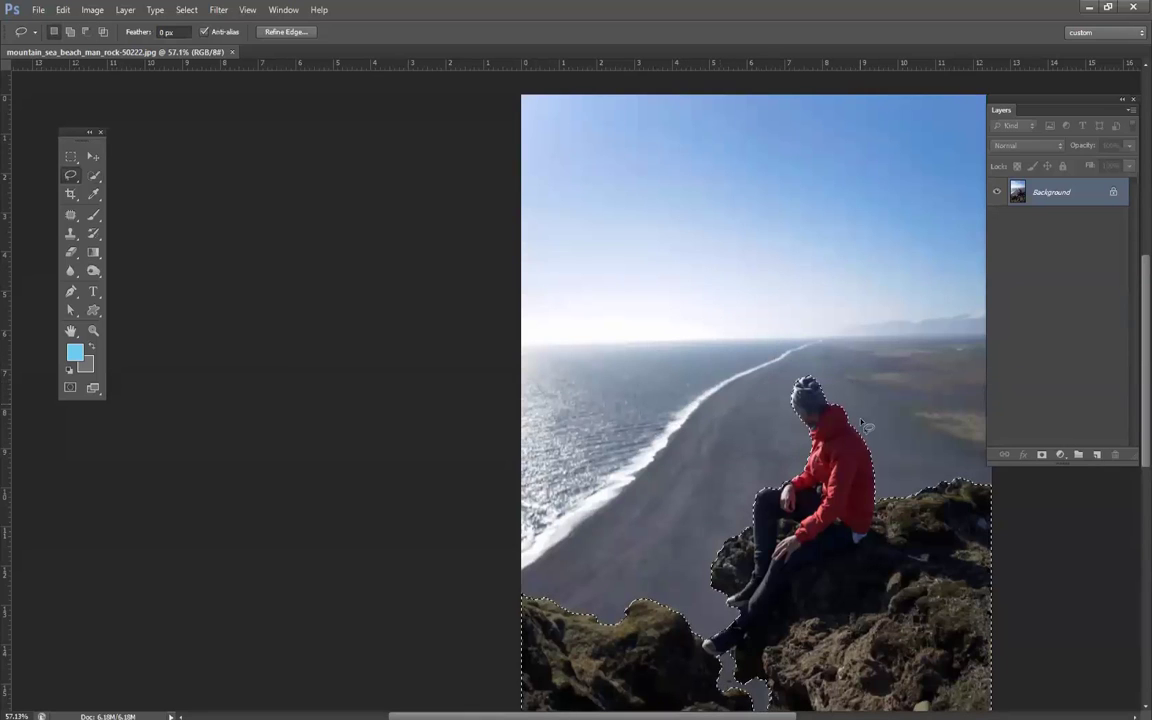
Open Refine Edge with a 0.6 px Radius and brush along the mask edge at the man's collar.
click(276, 32)
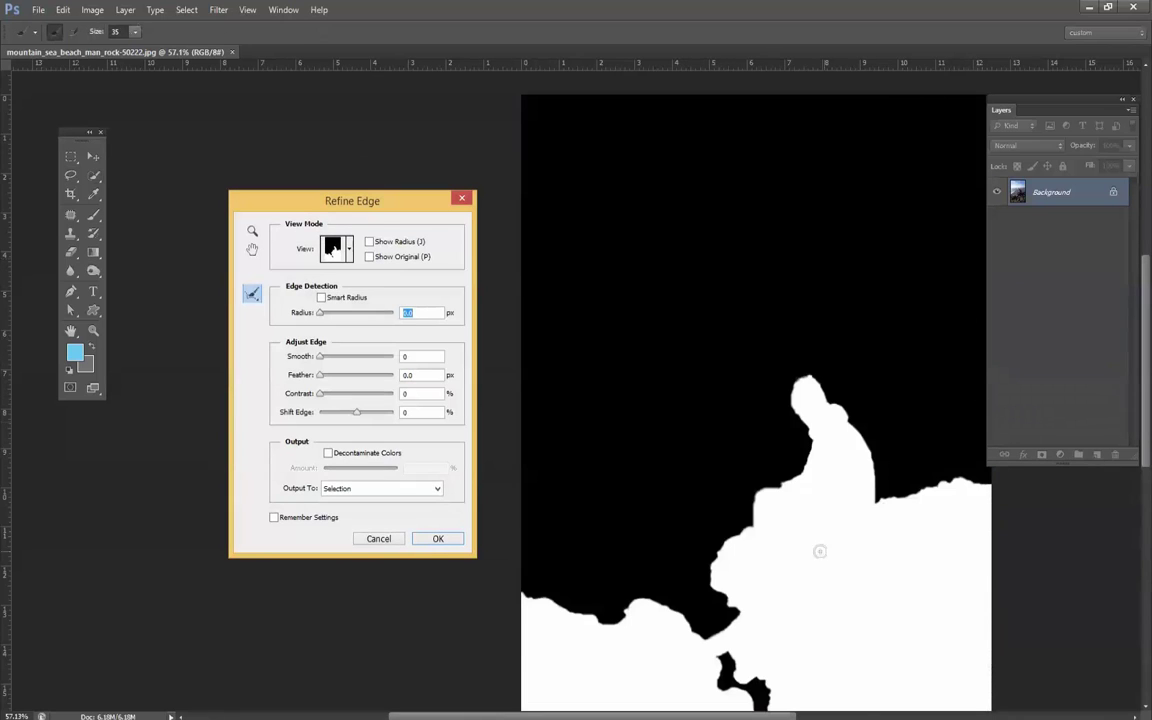
mouse_move(820, 420)
mouse_down()
mouse_move(841, 622)
mouse_move(856, 525)
mouse_move(948, 487)
mouse_up()
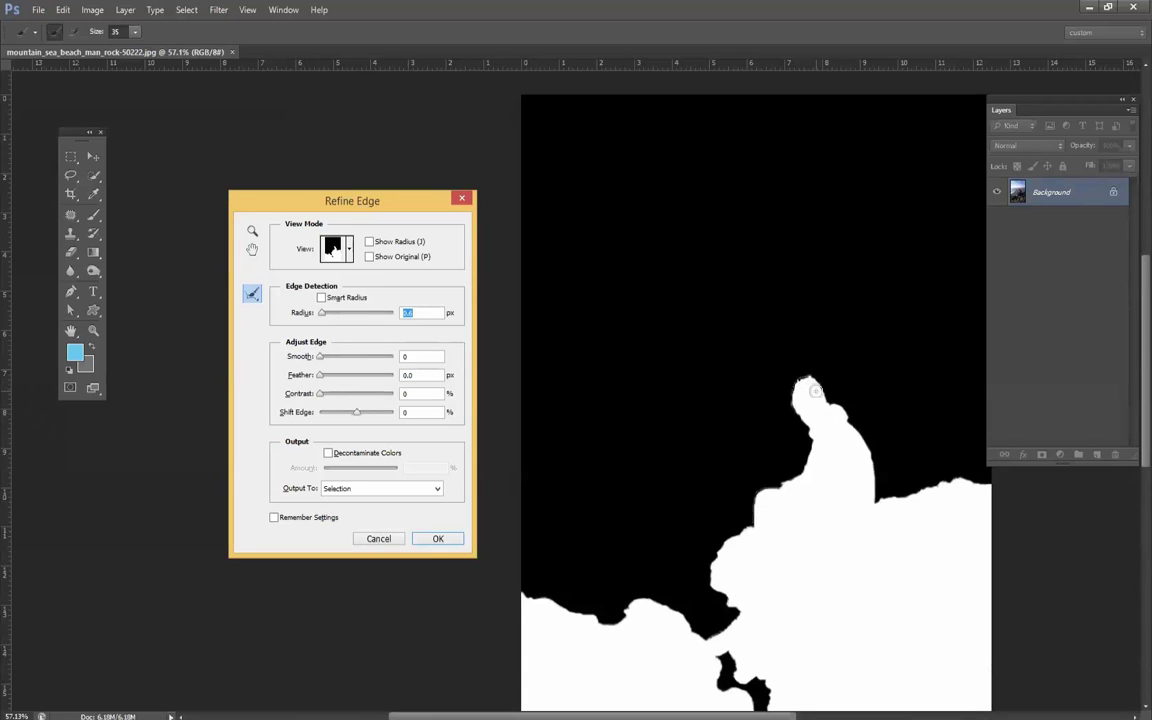
scroll(815, 391, up, 1)
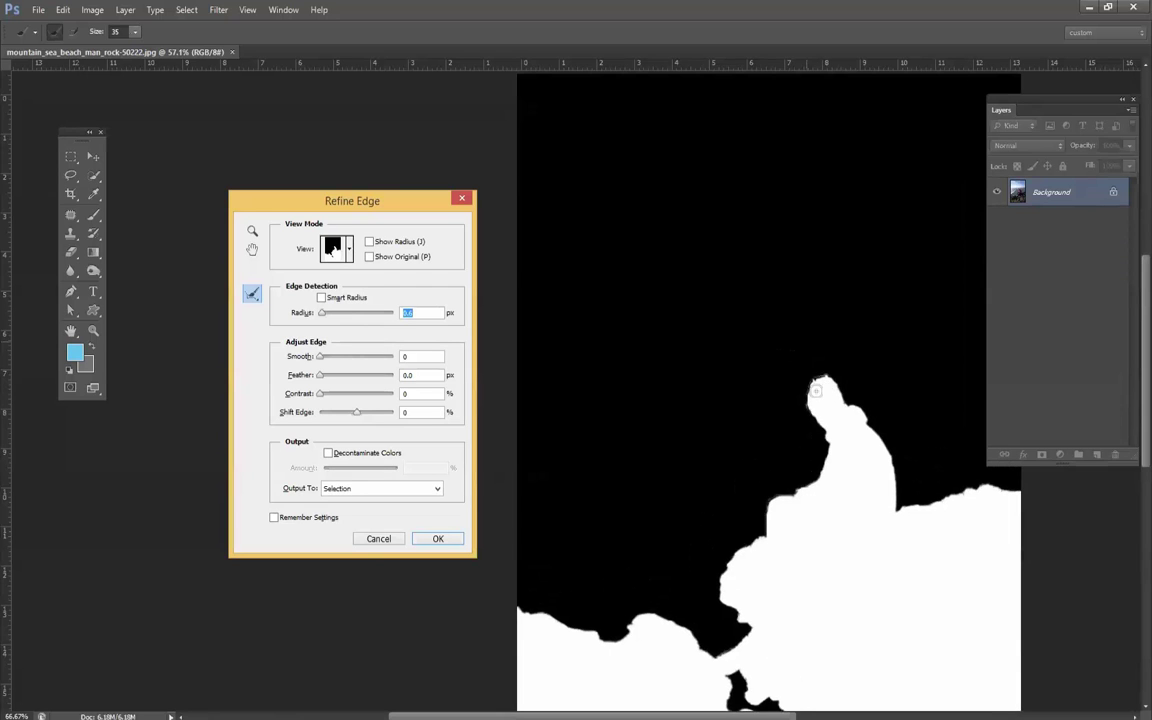
scroll(815, 391, up, 3)
drag(591, 404, 720, 296)
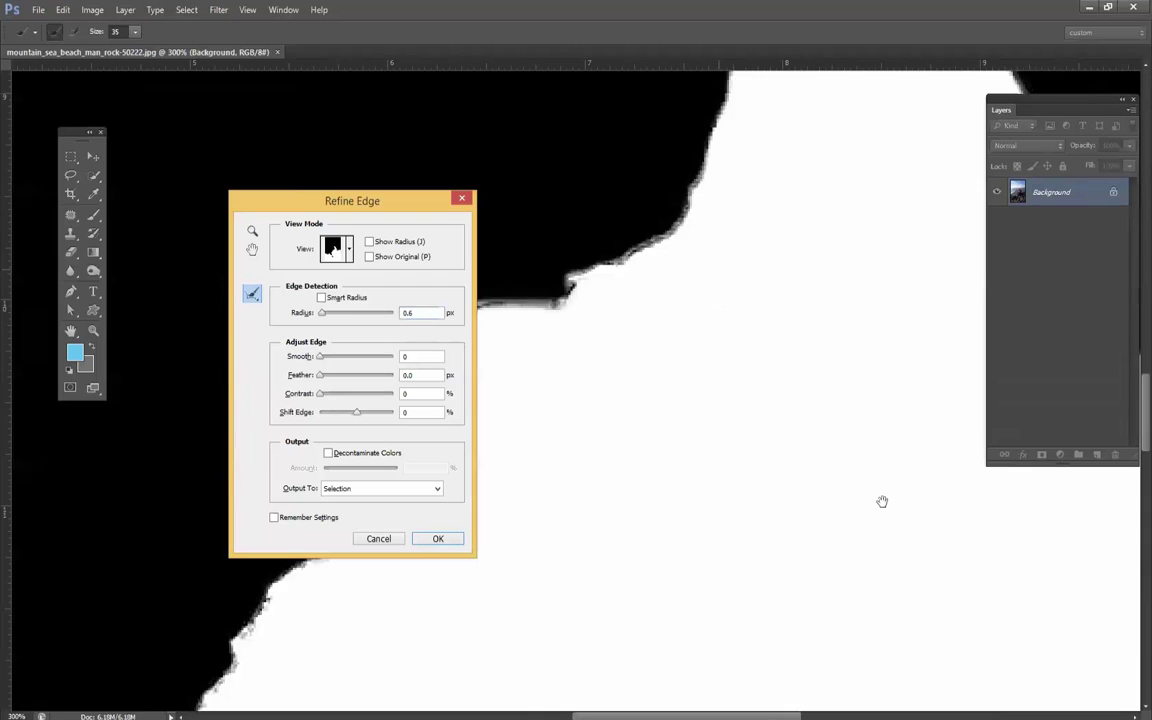
drag(882, 501, 904, 550)
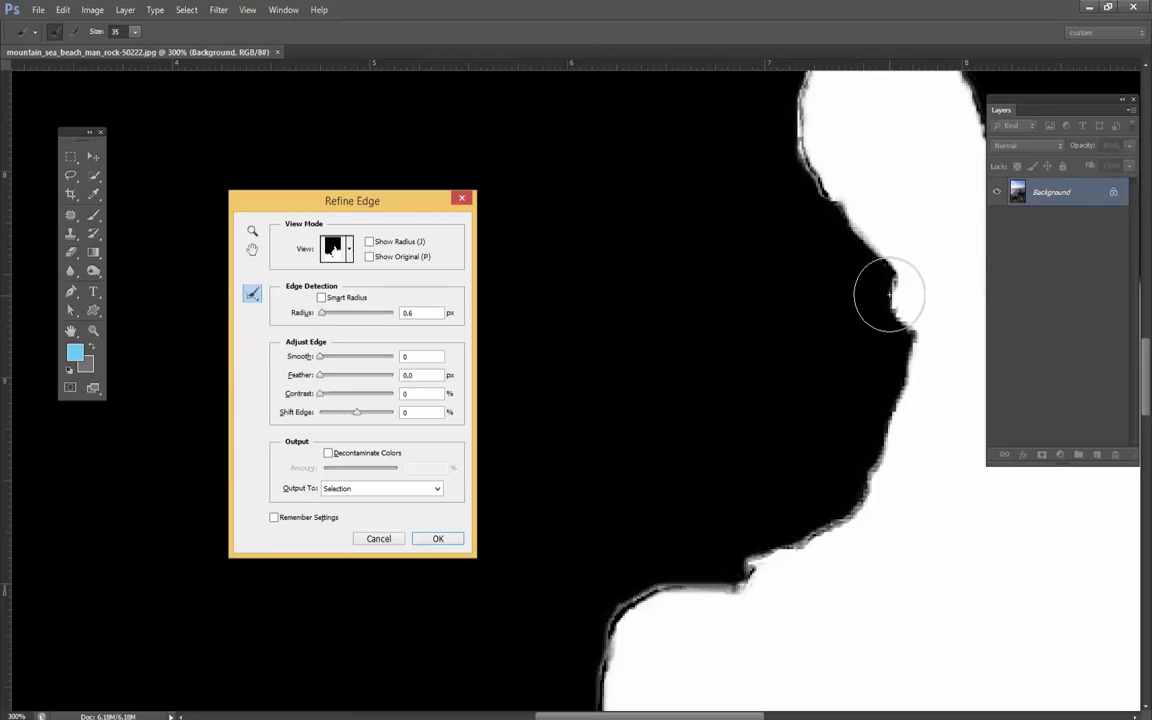
drag(876, 289, 887, 283)
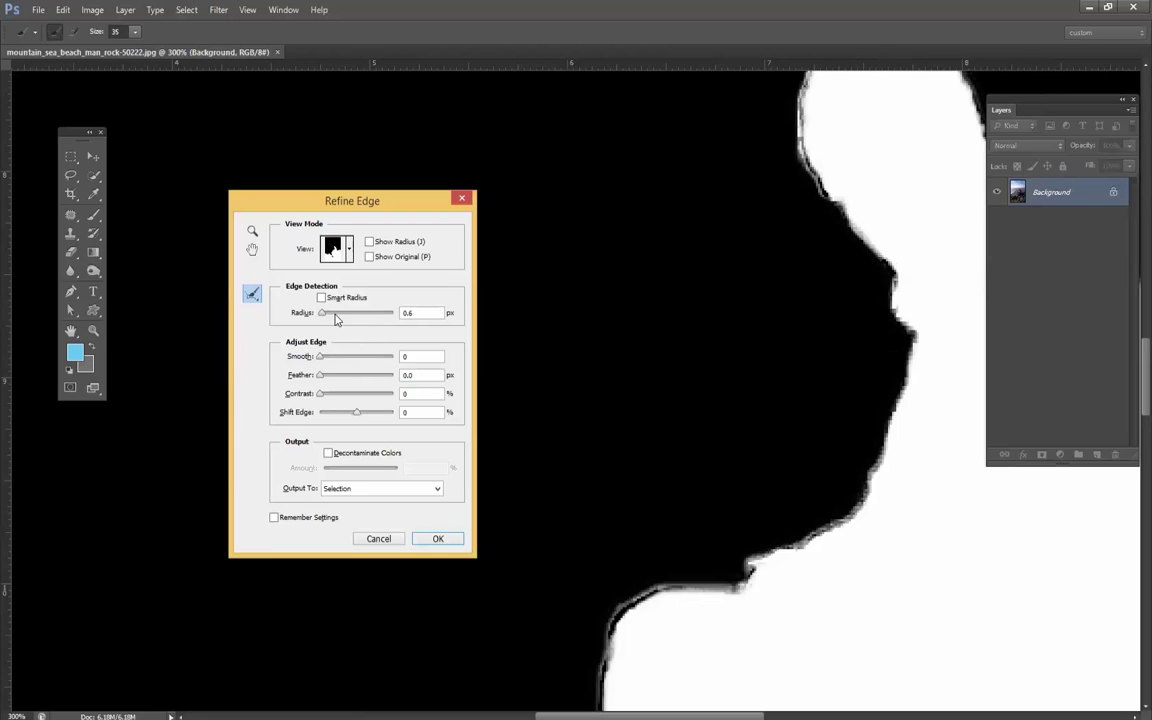
Refine the mask edge with Smooth 6, Feather 0 px, a strongly raised Contrast and Shift Edge 0%, and apply the settings.
drag(322, 362, 327, 362)
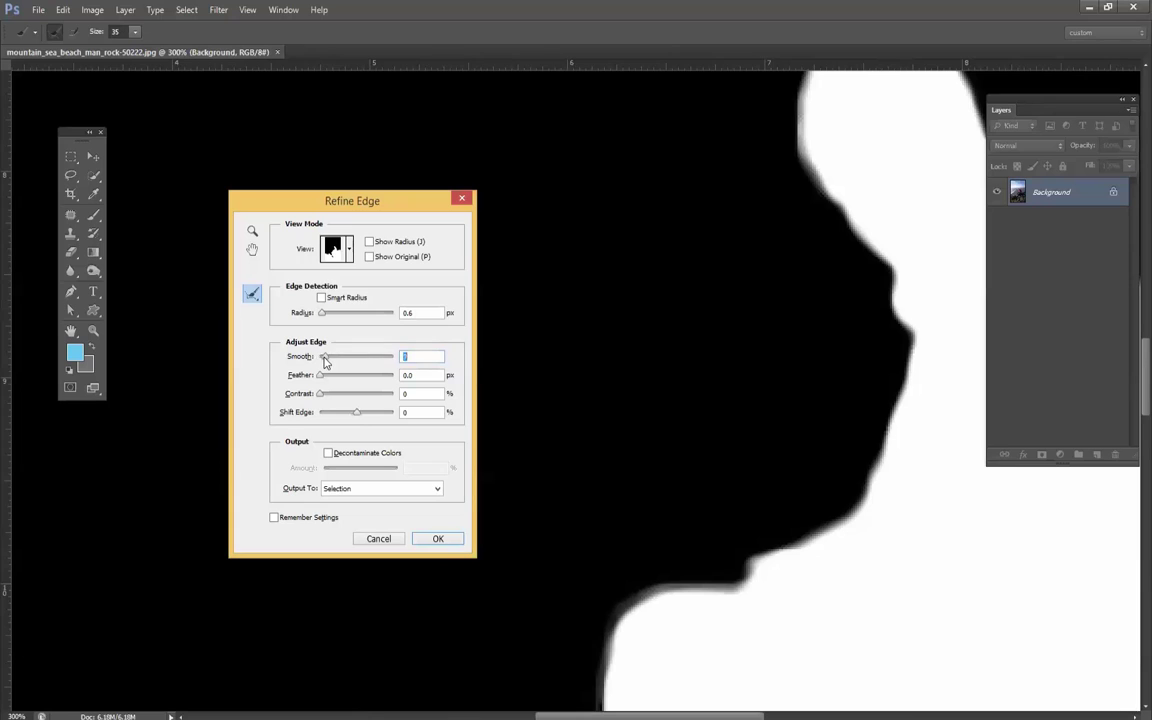
drag(320, 396, 356, 399)
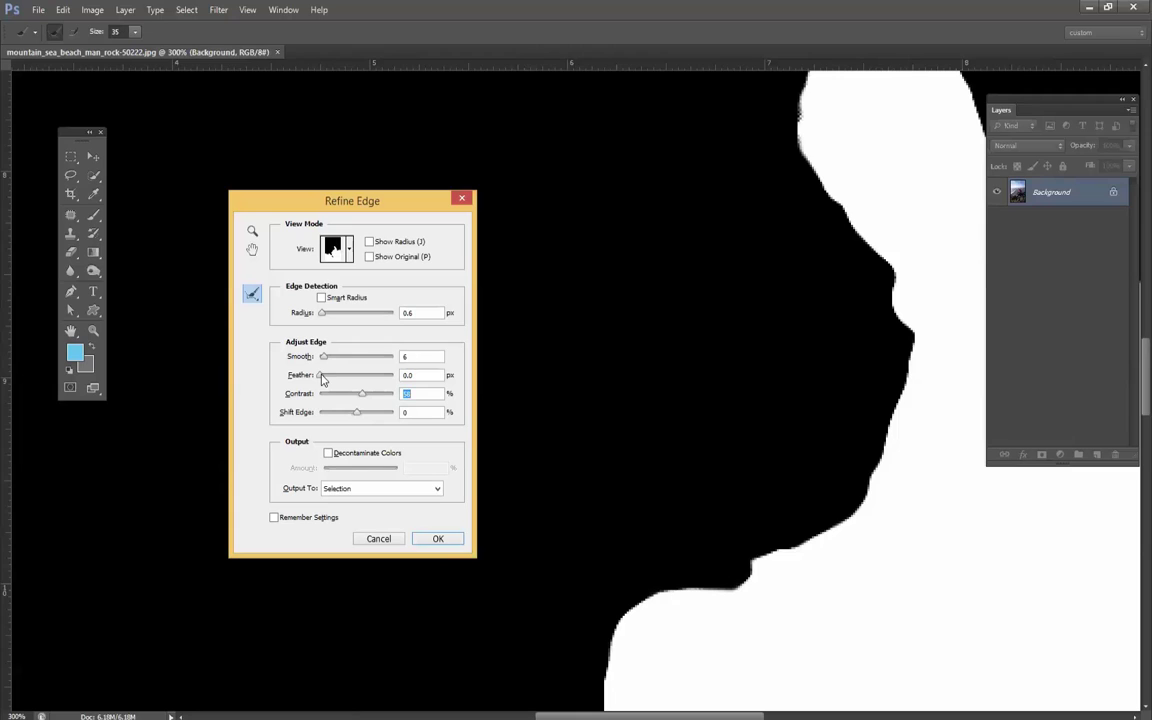
drag(322, 378, 250, 408)
mouse_move(356, 413)
mouse_down()
mouse_move(393, 412)
mouse_move(317, 428)
mouse_move(355, 419)
mouse_up()
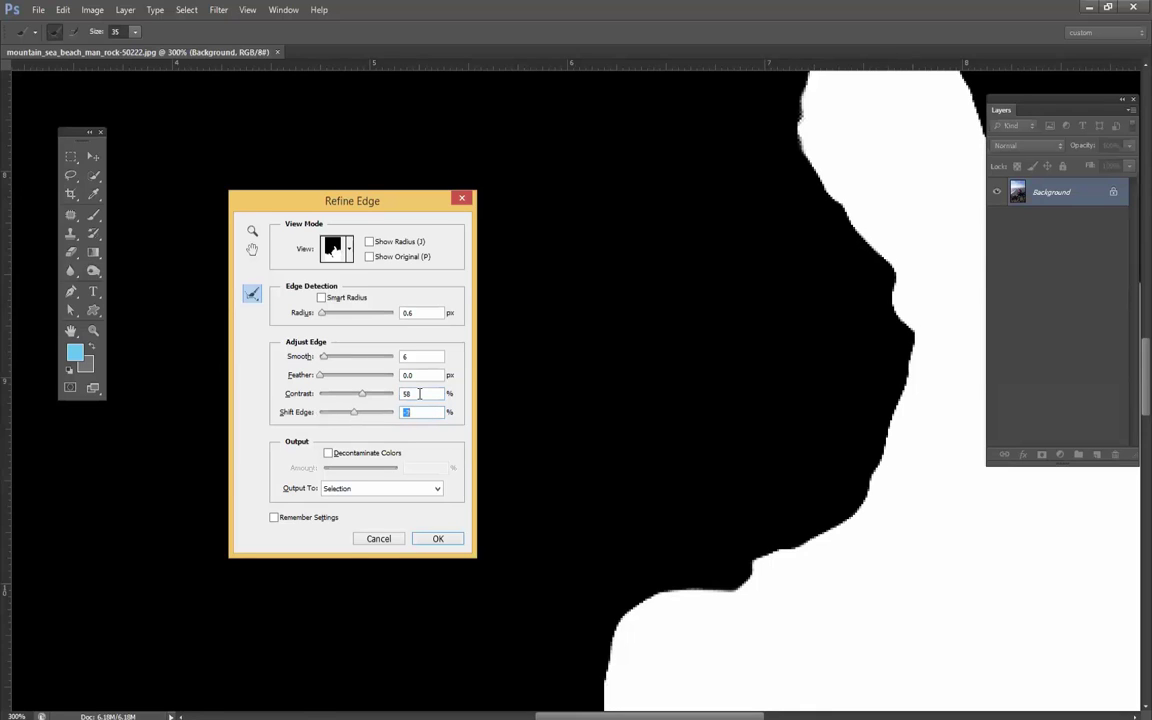
text(0)
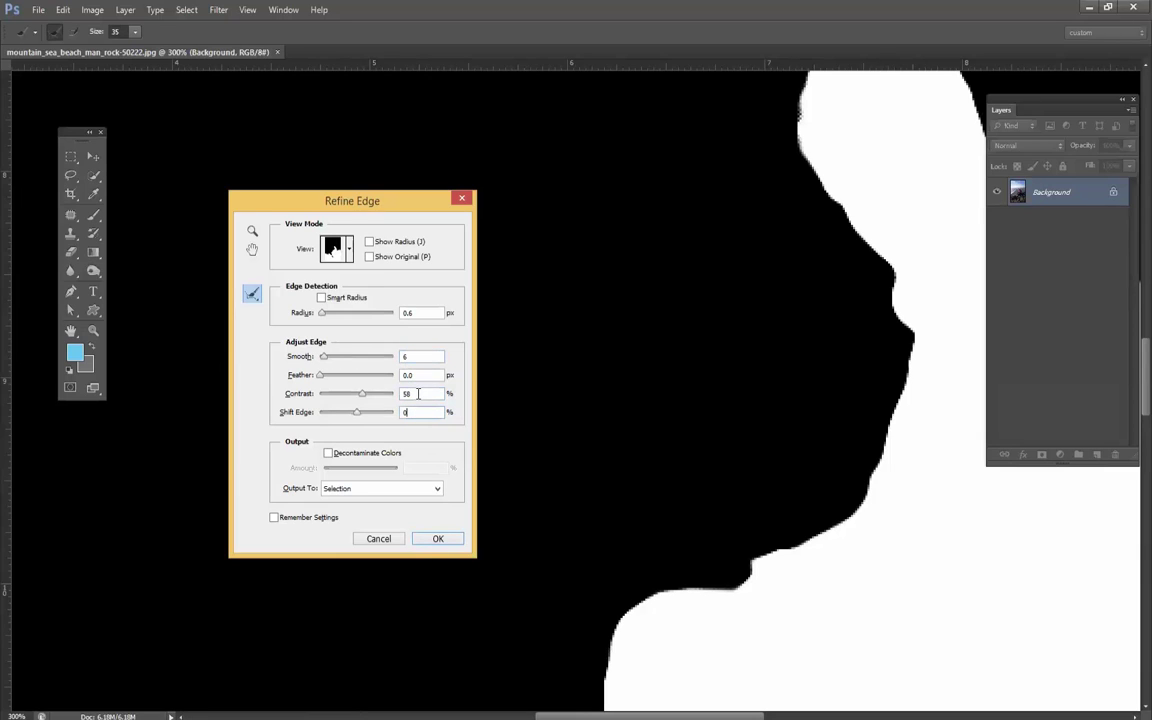
drag(362, 394, 369, 398)
click(436, 540)
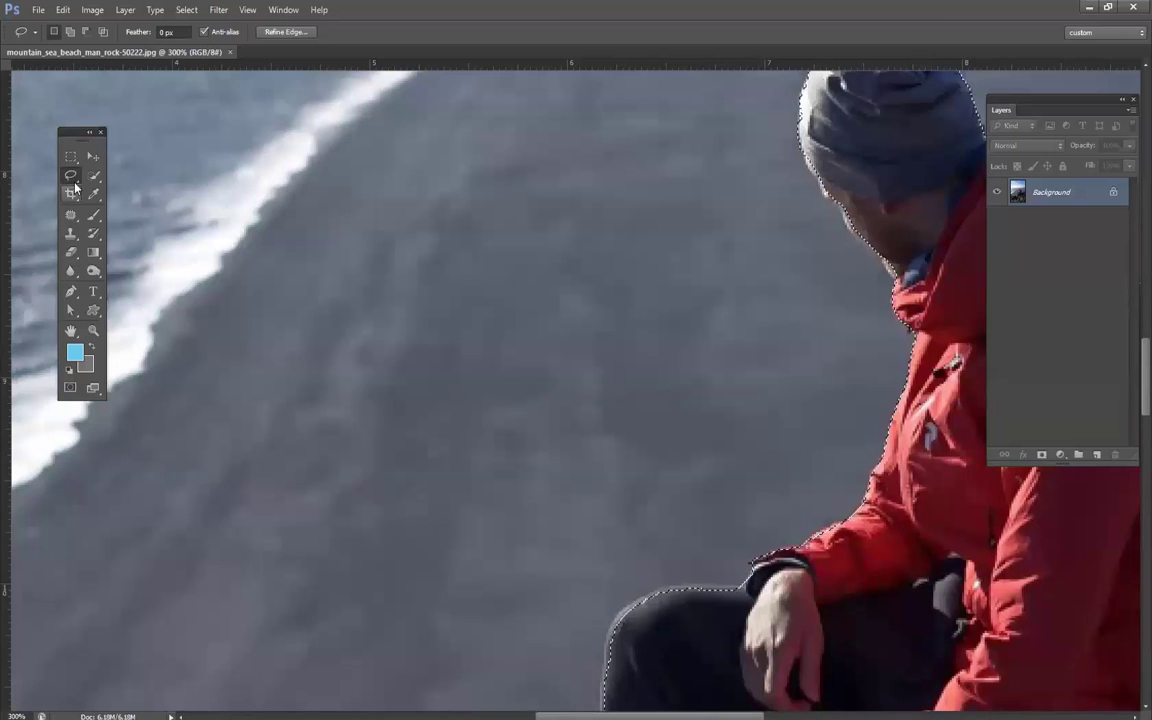
Examine the refined selection outline around the man's face and the gap between the rocks.
scroll(880, 290, up, 3)
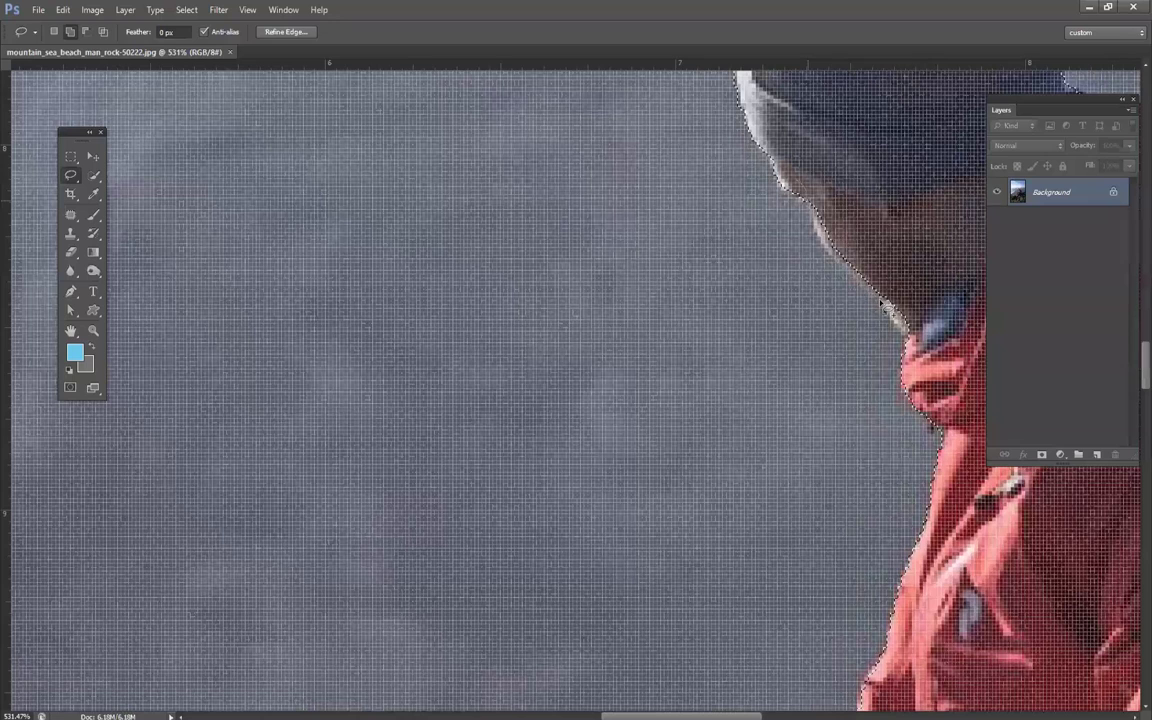
scroll(928, 345, down, 5)
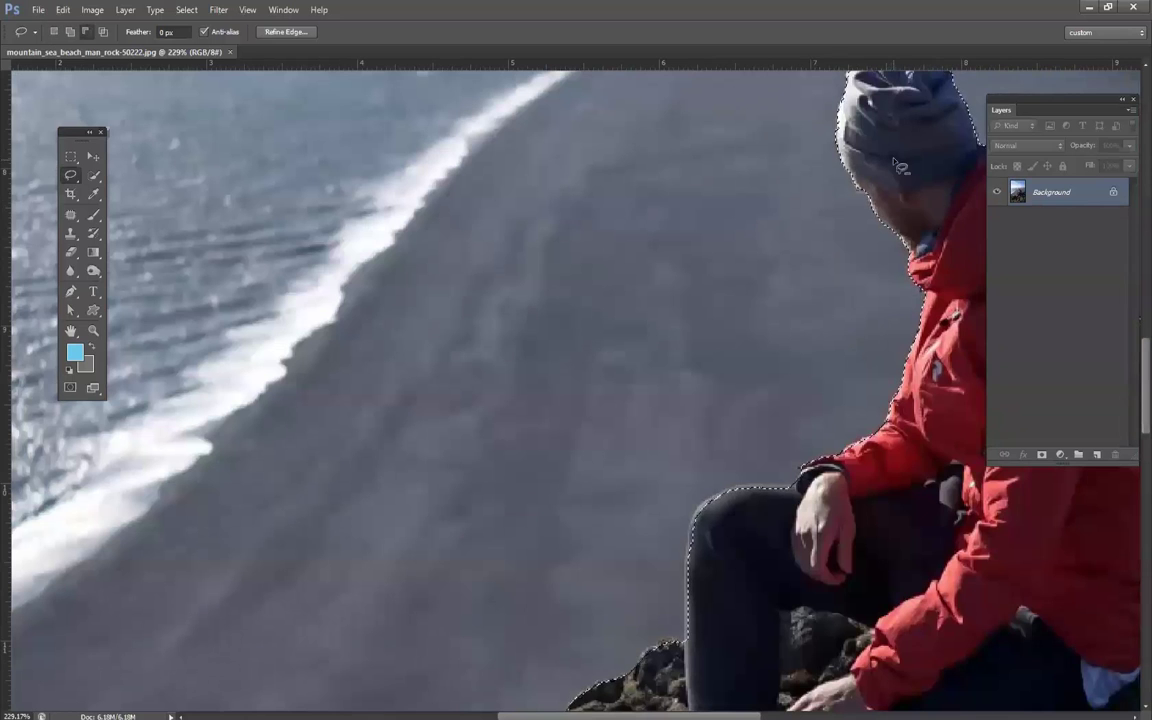
scroll(933, 333, down, 3)
scroll(933, 333, down, 2)
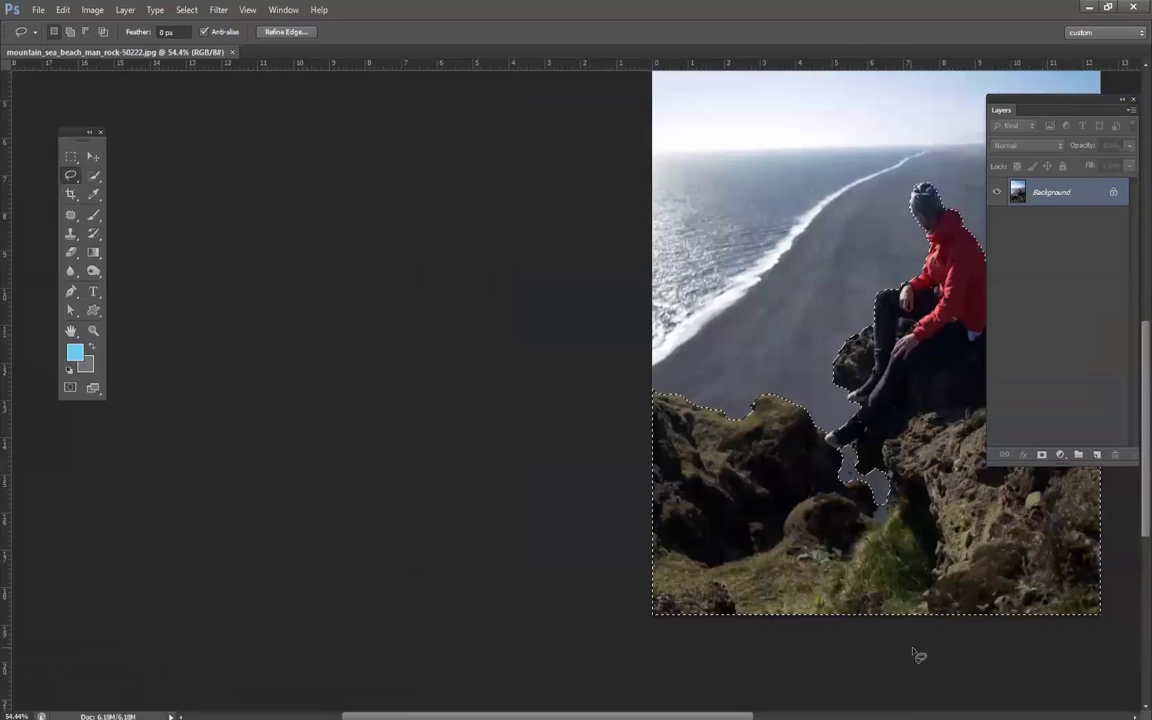
scroll(920, 535, up, 2)
scroll(920, 535, up, 2)
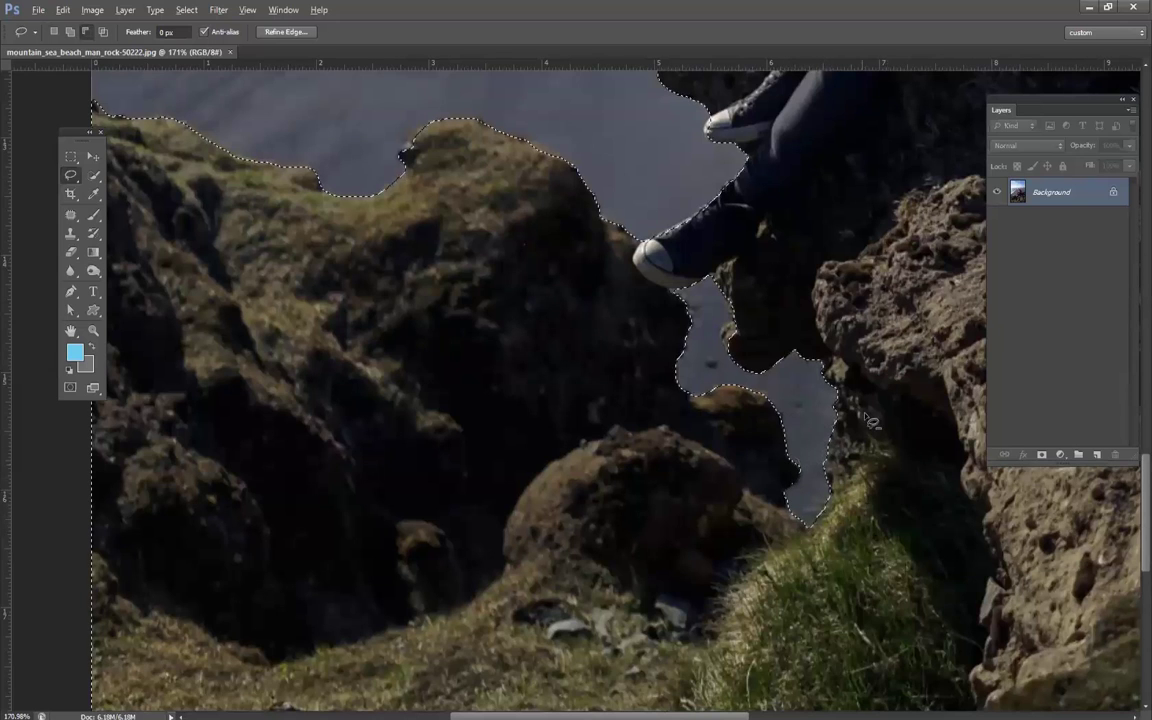
scroll(875, 432, down, 2)
scroll(875, 432, down, 2)
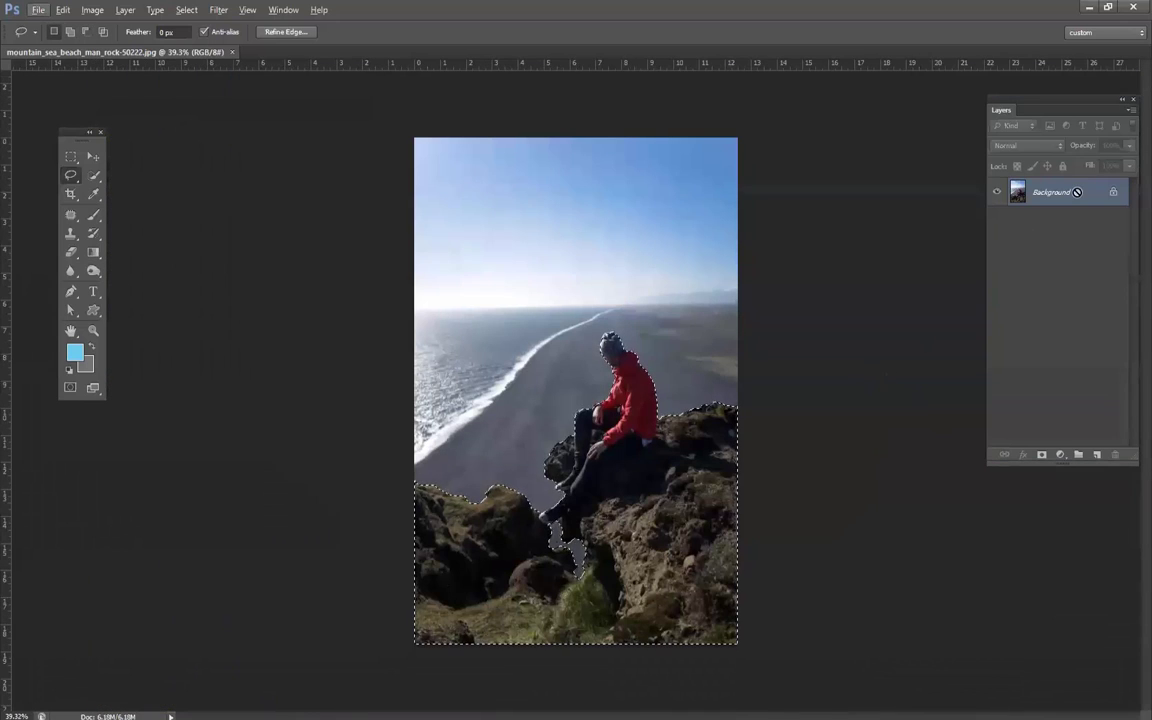
Copy the selected man and rocks to a new layer and hide the Background layer.
key(ctrl+j)
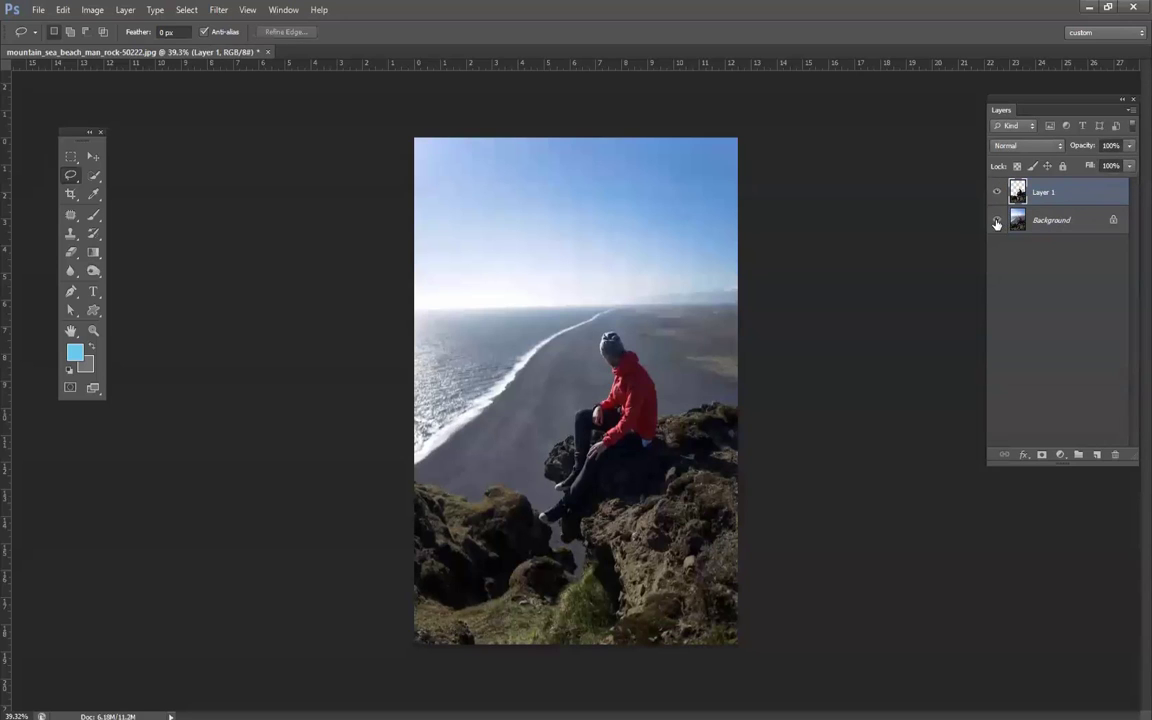
click(996, 221)
key(v)
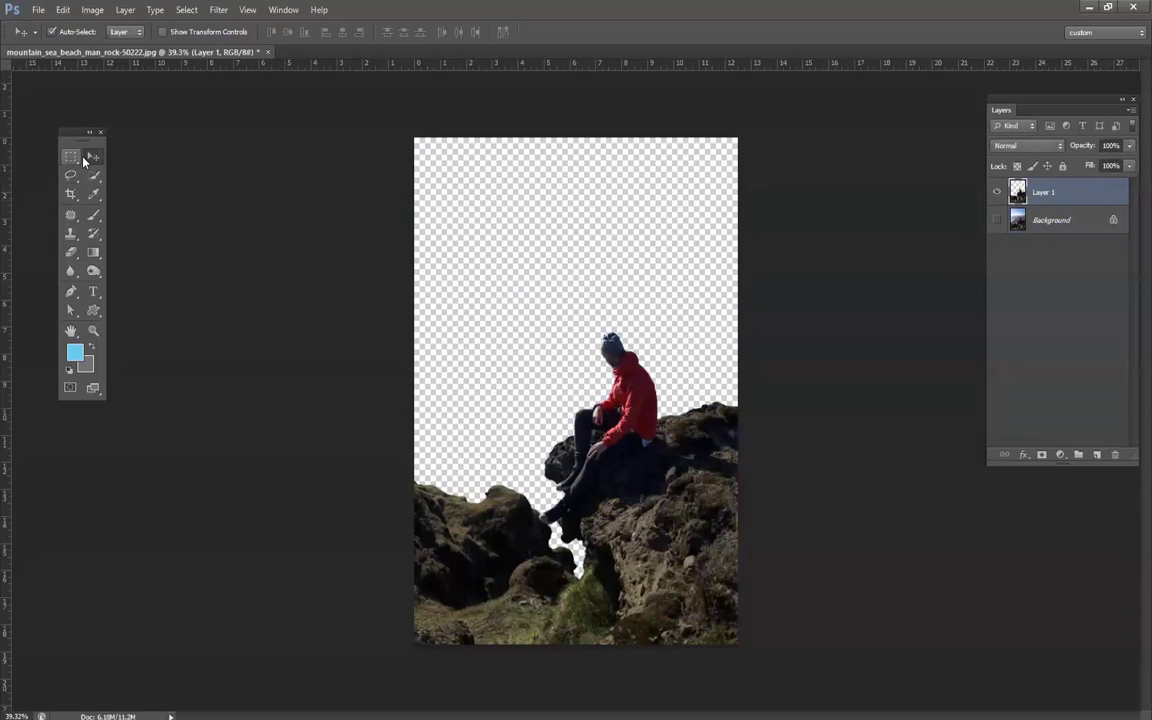
scroll(358, 388, up, 1)
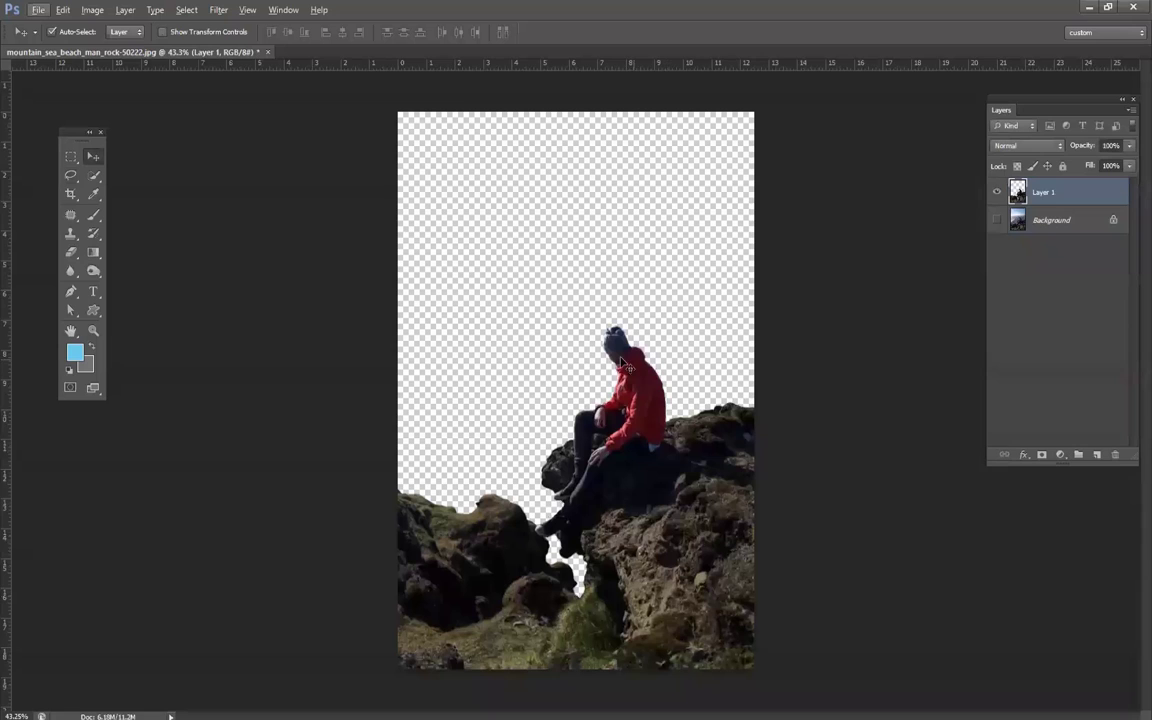
Place the waterfall image 1148.jpg from the photo folder, enlarge it to fill the canvas, and move its layer below the man's cutout.
key(alt+Tab)
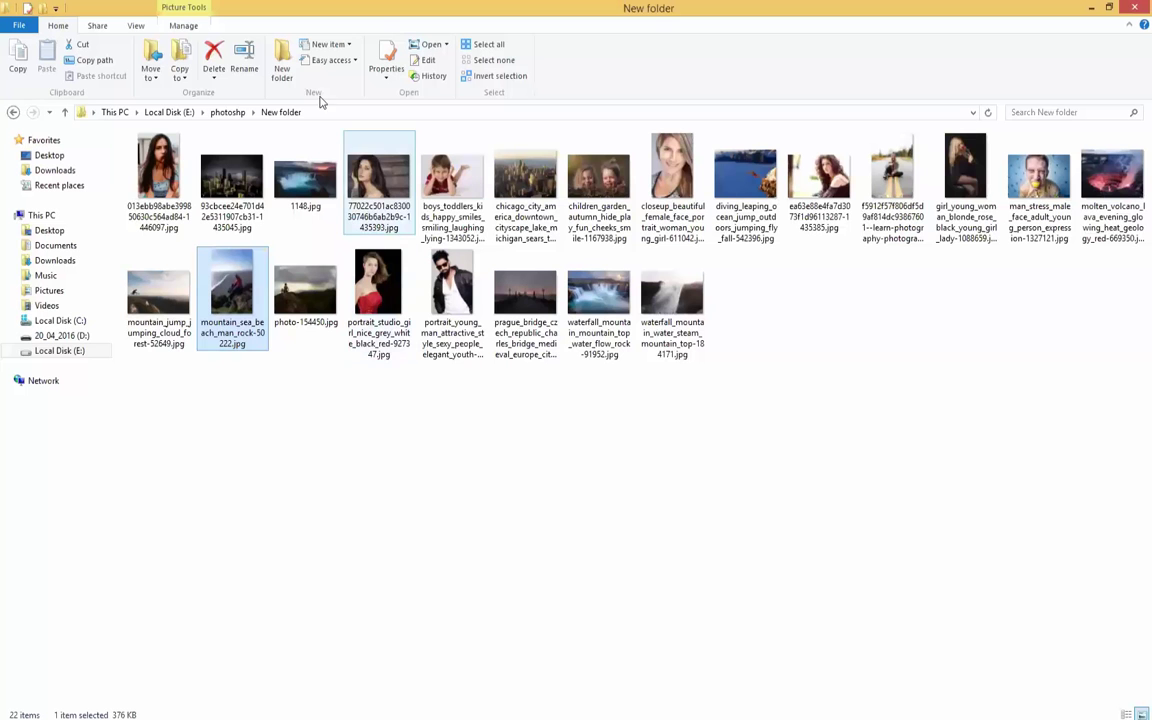
click(305, 175)
drag(383, 355, 599, 375)
drag(803, 192, 1033, 22)
key(Return)
drag(1040, 192, 1049, 234)
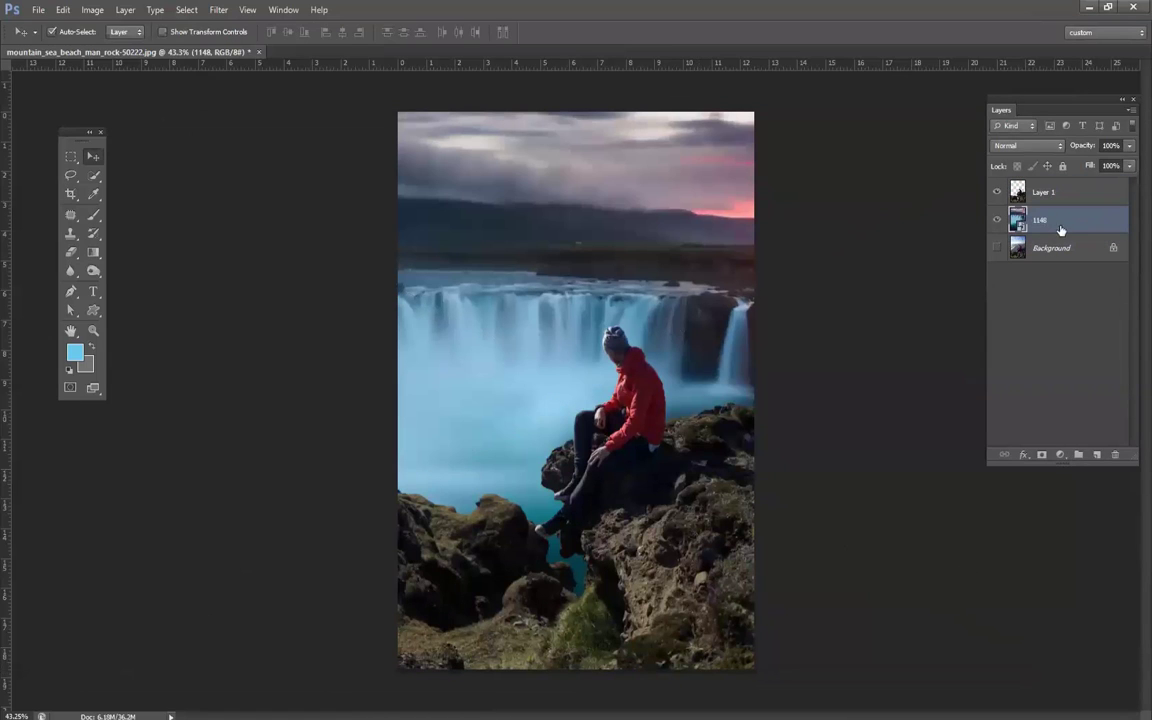
Rasterize the 1148 waterfall layer and reduce its saturation and lightness with Hue/Saturation.
right_click(1000, 222)
click(1058, 367)
key(ctrl+u)
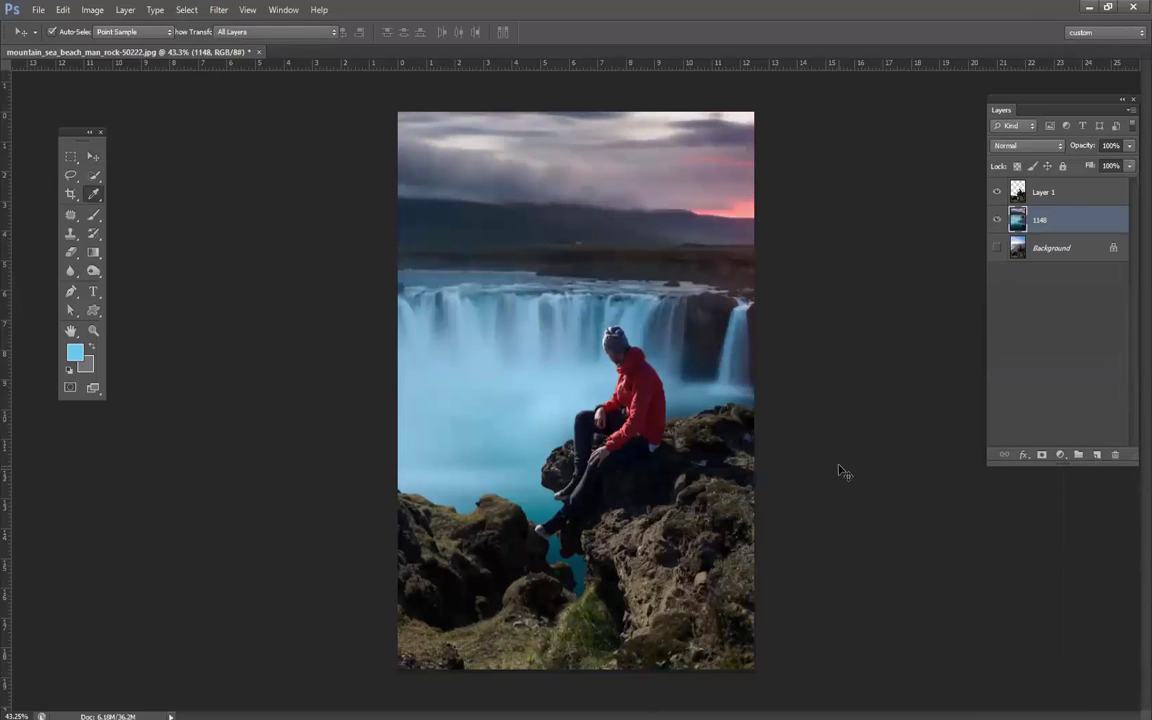
drag(768, 371, 769, 379)
drag(767, 436, 753, 445)
click(926, 301)
key(v)
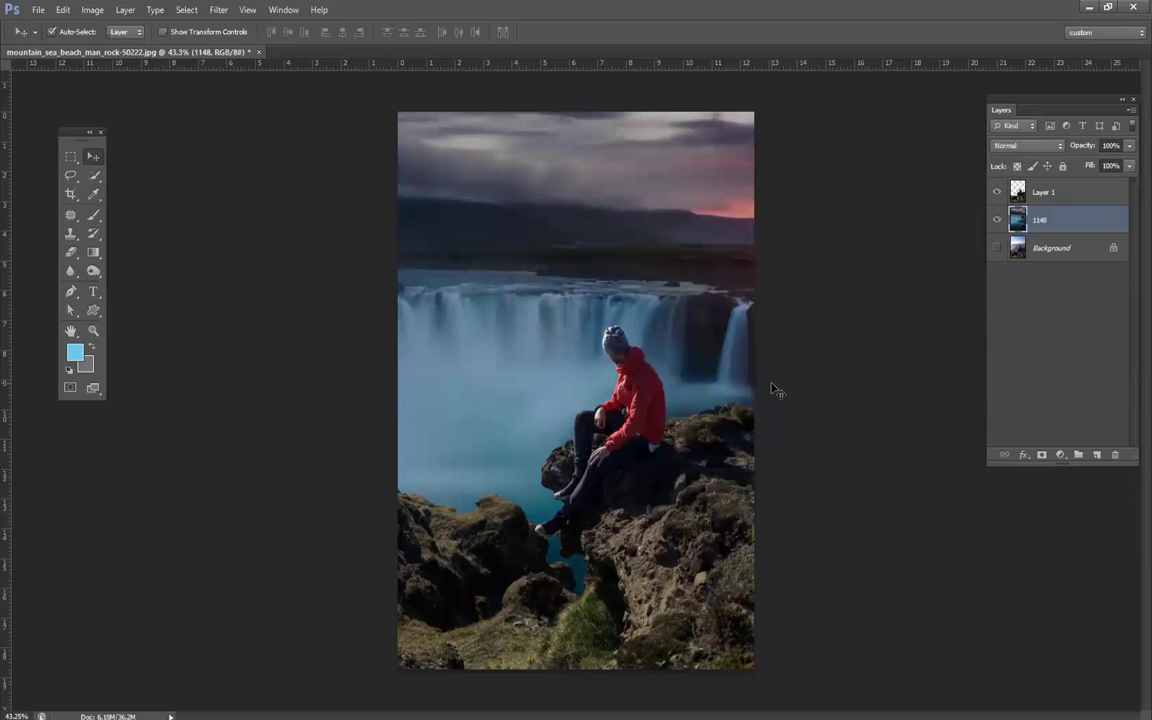
Flip the waterfall layer horizontally and shift it left behind the man.
key(ctrl+t)
right_click(702, 332)
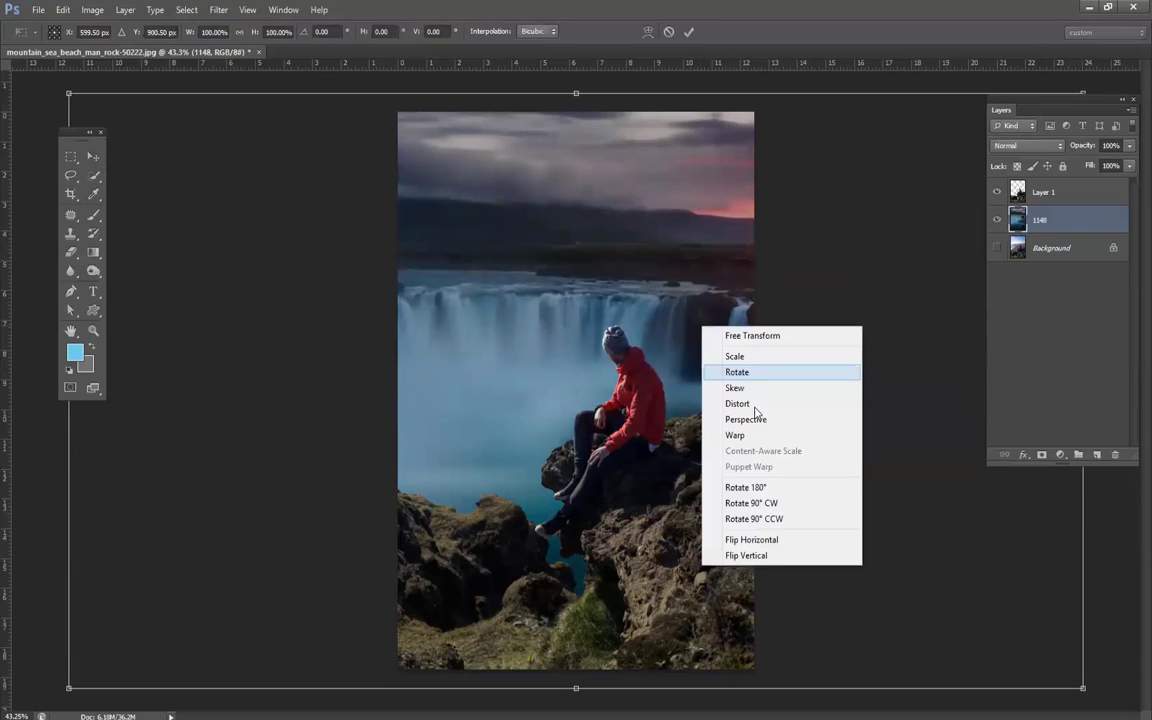
click(746, 540)
key(Return)
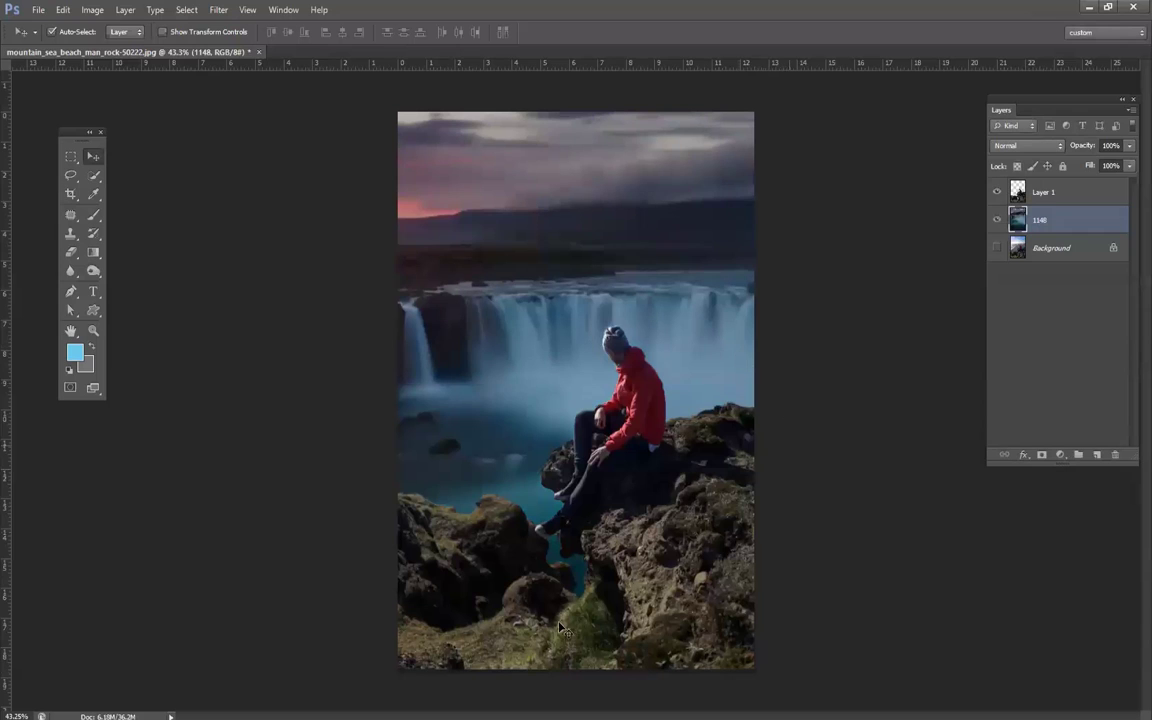
drag(470, 357, 374, 311)
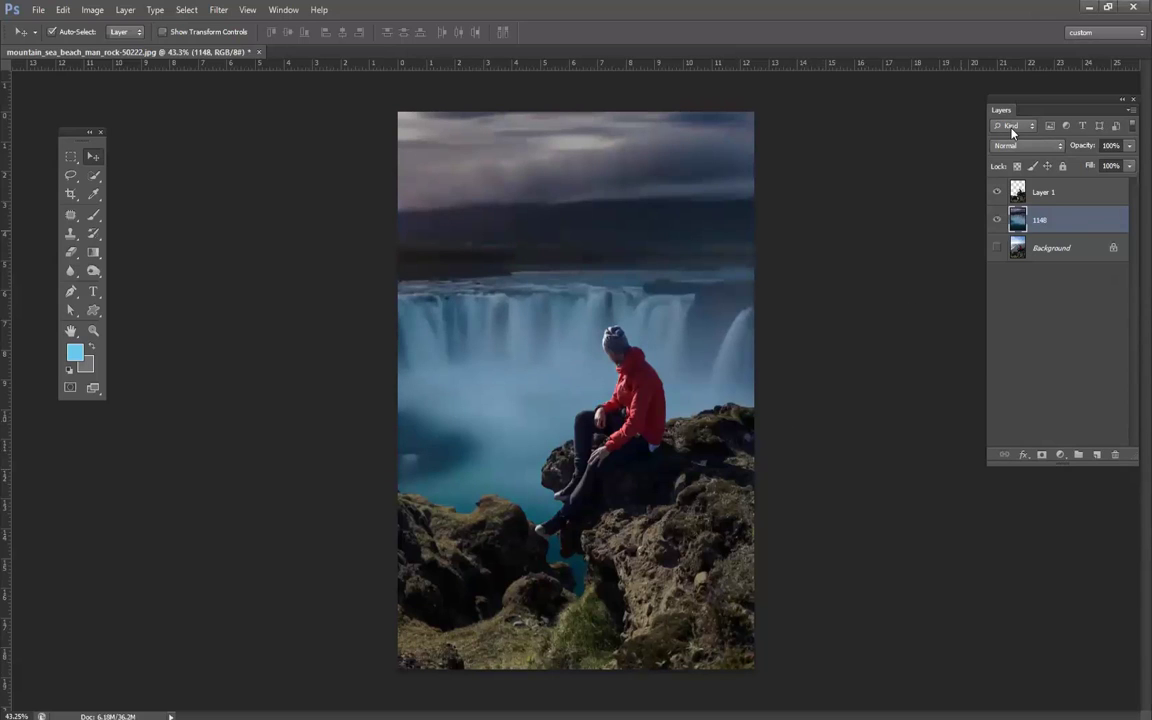
Select Layer 1 and view the Quick Selection and Magic Wand tool variants.
click(1043, 192)
click(94, 175)
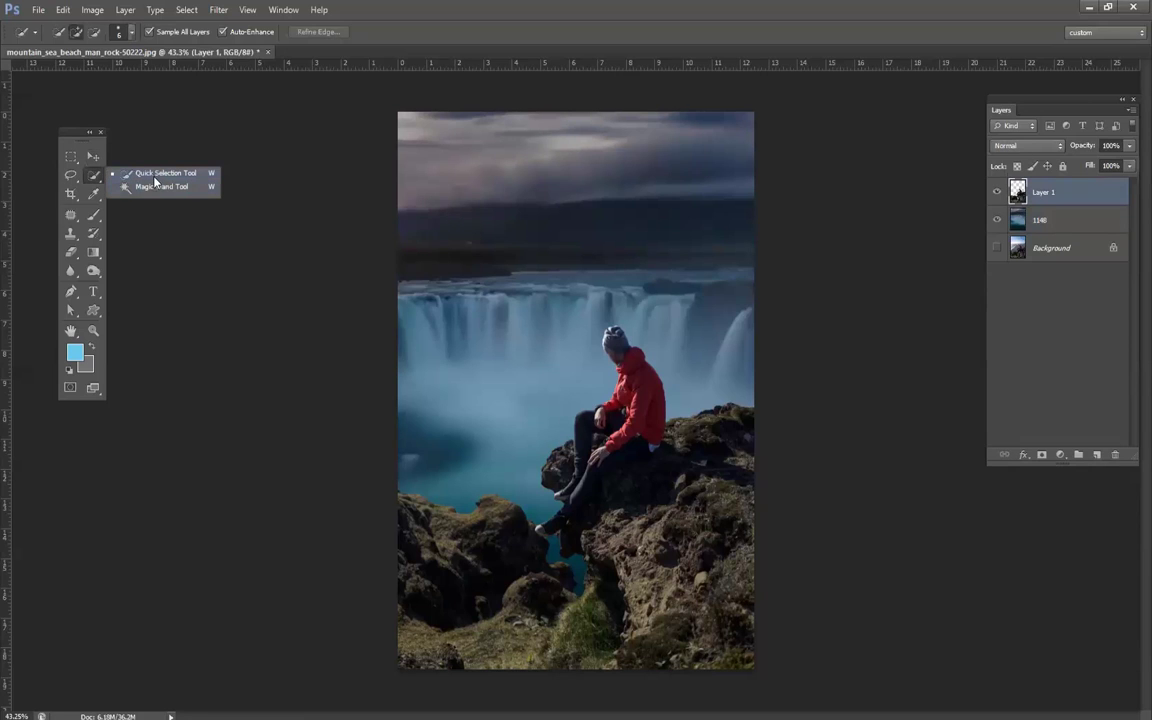
click(110, 205)
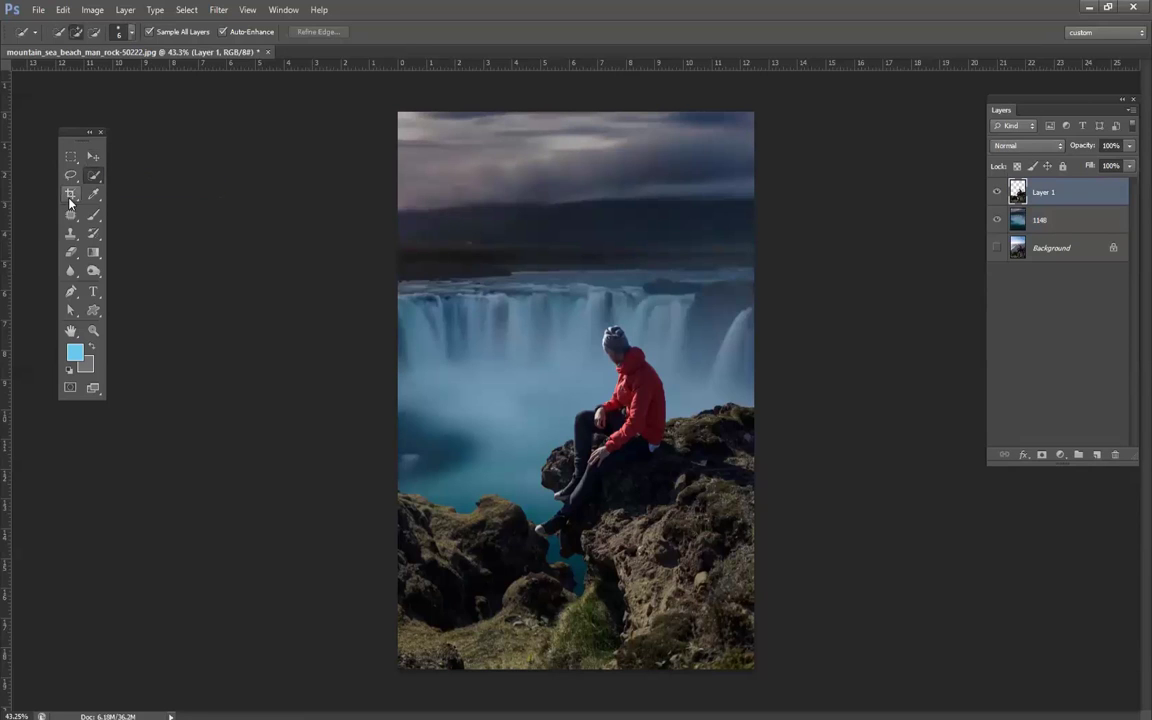
Try a rectangular crop of the composite with the Crop tool, and cancel it.
click(70, 195)
drag(434, 220, 562, 355)
drag(688, 462, 745, 517)
key(Escape)
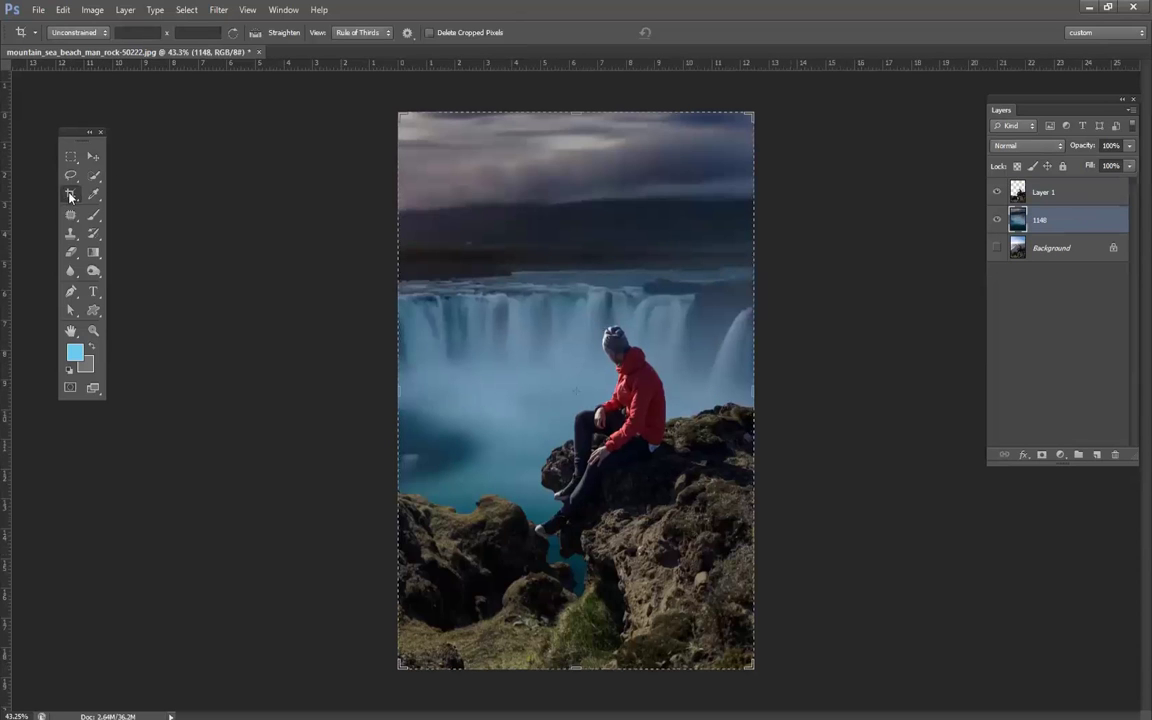
View the Crop tool variants, choose the Perspective Crop Tool, and return to the Move tool.
right_click(70, 193)
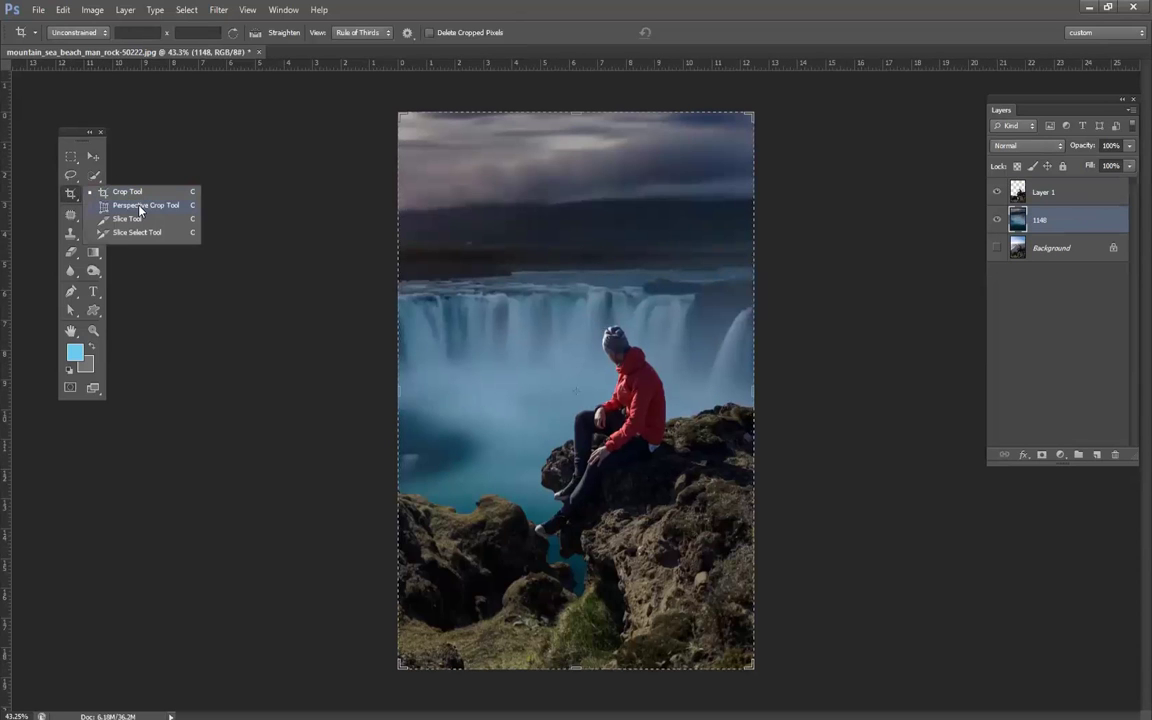
click(141, 206)
click(93, 157)
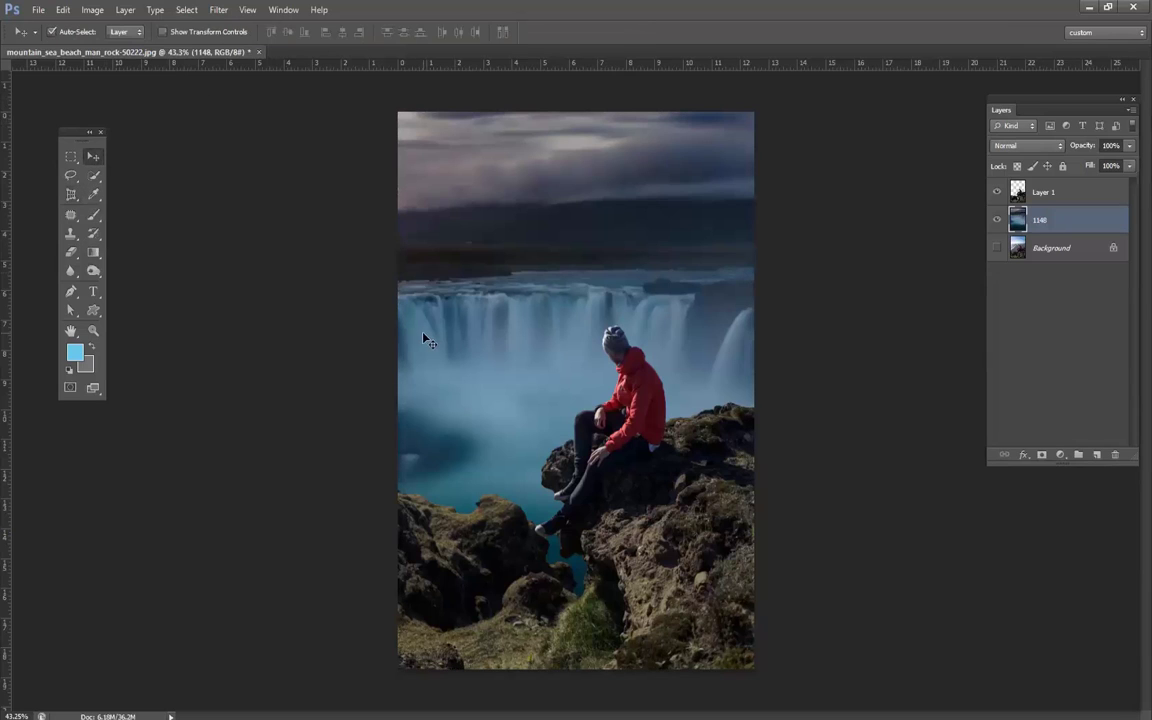
click(259, 52)
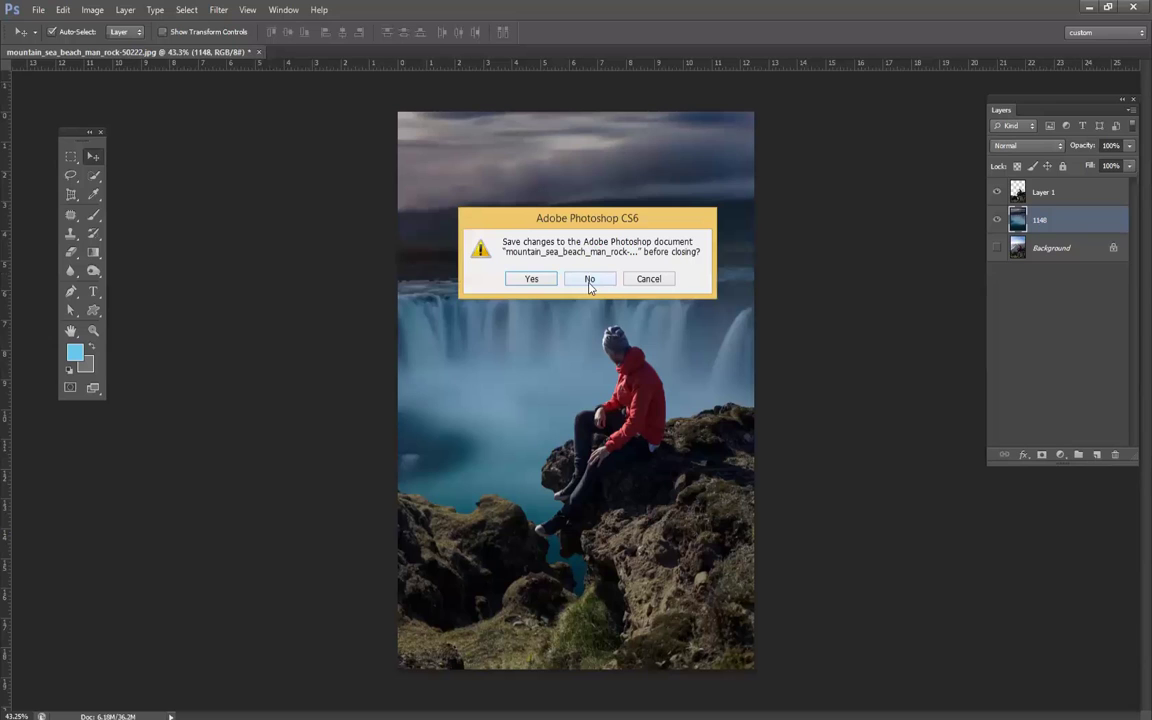
click(646, 279)
drag(215, 52, 254, 100)
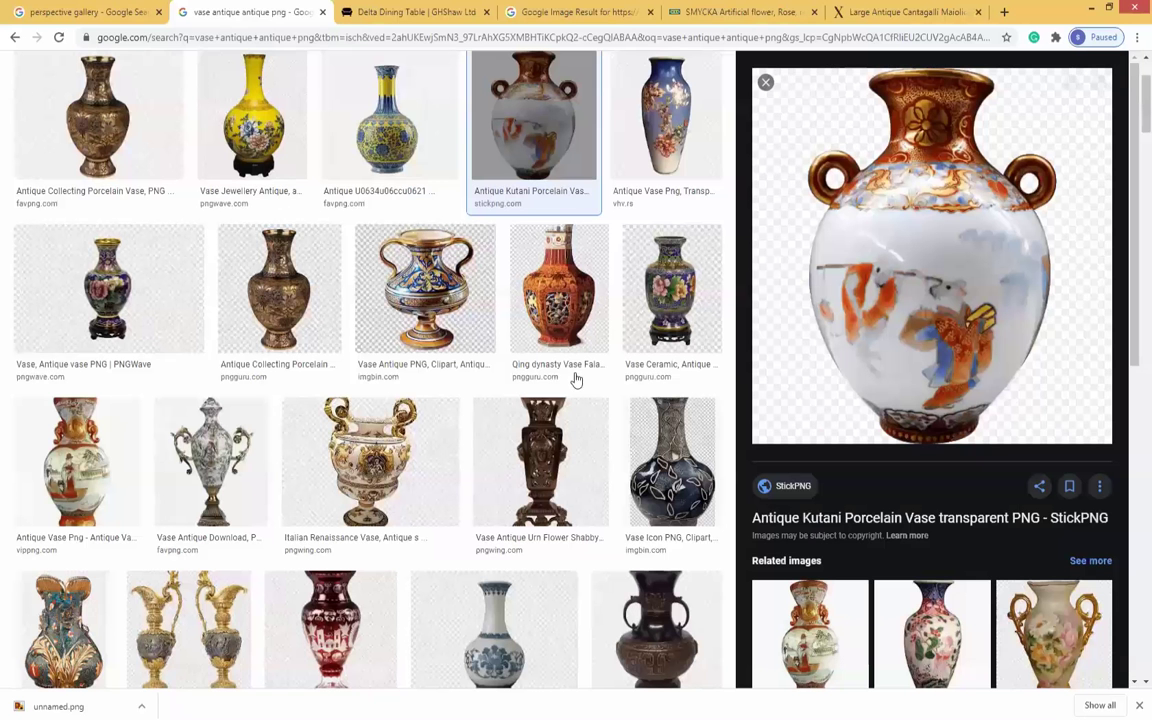
Switch to Chrome, browse the "perspective gallery" image results, and preview the Gallery Of Wisconsin Art photo with red paintings.
key(ctrl+shift+Tab)
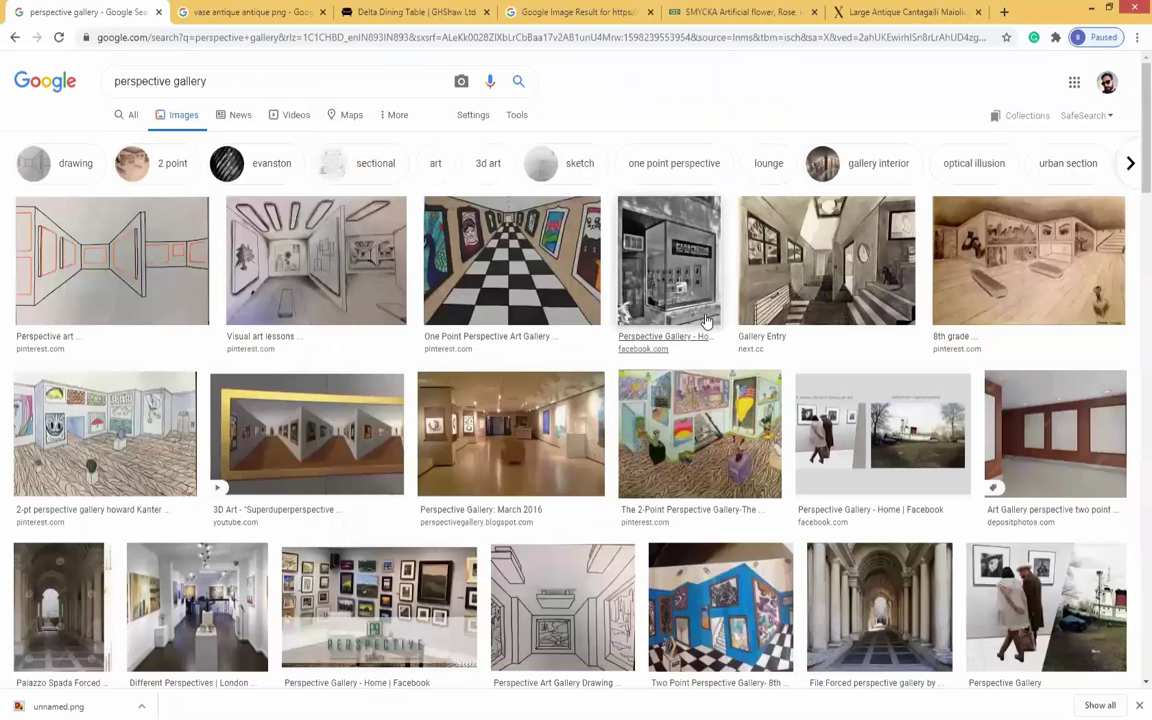
scroll(869, 490, down, 5)
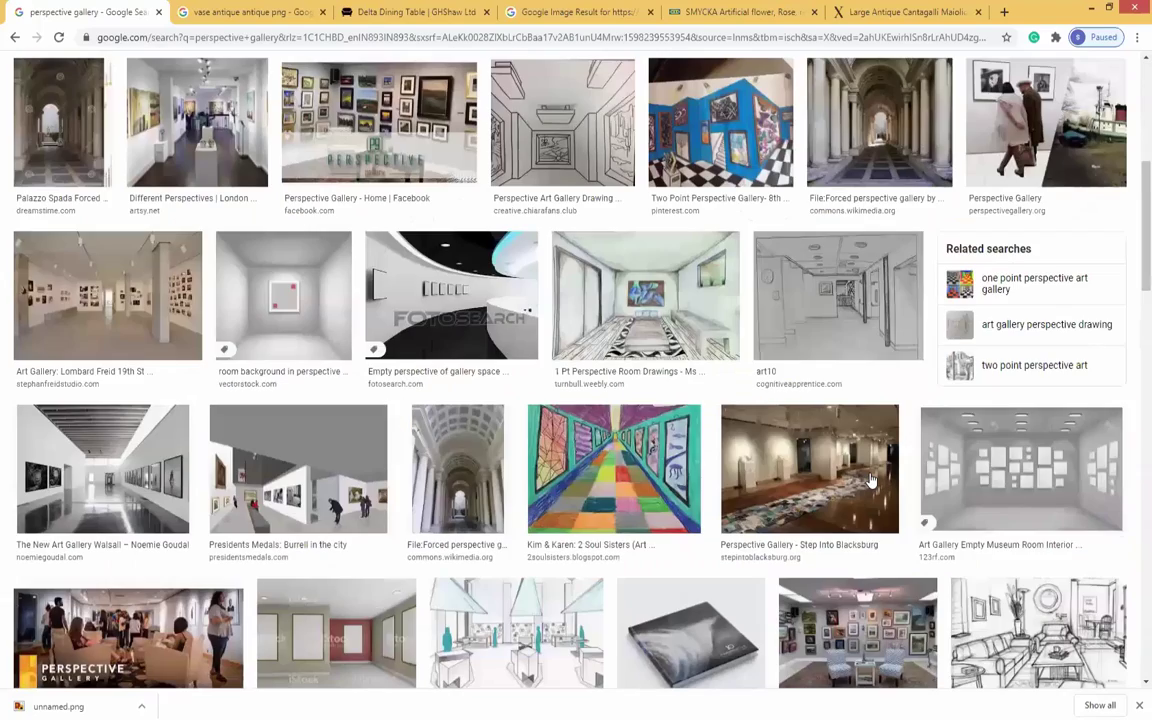
scroll(871, 481, down, 1)
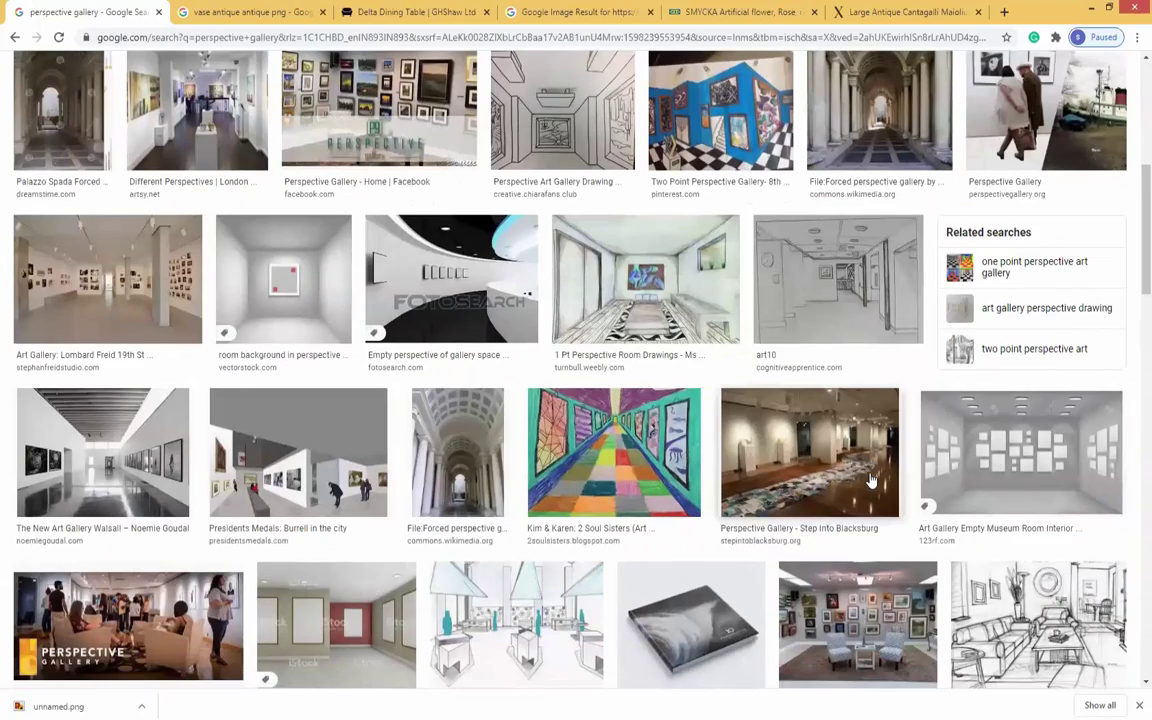
scroll(871, 481, down, 4)
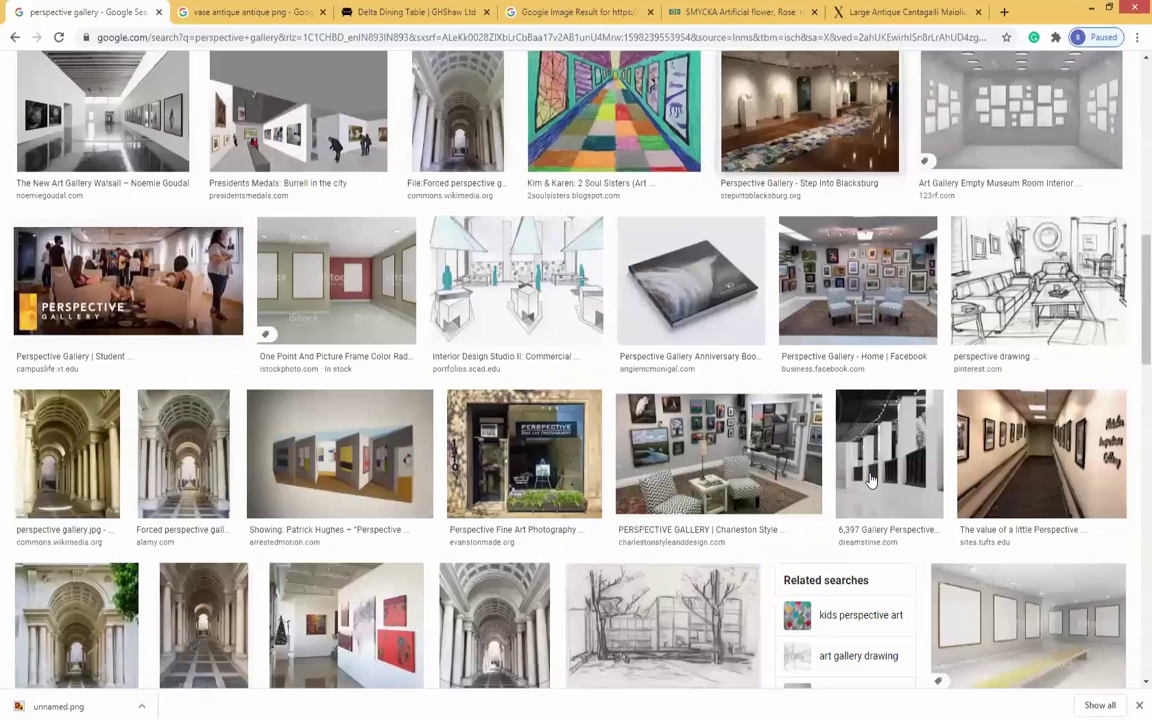
scroll(871, 481, down, 2)
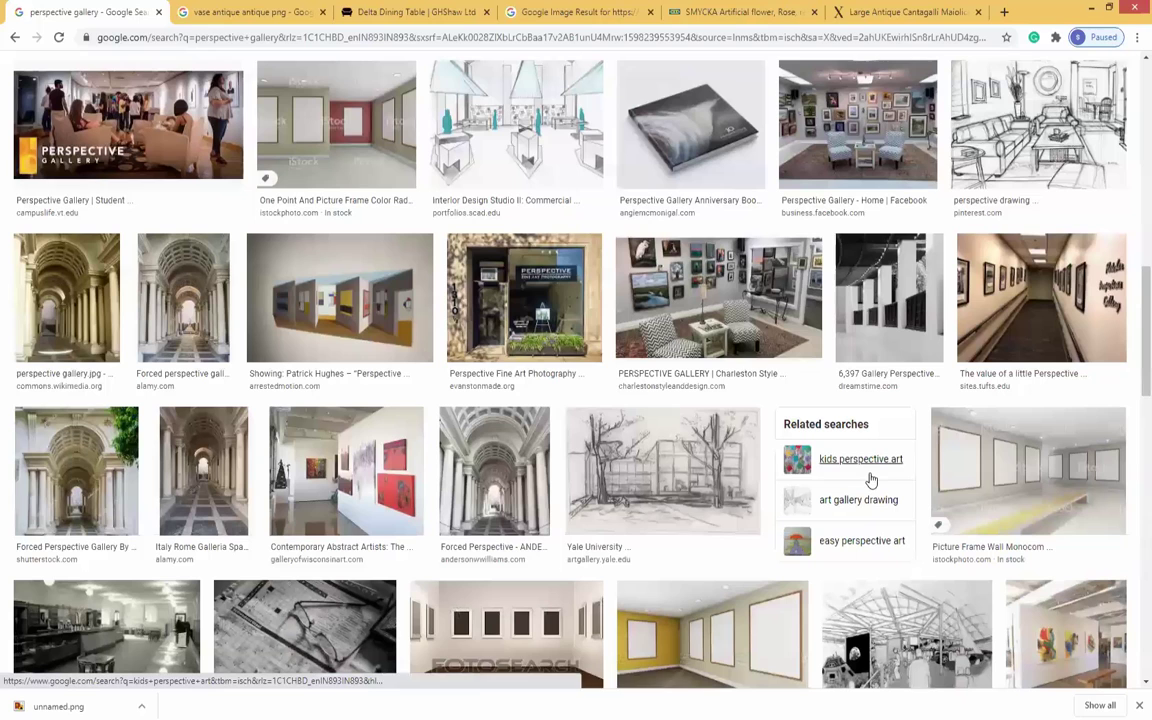
click(380, 454)
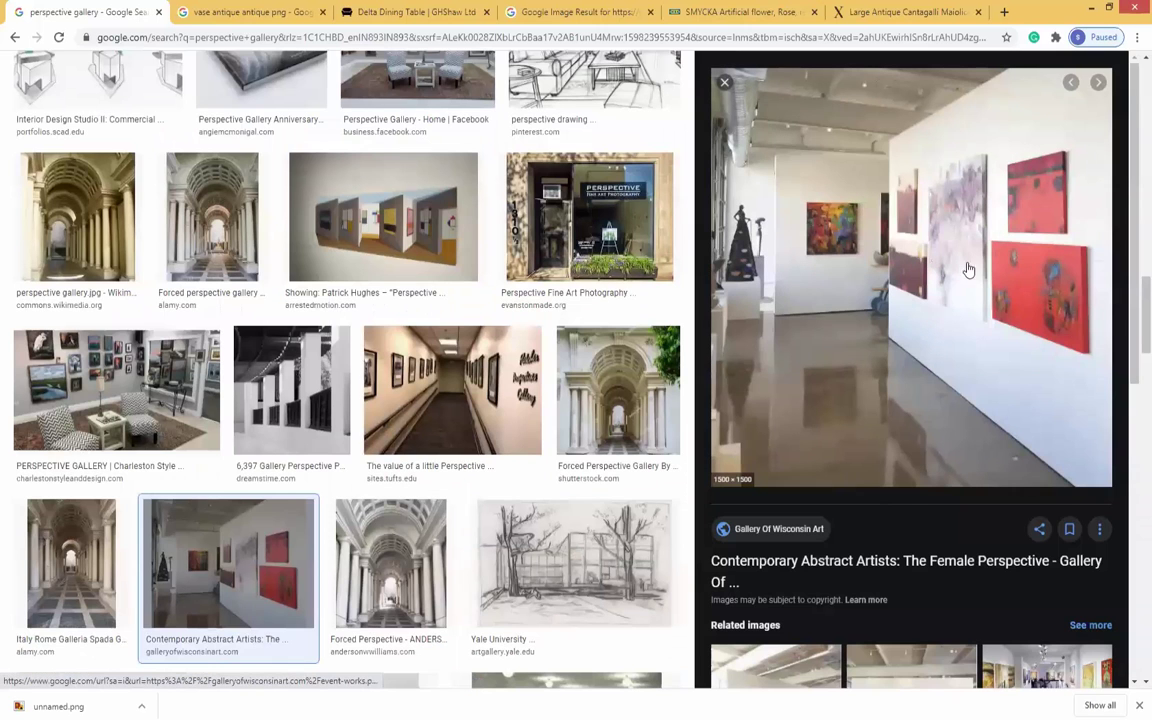
Open the related gallery photo showing three colourful abstract paintings on a white wall beside a wooden bench.
scroll(952, 388, down, 1)
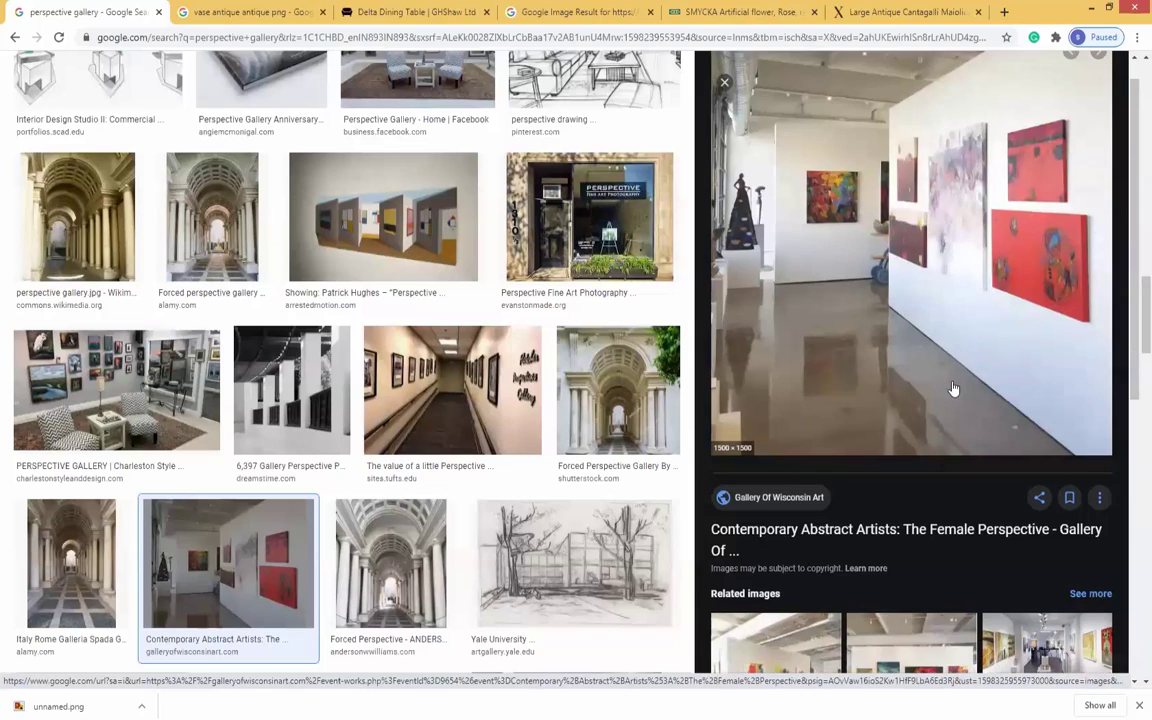
scroll(952, 388, down, 3)
click(890, 380)
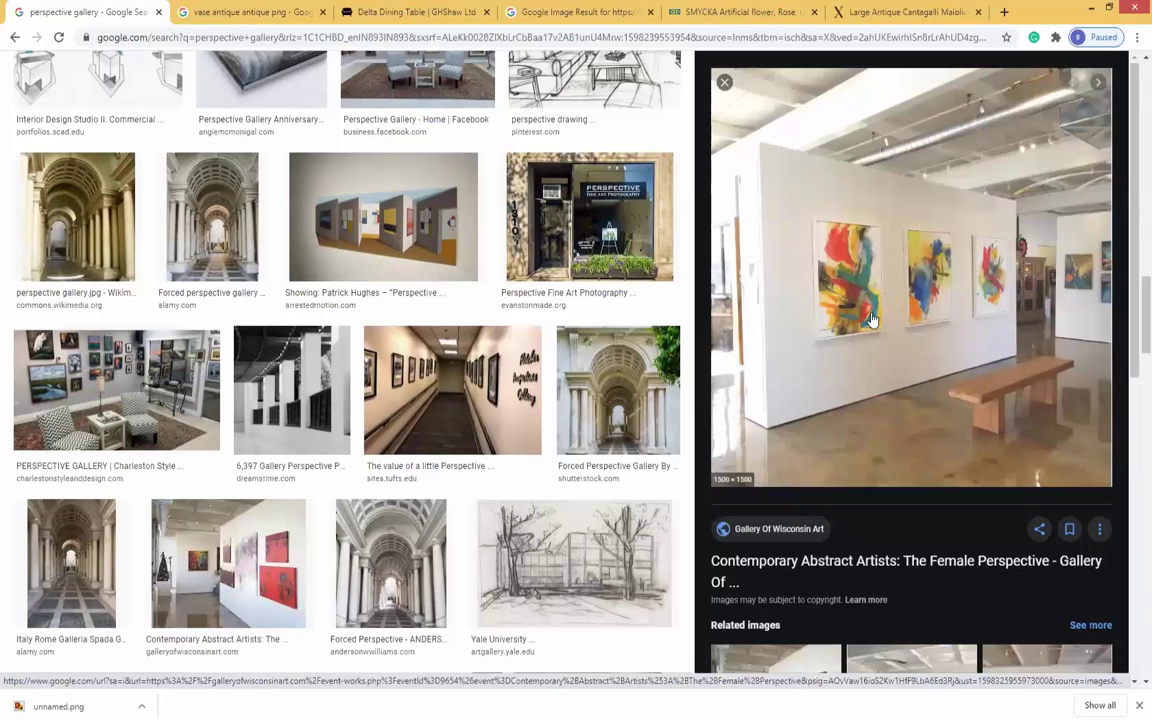
Copy the gallery photo of three abstract paintings, switch to Photoshop, and paste it into a new document with the default settings.
right_click(886, 265)
click(920, 409)
key(alt+Tab)
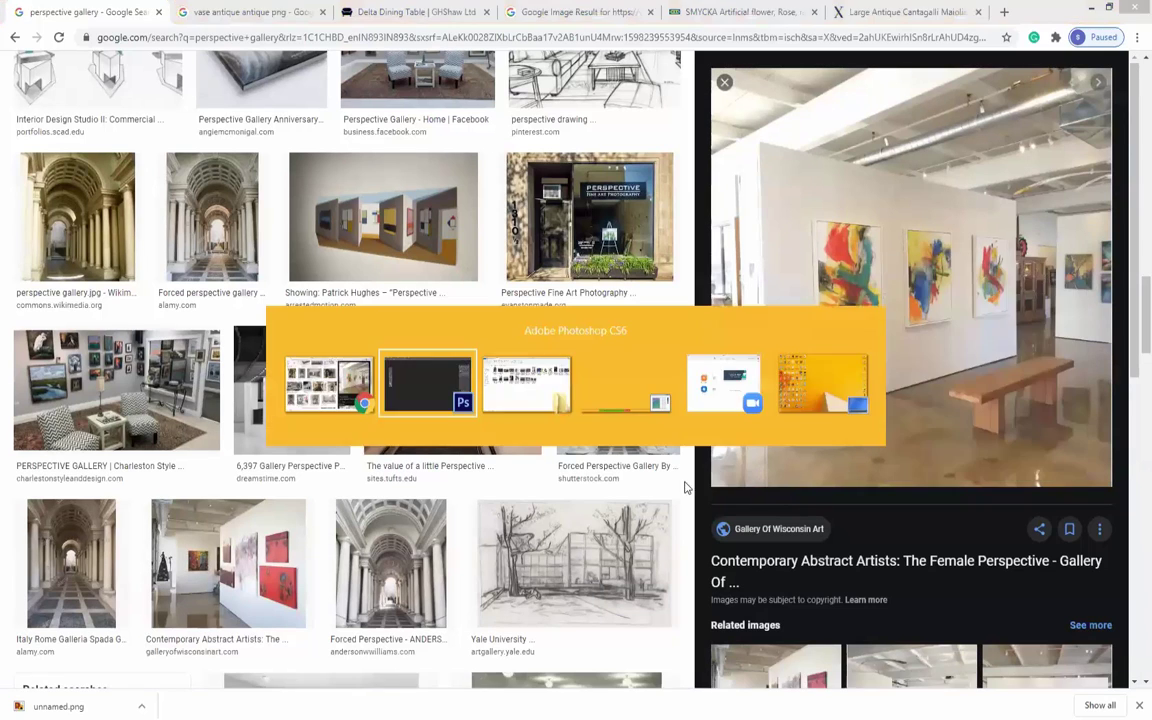
click(337, 92)
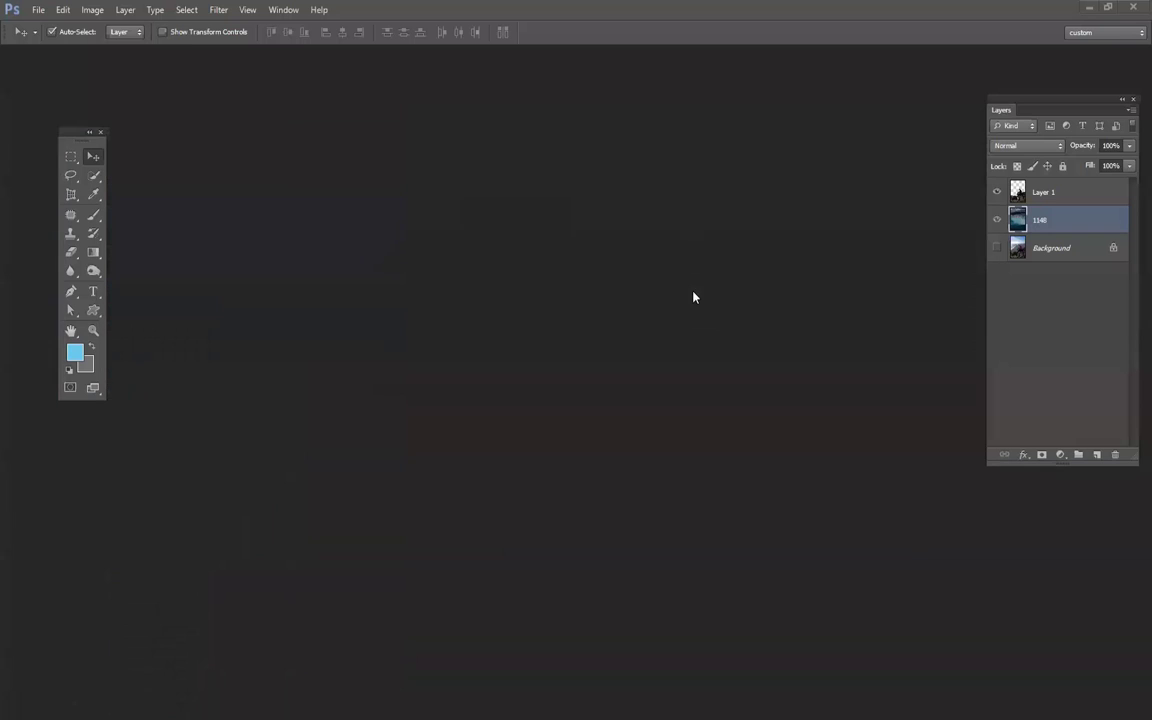
key(ctrl+n)
key(Return)
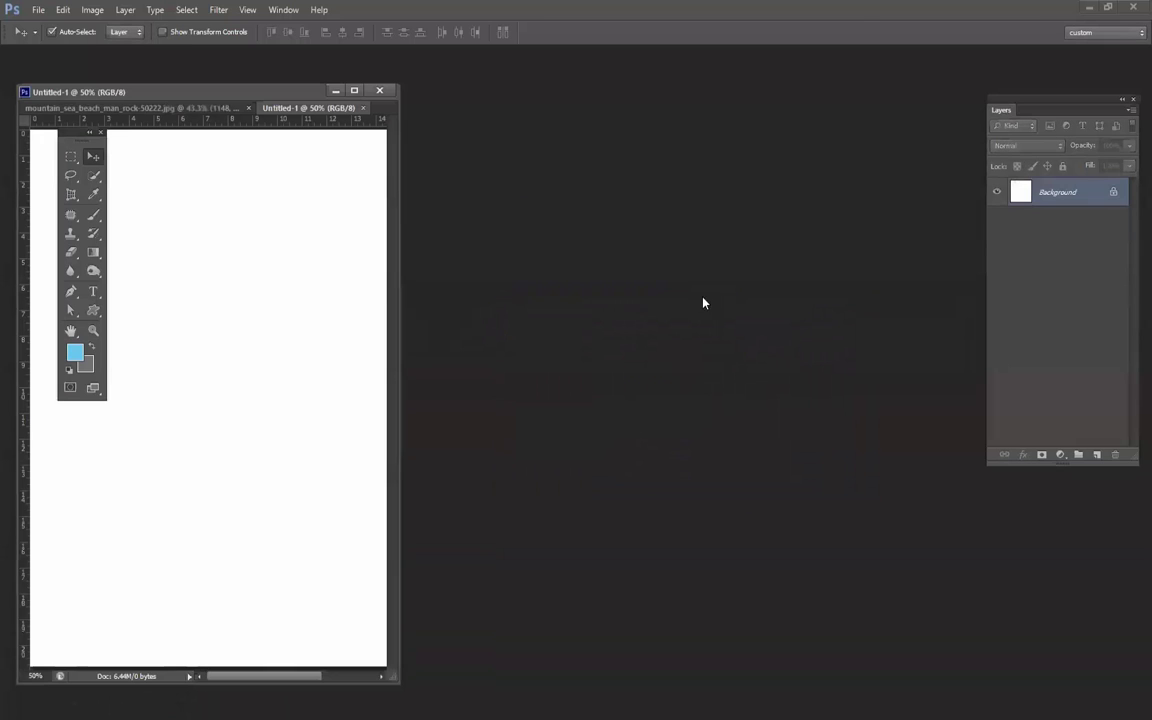
key(ctrl+v)
drag(252, 92, 640, 125)
scroll(553, 410, up, 5)
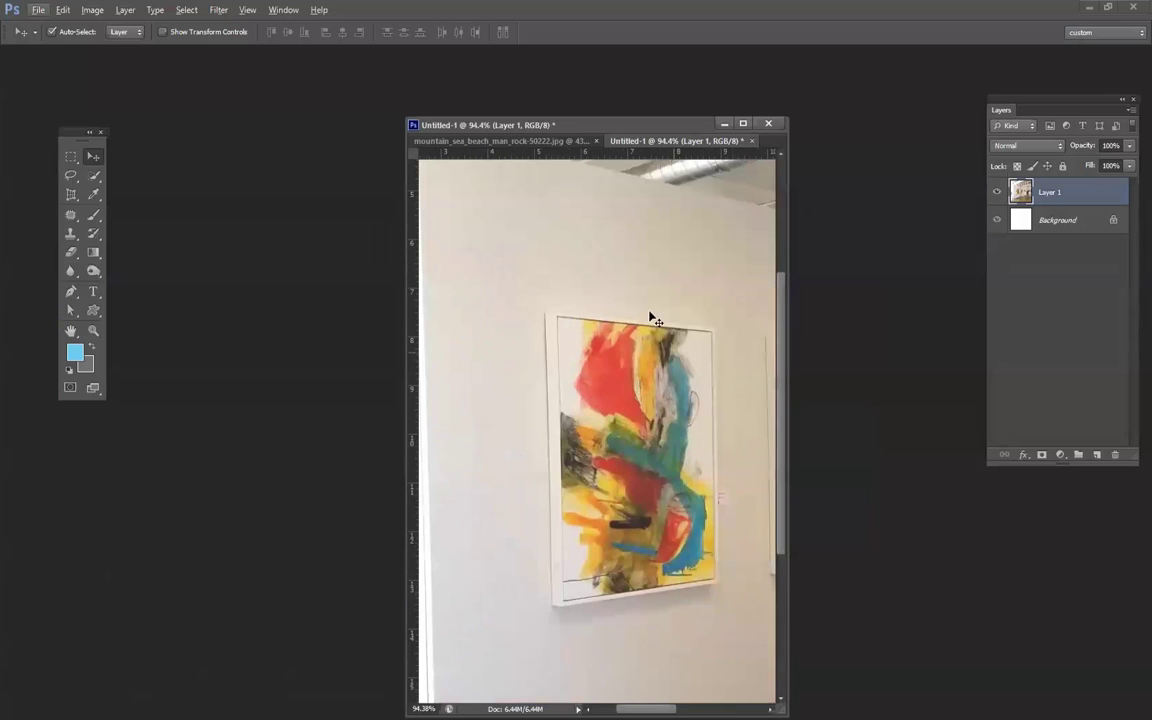
Apply a Levels adjustment to the pasted gallery photo with midtone input 0.80 and white input 233.
key(ctrl+l)
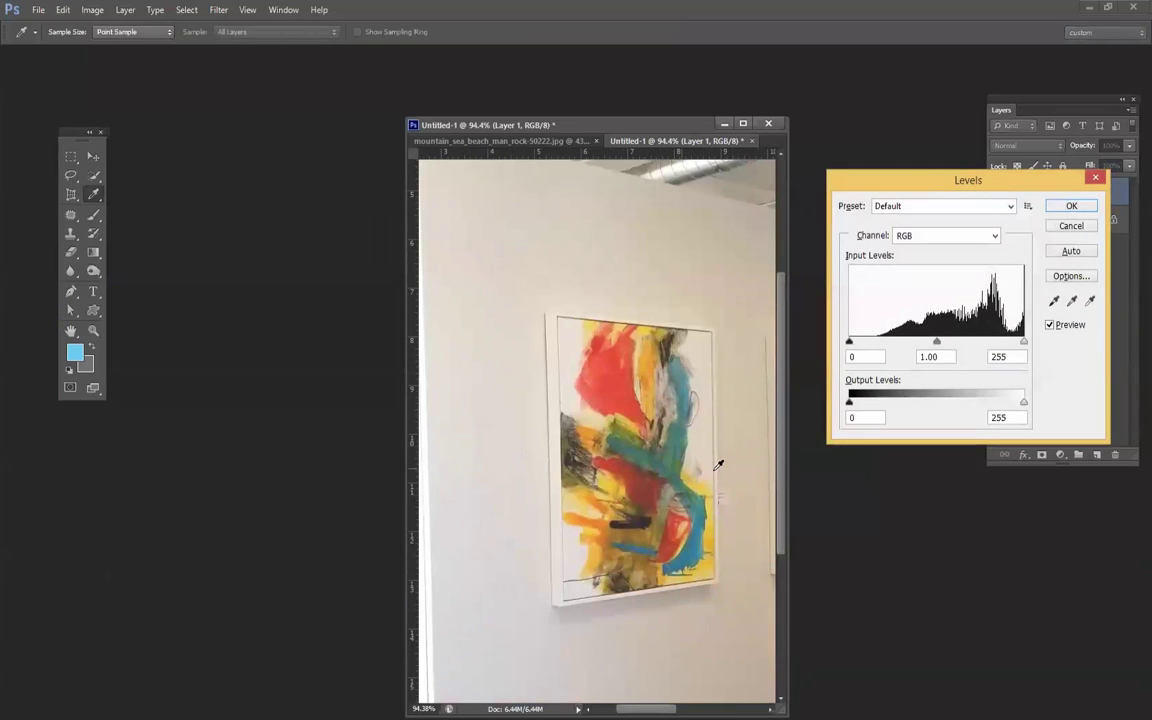
drag(936, 342, 949, 346)
drag(951, 346, 946, 346)
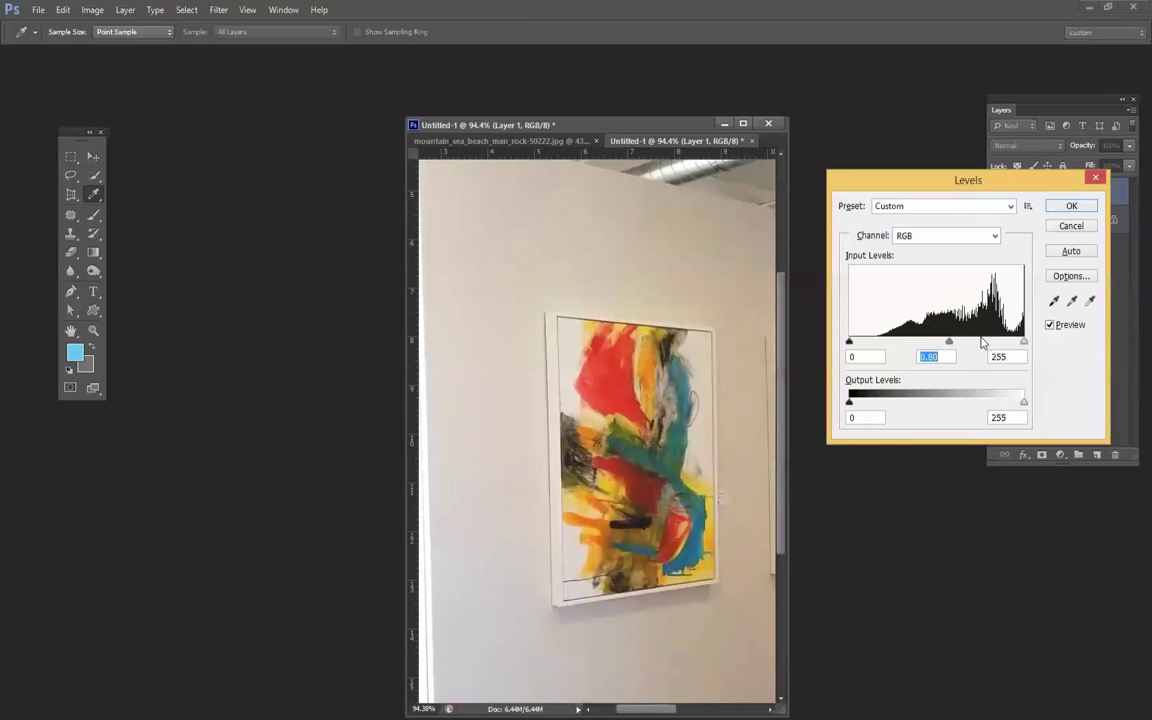
drag(1023, 343, 1011, 350)
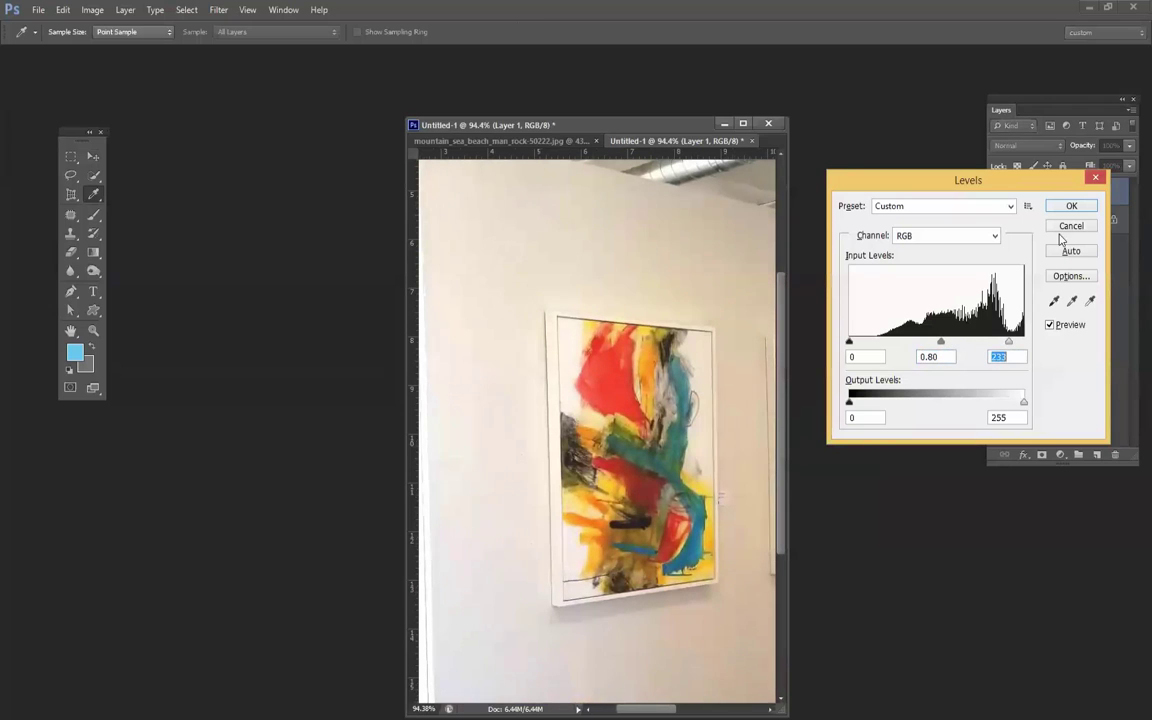
click(1071, 205)
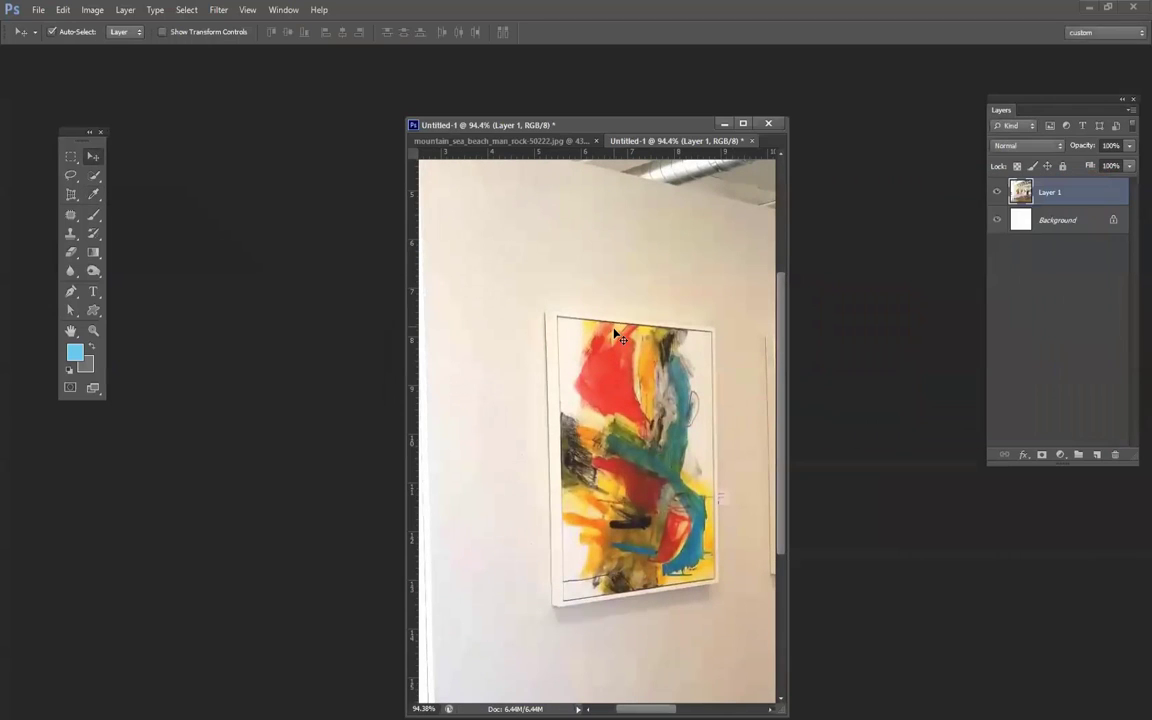
Crop the photo to the large framed painting with the Perspective Crop Tool, fitting the corners to the outer edges of its frame.
click(69, 198)
click(120, 201)
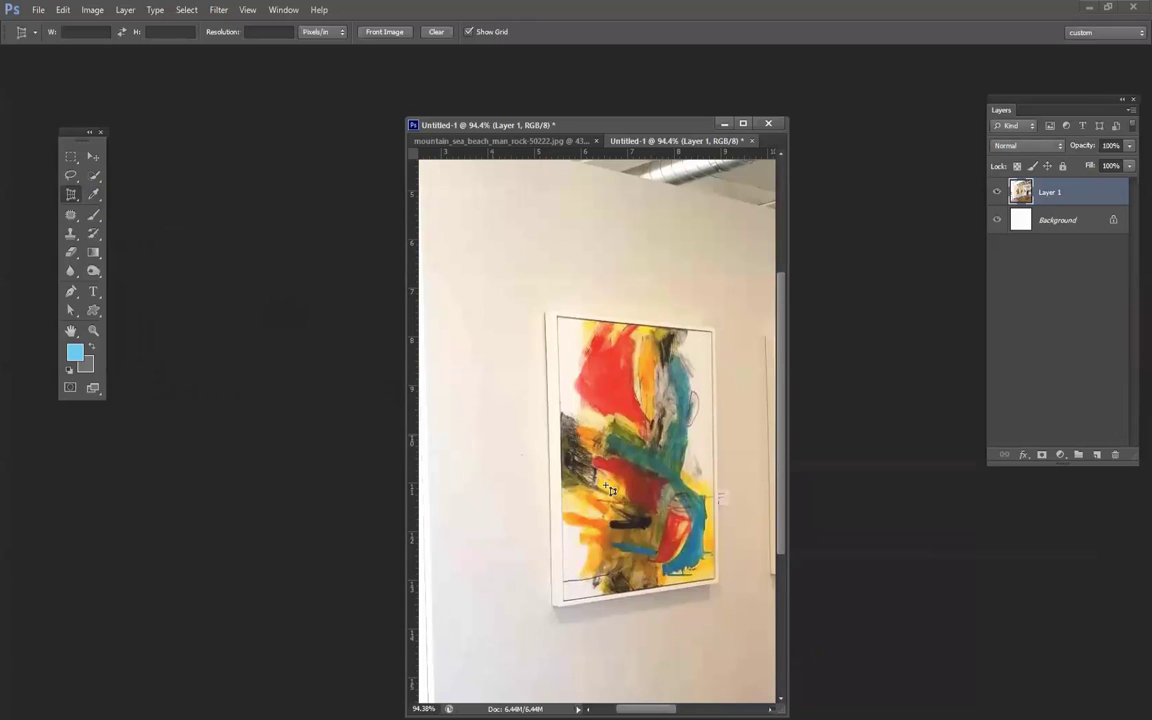
drag(549, 313, 722, 585)
drag(718, 312, 715, 330)
drag(550, 587, 558, 607)
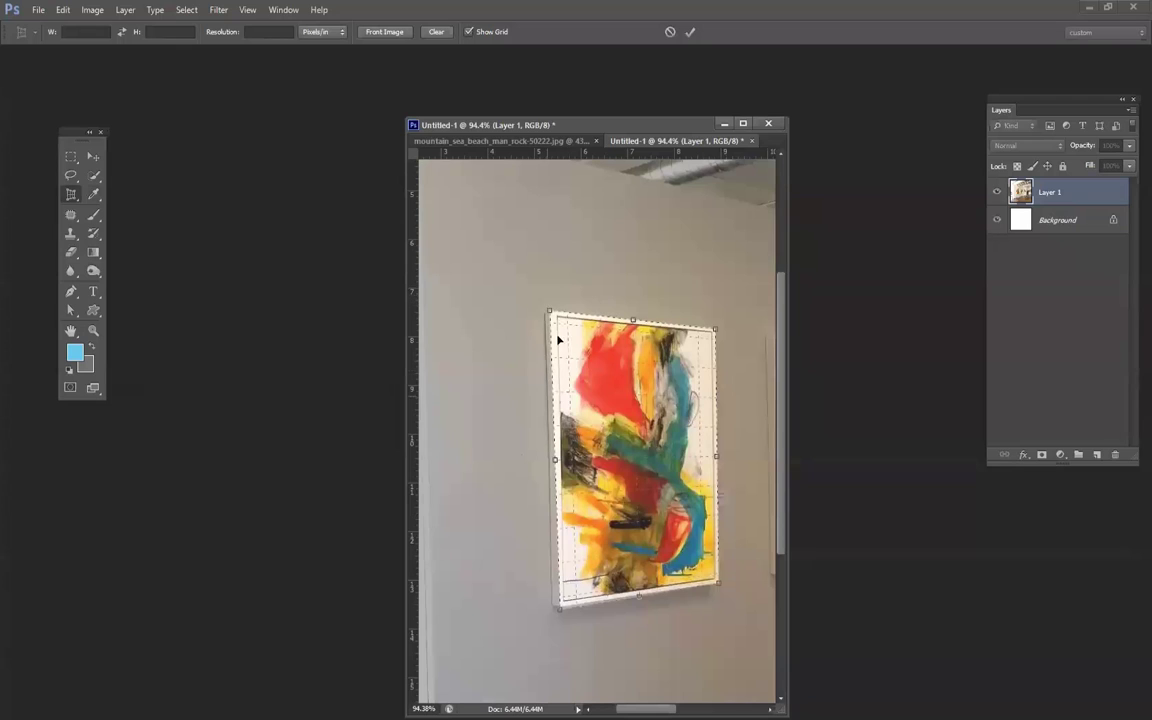
drag(553, 314, 551, 311)
key(Return)
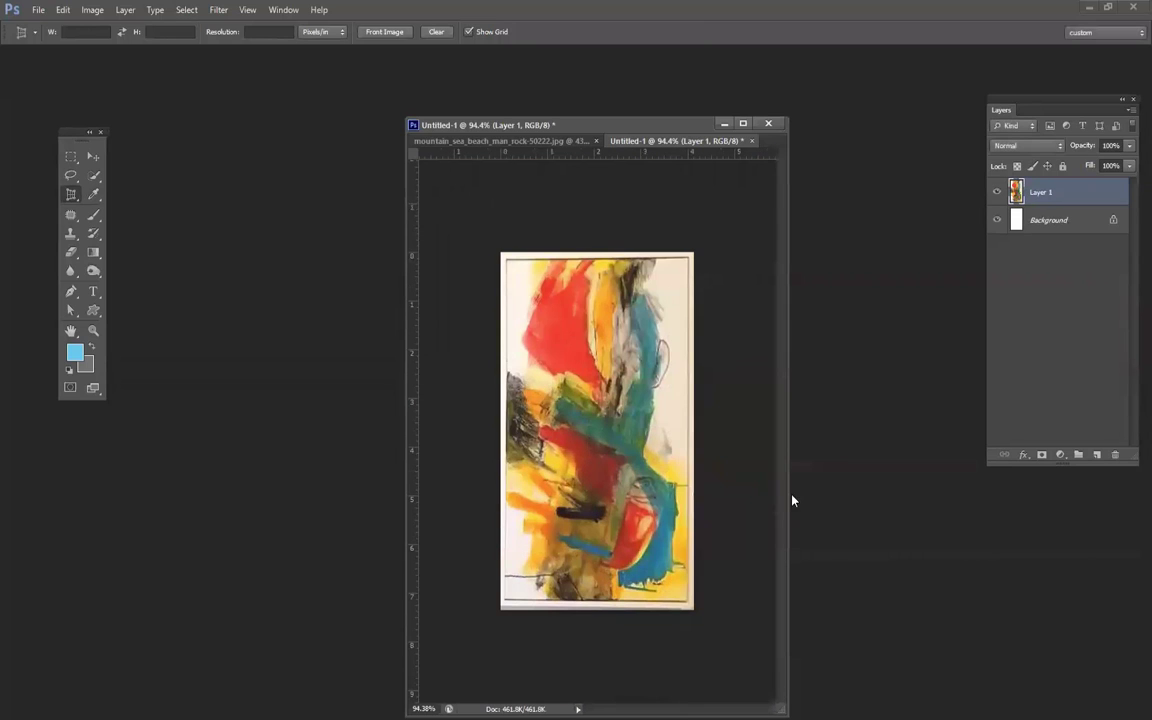
Free-transform the cropped painting layer, reducing its height to 70.89% while keeping the width at 100%.
key(ctrl+t)
drag(597, 613, 597, 557)
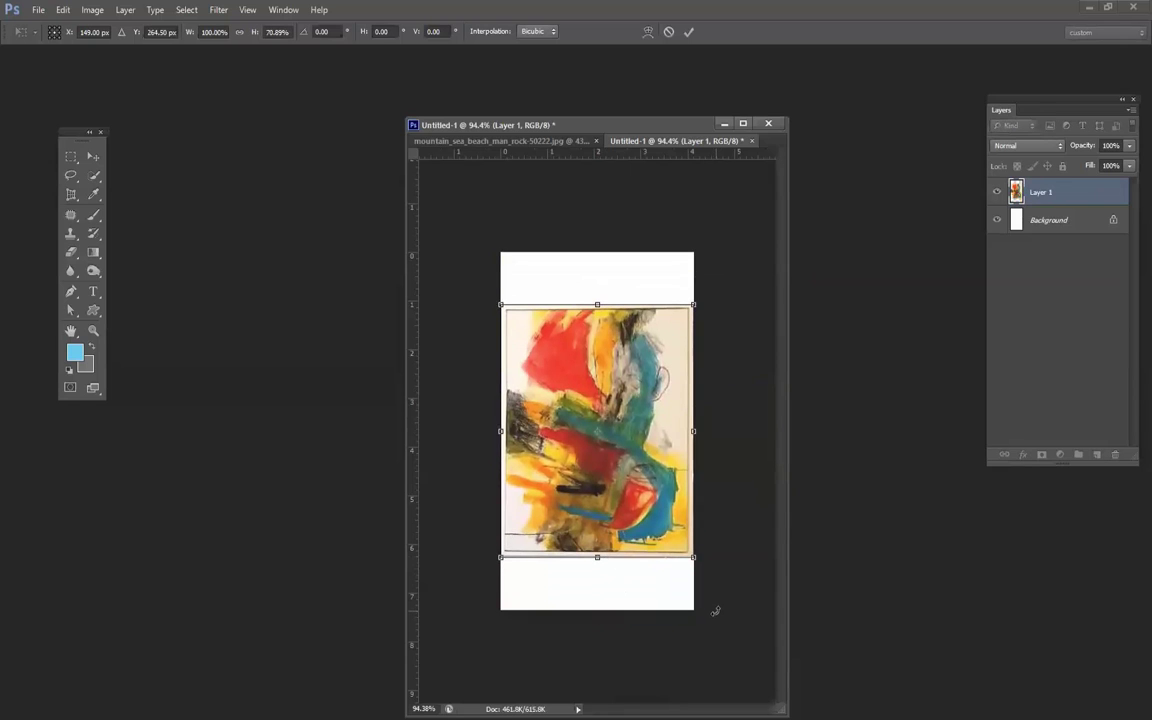
key(Return)
scroll(661, 450, down, 2)
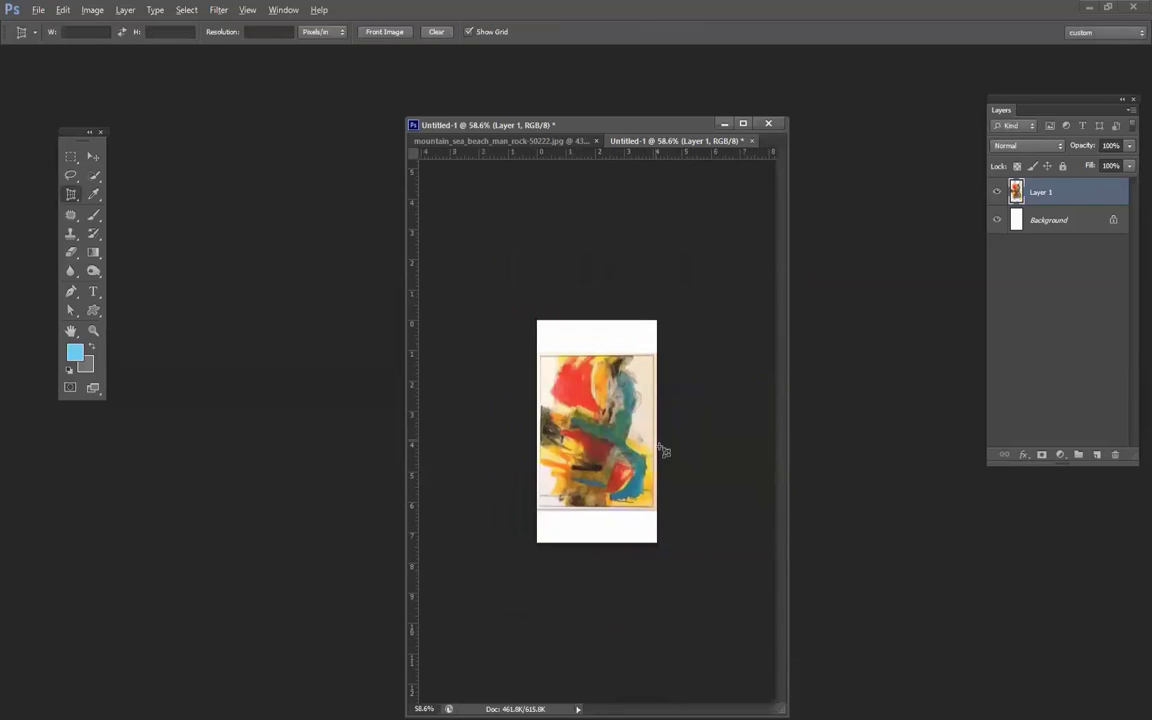
Compare the standard Crop Tool with its variants, ending on the Perspective Crop Tool.
click(88, 160)
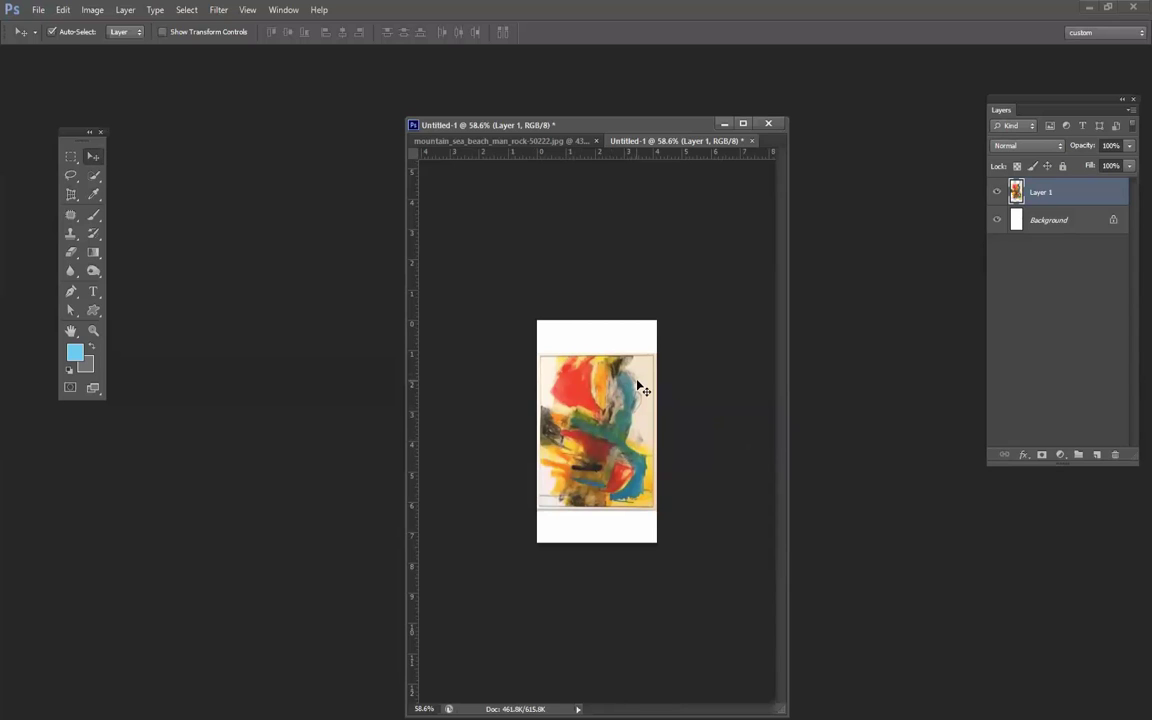
drag(580, 478, 660, 548)
click(69, 198)
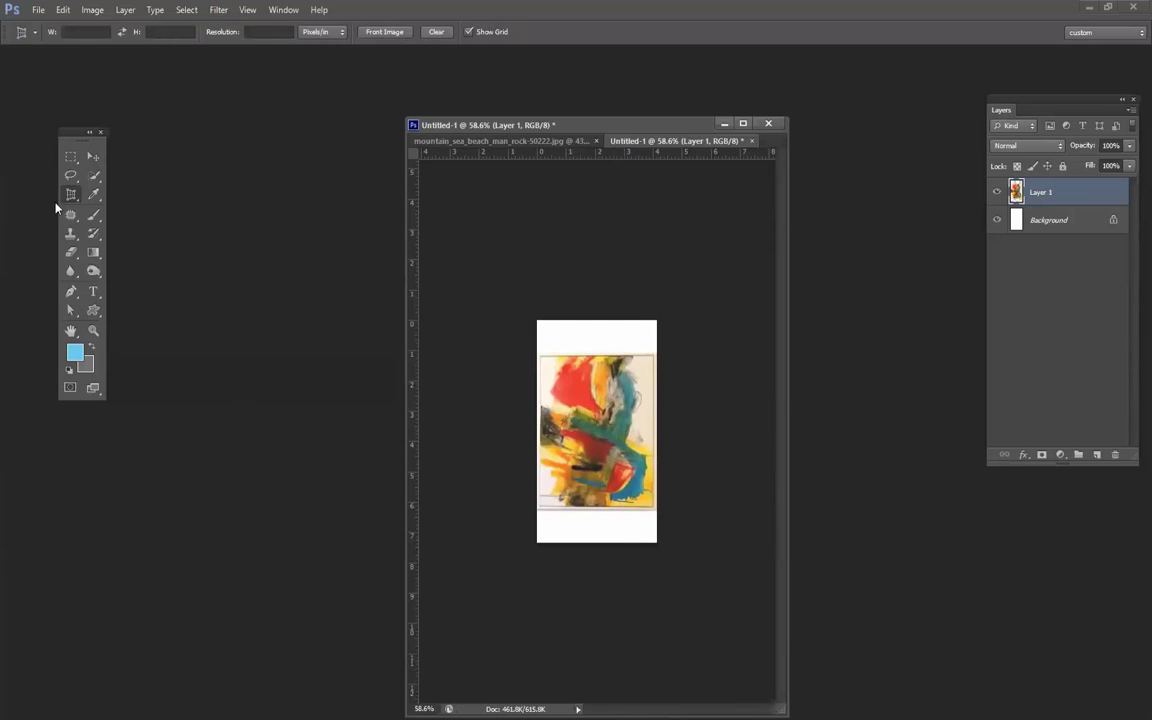
right_click(71, 194)
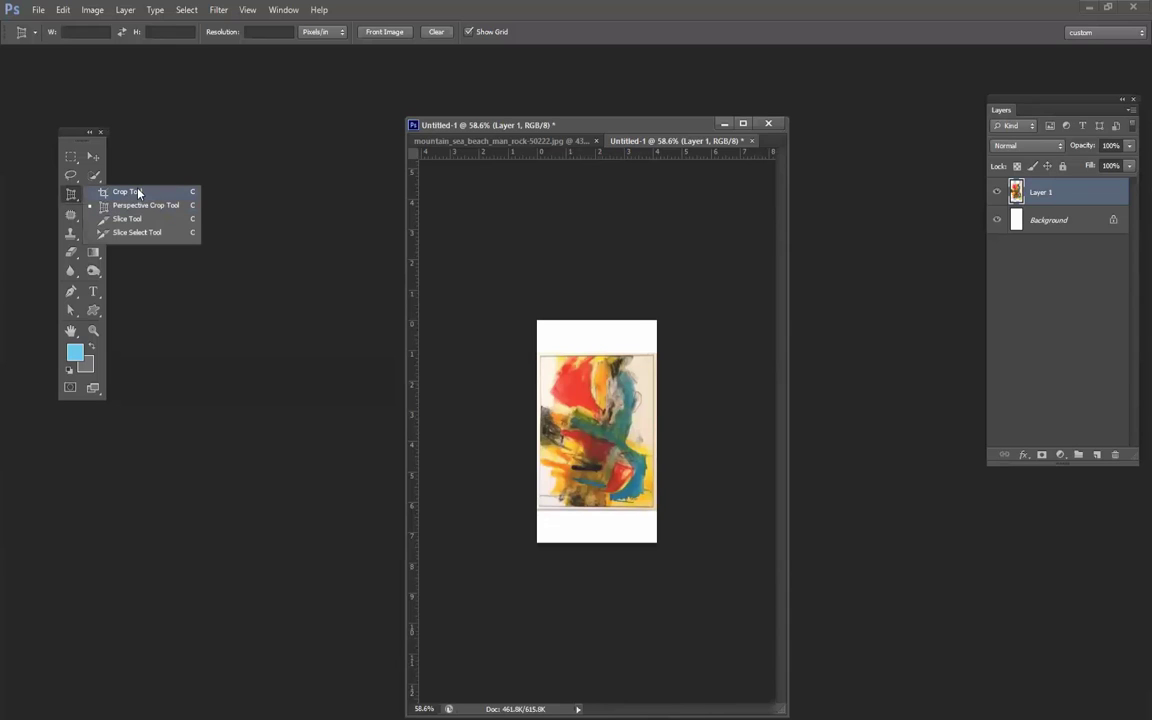
click(139, 192)
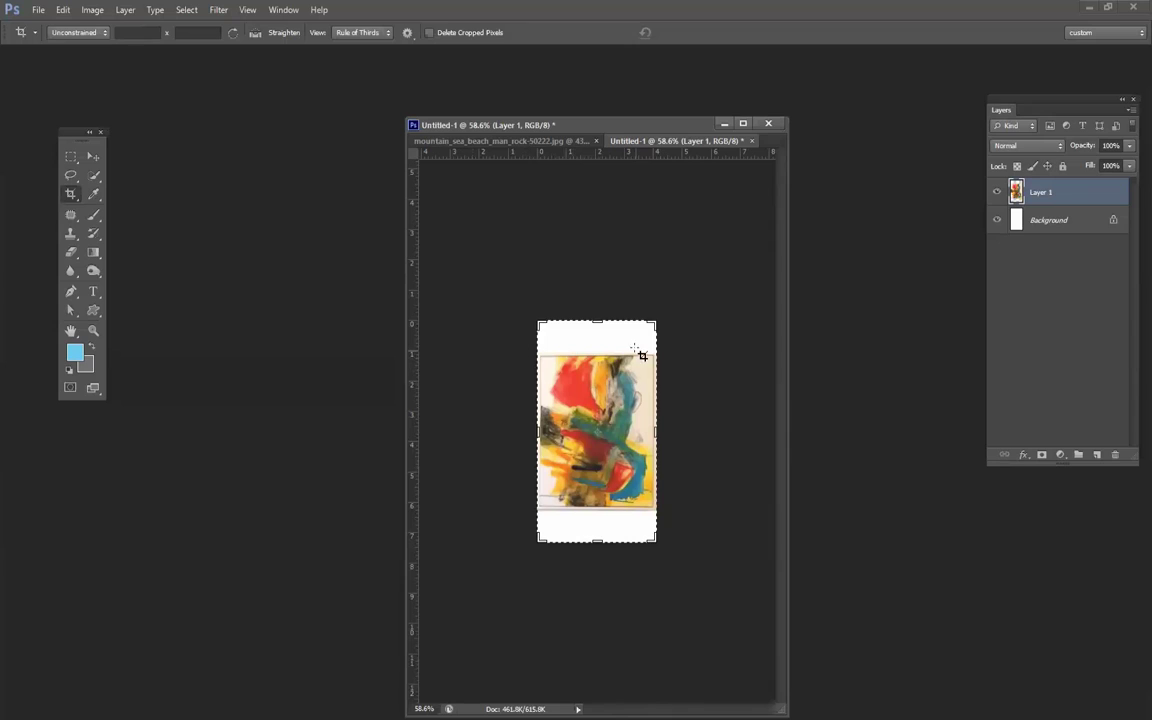
right_click(70, 195)
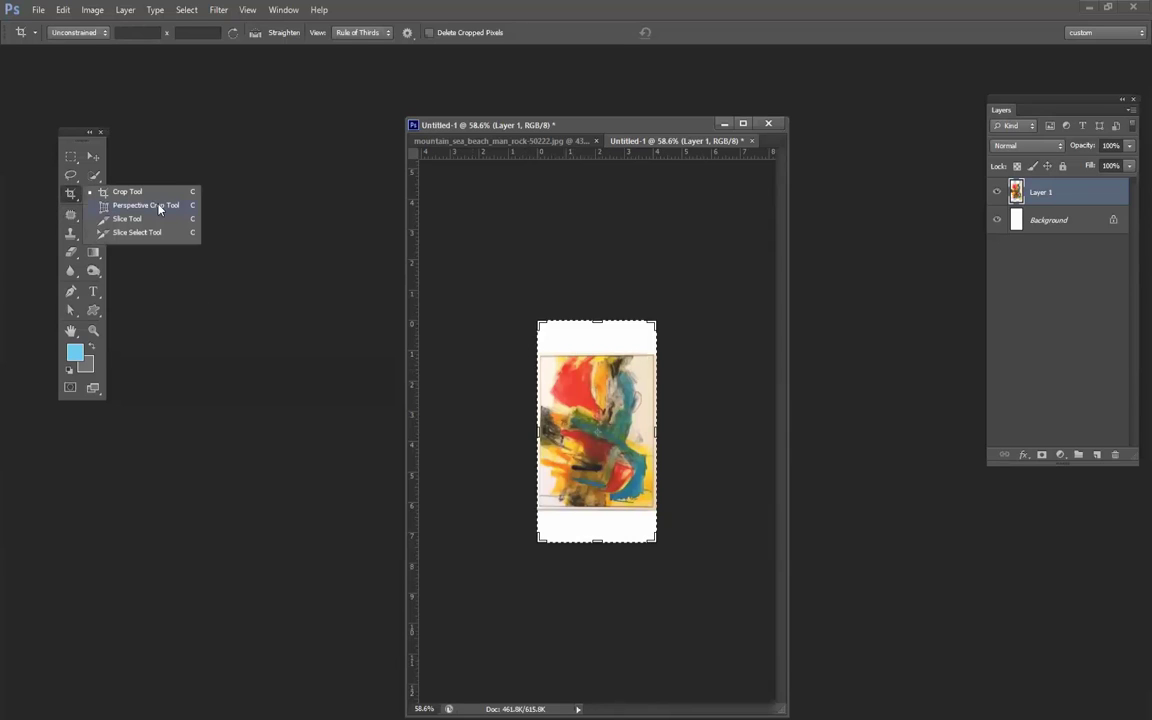
click(158, 206)
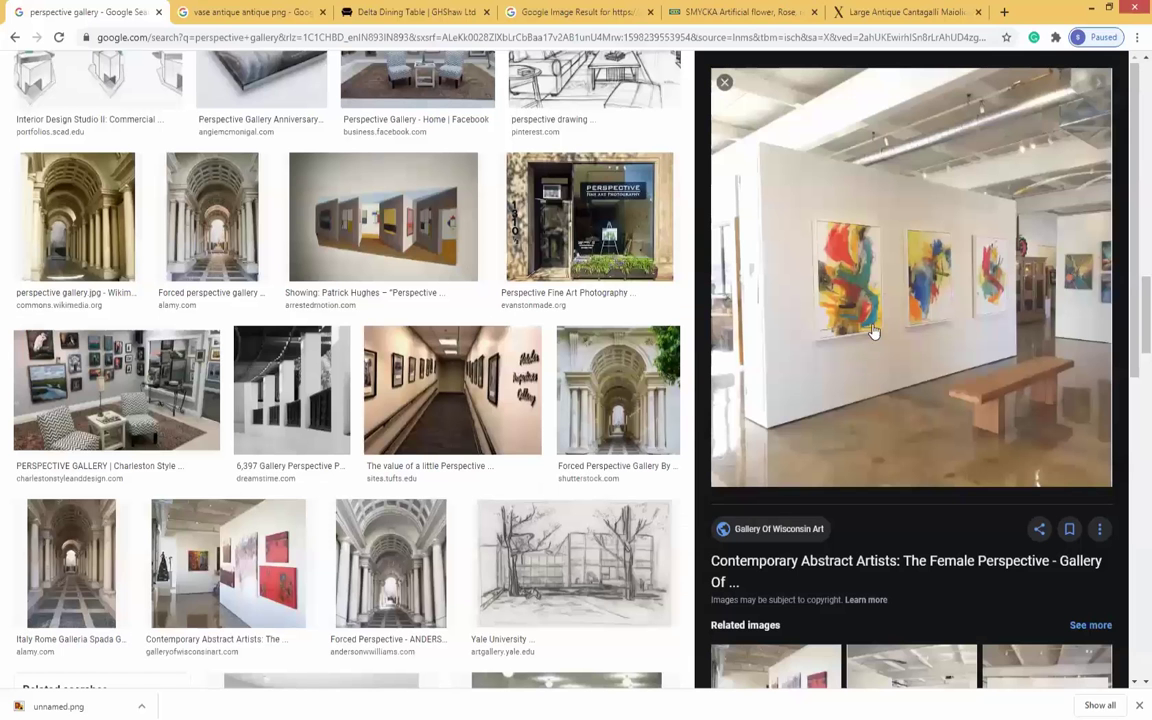
In Chrome, open the related Leonardo Da Vinci Art Gallery photo of colourful abstract paintings and copy the image.
scroll(926, 300, down, 5)
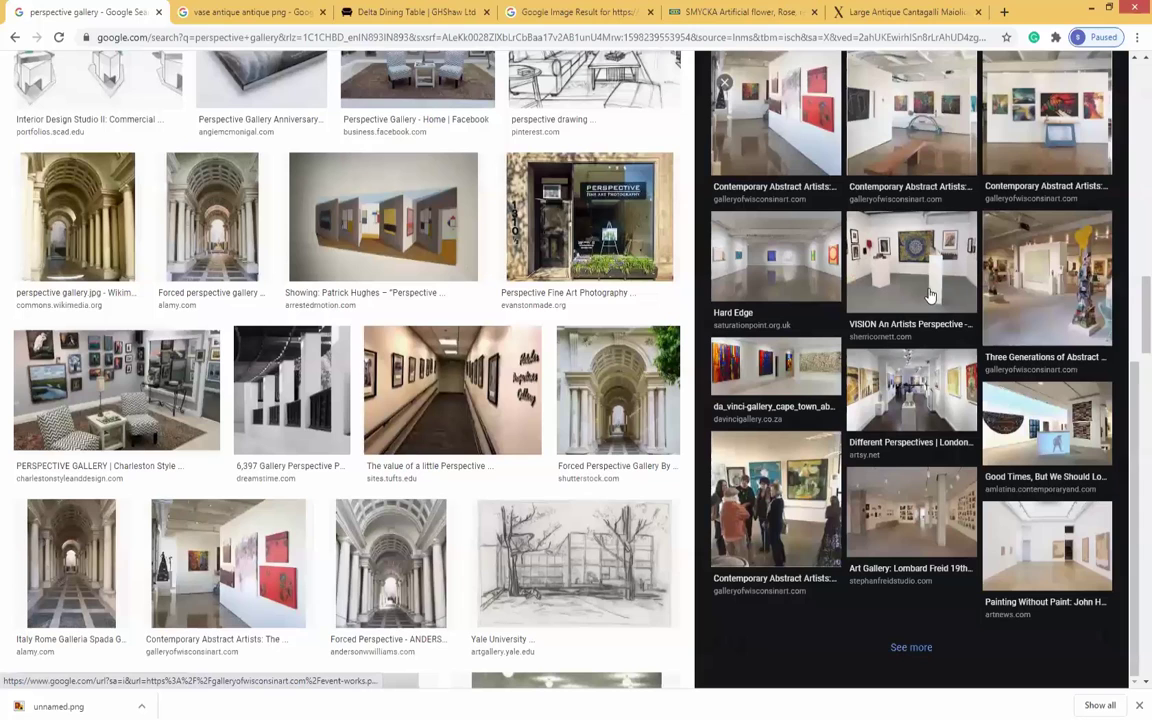
click(731, 372)
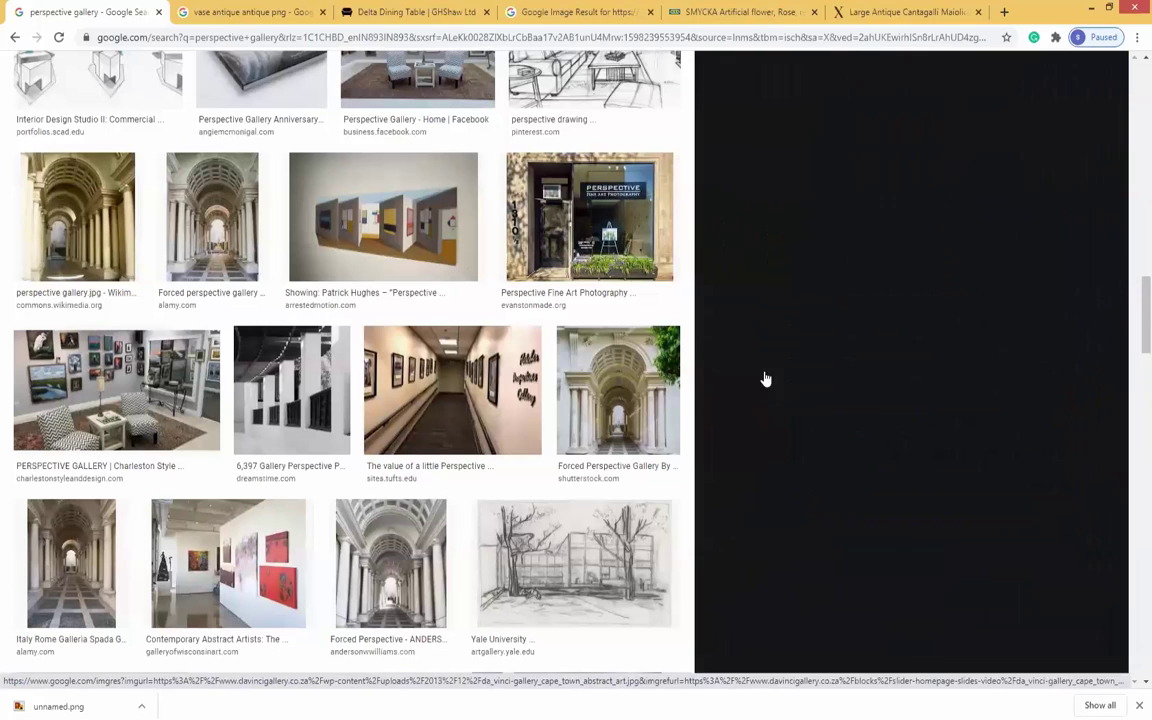
right_click(784, 157)
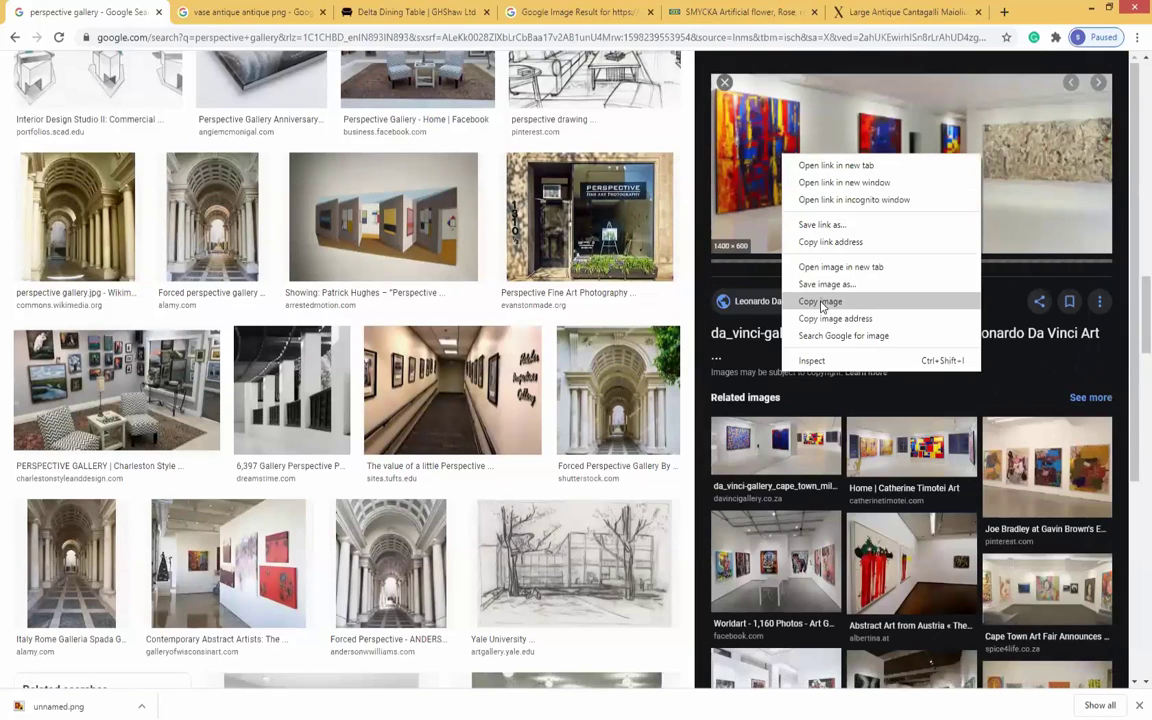
click(820, 304)
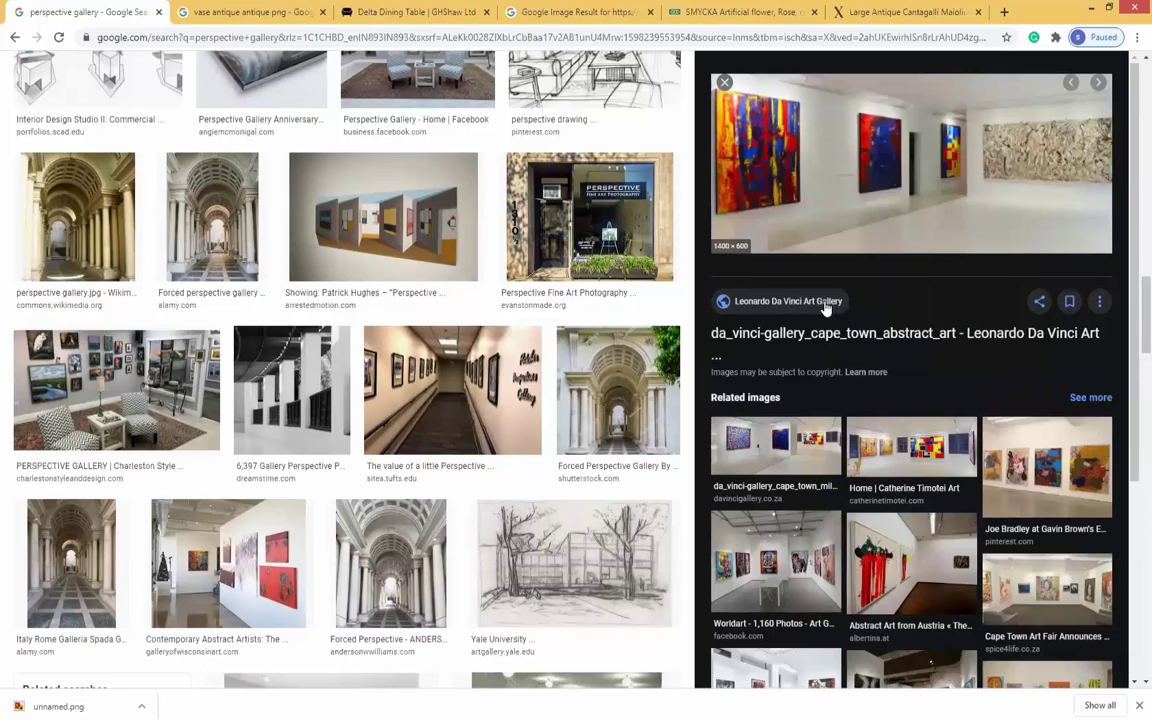
Switch to Photoshop, paste the copied gallery photo as a new layer, and expand the canvas with Reveal All.
key(alt+Tab)
key(ctrl+v)
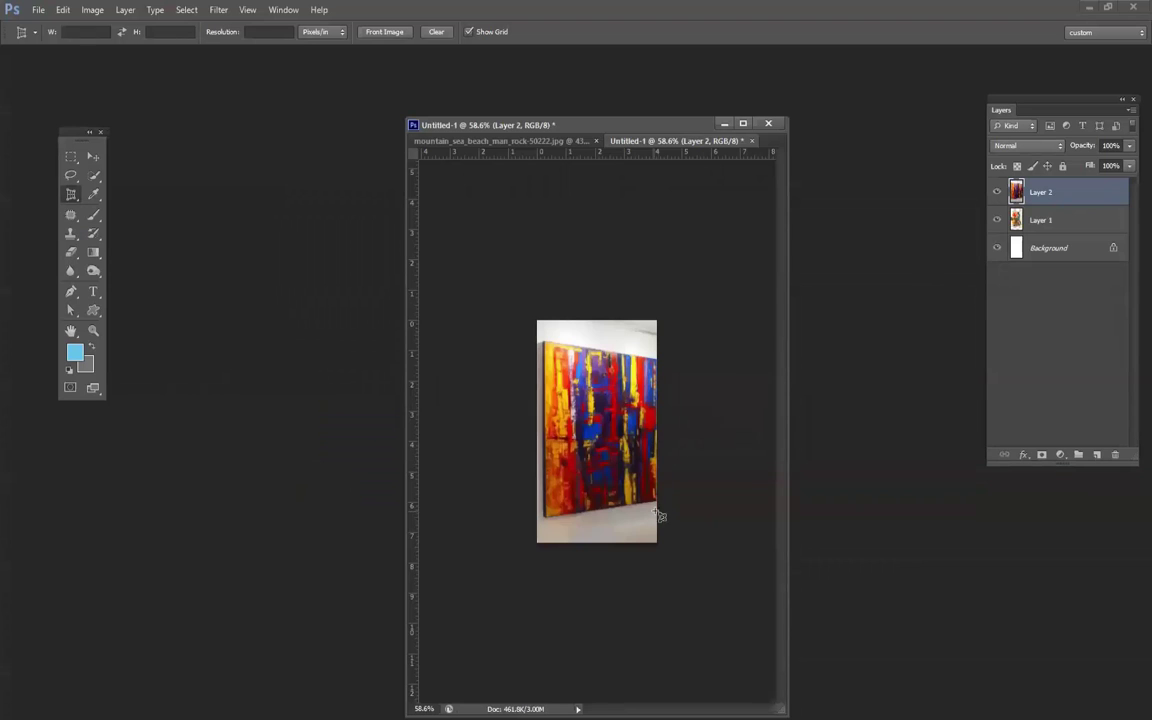
click(91, 10)
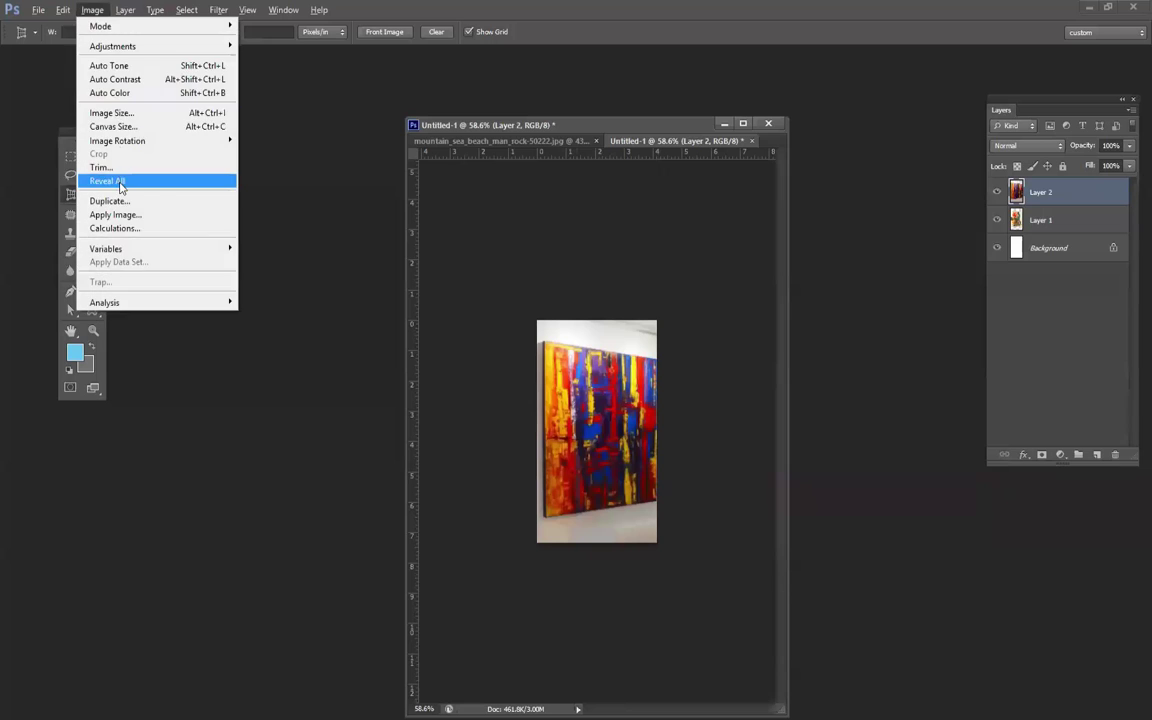
click(112, 180)
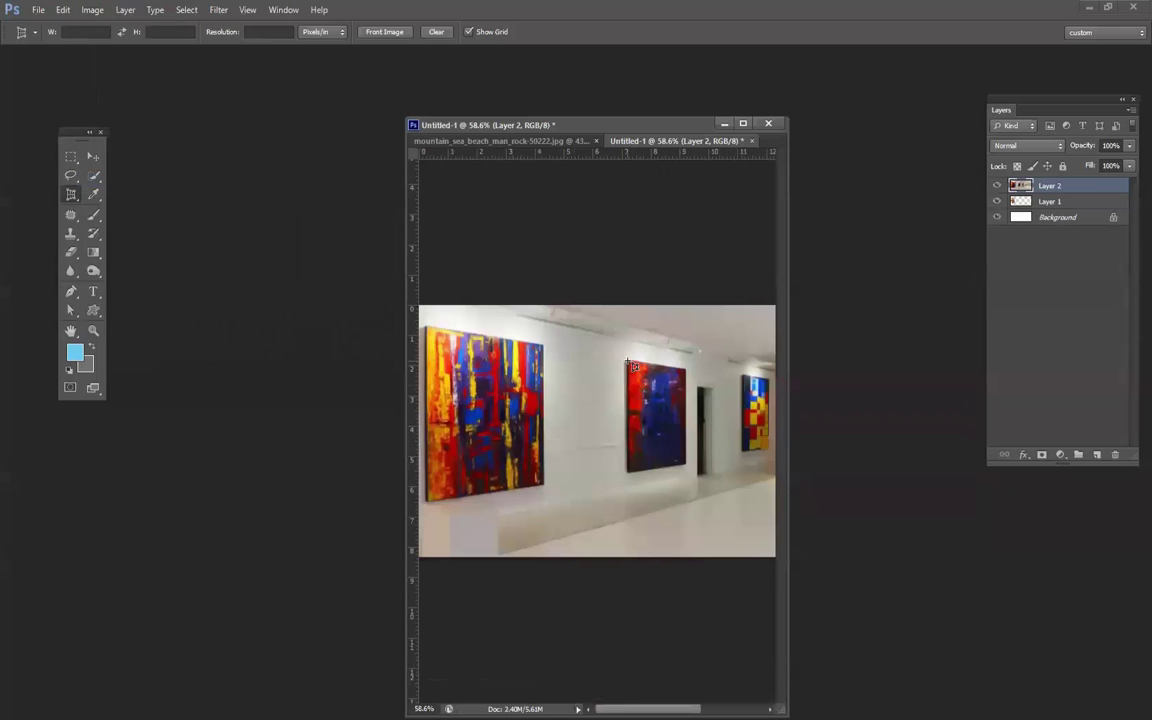
Try a perspective crop of the red and blue middle painting, aligning all four corners with the canvas edges.
mouse_move(626, 358)
mouse_down()
mouse_move(694, 437)
mouse_move(697, 478)
mouse_up()
scroll(697, 431, up, 3)
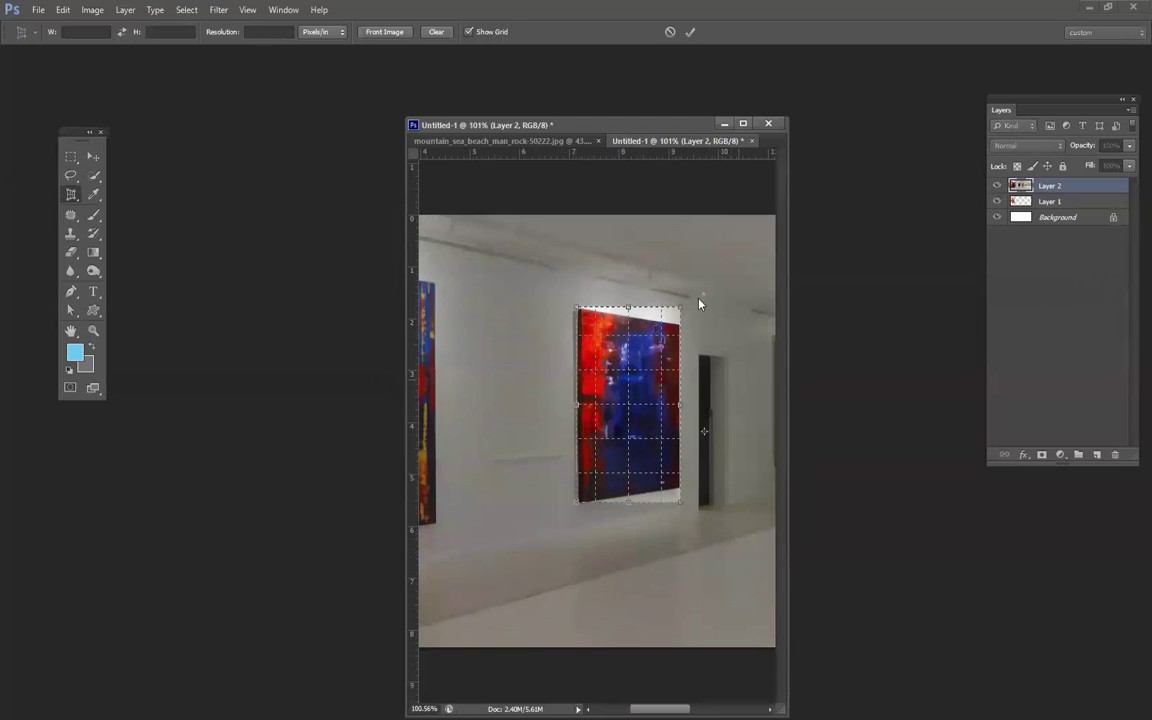
mouse_move(680, 314)
mouse_down()
mouse_move(679, 349)
mouse_move(679, 326)
mouse_up()
drag(680, 500, 679, 488)
drag(584, 508, 580, 499)
drag(578, 313, 580, 313)
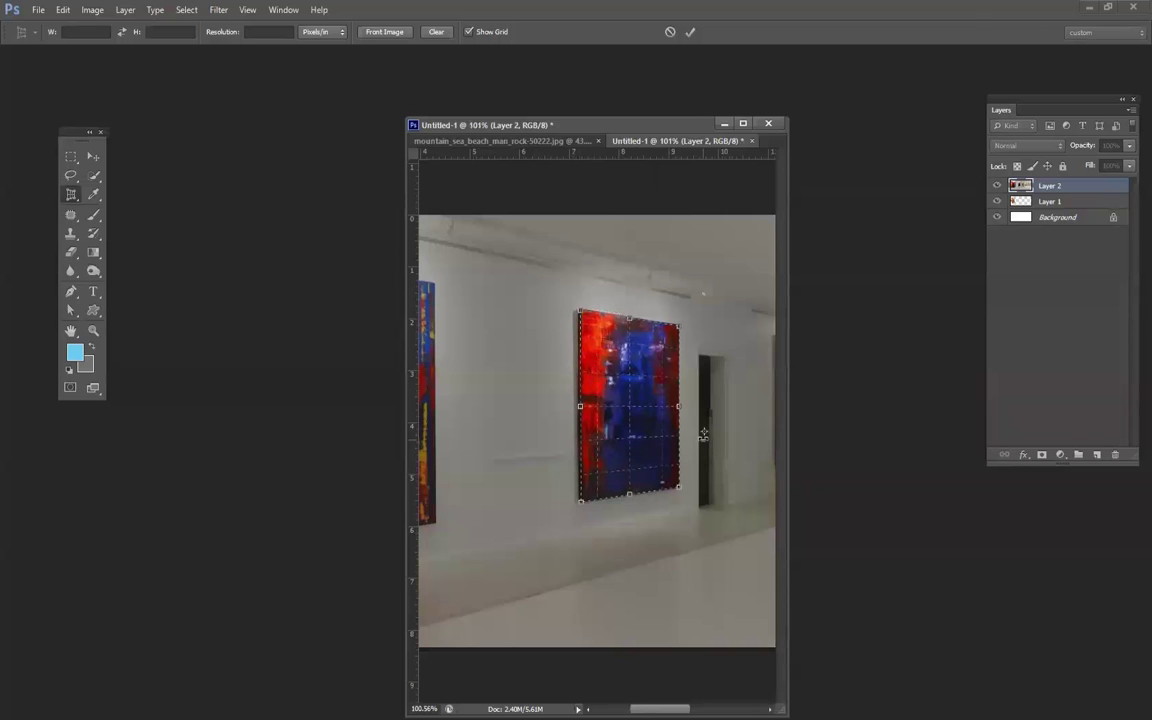
key(Return)
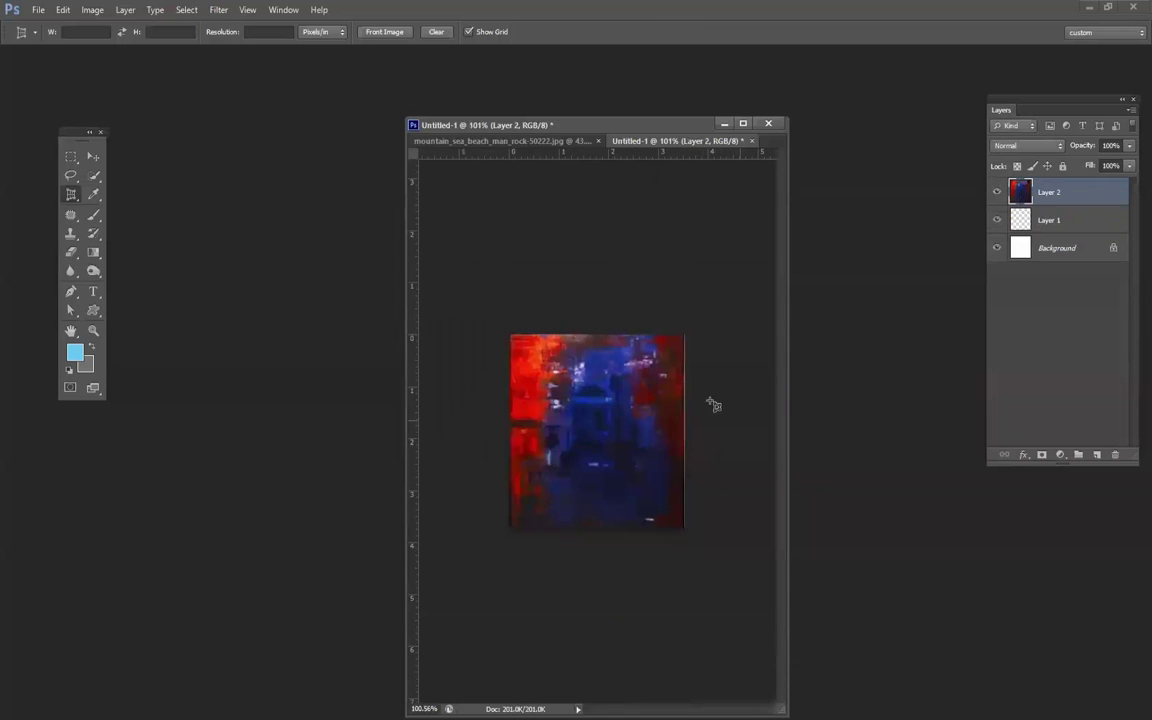
scroll(680, 440, down, 3)
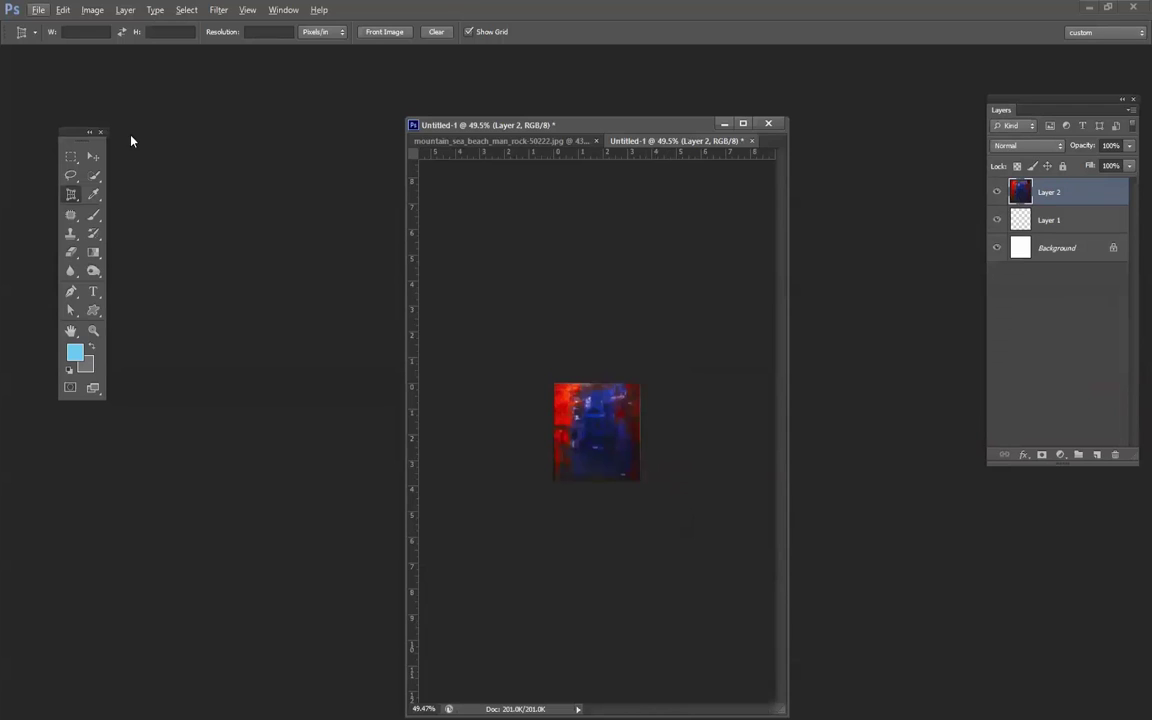
Choose the Slice Tool and try drawing a slice over the upper middle part of the cropped painting.
click(93, 156)
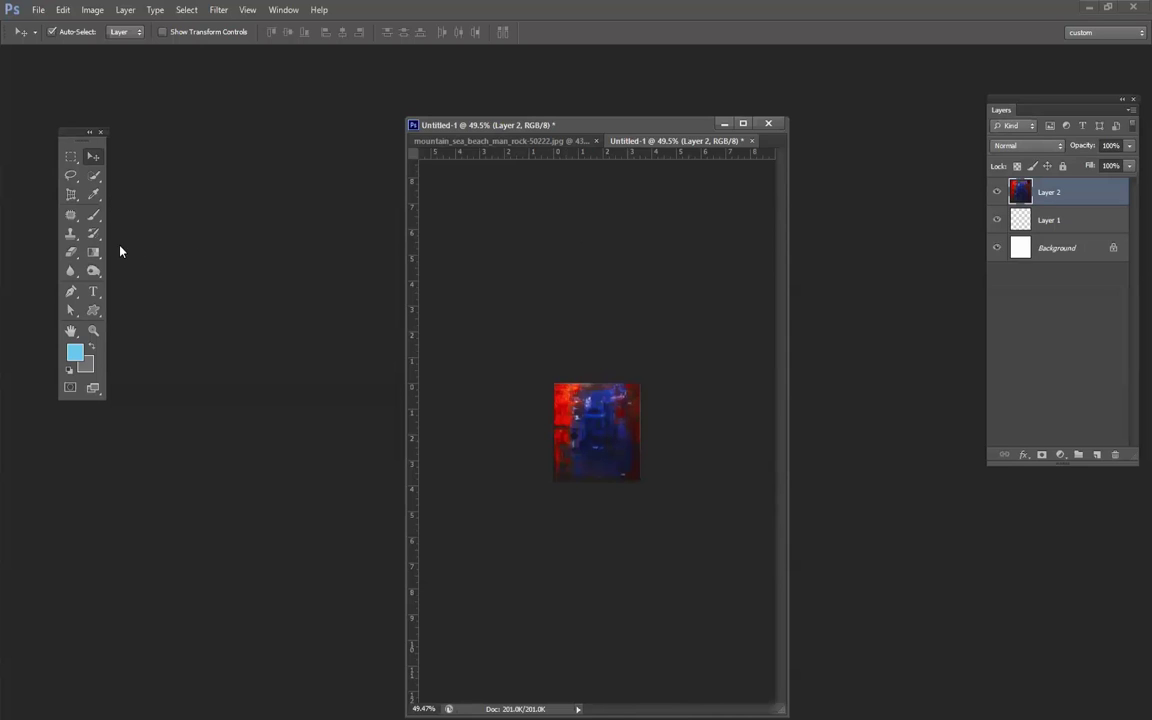
click(94, 196)
click(73, 198)
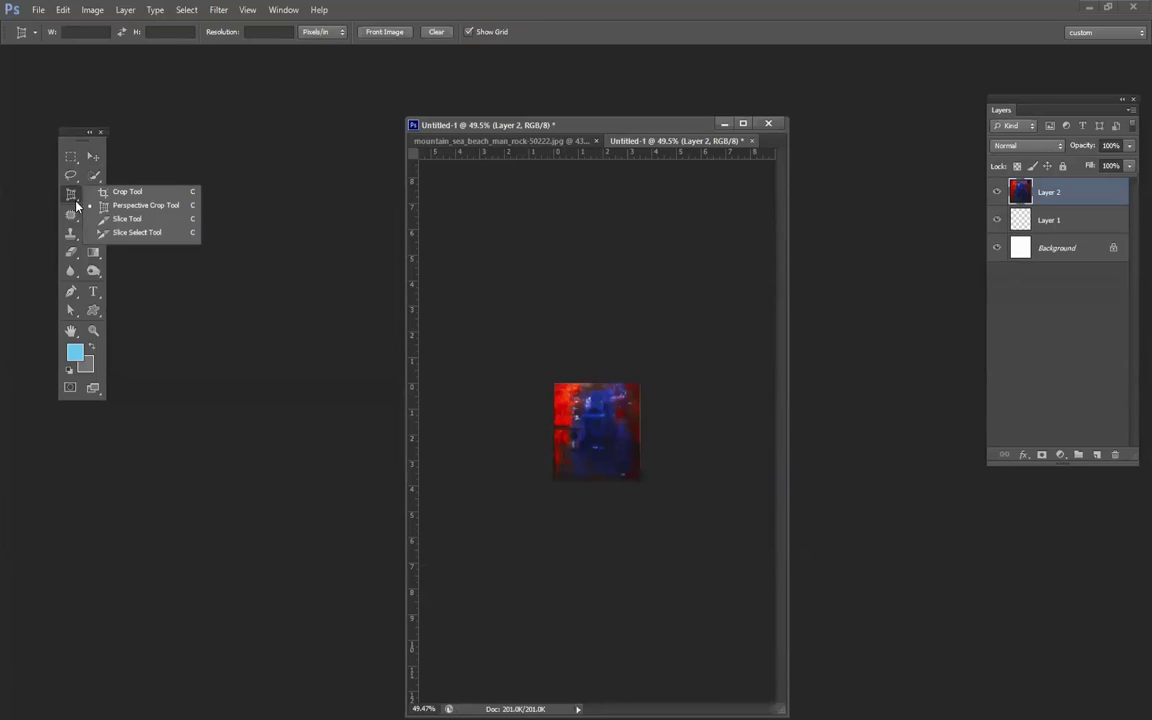
click(138, 222)
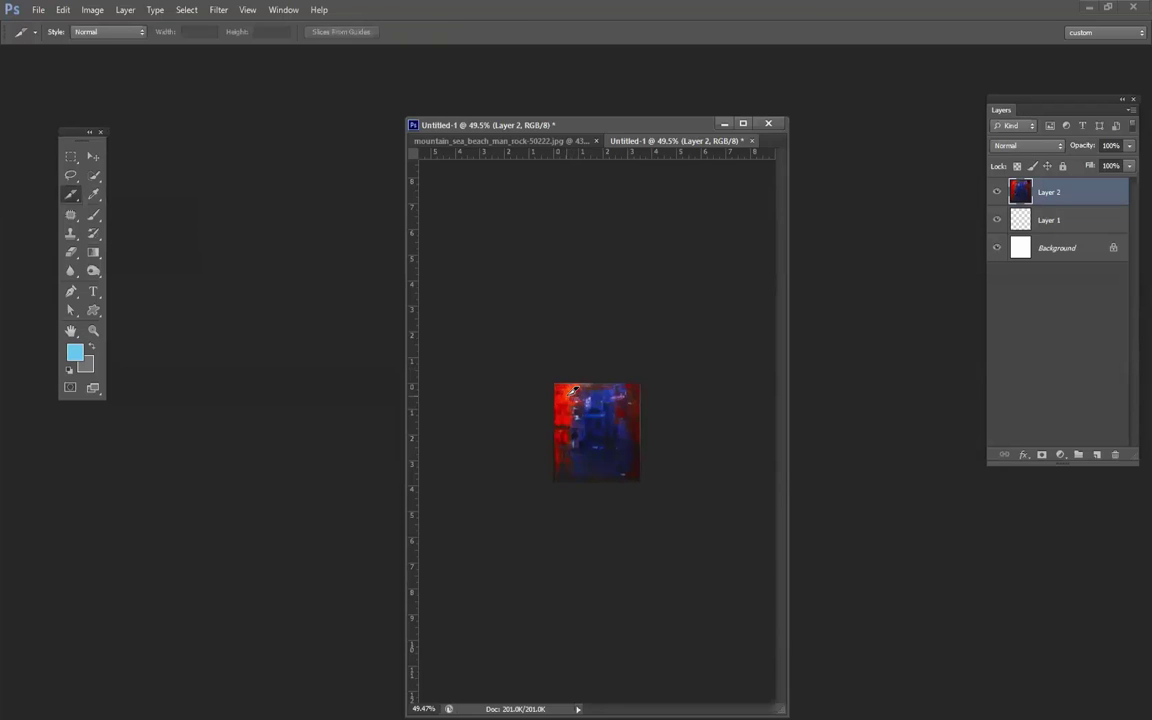
drag(572, 386, 610, 442)
scroll(610, 442, up, 5)
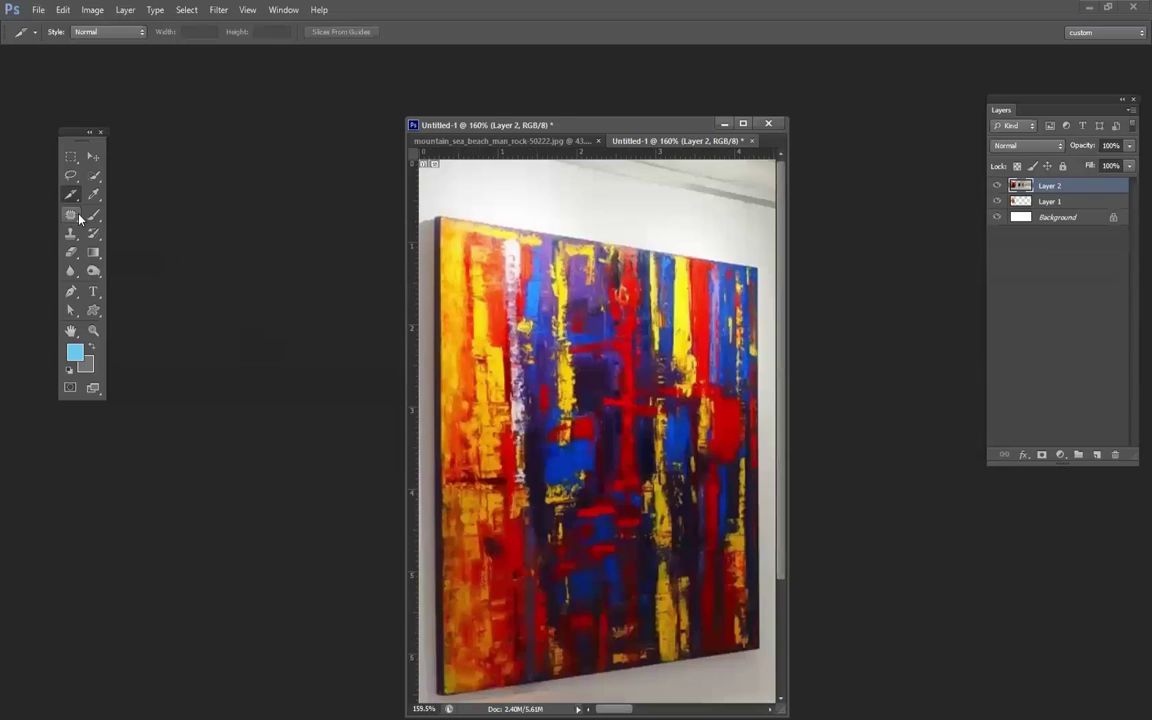
Sample several colours across the abstract painting with the Eyedropper Tool, finishing with a red as the foreground colour.
click(95, 196)
right_click(96, 198)
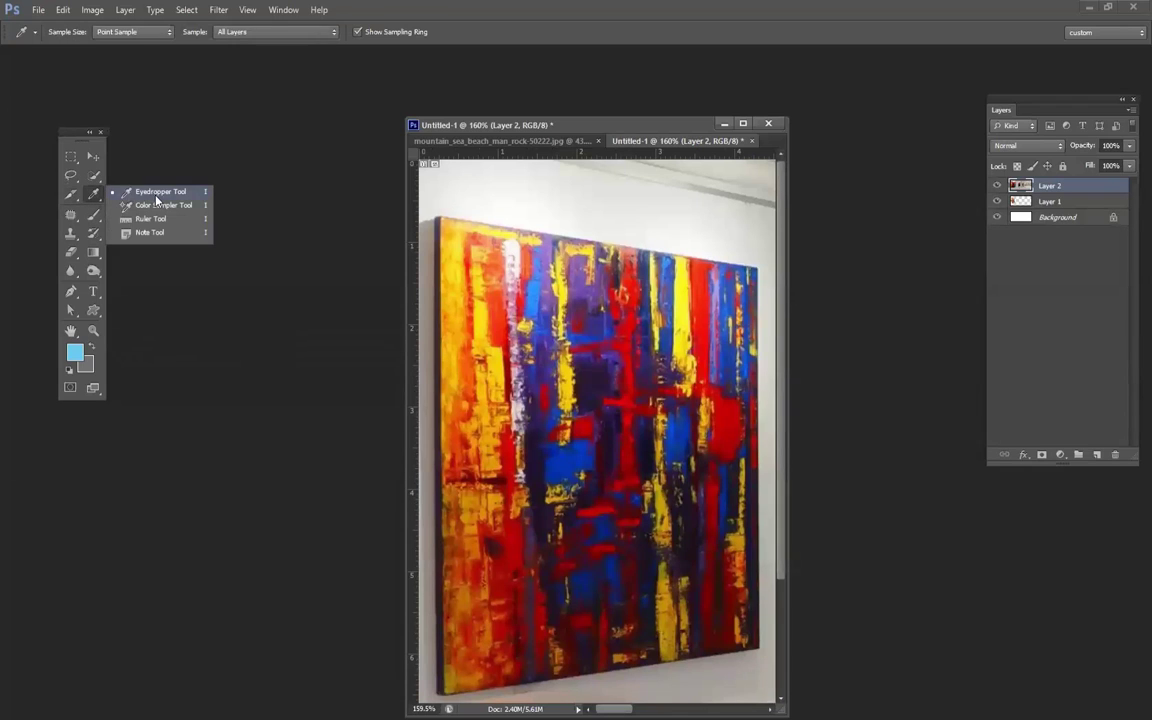
click(155, 193)
click(561, 310)
click(604, 301)
click(551, 338)
click(573, 485)
click(646, 388)
click(541, 285)
click(636, 447)
drag(630, 453, 703, 357)
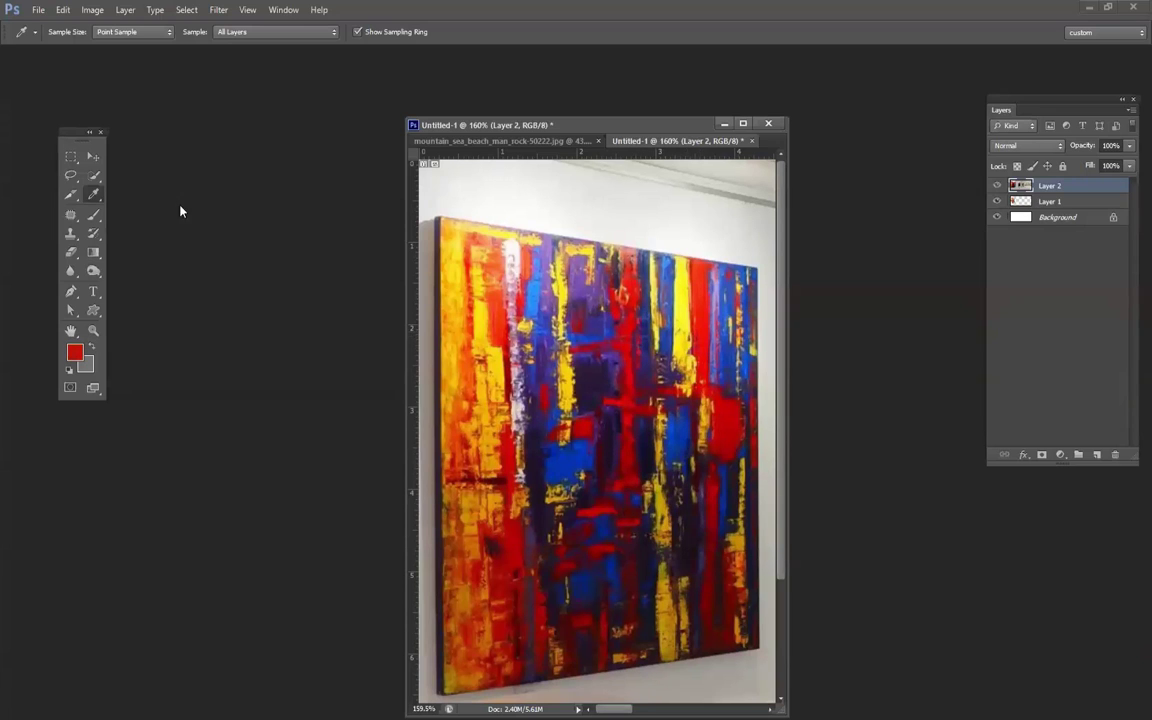
Place four Color Sampler points on the upper part of the painting and move the Info panel beside the document window.
click(91, 194)
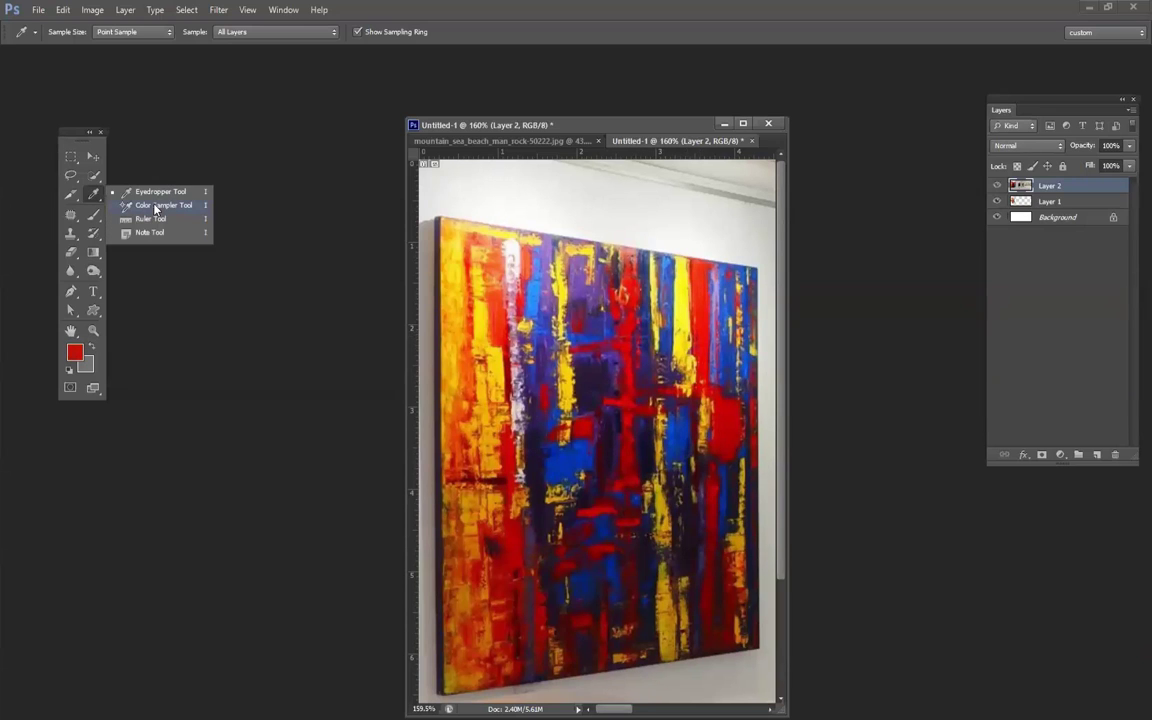
click(155, 207)
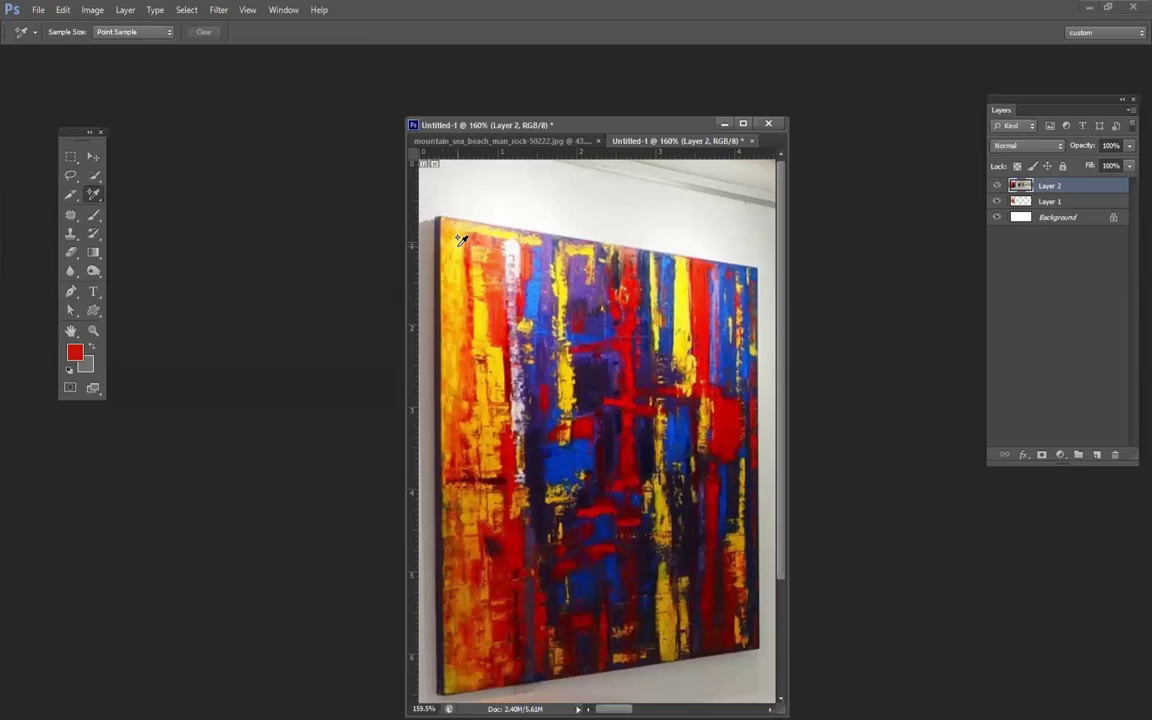
click(458, 244)
drag(964, 532, 928, 215)
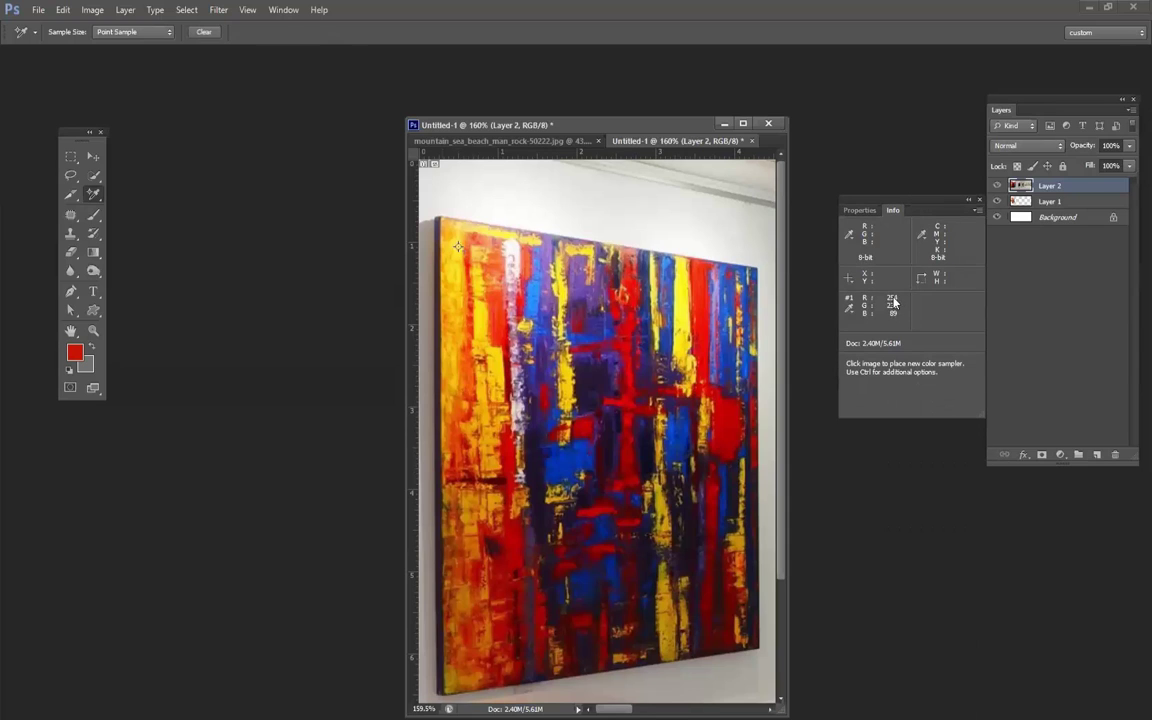
click(562, 290)
click(622, 305)
click(602, 265)
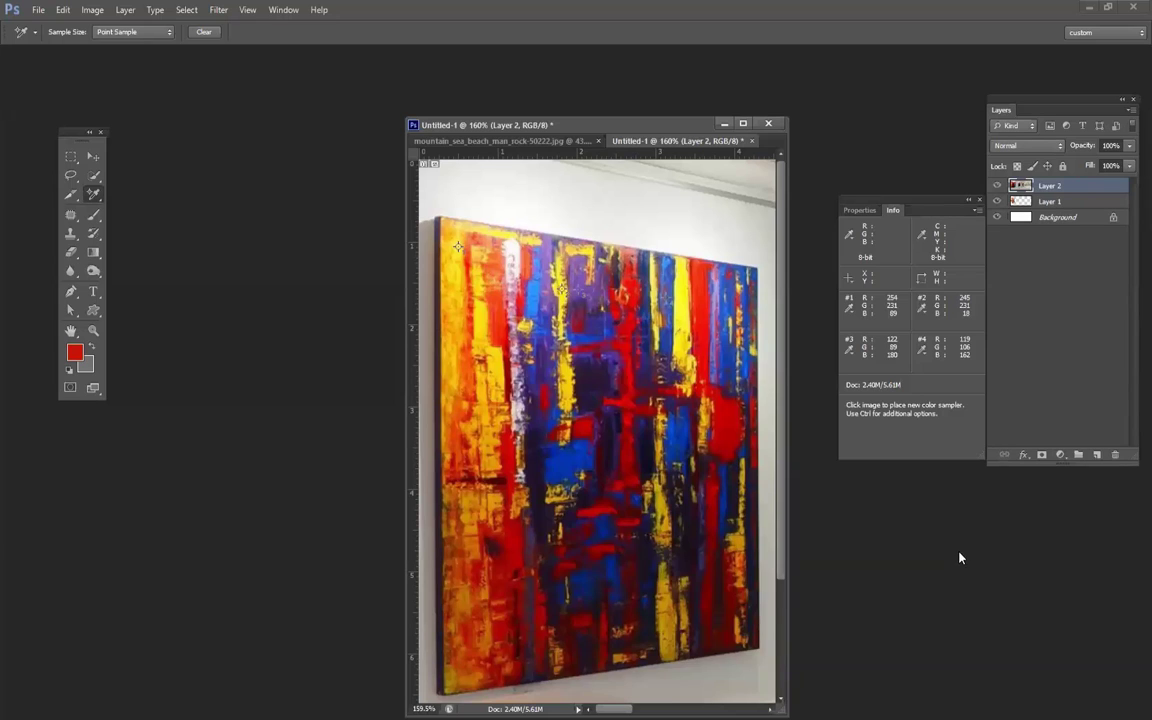
Choose the Ruler Tool and close the Untitled-1 painting document without saving its changes.
drag(93, 194, 145, 208)
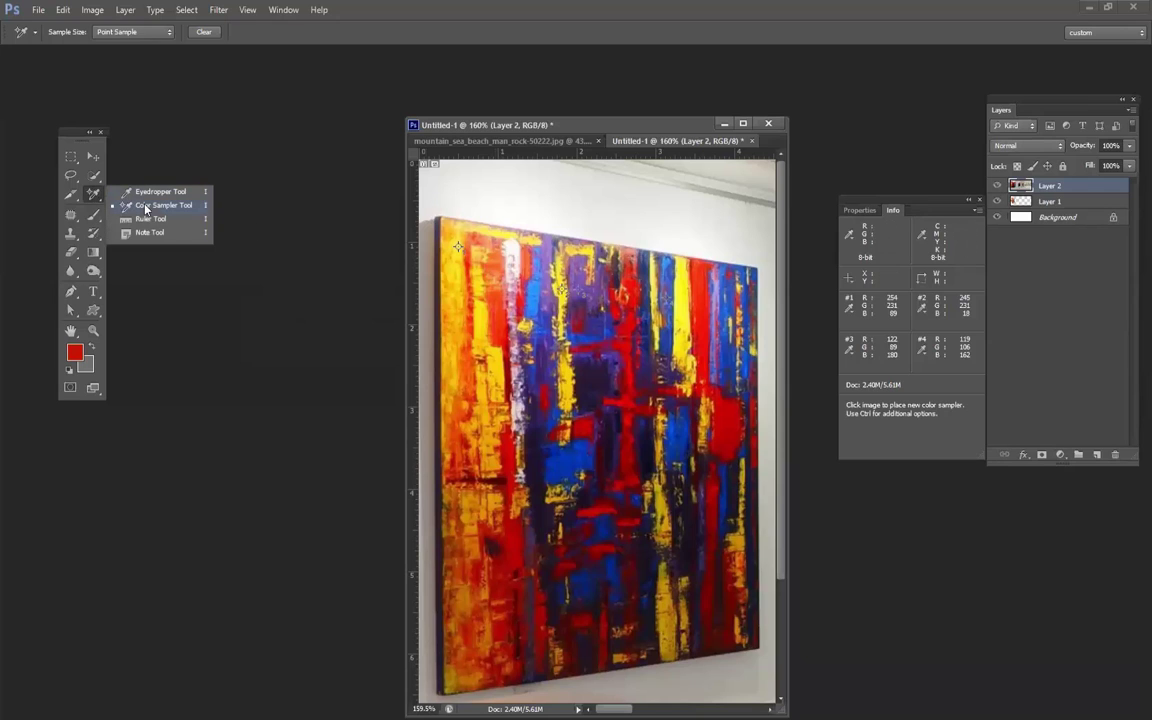
click(146, 223)
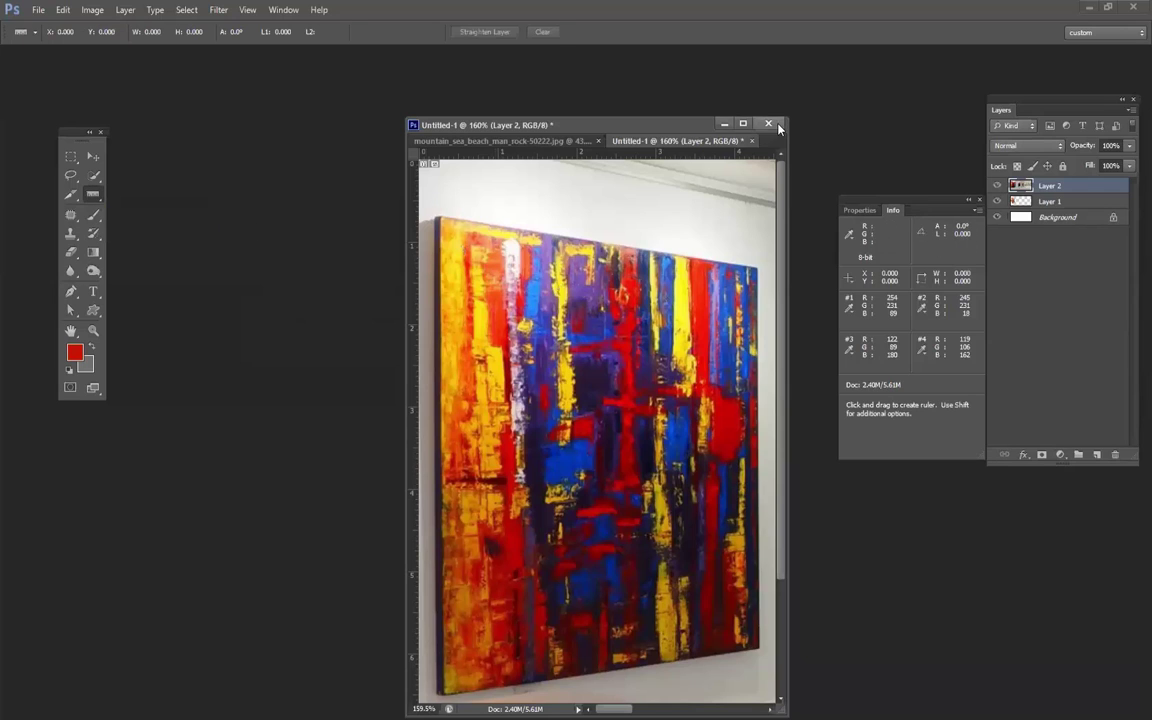
click(752, 141)
click(665, 278)
drag(615, 140, 676, 373)
click(676, 372)
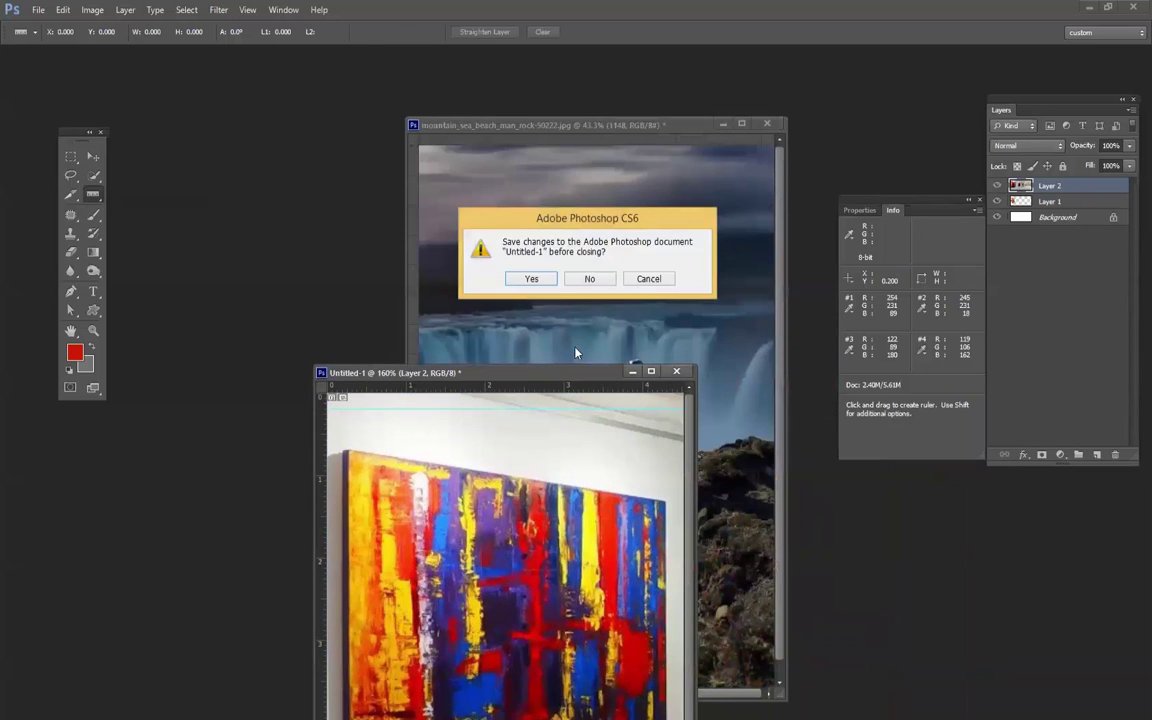
click(589, 277)
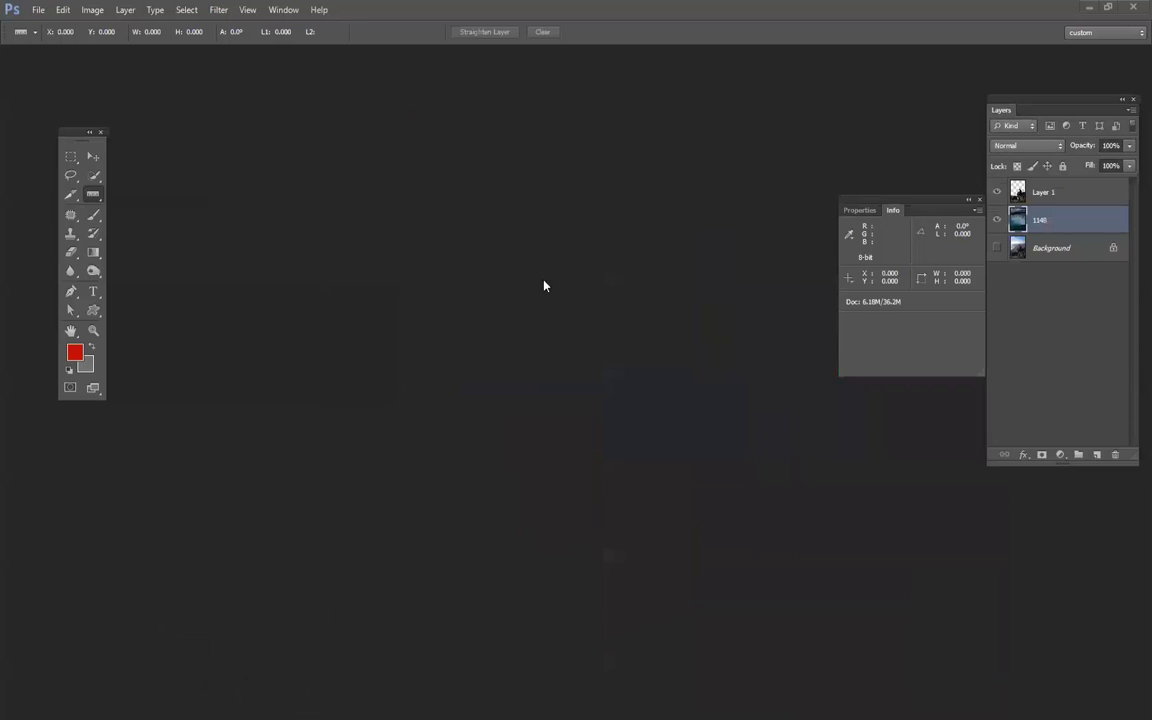
Open compare6.jpg from the design_presentation folder on the Desktop.
double_click(544, 286)
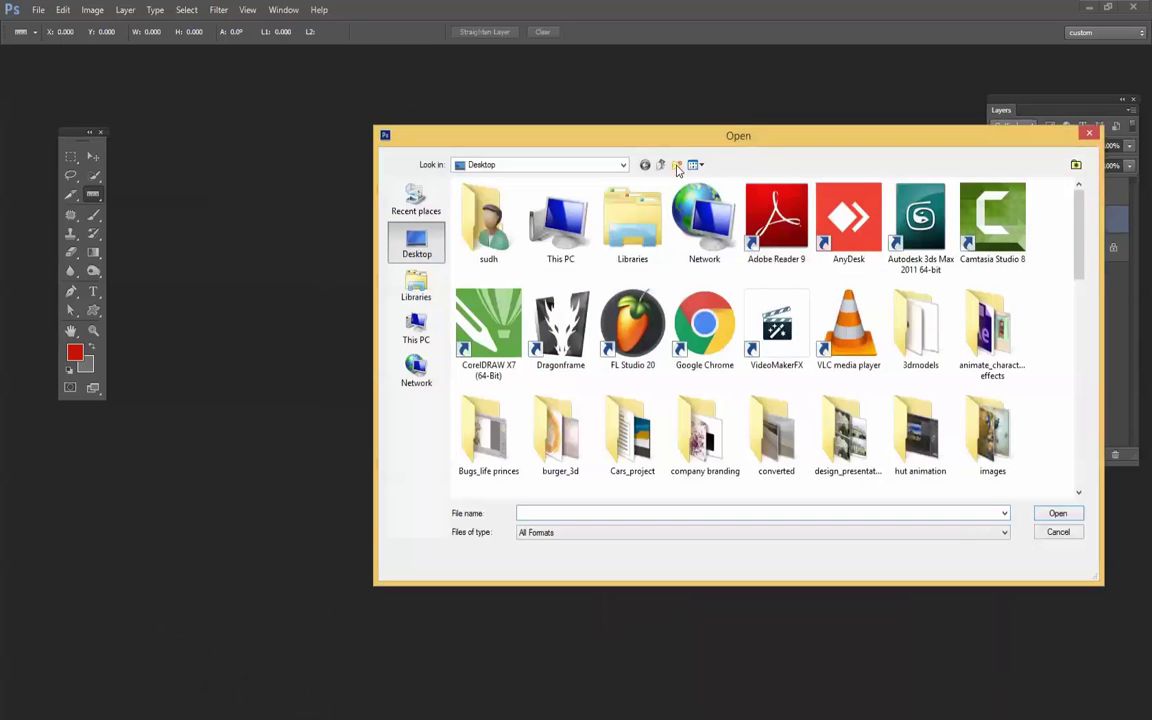
double_click(764, 395)
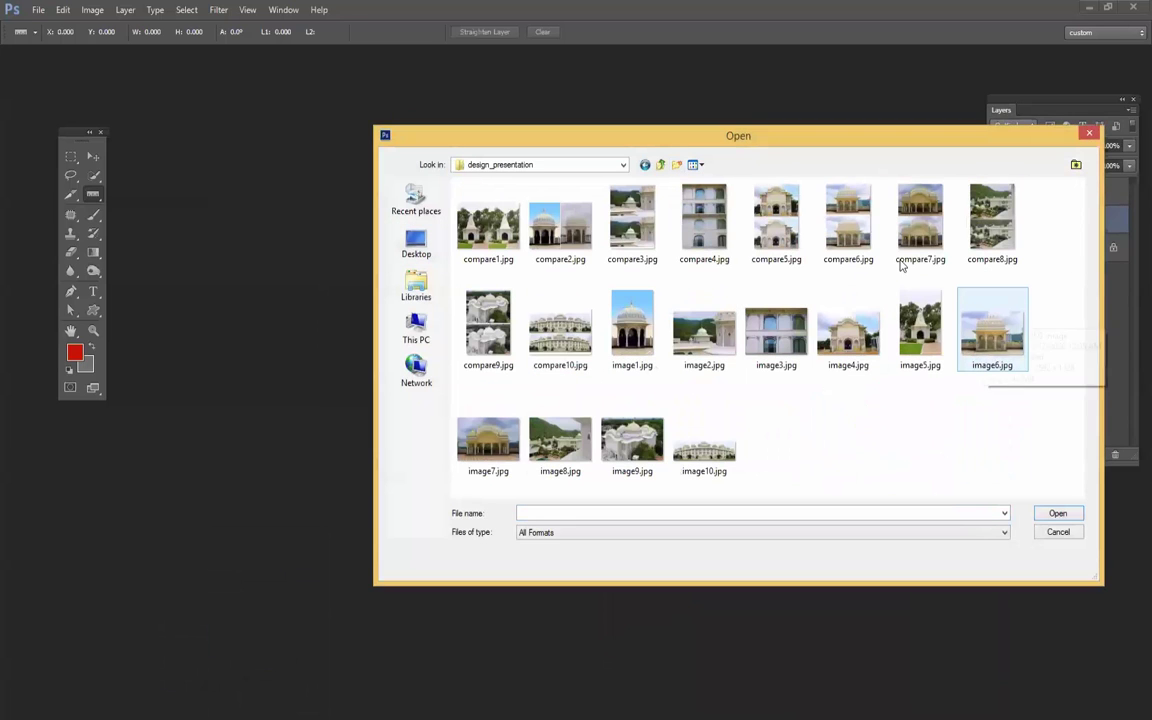
double_click(853, 235)
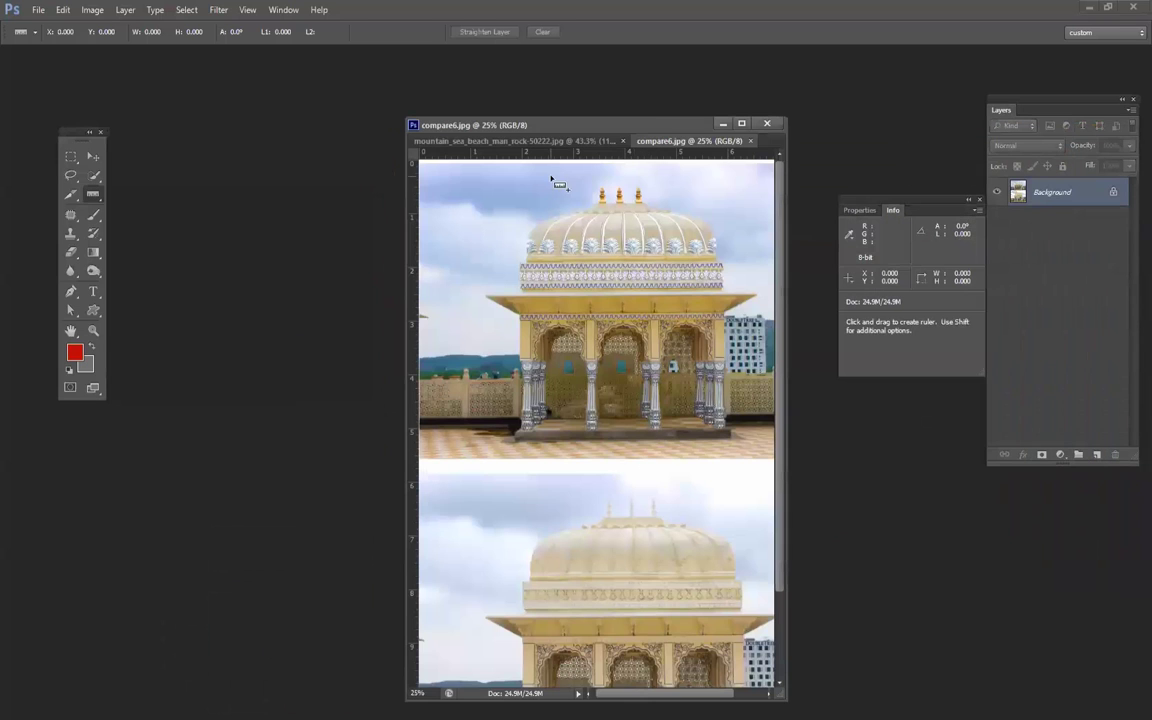
Crop compare6.jpg to the lower pavilion picture, about 7.0 by 5.7 inches, with the Crop Tool.
scroll(580, 515, down, 2)
key(c)
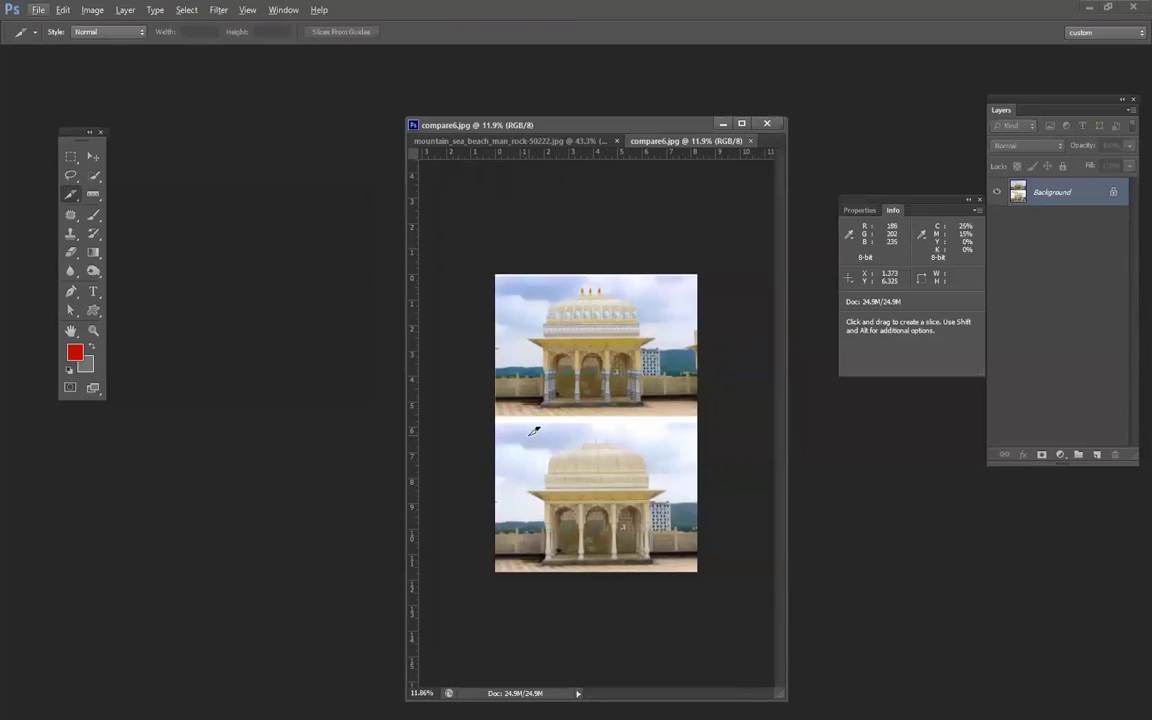
right_click(67, 198)
click(113, 187)
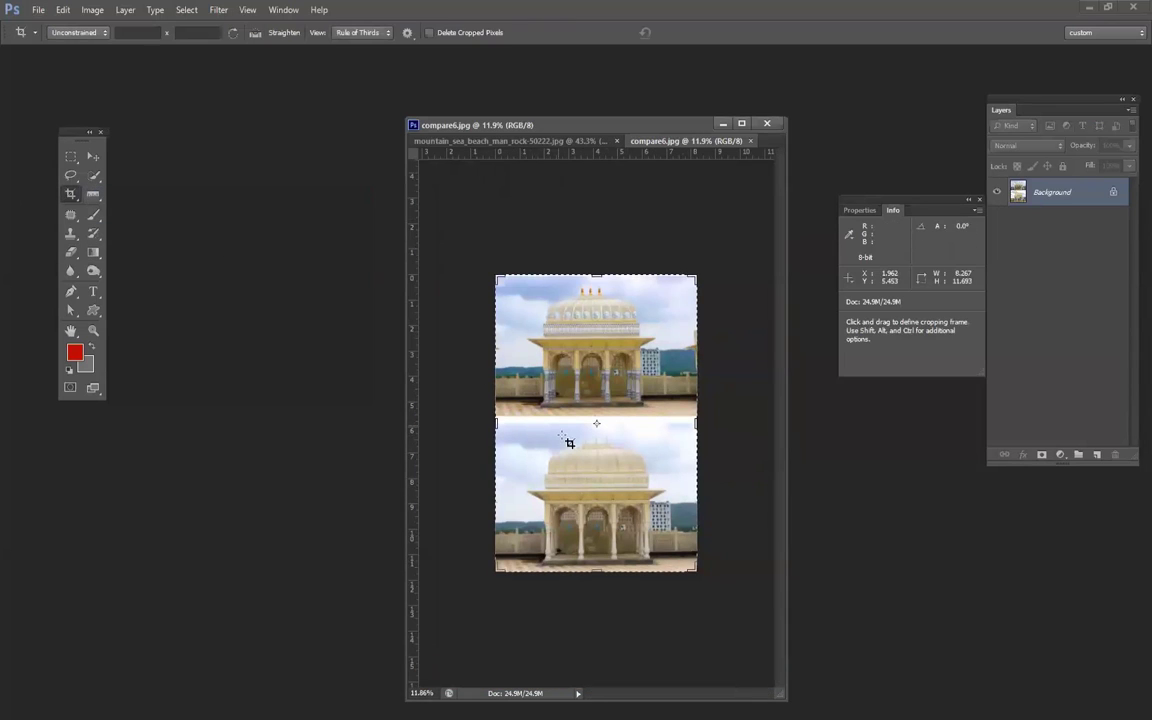
drag(505, 424, 655, 532)
drag(681, 571, 684, 571)
key(Return)
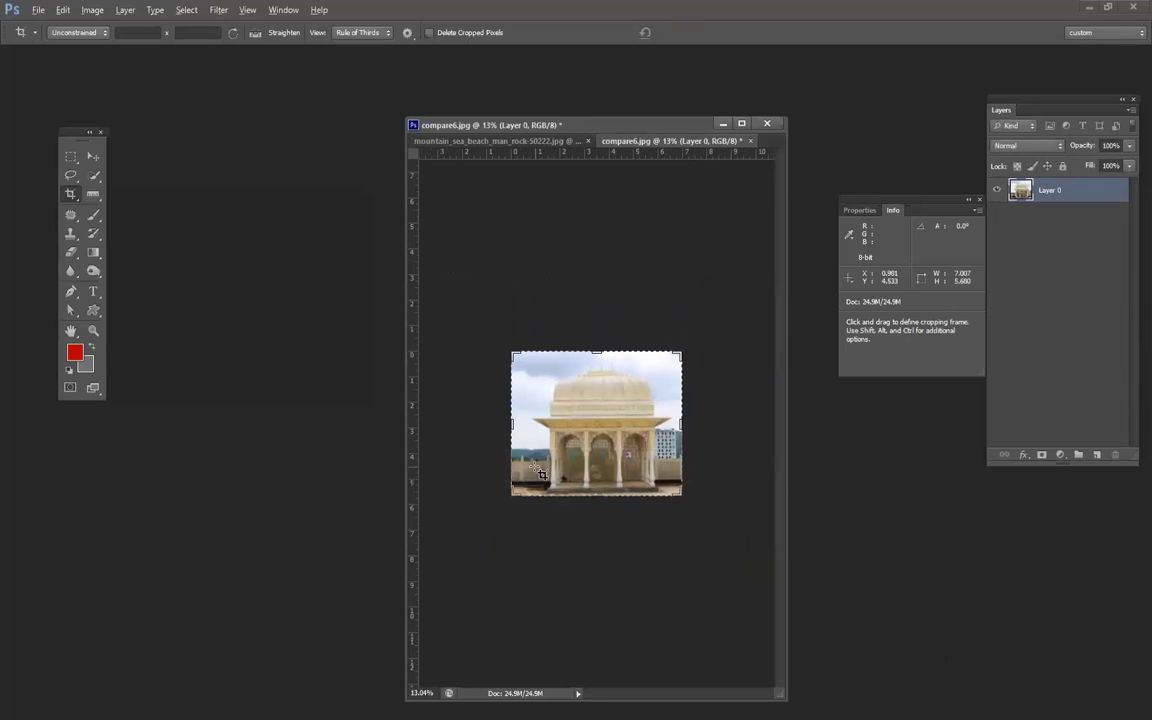
Move the Info panel off the picture and draw a ruler line about 4.5 inches long along the pavilion's base.
key(ctrl+0)
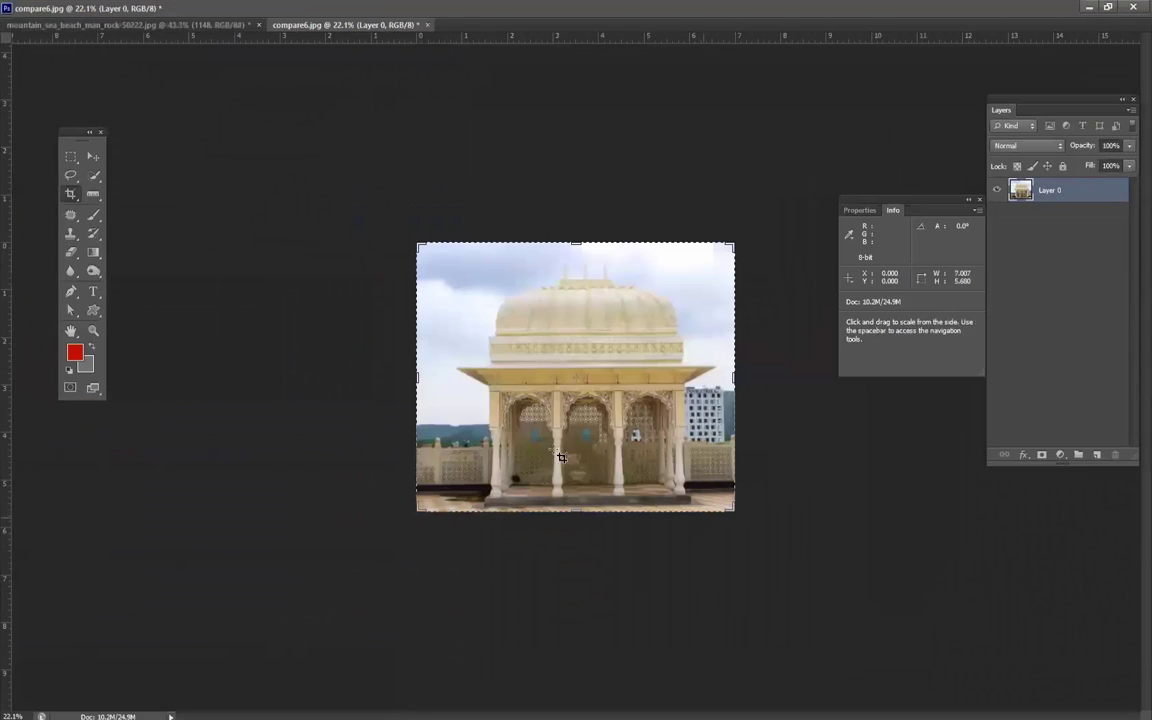
click(93, 156)
key(ctrl+0)
scroll(810, 630, up, 2)
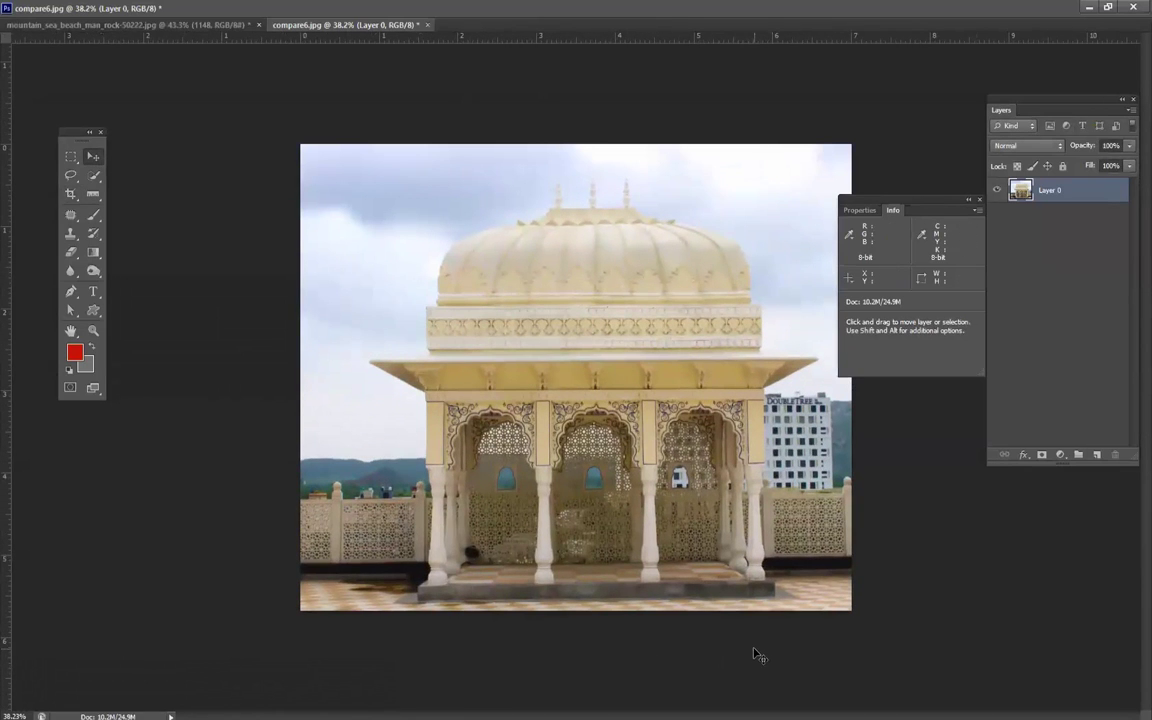
drag(925, 202, 1036, 272)
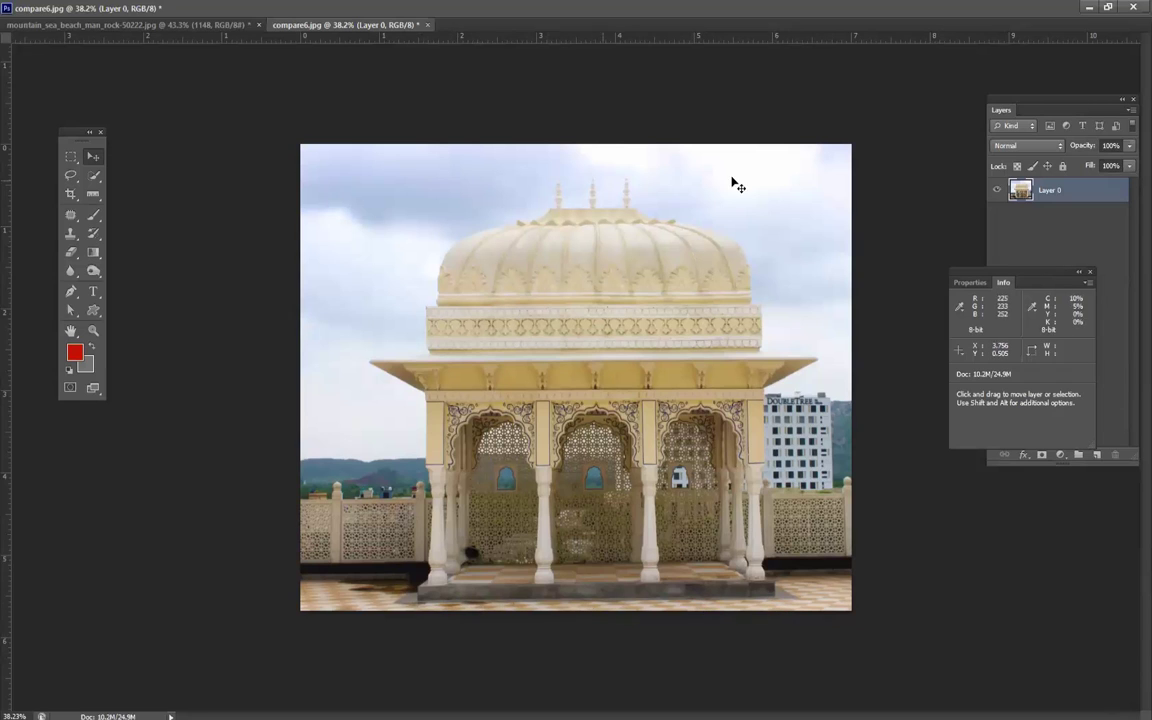
click(93, 194)
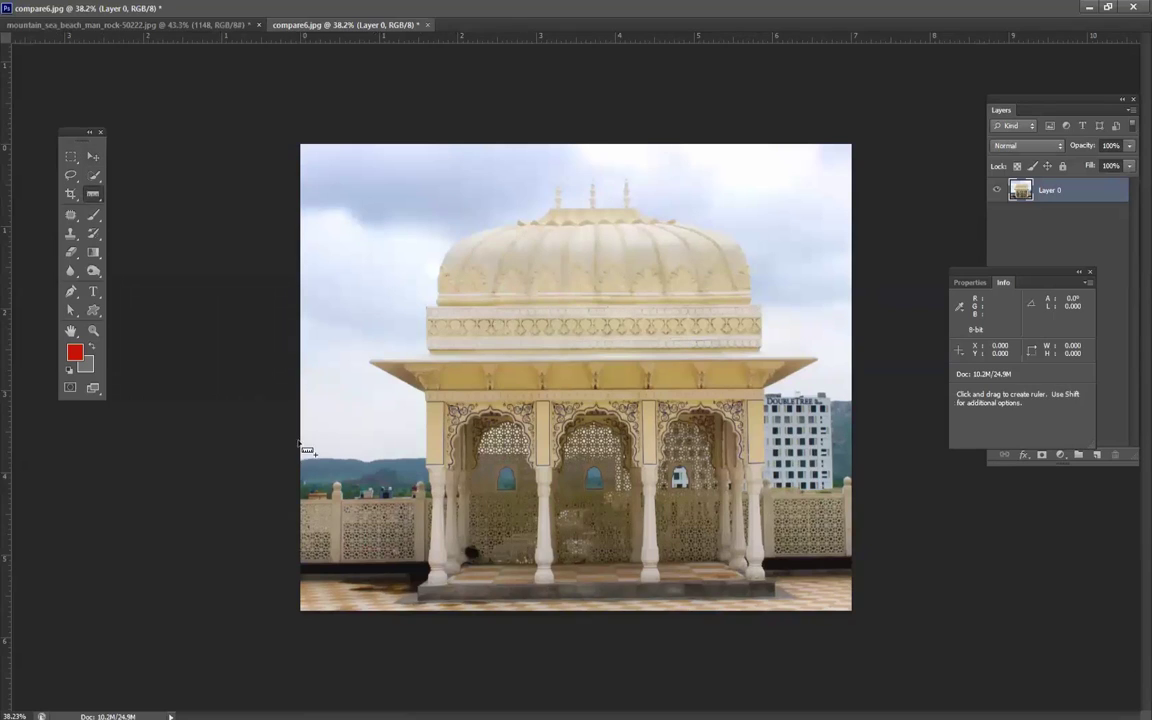
drag(421, 605, 774, 598)
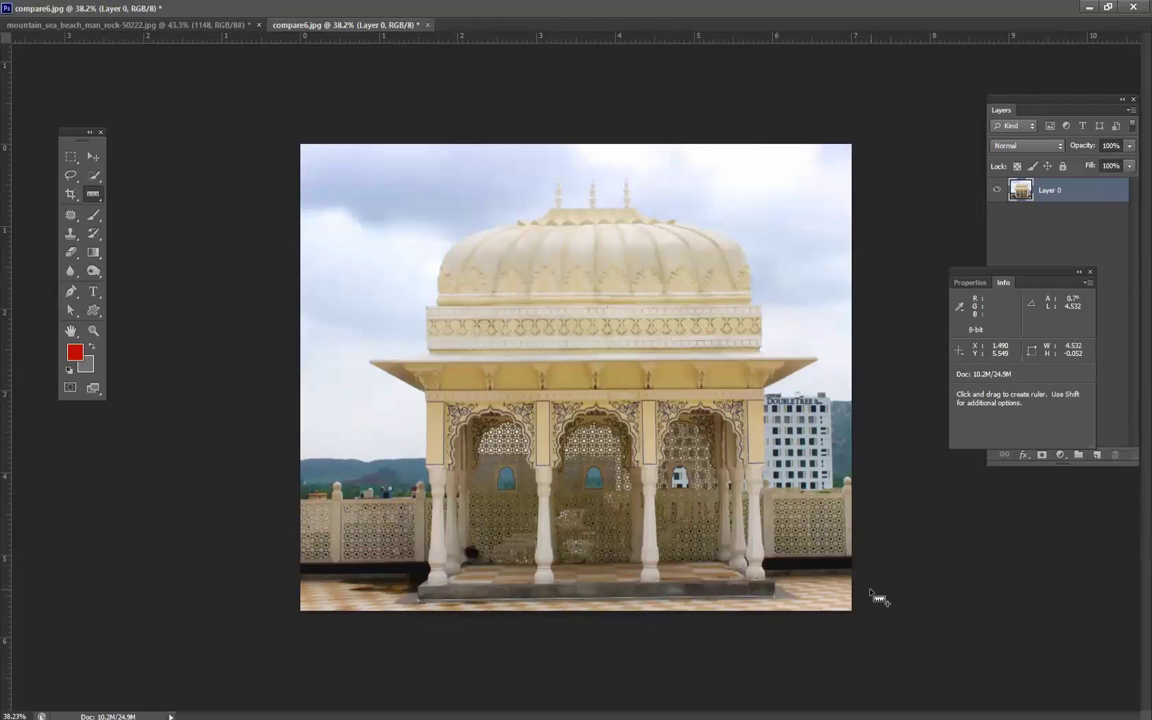
Restore the windowed document view and straighten the pavilion layer to the ruler line along its base.
key(Tab)
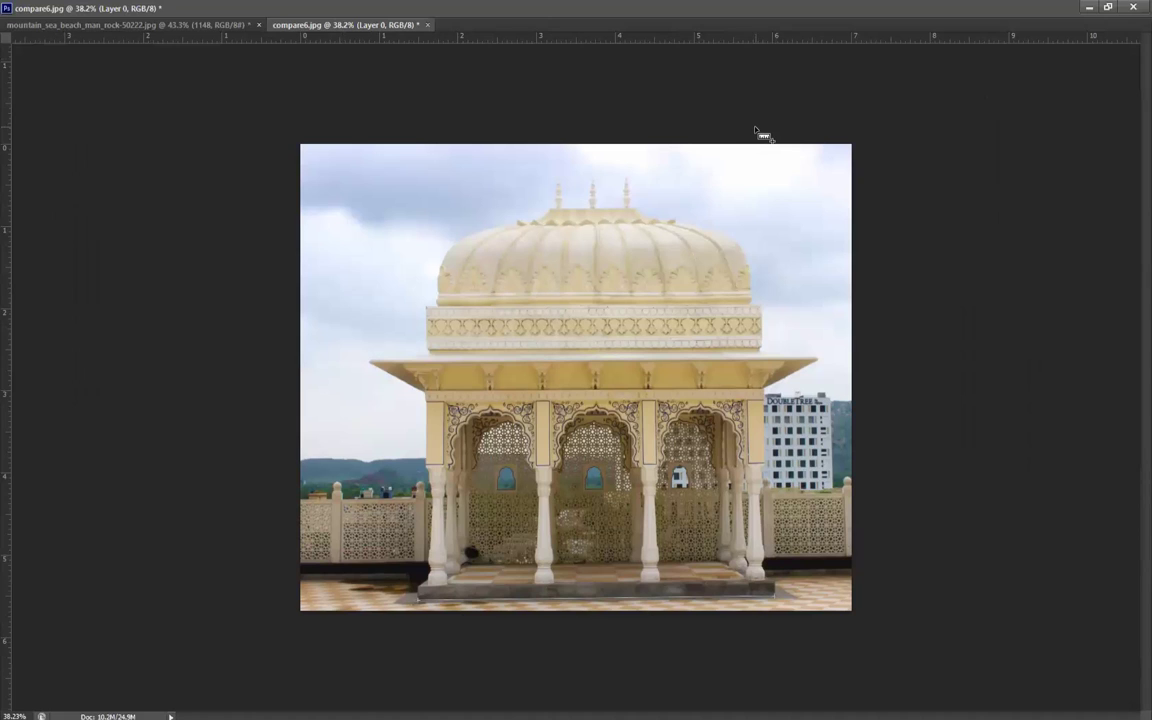
key(f)
key(f)
key(f)
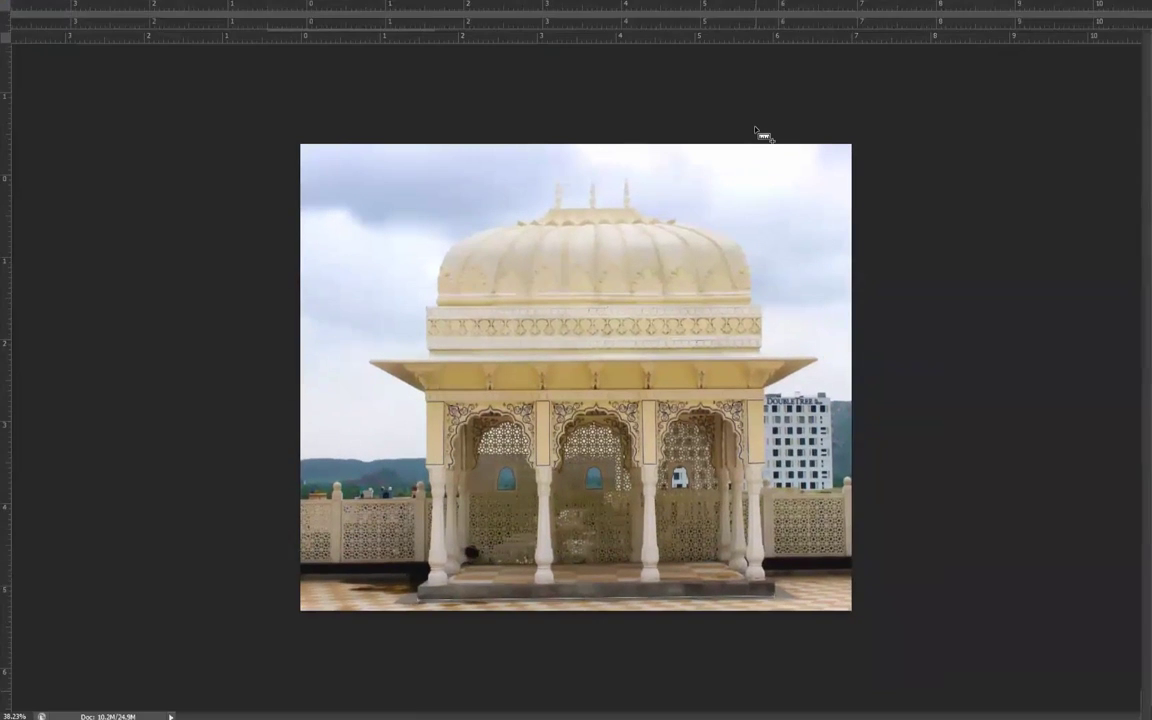
key(Tab)
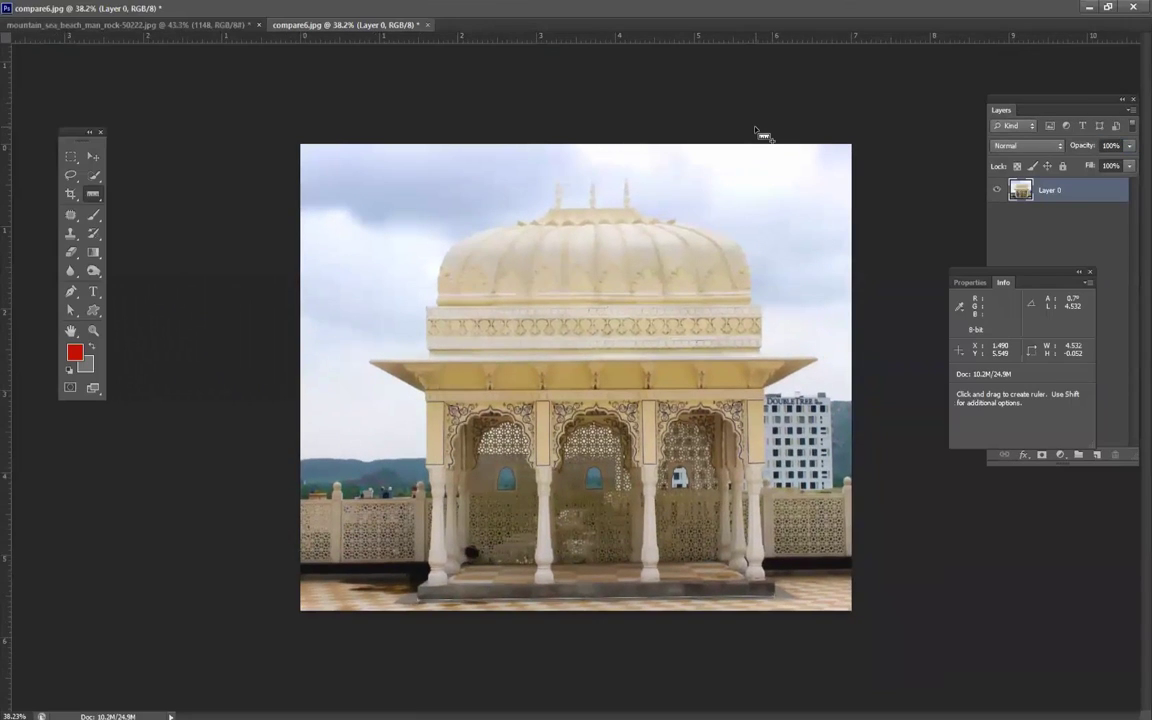
double_click(190, 7)
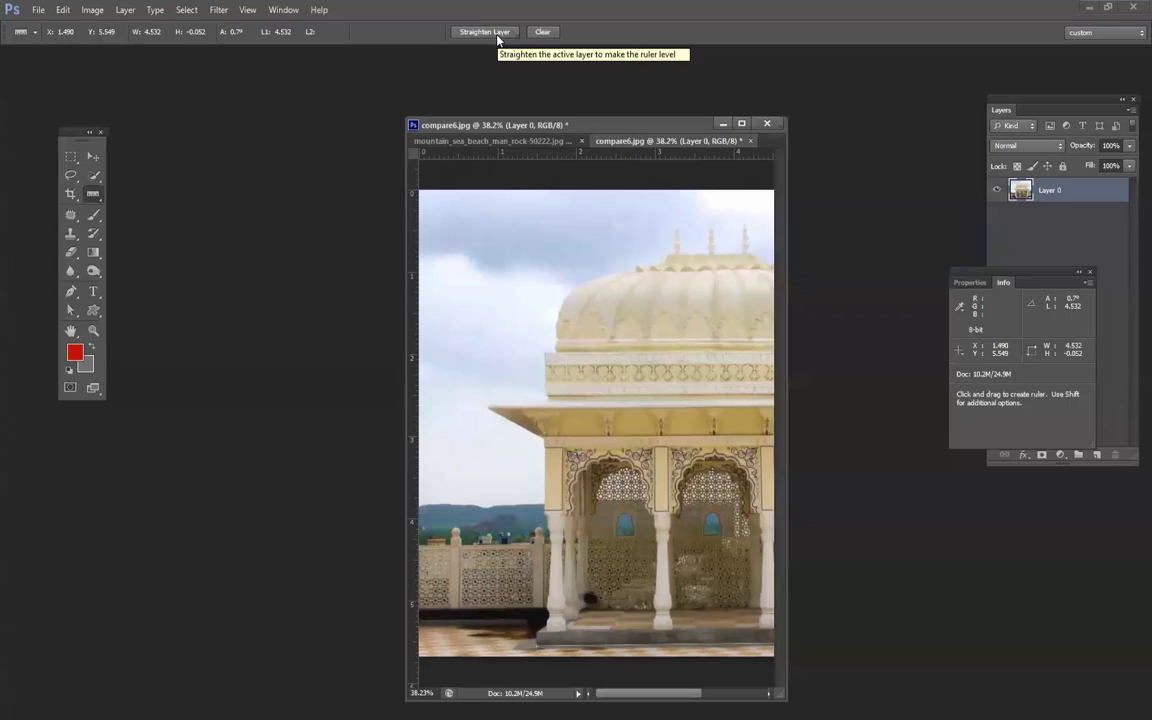
click(497, 36)
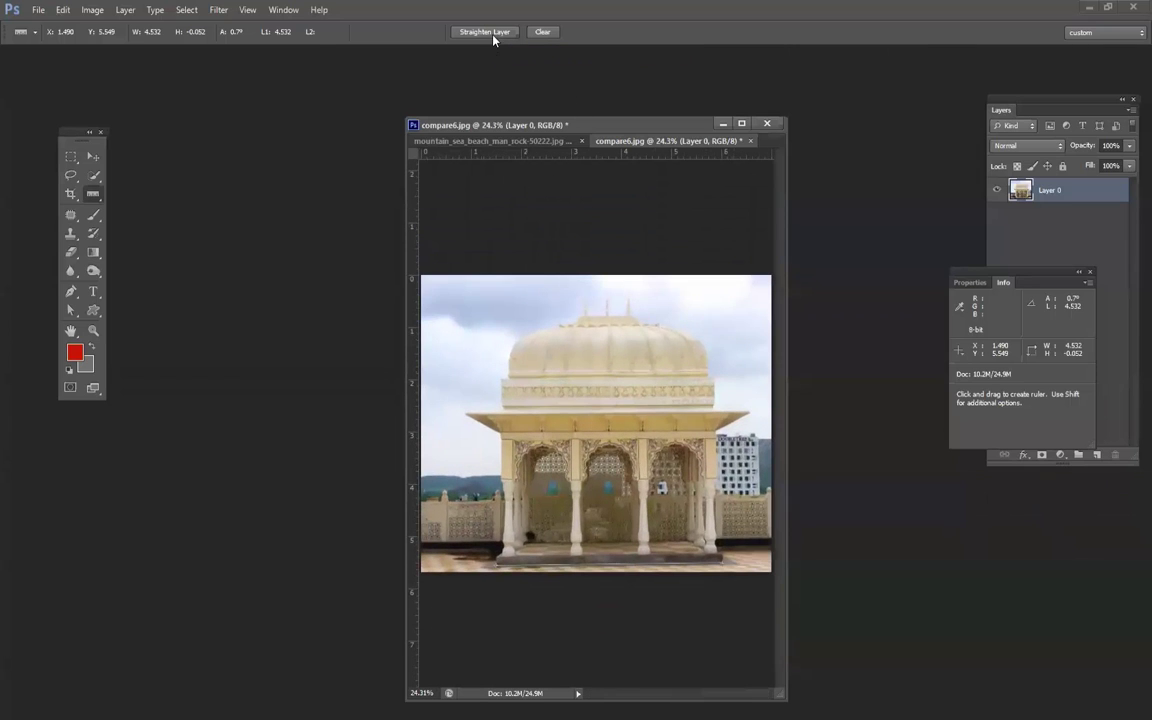
click(493, 36)
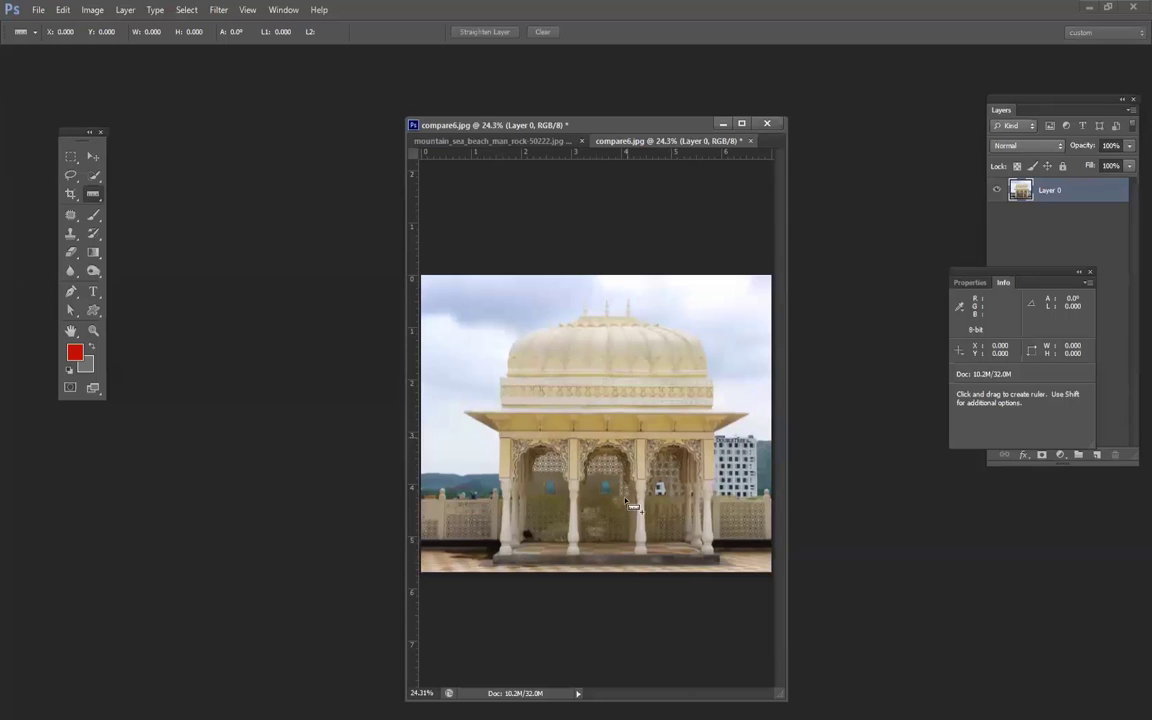
Measure a front column vertically, draw a new ruler line along the roof eaves, and straighten the layer to it.
scroll(570, 450, up, 1)
drag(647, 503, 645, 581)
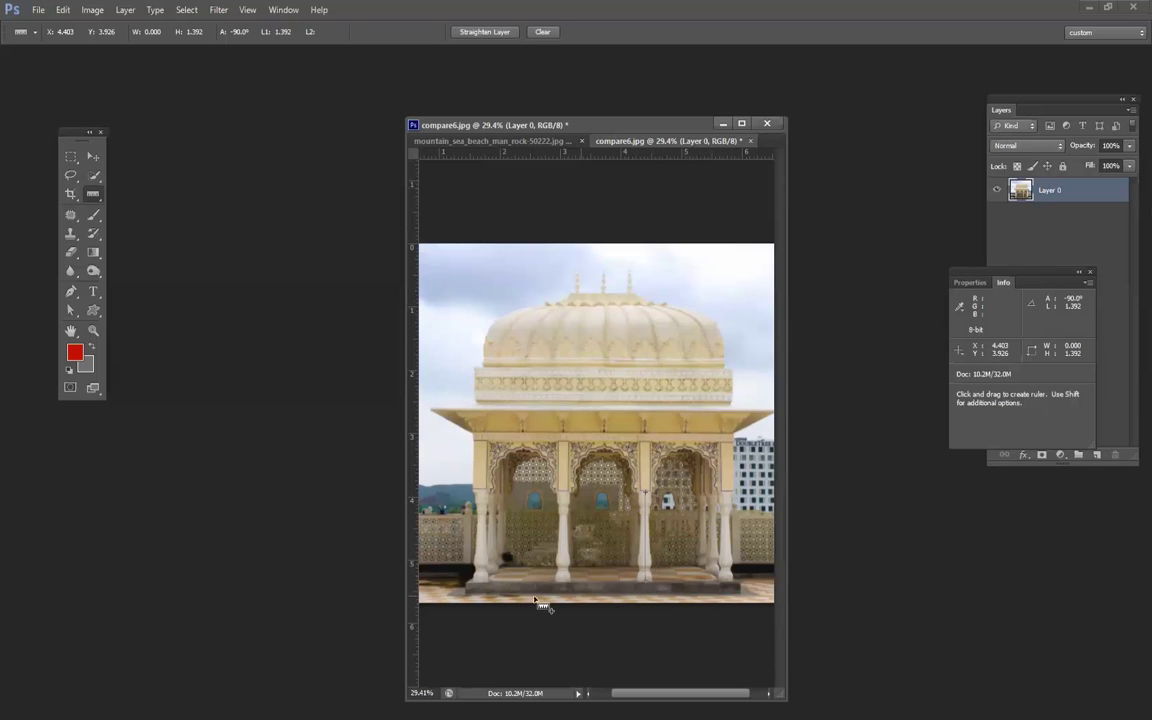
drag(432, 411, 772, 413)
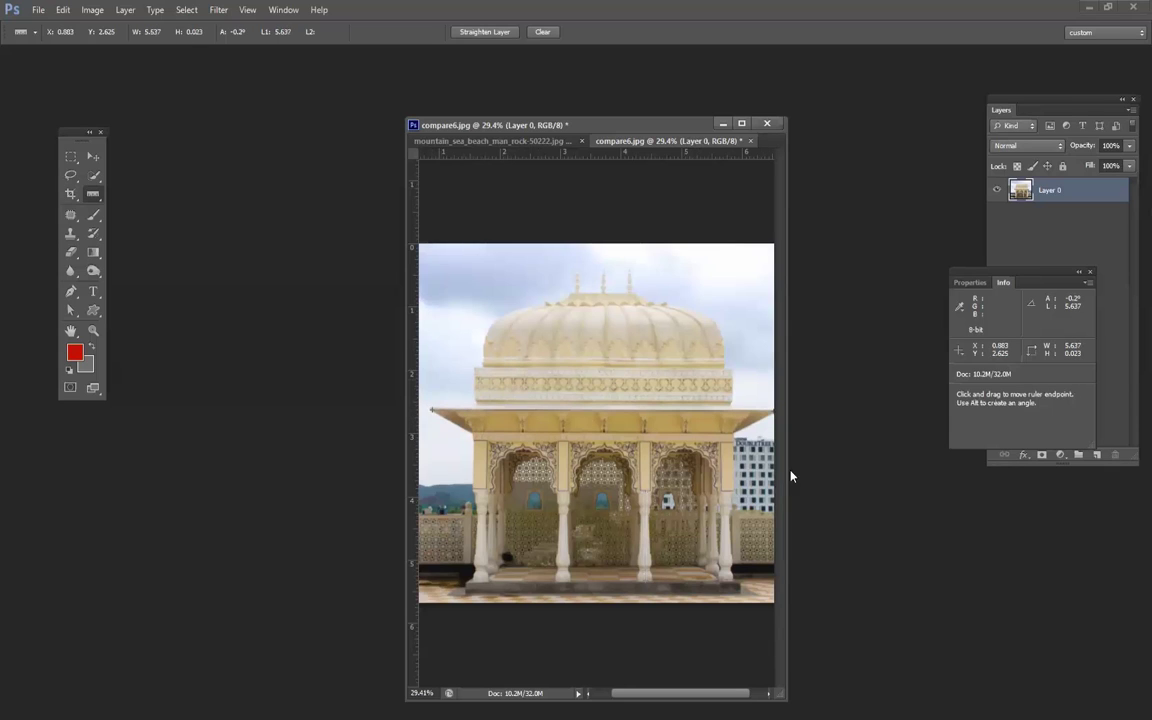
click(483, 32)
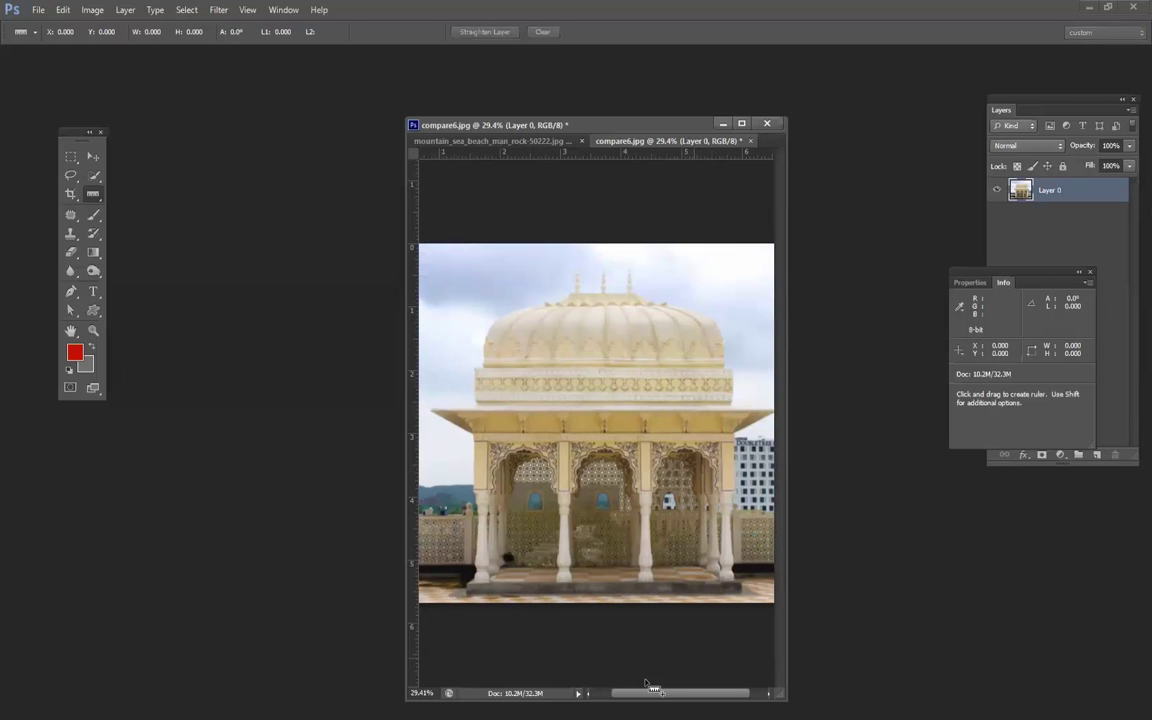
Add a note reading "this is my collection." in the sky above the pavilion with the Note Tool and collapse the notes.
right_click(92, 193)
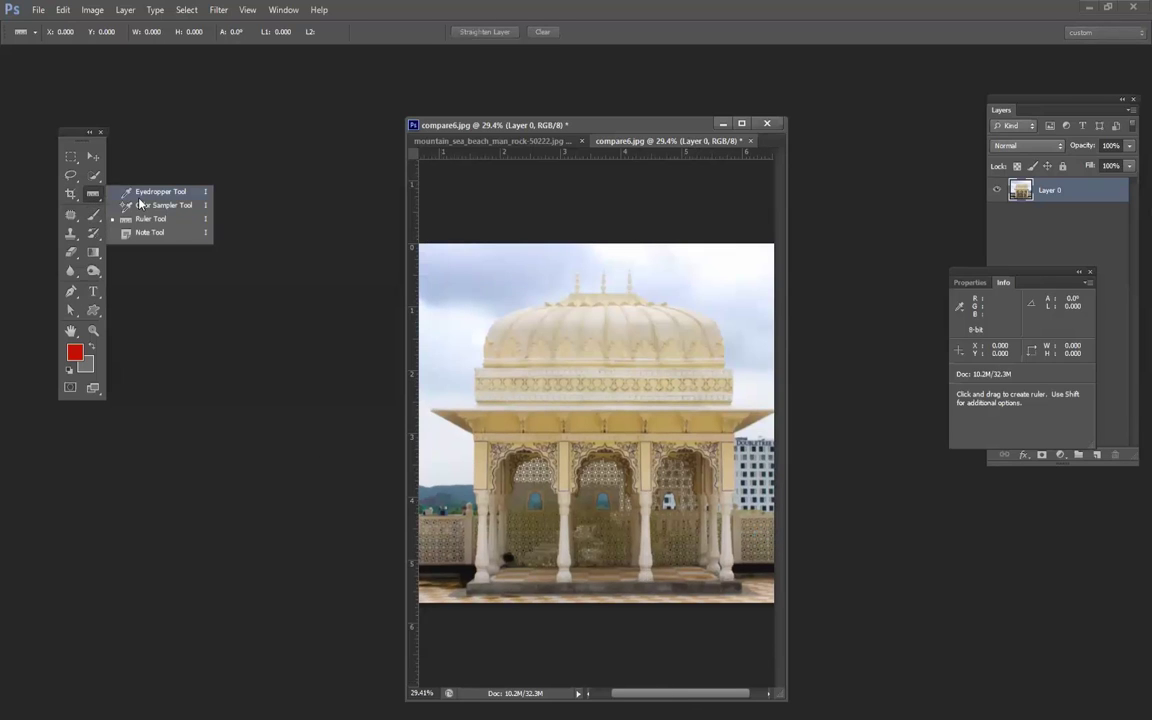
click(149, 236)
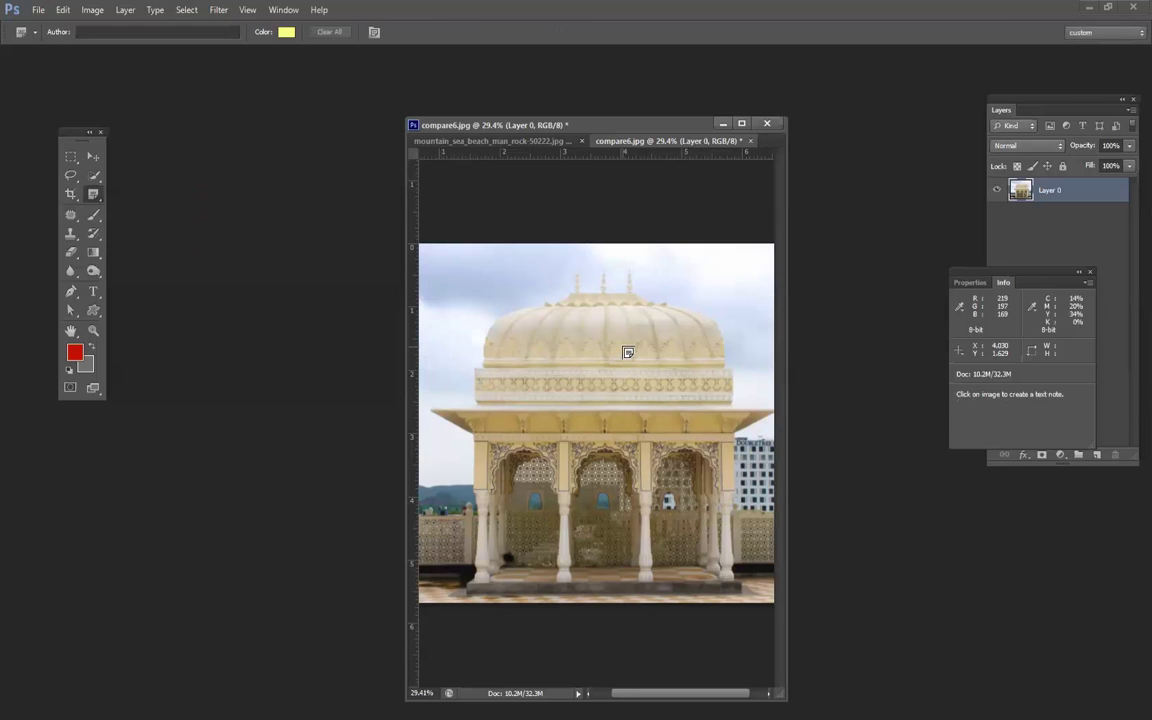
click(559, 272)
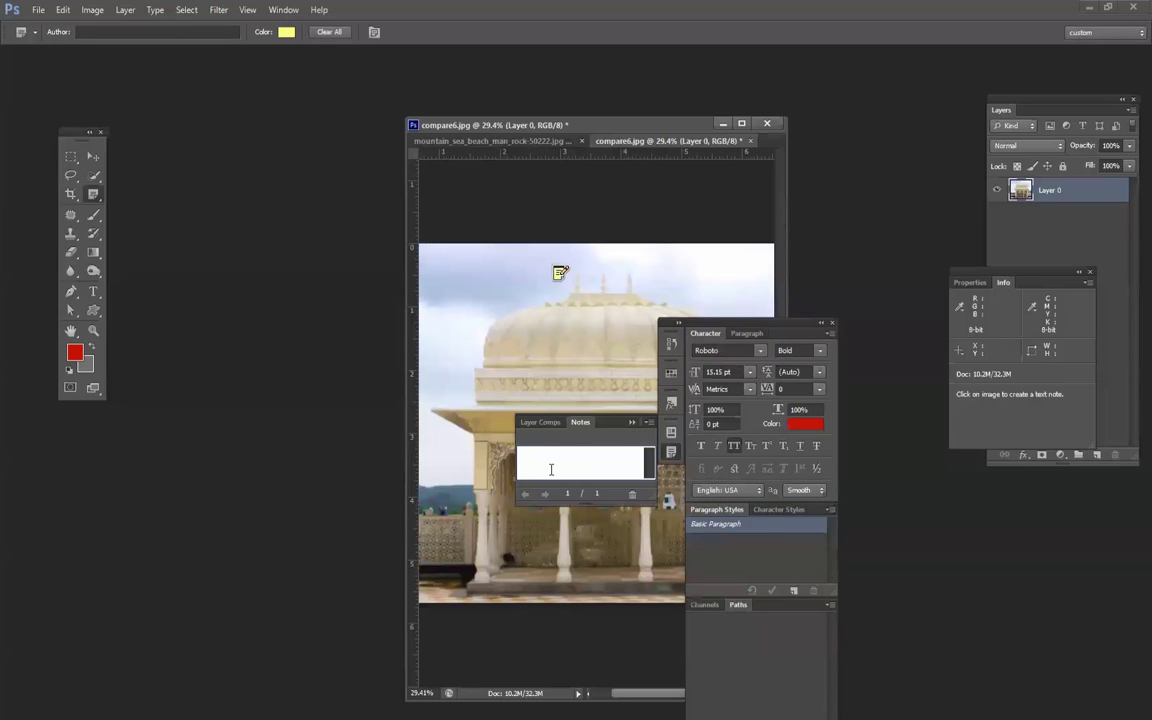
text(this is my collection.)
click(93, 156)
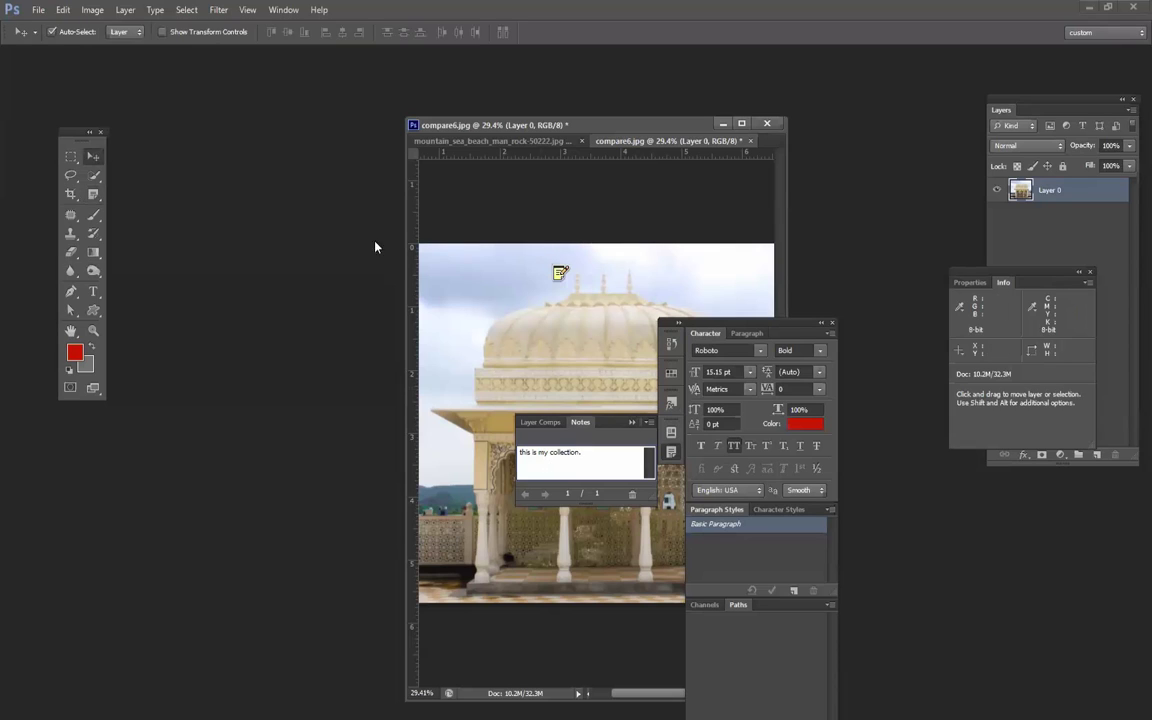
click(674, 429)
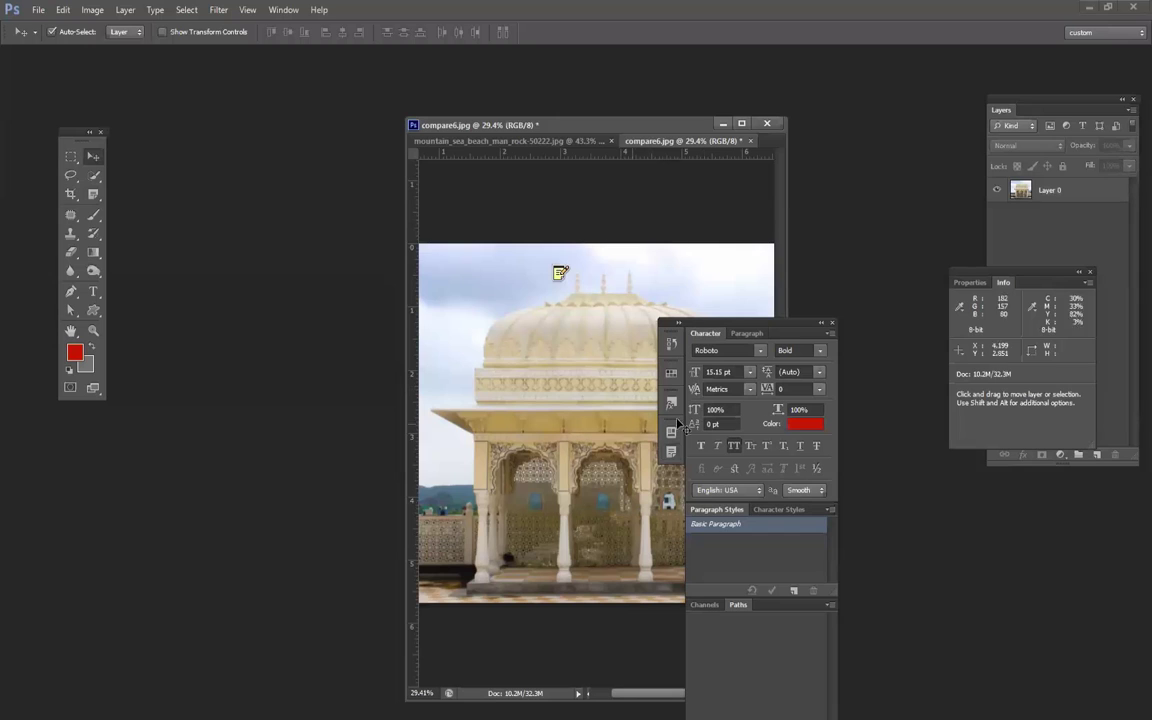
Reopen the note above the pavilion, collapse it again, and move the Paragraph and Character panels off the picture.
click(834, 327)
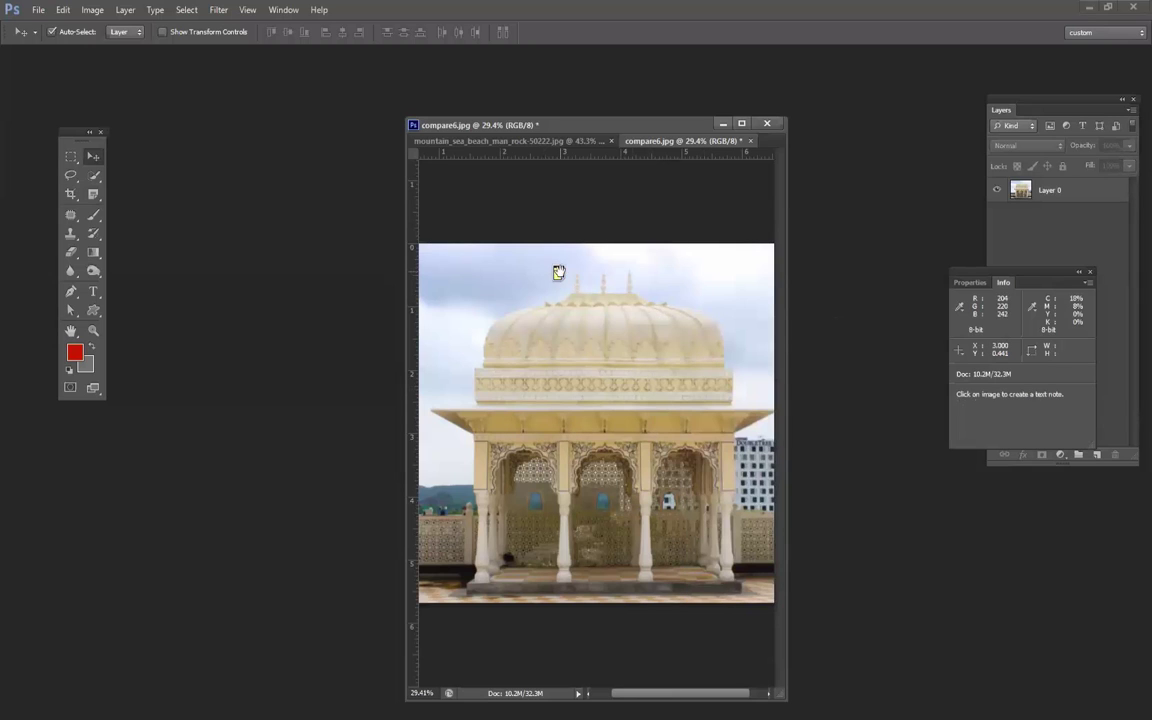
double_click(559, 273)
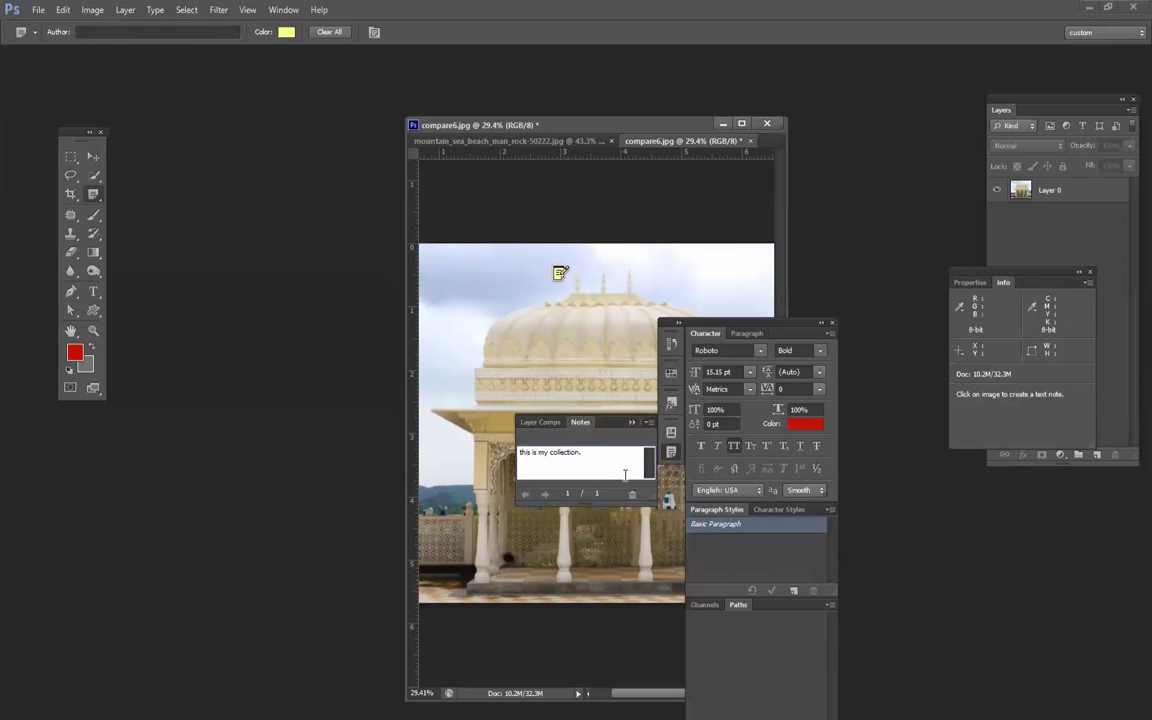
click(632, 424)
drag(748, 333, 877, 340)
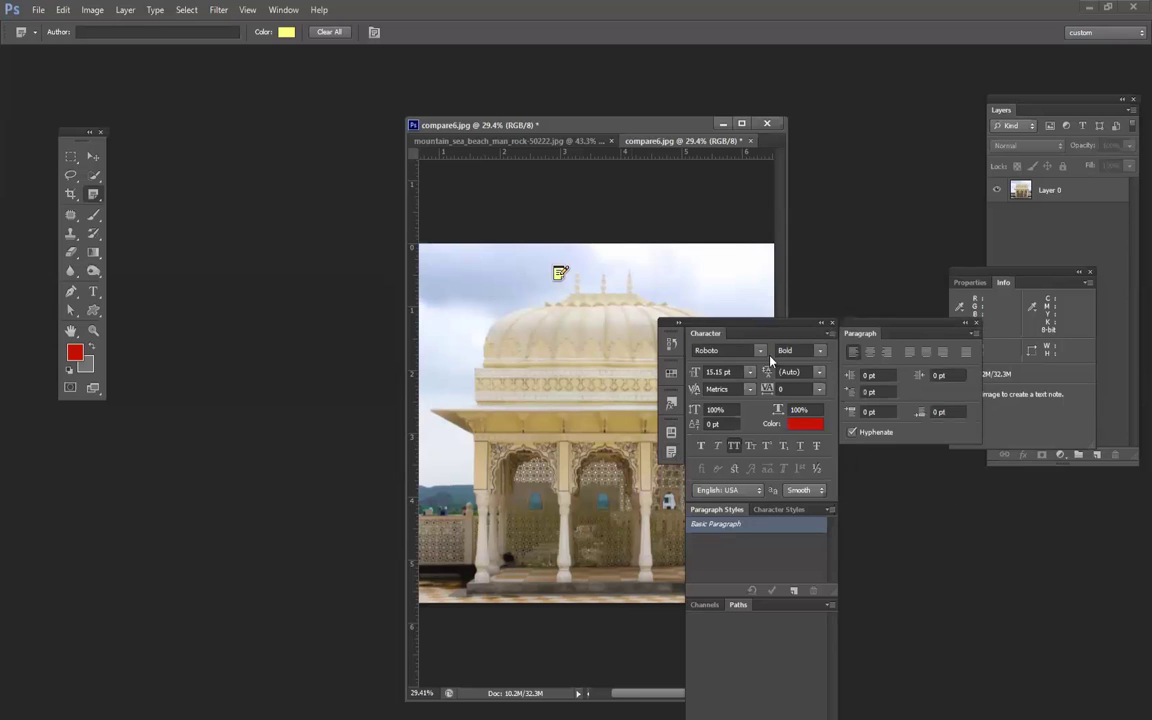
drag(750, 322, 977, 416)
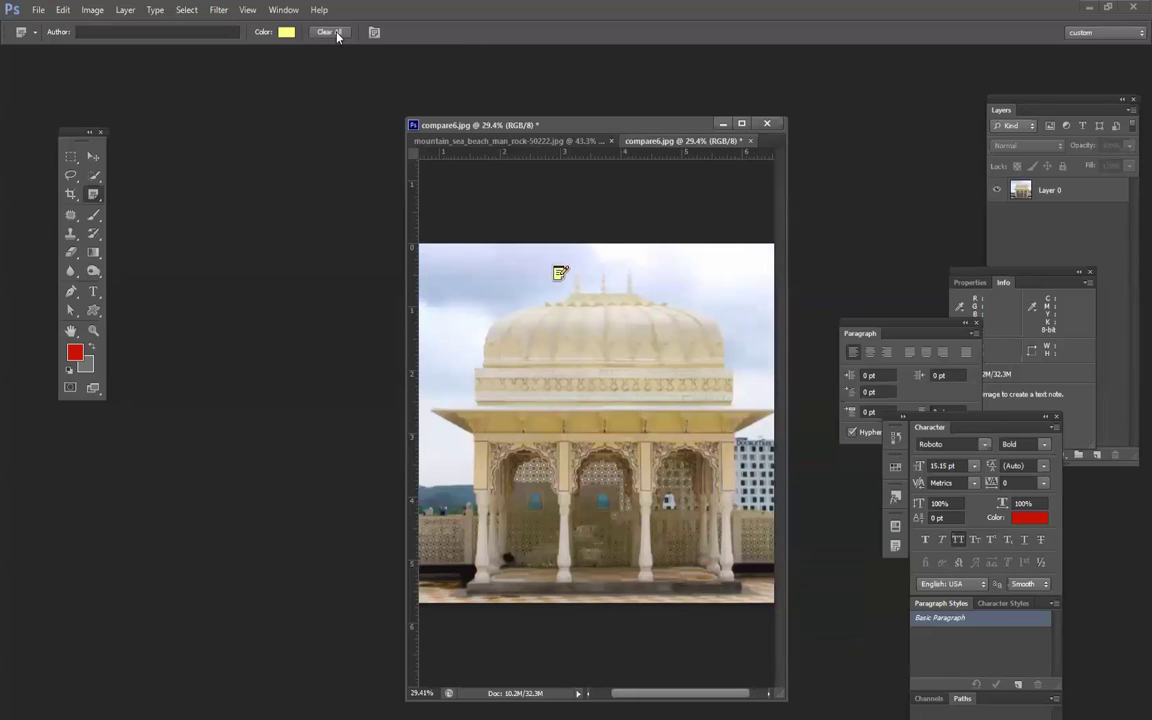
Delete all notes from the pavilion image and switch back to the Move tool.
click(36, 33)
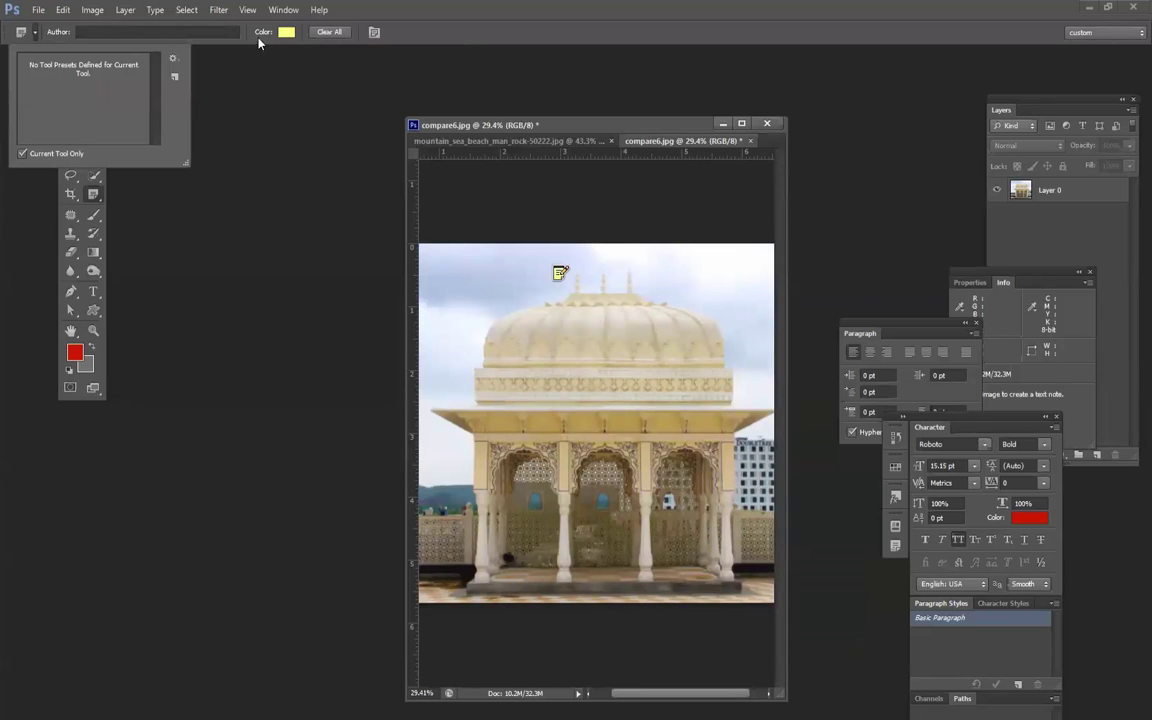
click(329, 32)
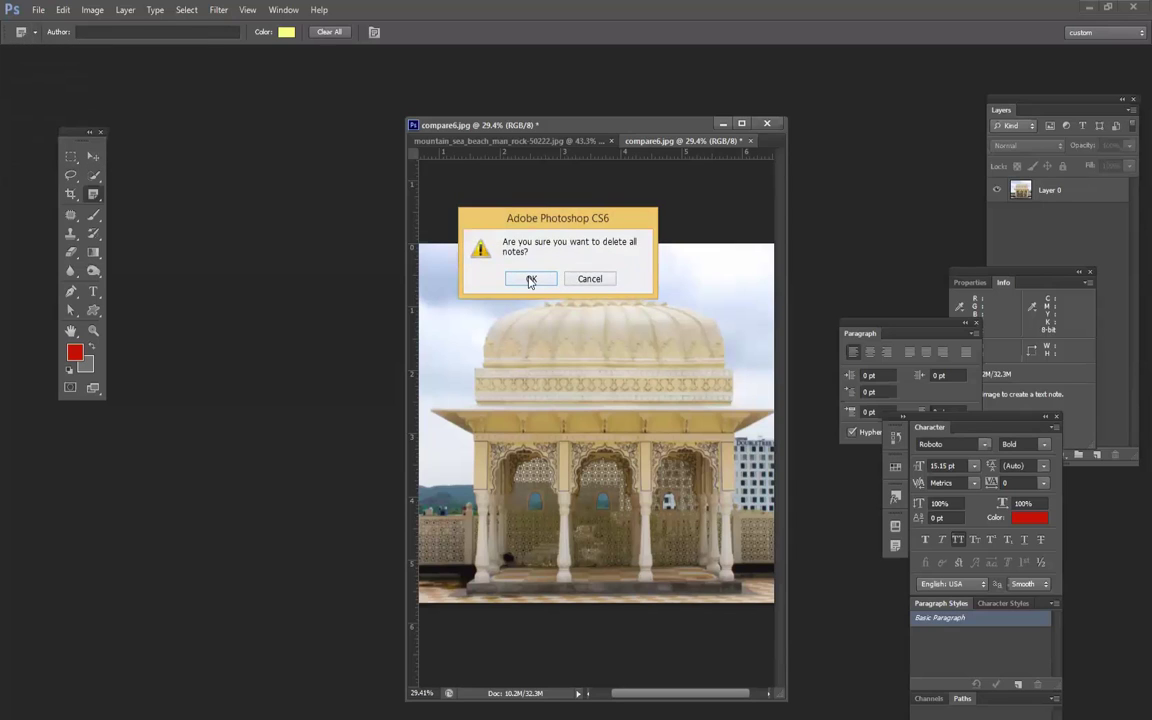
click(531, 279)
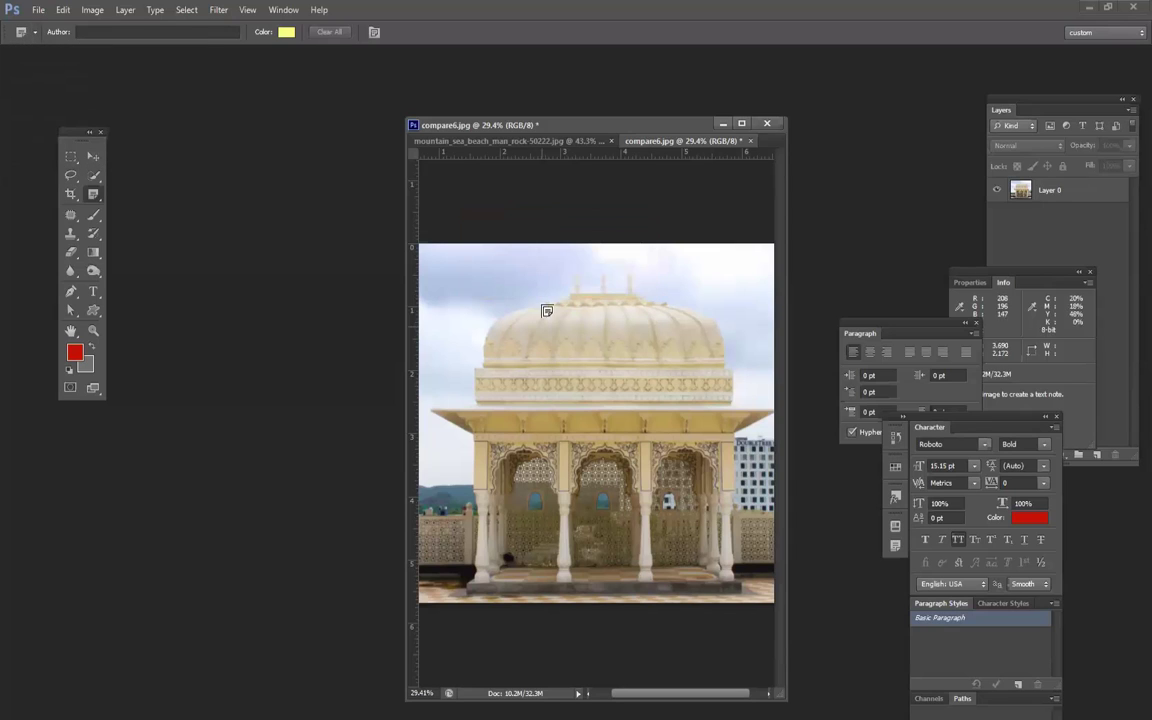
click(93, 158)
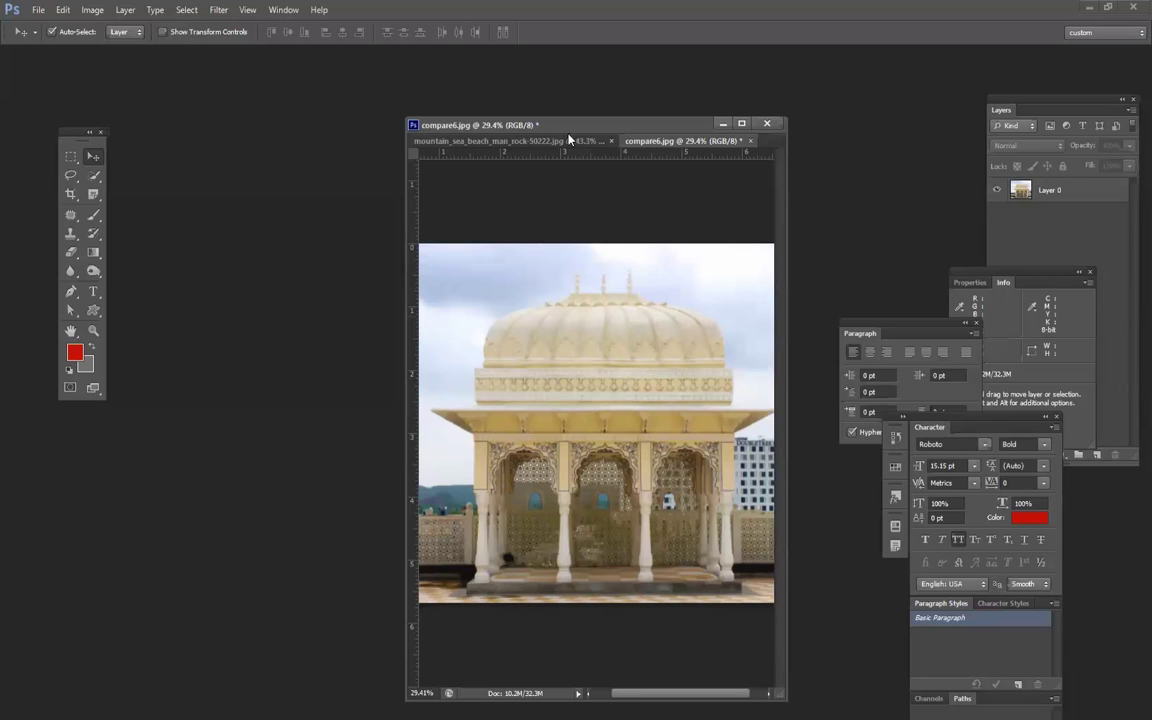
Switch to the mountain_sea_beach_man_rock-50222.jpg document and close the floating Paragraph, Character and Info panels.
click(510, 140)
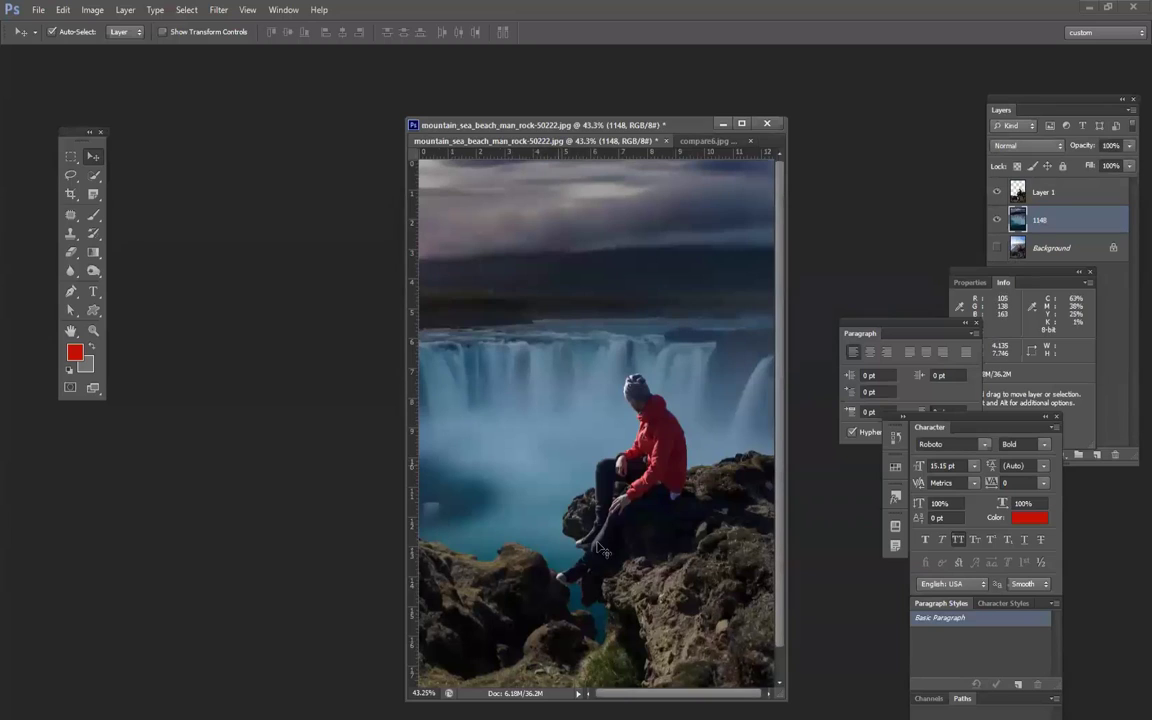
click(976, 322)
click(1090, 272)
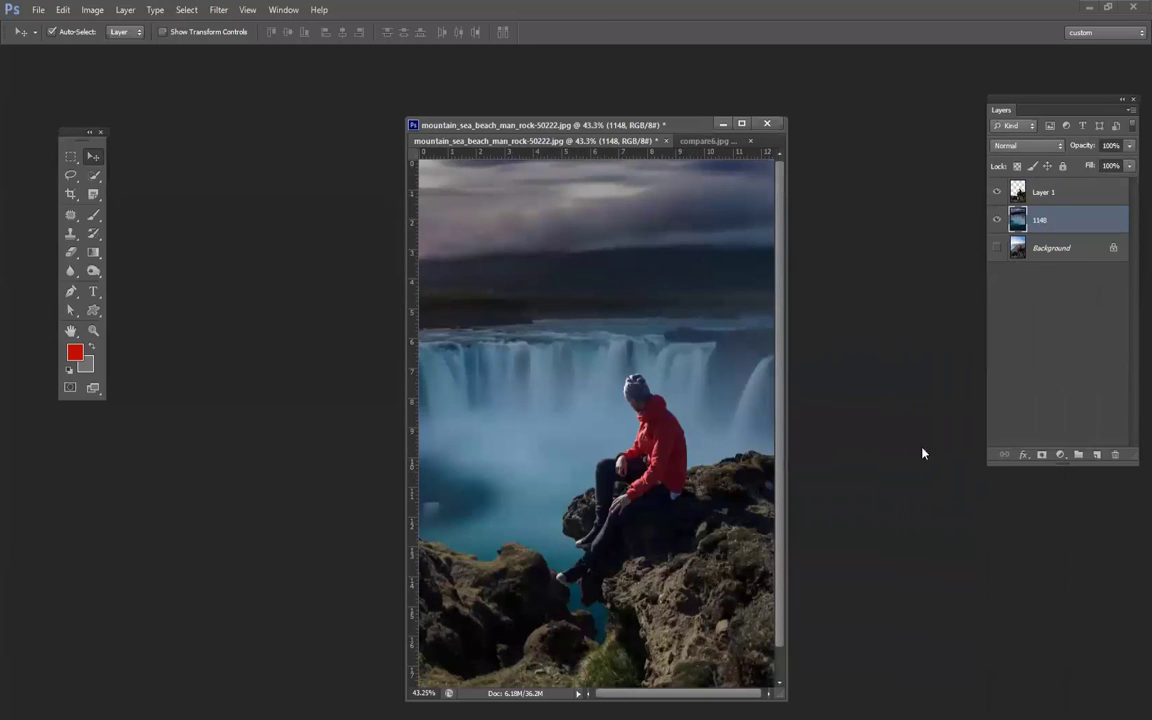
Expand the waterfall picture's canvas with Reveal All so the hidden parts of its layers are included.
scroll(642, 512, down, 2)
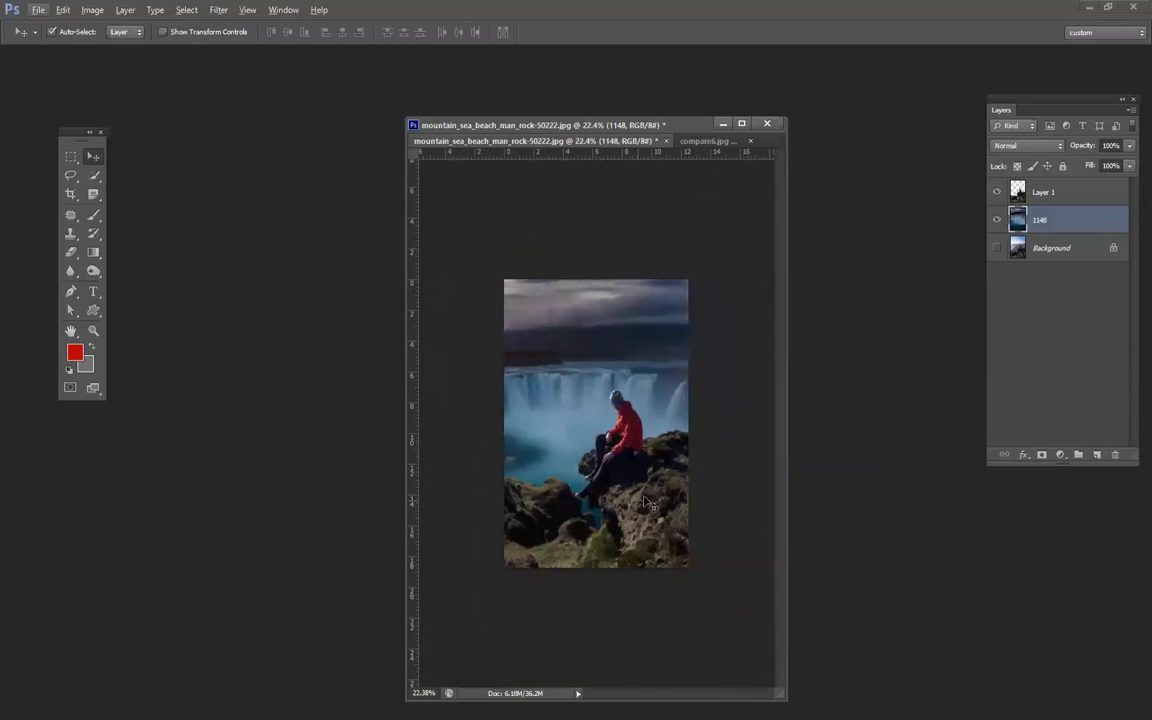
scroll(619, 517, up, 2)
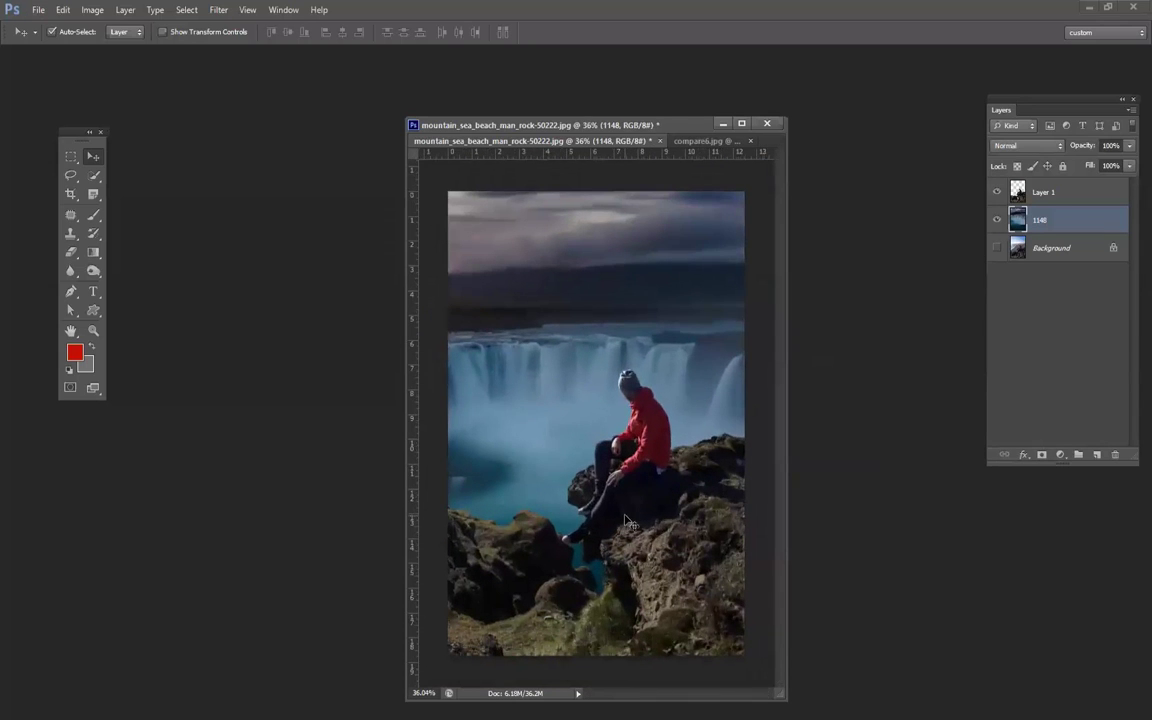
scroll(594, 426, down, 2)
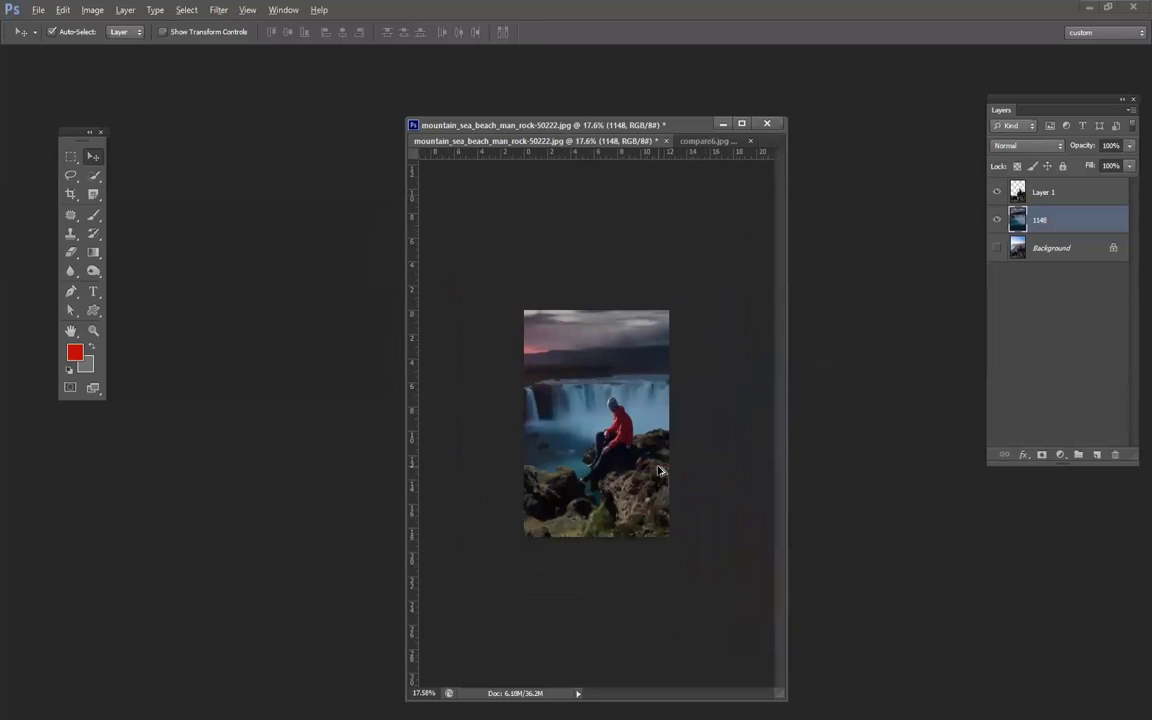
click(92, 10)
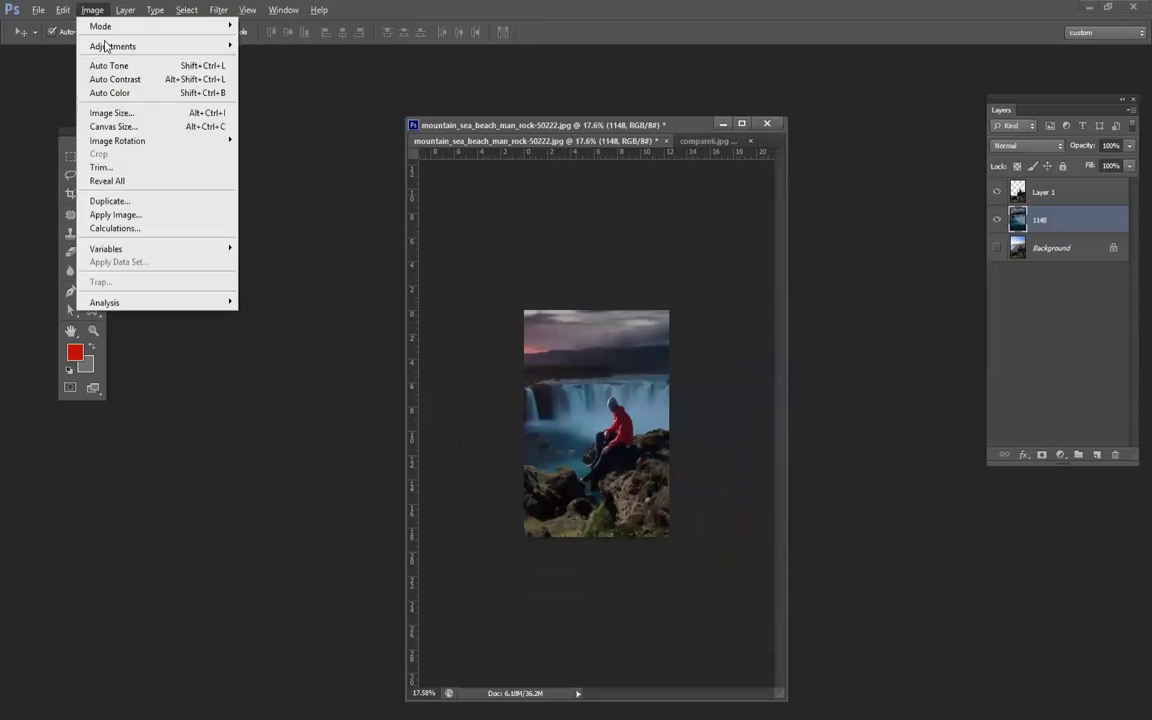
click(130, 184)
Enlarge and reposition the document window, fit the whole waterfall picture in it, and select the man-and-rocks layer.
key(alt)
drag(785, 439, 1100, 515)
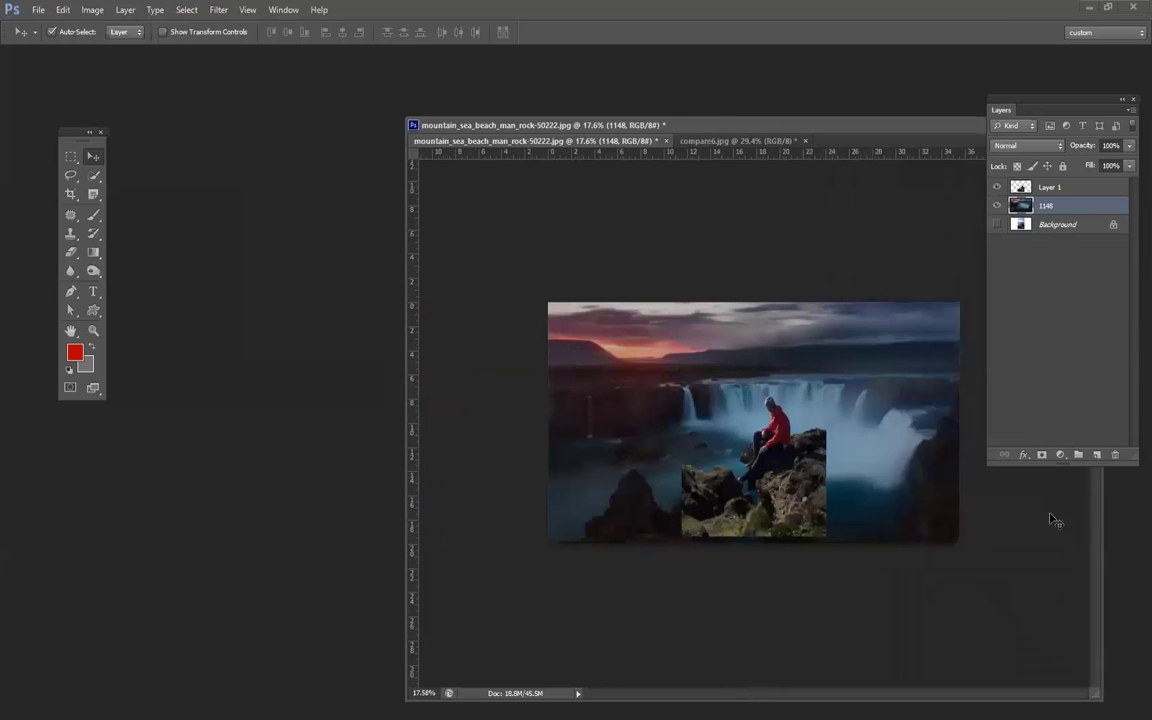
drag(680, 113, 470, 52)
key(ctrl+0)
click(609, 481)
drag(609, 481, 609, 493)
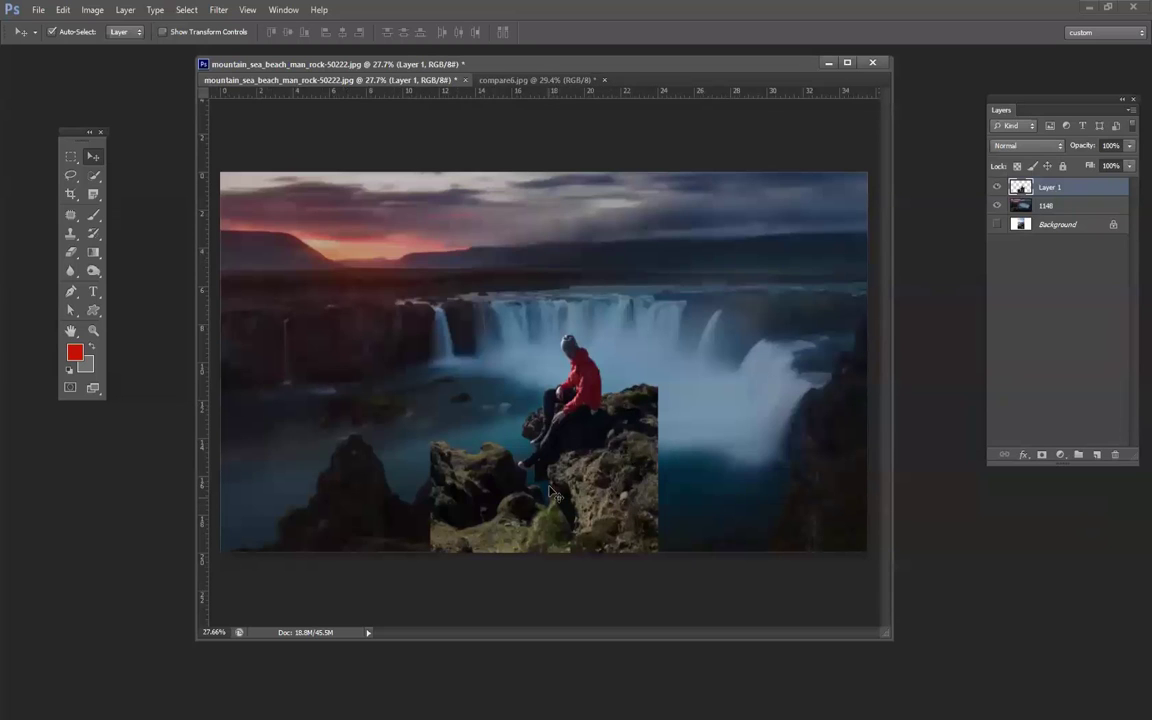
Lasso the left-hand rocks of Layer 1 and copy them to a new layer.
click(70, 175)
mouse_move(483, 407)
mouse_down()
mouse_move(515, 470)
mouse_move(420, 570)
mouse_move(262, 552)
mouse_up()
key(ctrl+j)
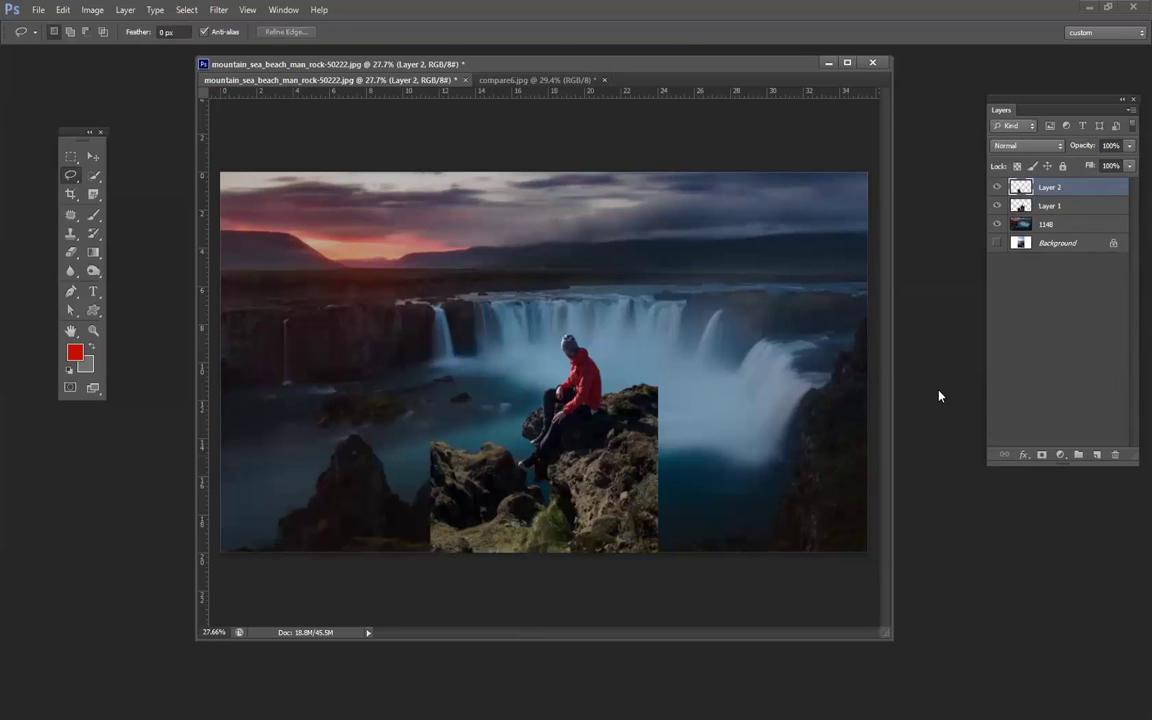
Flip the copied rocks horizontally about their left edge so they mirror the original rocks.
key(ctrl+t)
drag(486, 500, 430, 495)
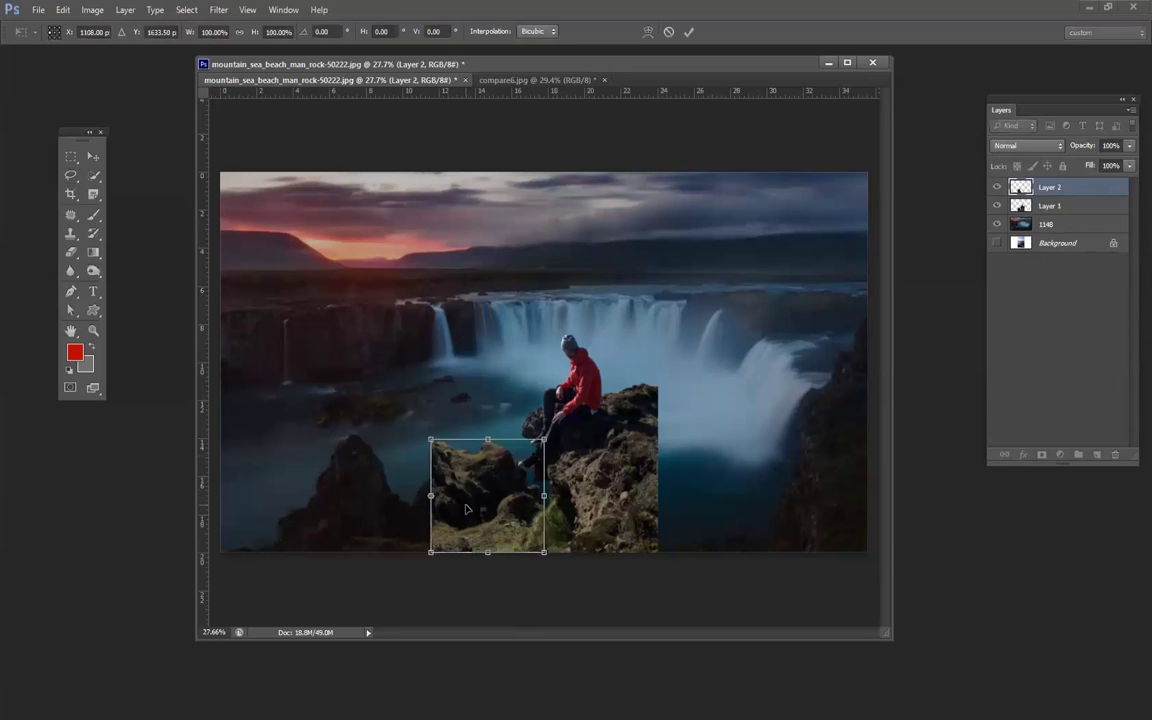
right_click(466, 503)
click(516, 478)
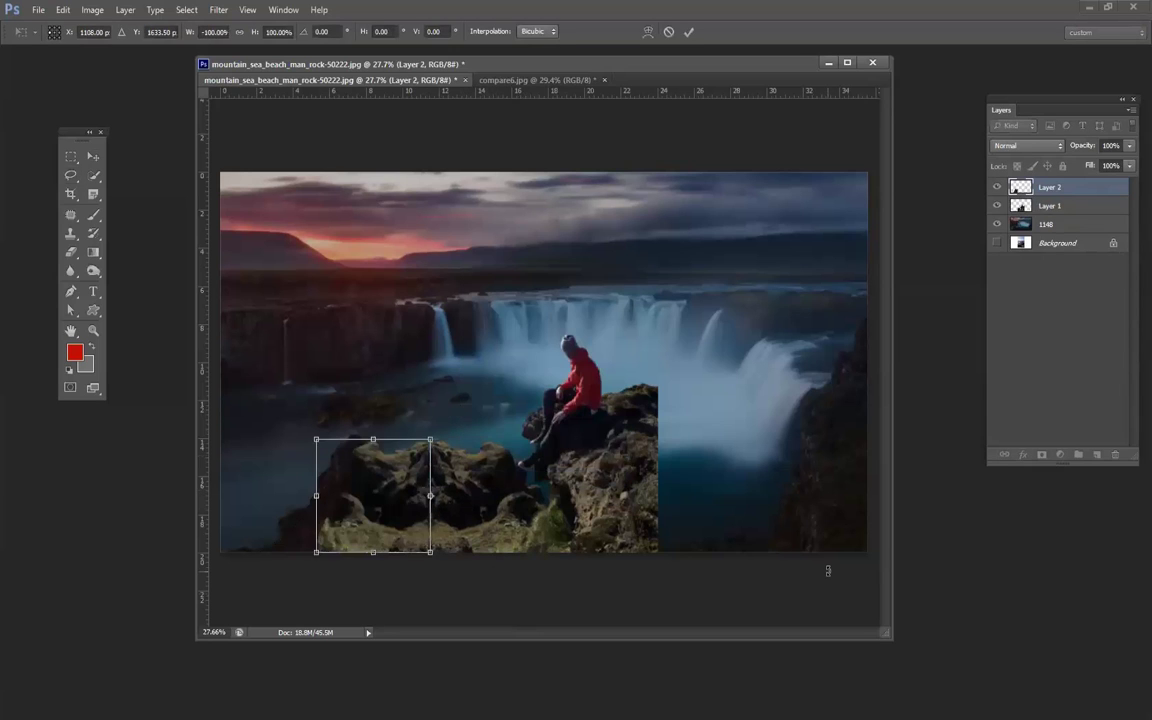
key(Return)
Stretch the mirrored rocks horizontally to about 233% width, past the picture's left edge and over the original rocks.
key(ctrl+t)
drag(316, 496, 202, 492)
mouse_move(429, 496)
mouse_down()
mouse_move(501, 496)
mouse_move(441, 500)
mouse_move(465, 495)
mouse_move(450, 495)
mouse_up()
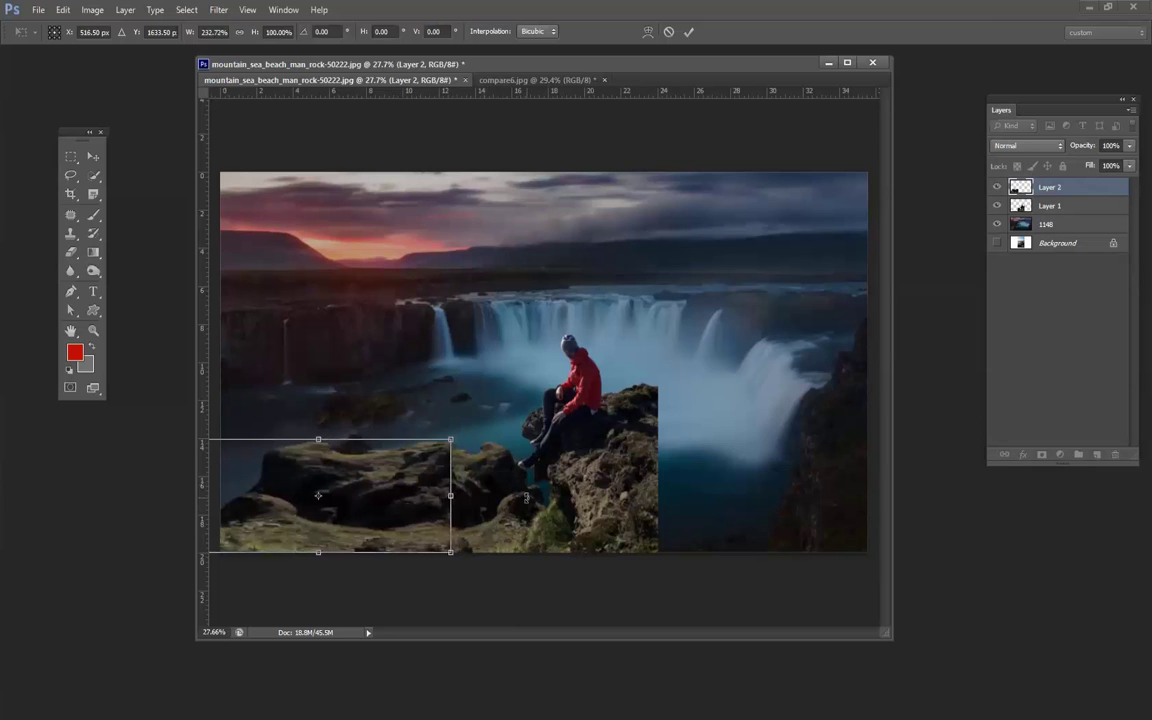
key(Return)
Lasso the stretched rocks' overlap with the original, feather the selection, delete it, deselect, and adjust the layer's position.
key(e)
click(70, 174)
mouse_move(522, 425)
mouse_down()
mouse_move(412, 415)
mouse_move(530, 432)
mouse_up()
key(shift+F6)
key(Return)
key(Delete)
key(ctrl+d)
key(v)
mouse_move(420, 492)
mouse_down()
mouse_move(426, 460)
mouse_move(412, 470)
mouse_up()
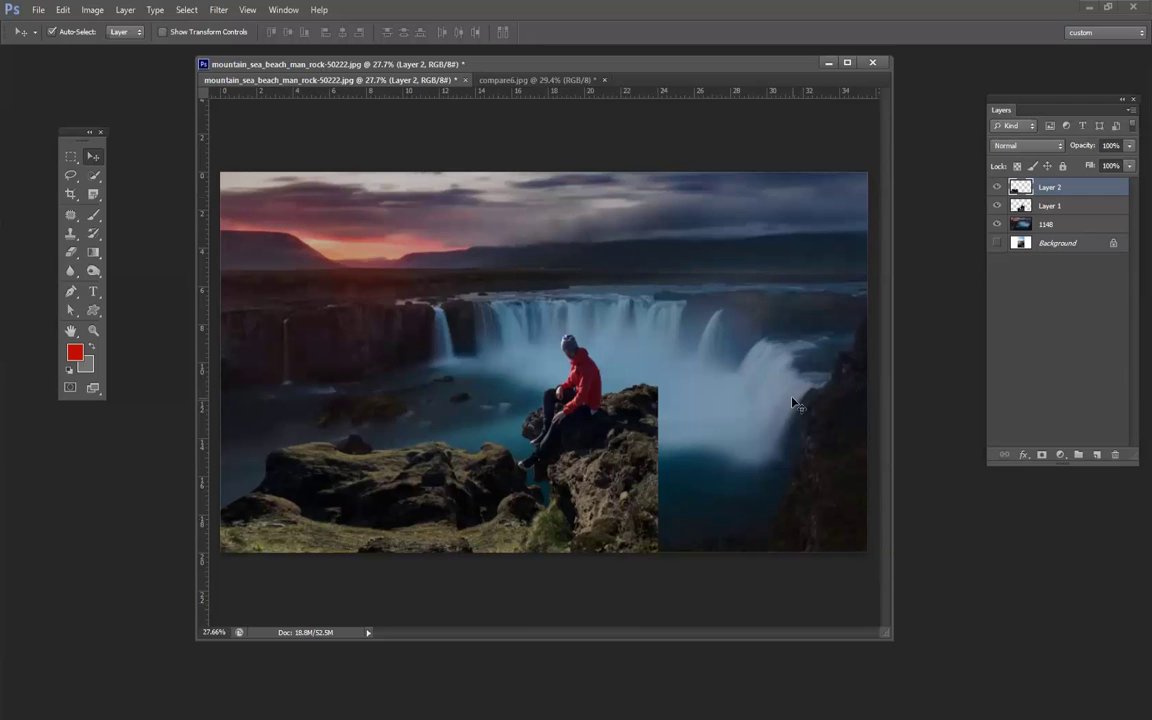
Crop the picture from the left sunset side to the right edge of the man's rocks and return to the Move tool.
drag(231, 178, 705, 605)
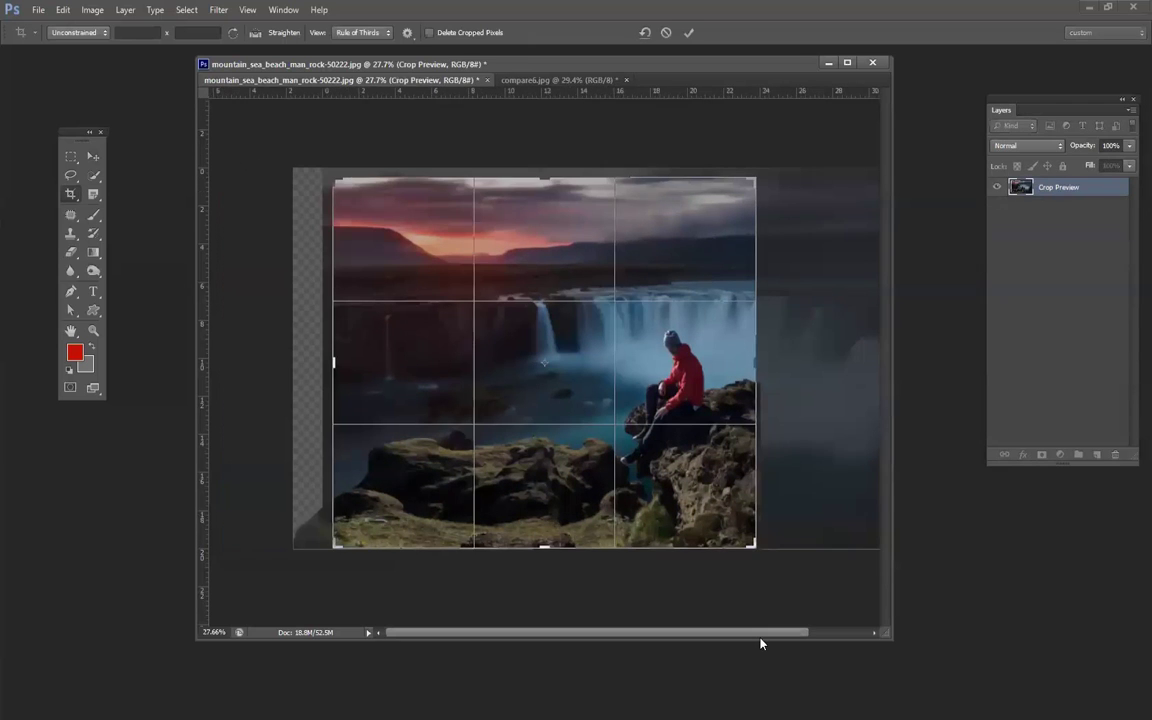
key(Return)
click(93, 157)
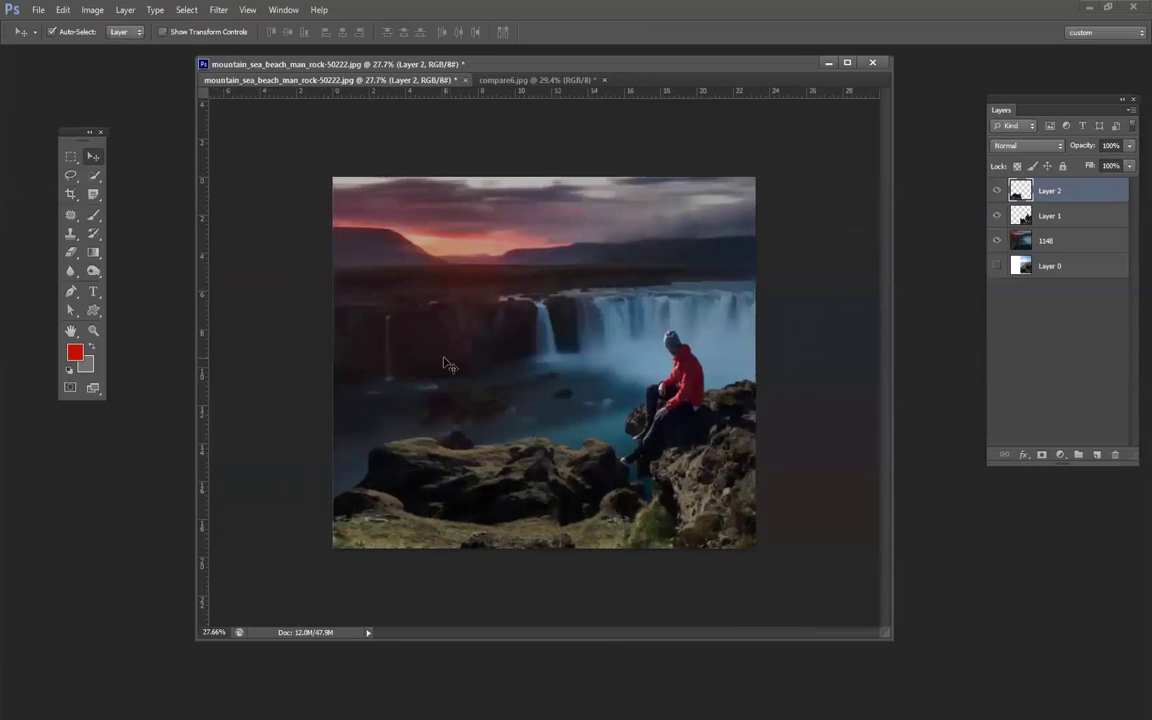